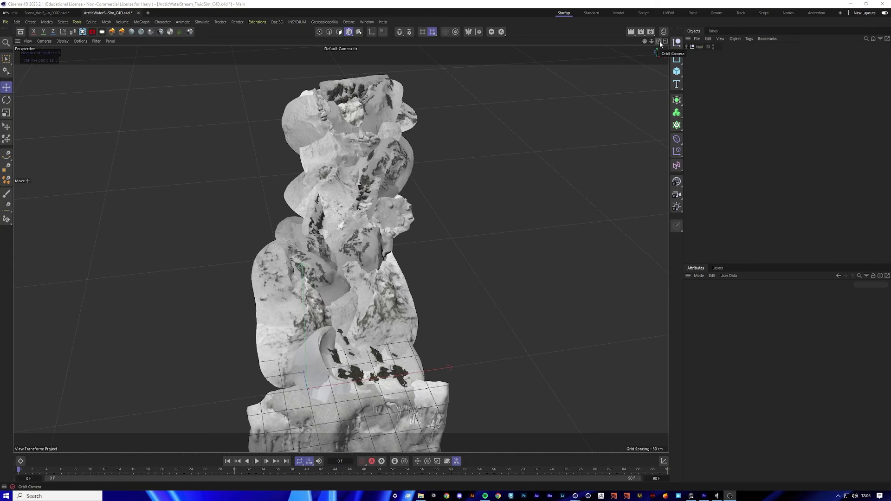
Step: Turn off the display of materials in the viewport so the rock formation appears untextured
drag(659, 41, 640, 54)
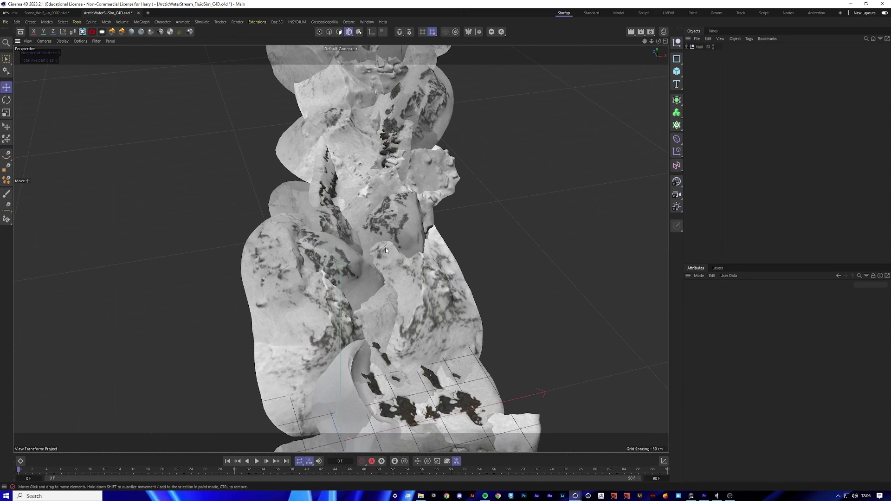
click(411, 366)
click(701, 154)
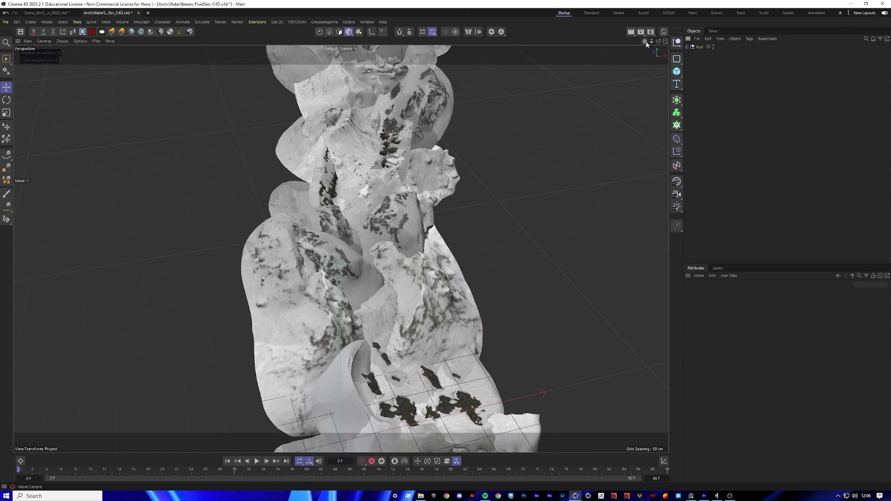
drag(644, 41, 645, 52)
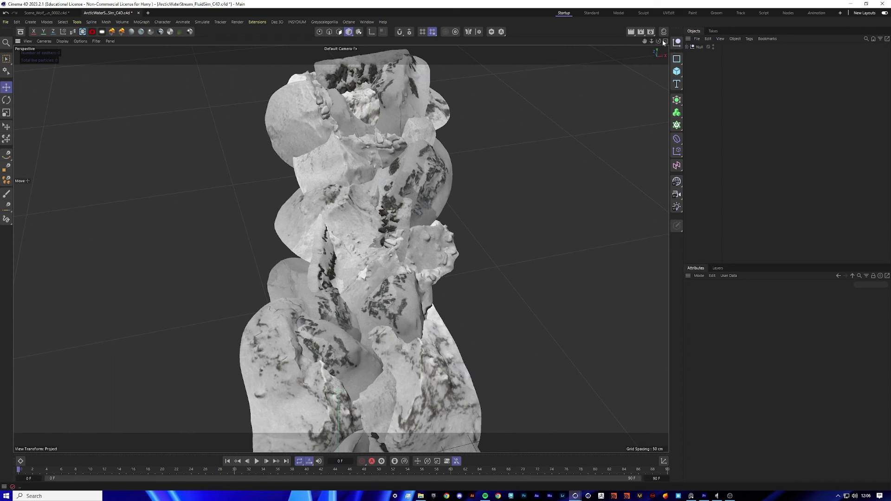
drag(659, 41, 188, 105)
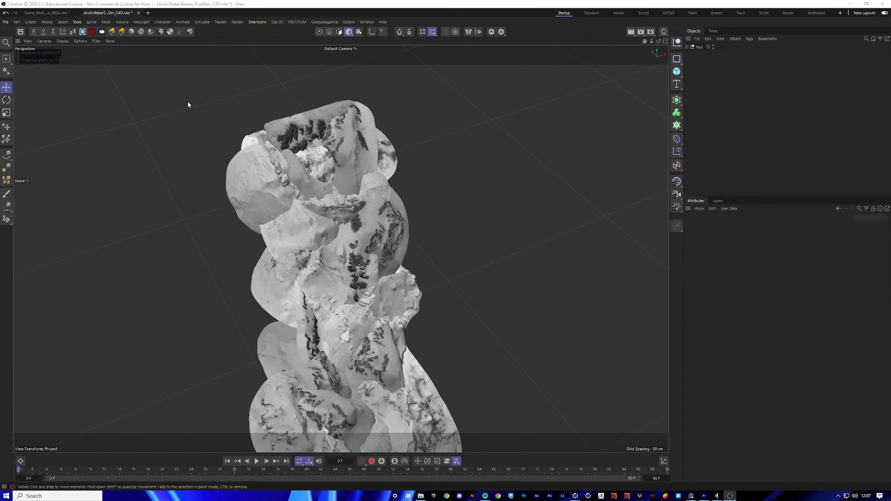
click(82, 41)
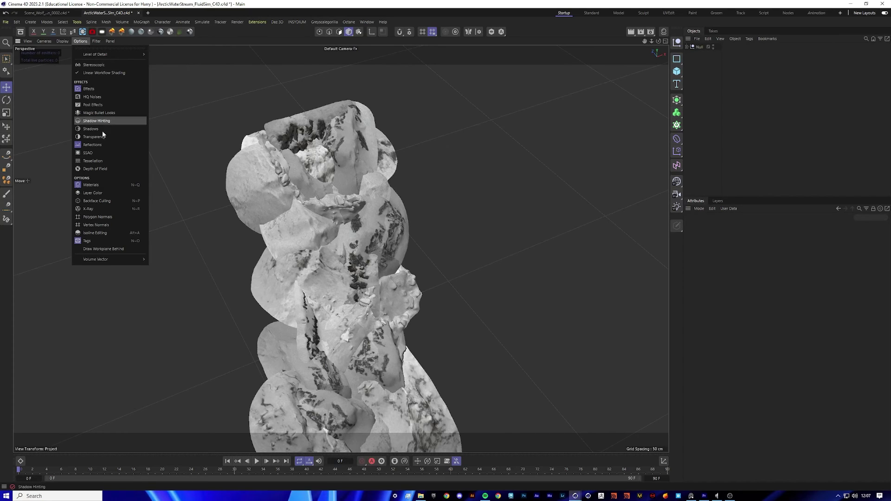
click(108, 185)
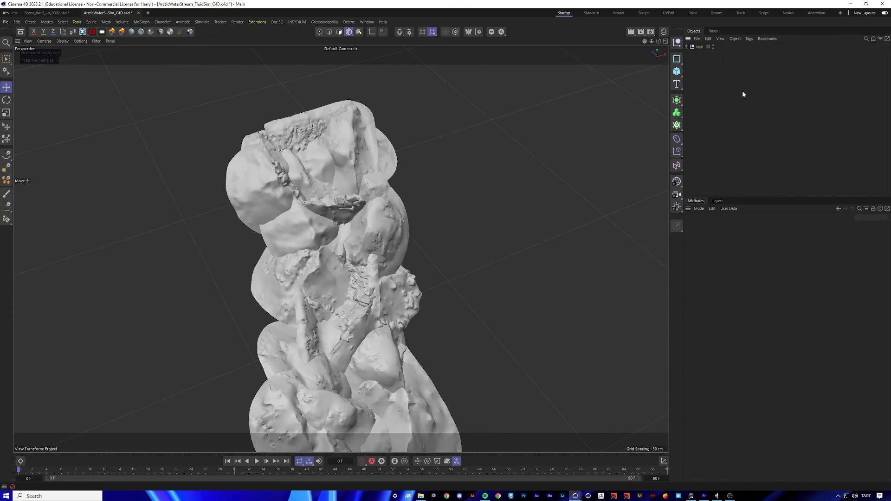
Step: Add an X-Particles xpSystem to the scene and enlarge the area showing its attributes
click(297, 21)
mouse_move(308, 45)
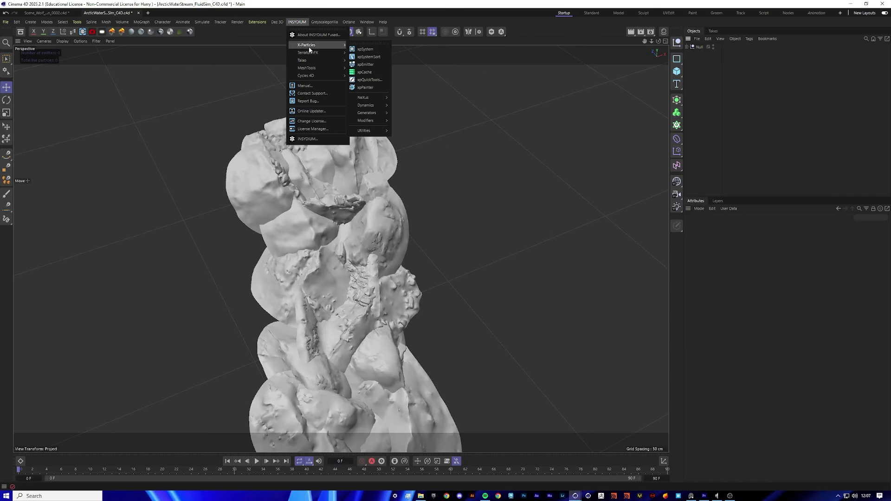
click(369, 49)
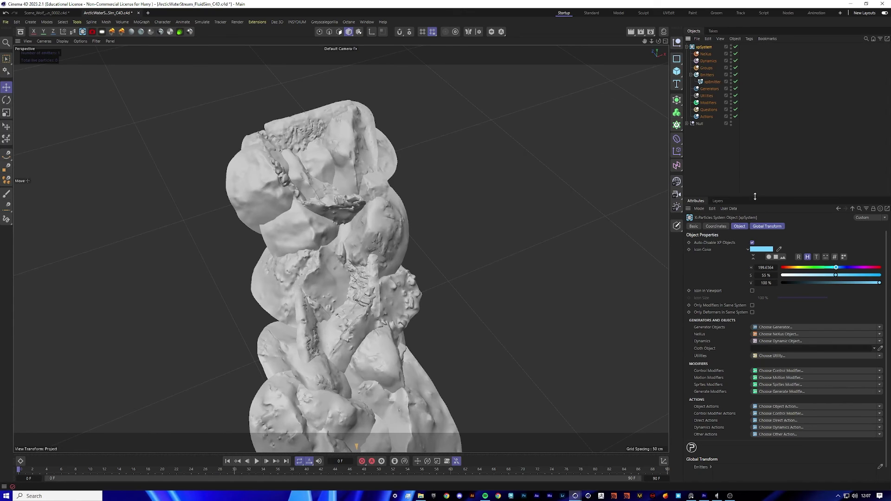
drag(754, 197, 754, 178)
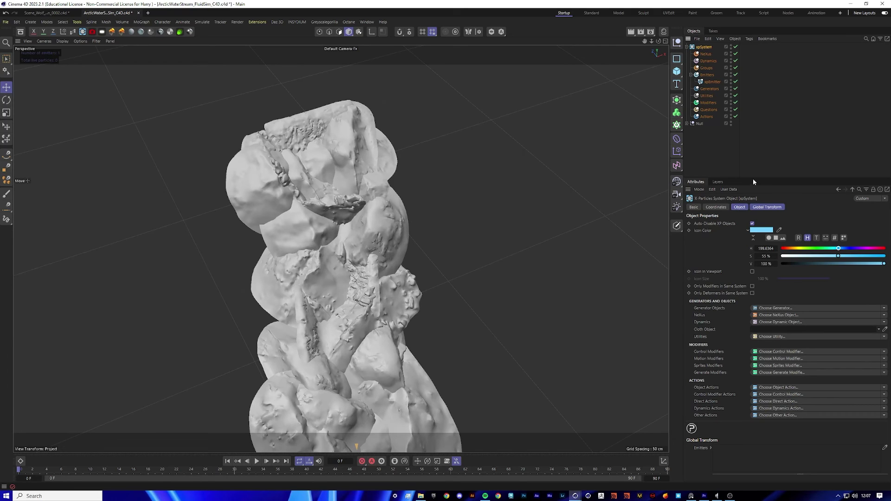
click(743, 136)
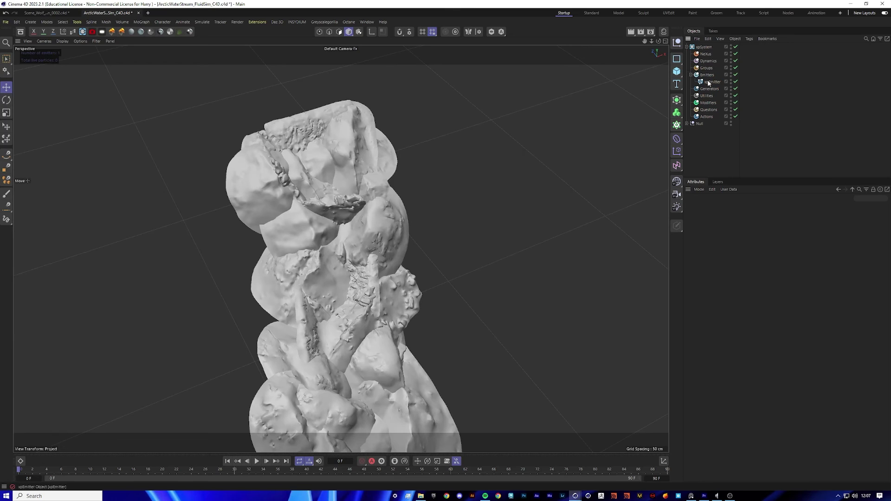
click(690, 75)
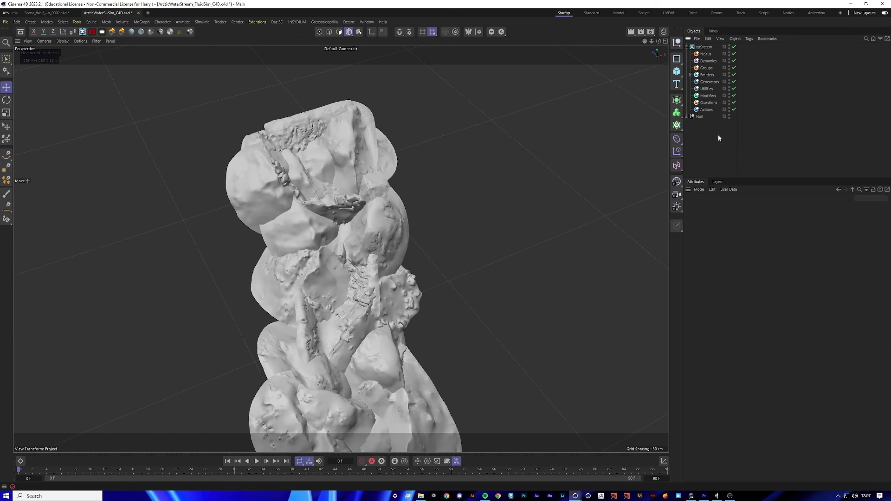
click(710, 111)
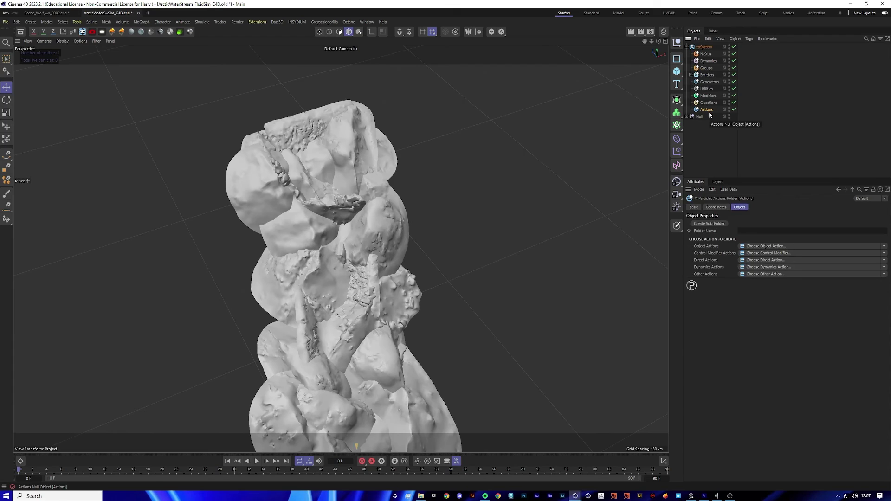
click(701, 151)
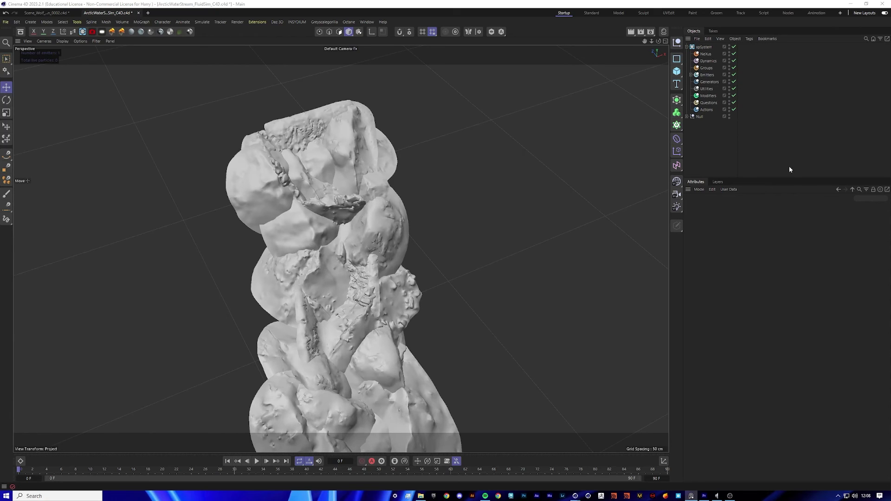
click(788, 166)
Step: Move the xpEmitter up to the top of the rock formation, just above its upper edge
click(690, 75)
click(712, 81)
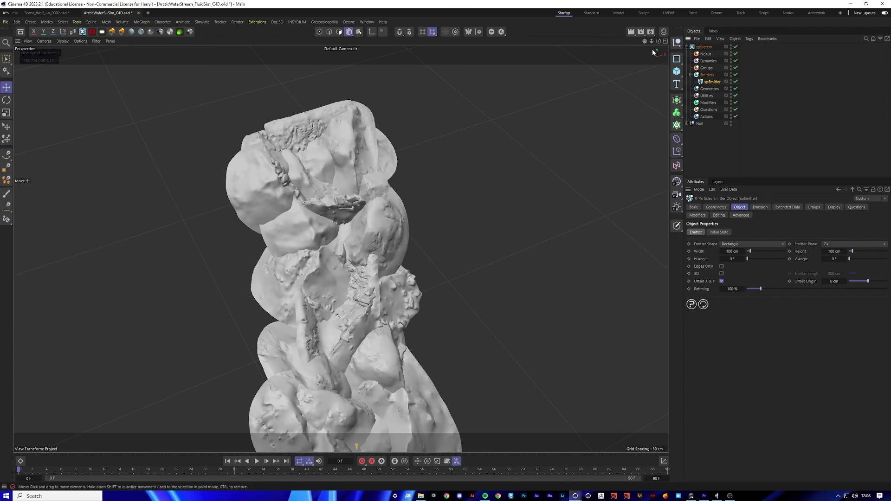
alt+drag(325, 325, 283, 141)
drag(645, 40, 566, 77)
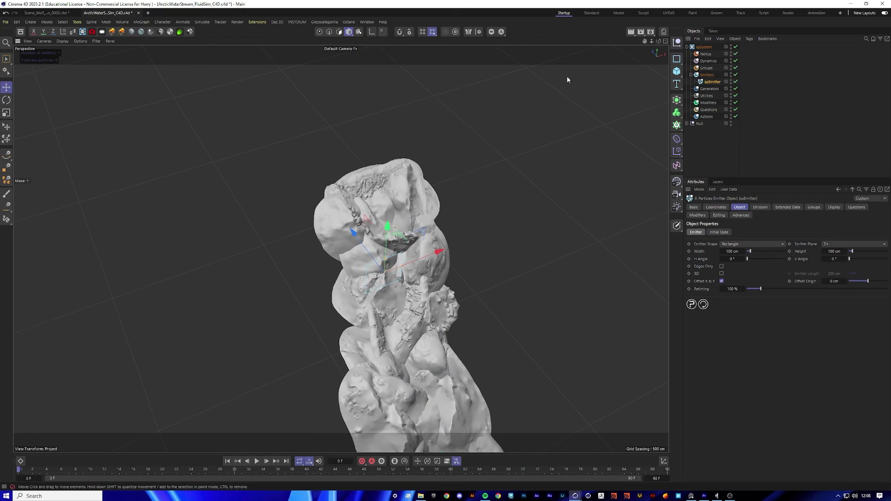
scroll(400, 185, up, 4)
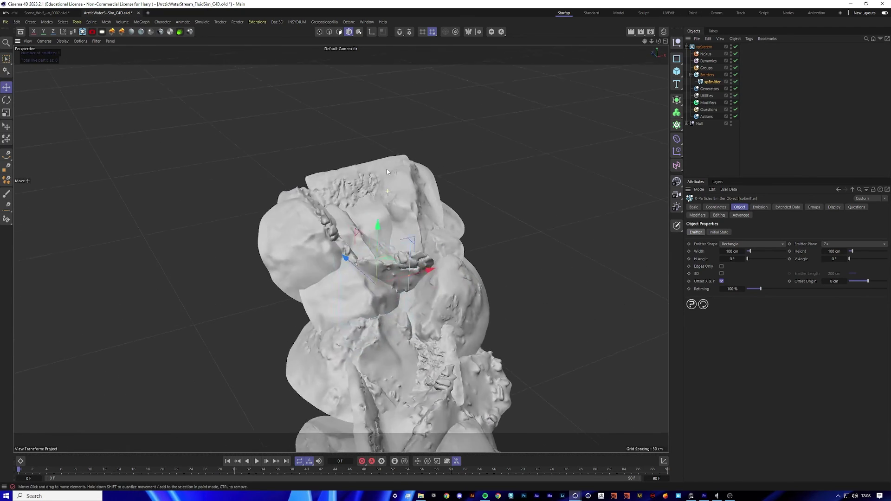
alt+drag(387, 171, 348, 165)
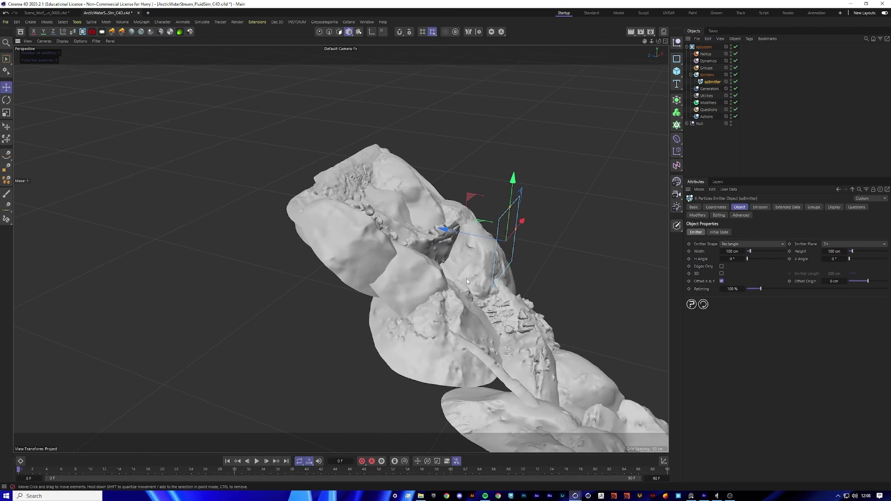
alt+drag(466, 278, 423, 237)
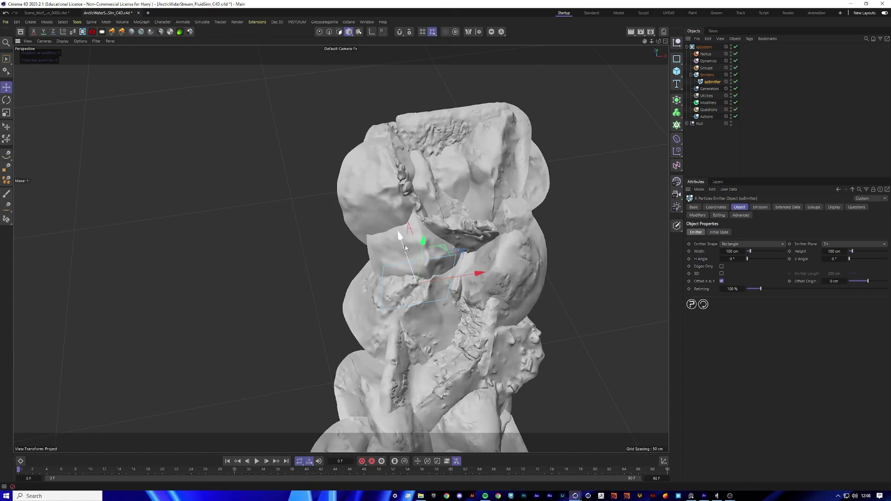
drag(423, 239, 346, 104)
drag(428, 123, 422, 184)
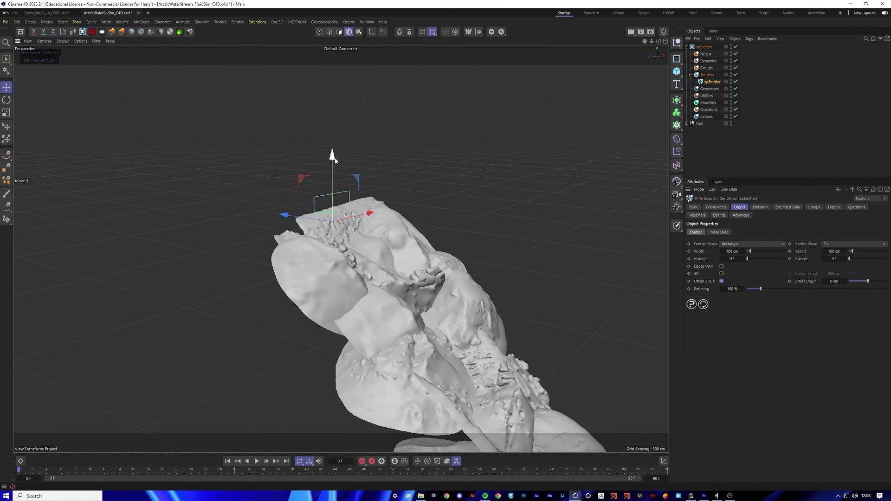
drag(333, 168, 338, 135)
Step: Rotate the emitter to face down the rock slope and shrink its height to about 7.5 cm
key(r)
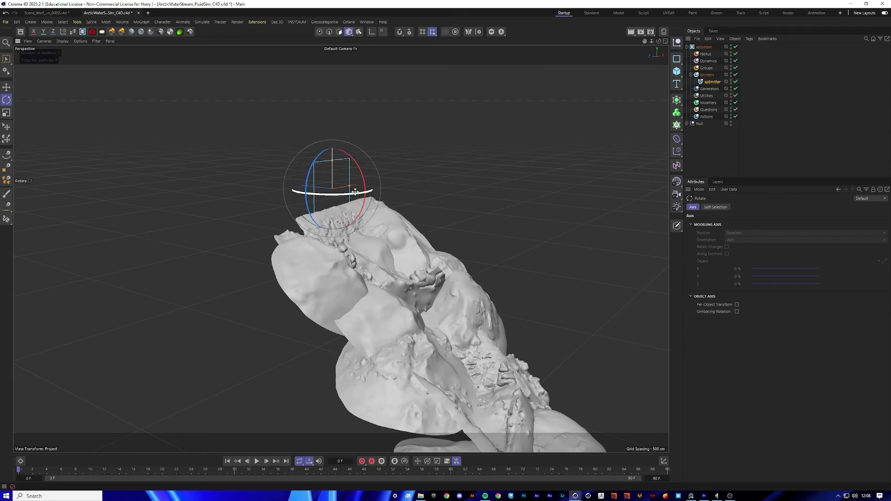
drag(370, 192, 446, 171)
scroll(401, 172, up, 3)
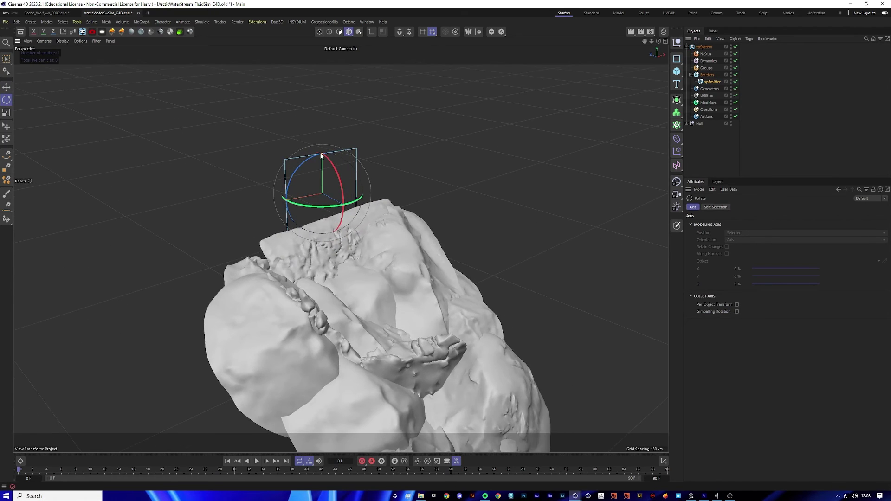
mouse_move(323, 158)
mouse_down()
mouse_move(323, 193)
mouse_move(349, 231)
mouse_move(378, 200)
mouse_move(341, 195)
mouse_move(333, 201)
mouse_move(403, 202)
mouse_move(318, 162)
mouse_up()
key(e)
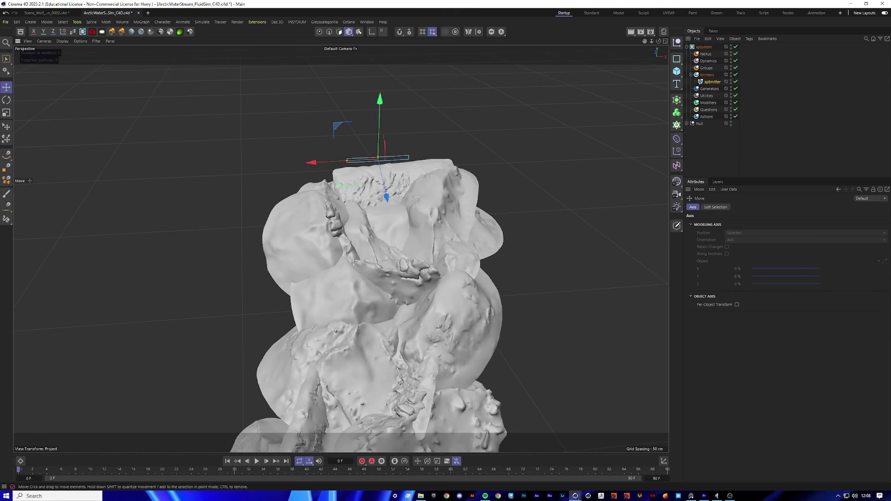
Step: Tilt the emitter downward along the slope and position it close to the upper edge of the topmost rock
key(r)
drag(386, 124, 394, 128)
alt+drag(395, 128, 527, 130)
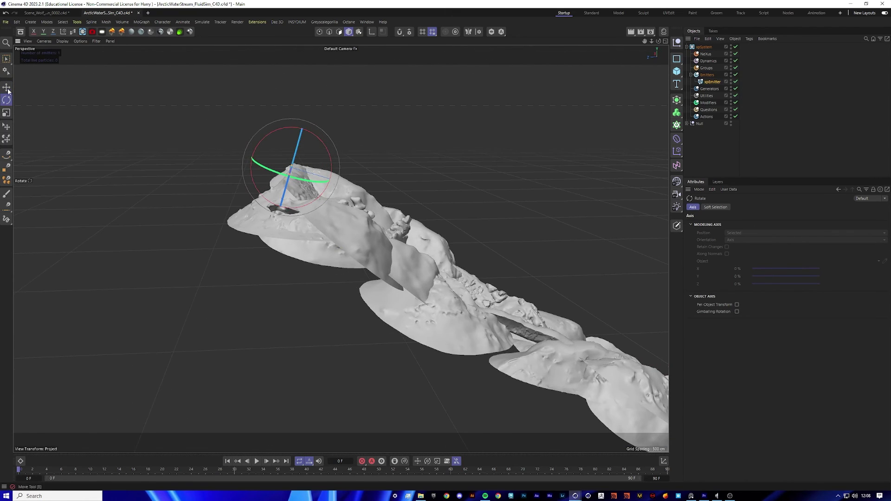
key(e)
drag(394, 198, 306, 232)
click(724, 145)
drag(645, 43, 752, 82)
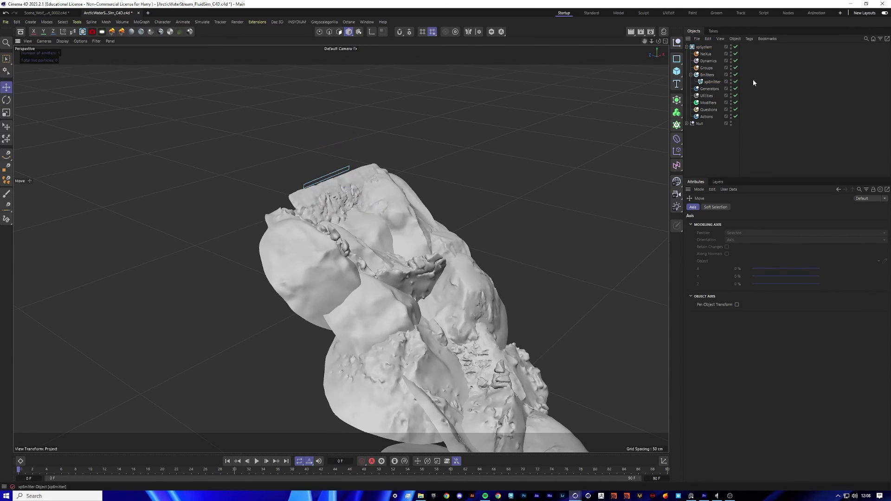
Step: Rename the emitter as xpEmitter_Water
double_click(712, 82)
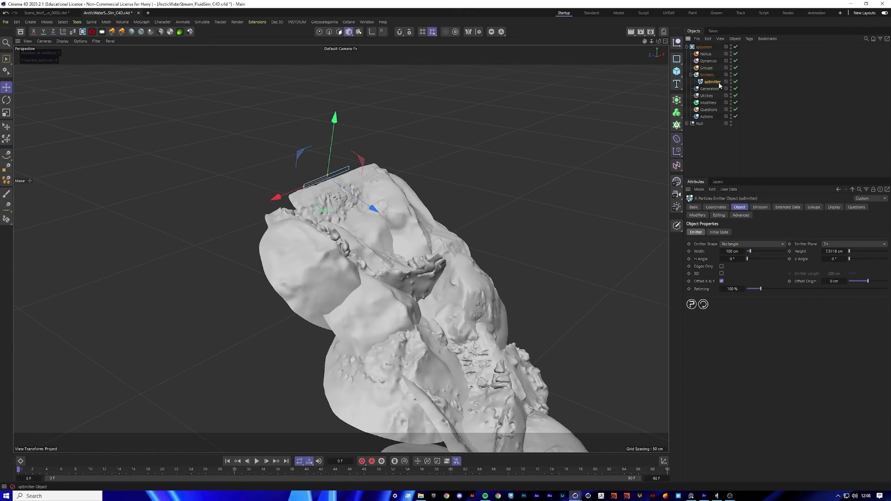
click(718, 82)
text(_Water)
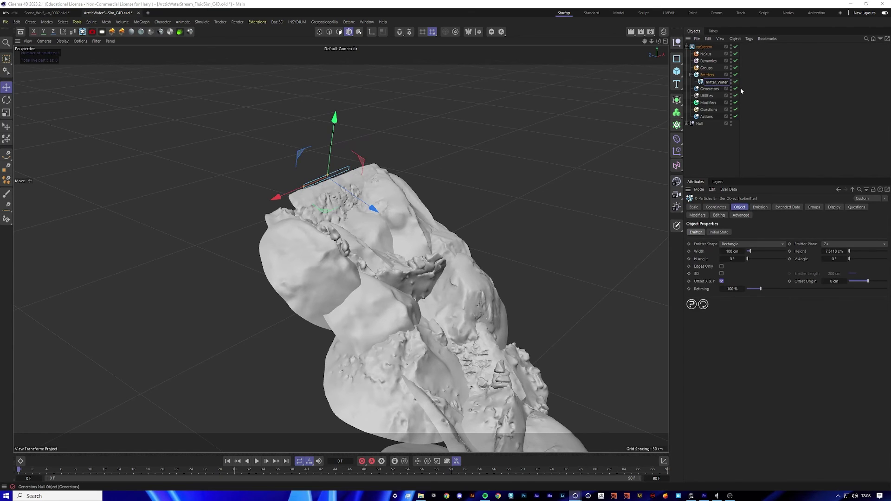
click(790, 115)
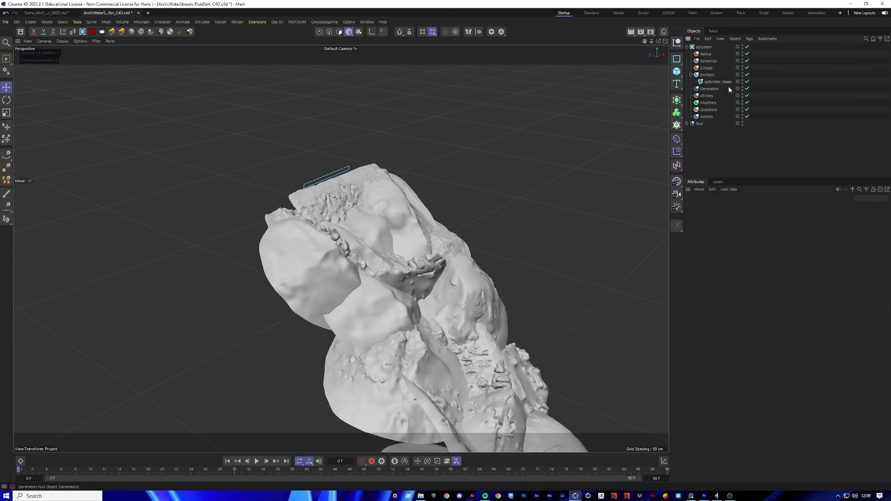
Step: Play the timeline to preview the particles emitted by xpEmitter_Water, and stop playback
drag(644, 40, 577, 45)
drag(644, 41, 662, 41)
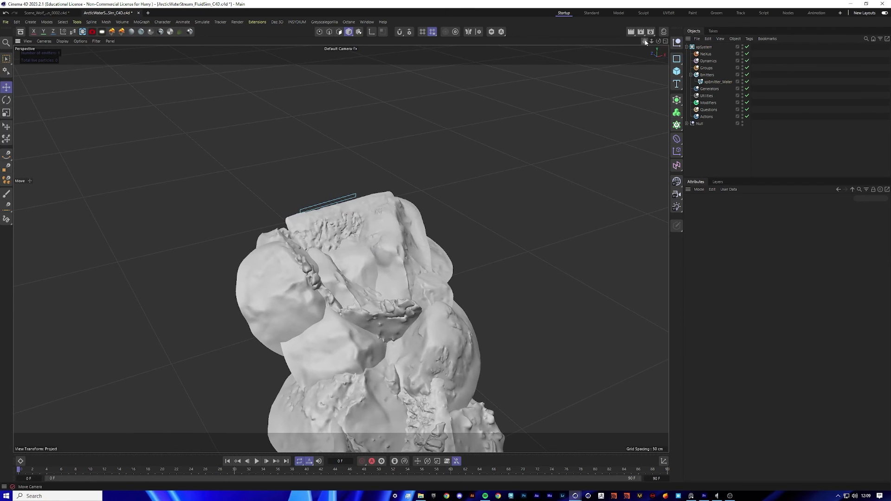
click(727, 82)
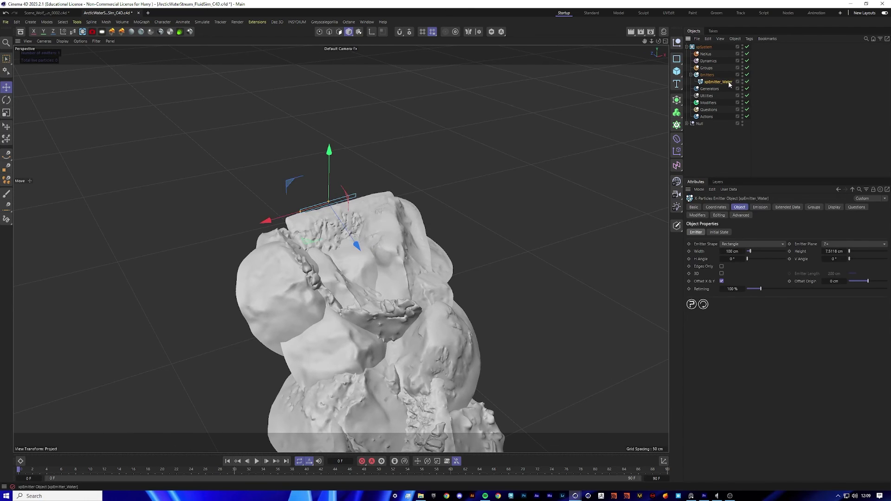
click(257, 462)
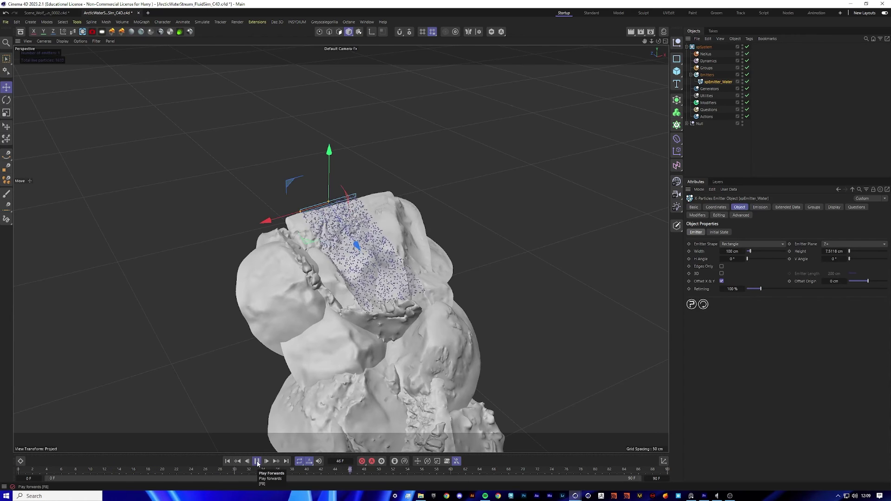
click(256, 461)
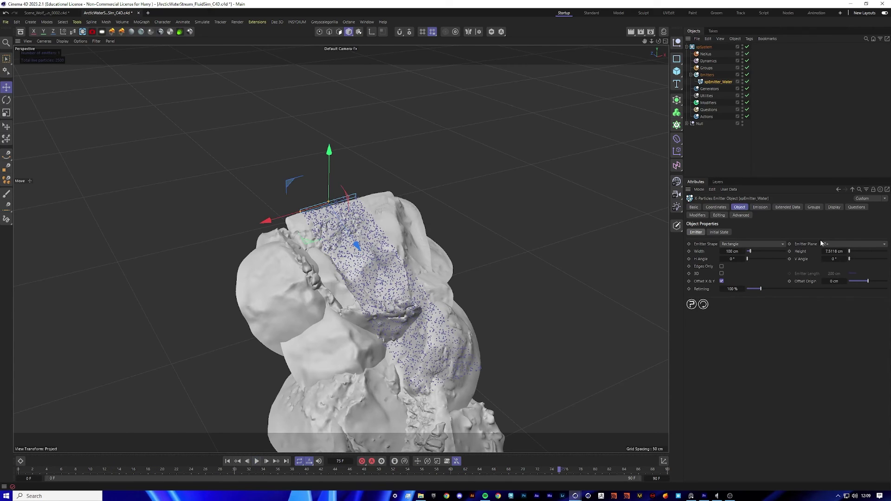
Step: Set the water emitter's particle display color mode to Gradient (Parameter)
click(834, 207)
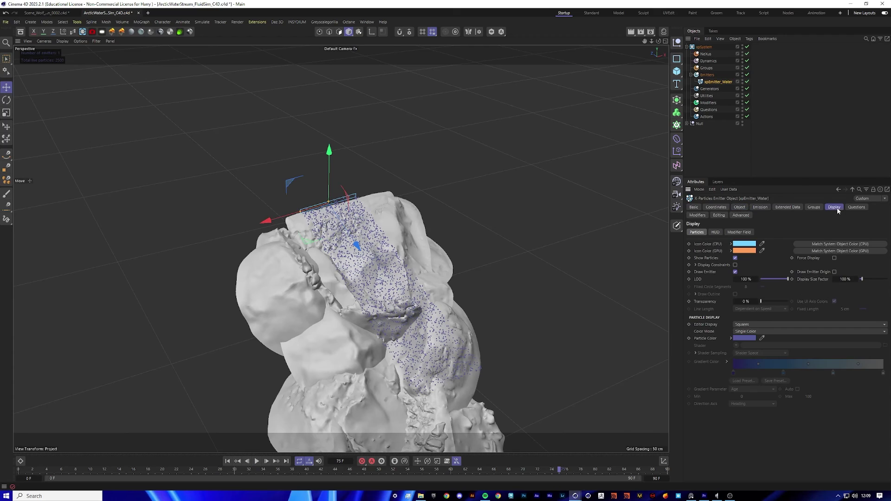
click(763, 331)
click(790, 371)
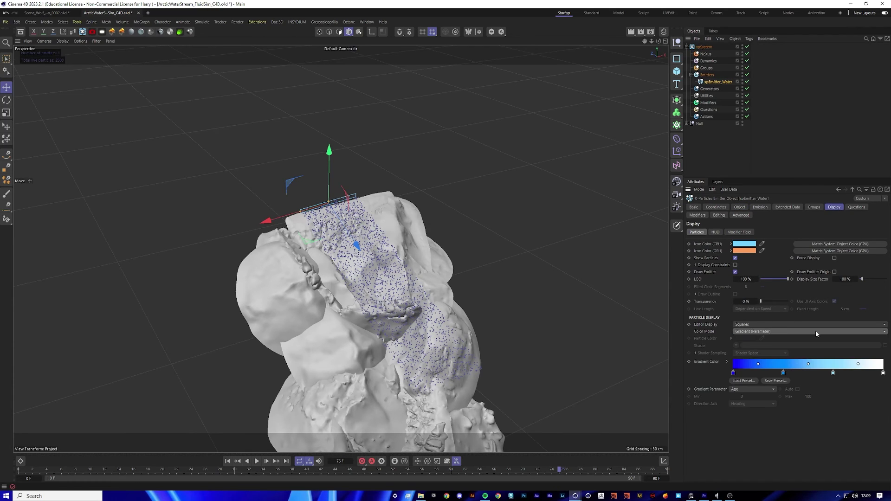
Step: Play the simulation with the gradient colors, pause it, and examine the particles up close around the topmost rock
click(256, 461)
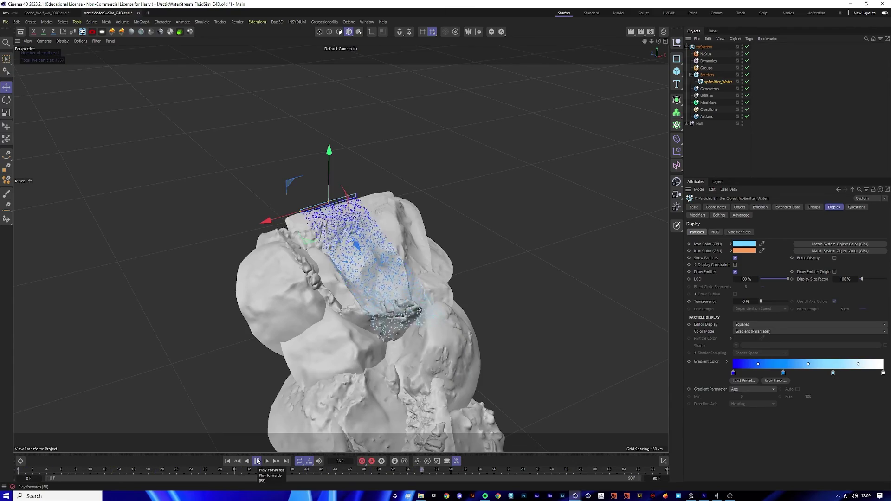
key(space)
alt+drag(366, 298, 426, 283)
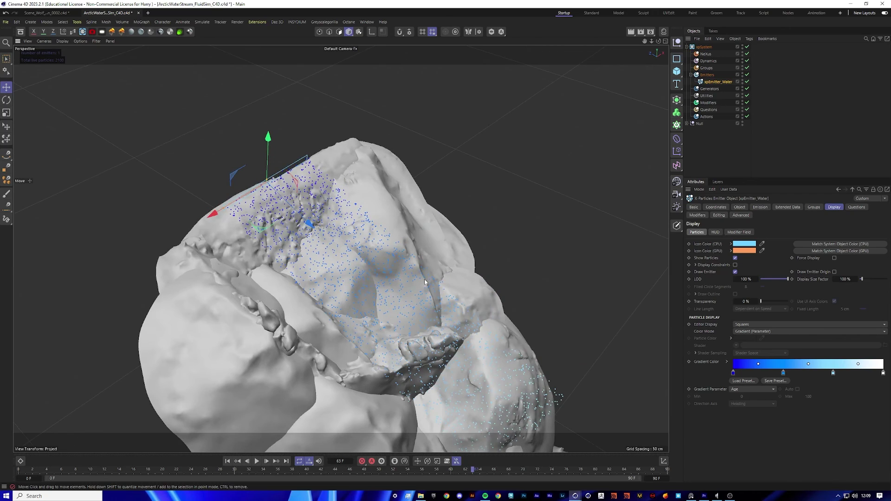
Step: Set the emission type of xpEmitter_Water to Hexagonal
click(714, 137)
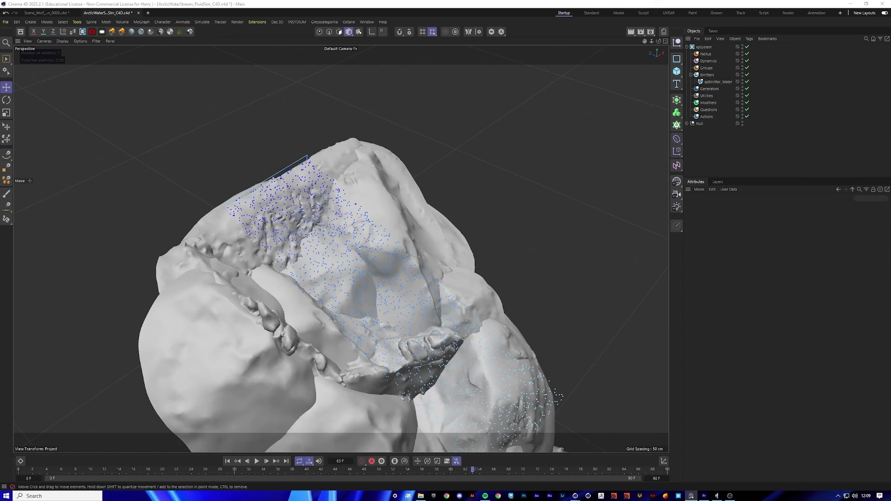
click(722, 81)
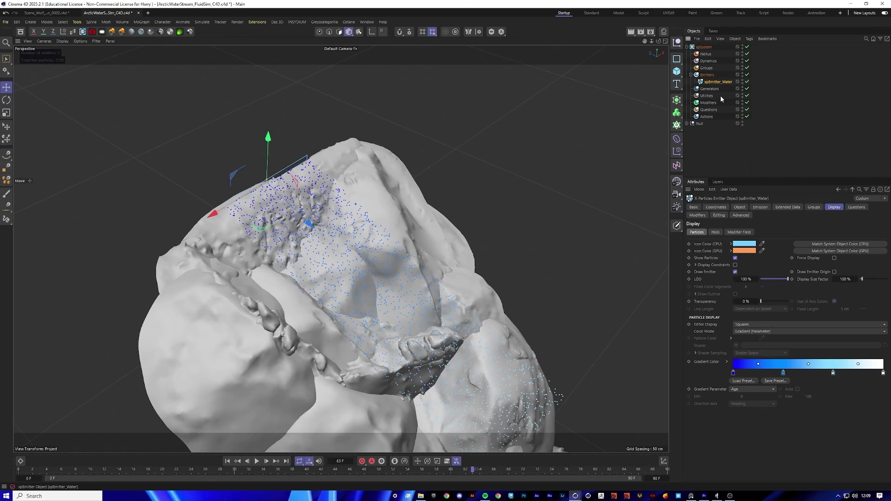
click(761, 207)
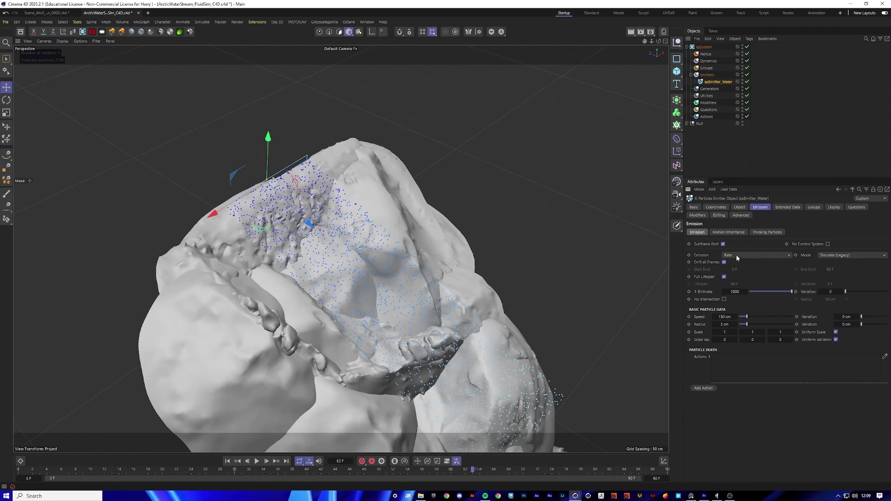
click(751, 255)
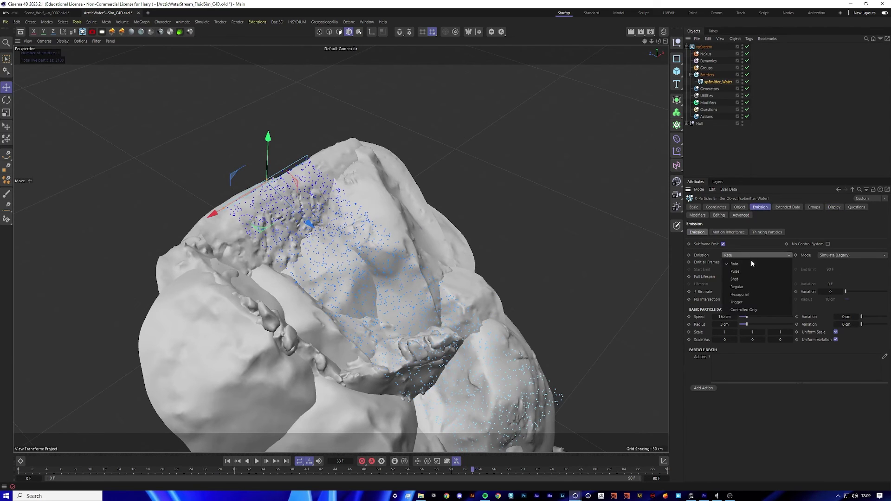
click(747, 294)
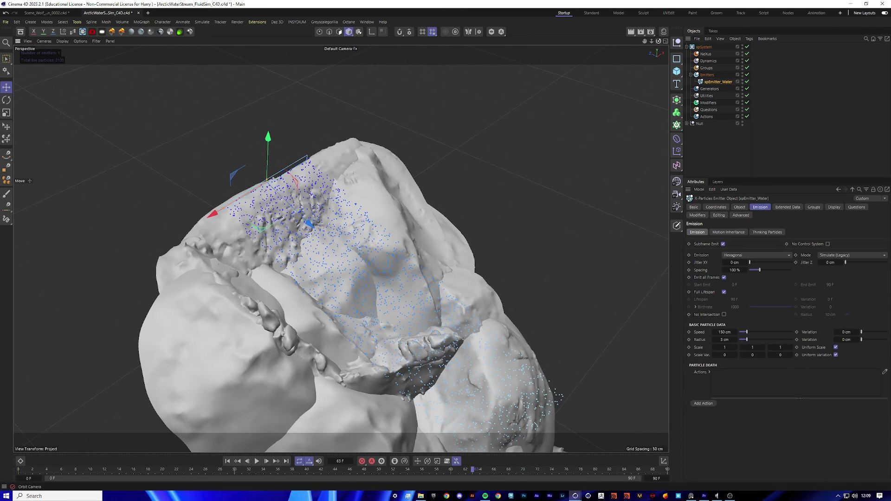
Step: Play the hexagonal emission from the first frame, pause it, and examine the particle pattern over the rock face
click(239, 461)
click(256, 461)
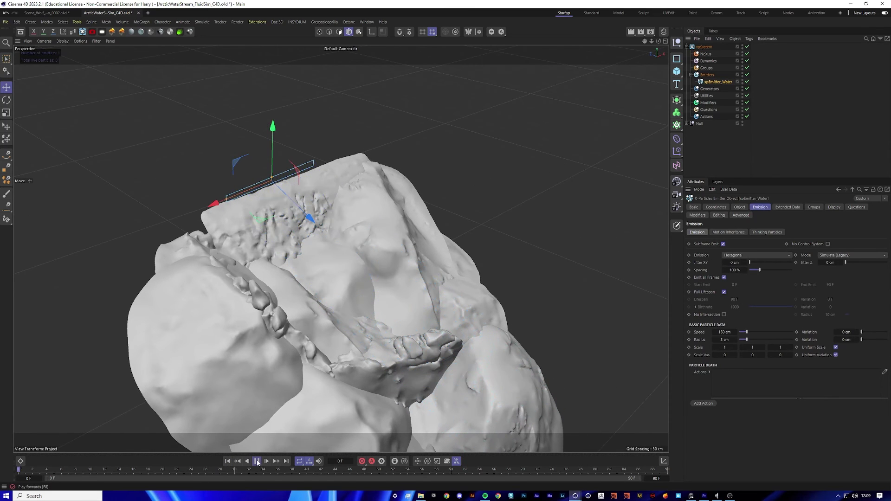
click(256, 461)
alt+drag(297, 338, 277, 303)
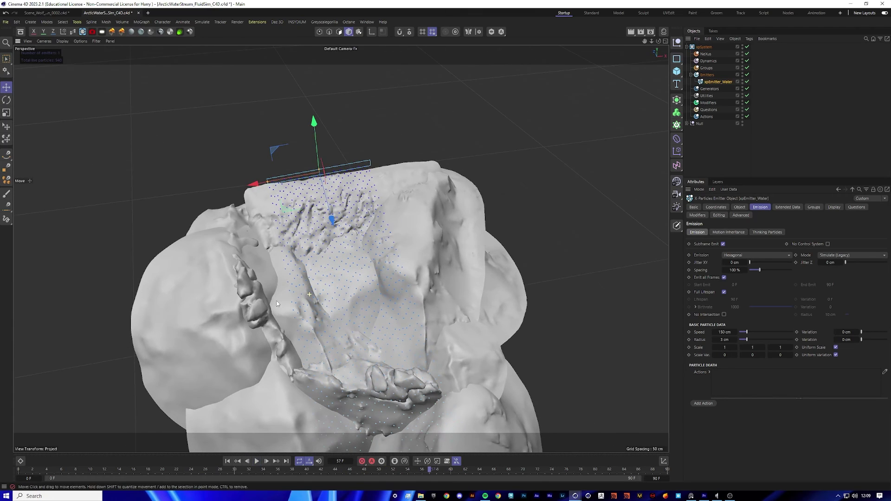
Step: Switch the water emitter's emission type to Rate and return it to Hexagonal
click(761, 255)
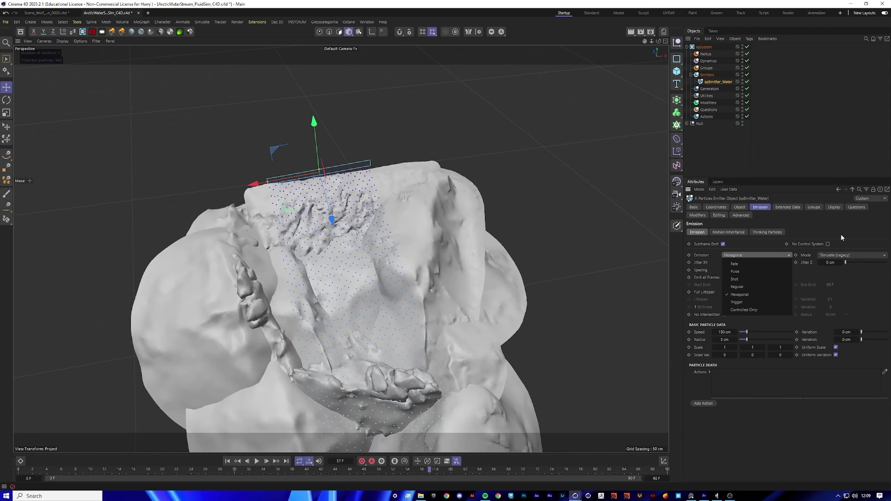
click(750, 263)
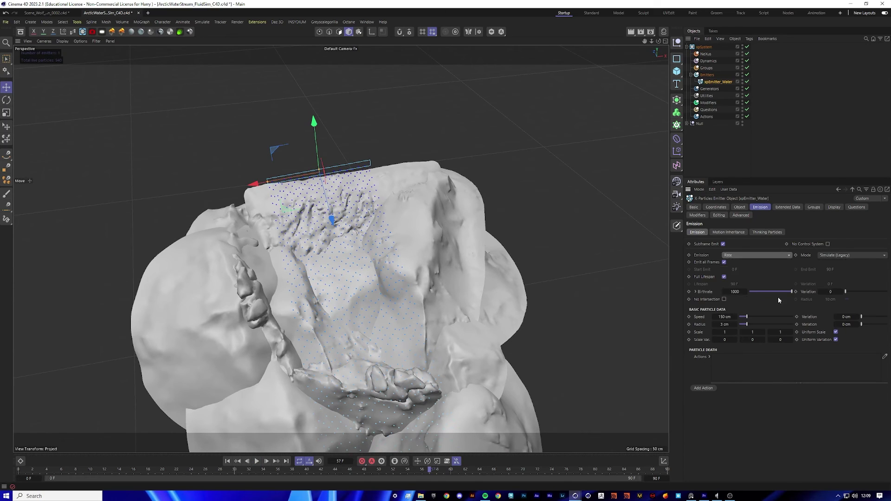
click(750, 255)
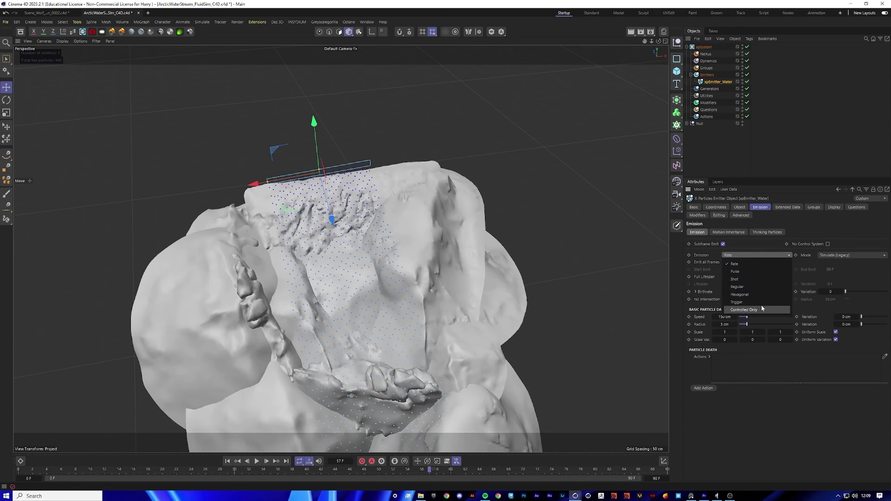
click(756, 291)
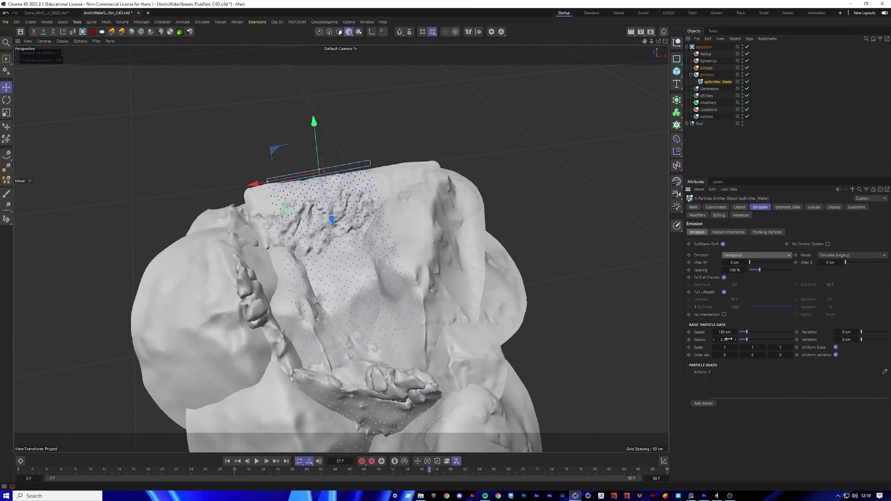
Step: Set the particle radius to 6 cm and replay the emission from the first frame to judge the particle density
click(730, 339)
click(227, 461)
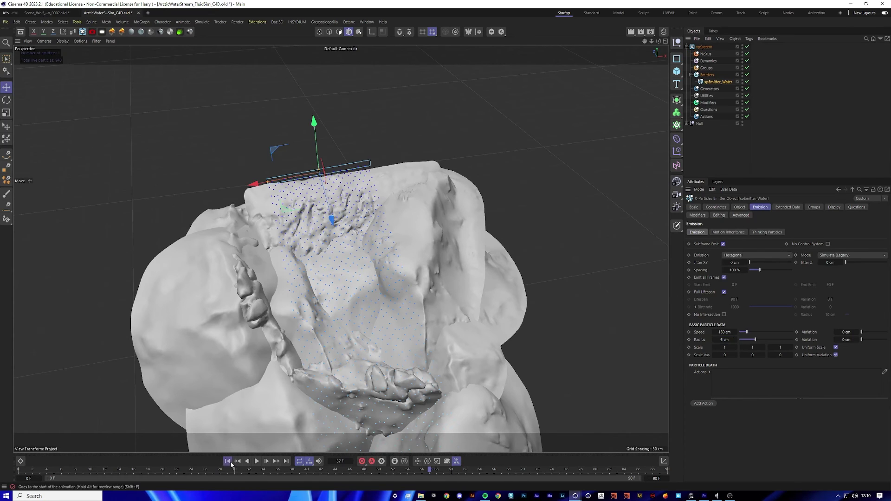
click(256, 461)
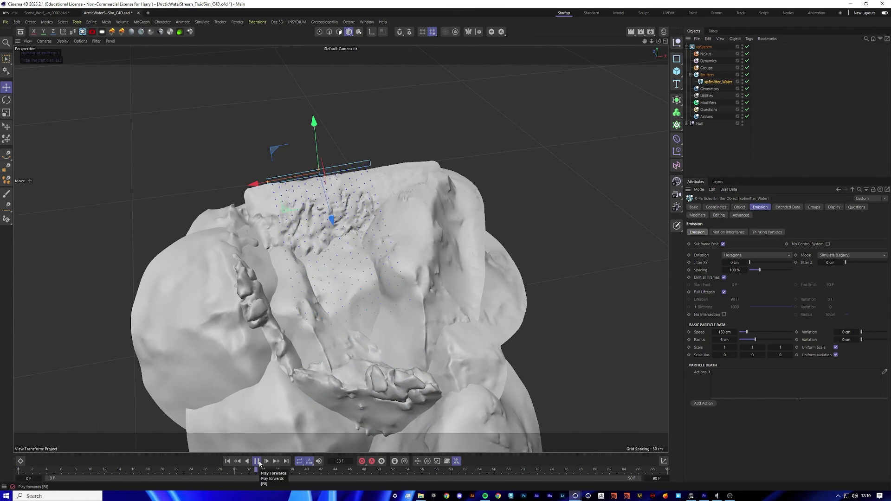
click(256, 461)
Step: Set the particle radius to 2 cm, replay the emission, and return to the first frame
click(724, 339)
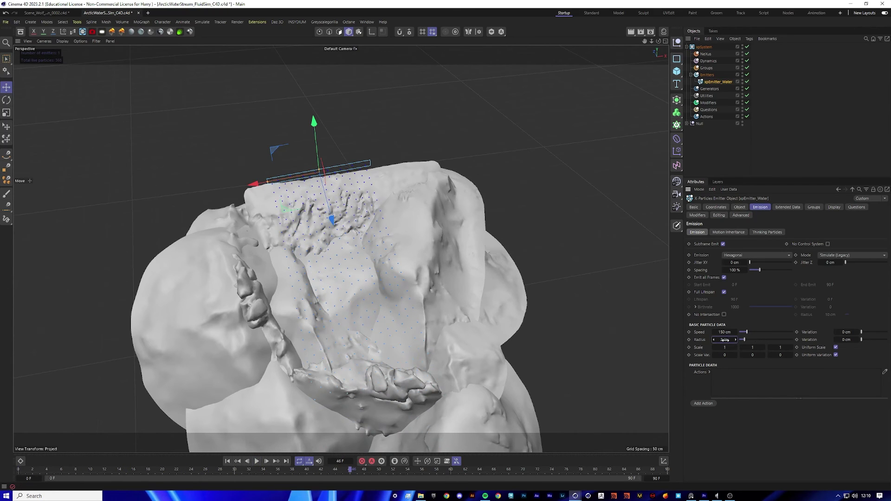
click(227, 461)
click(256, 461)
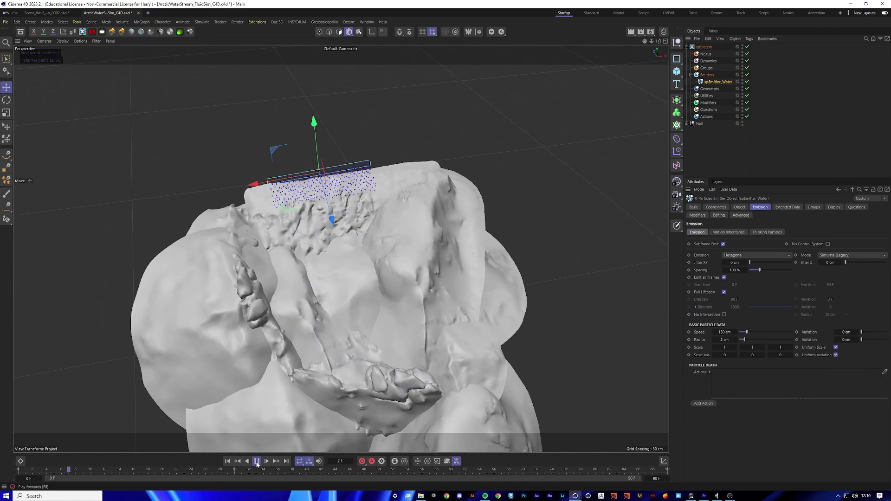
click(227, 461)
Step: Set the project's end frame to 300
key(BackSpace)
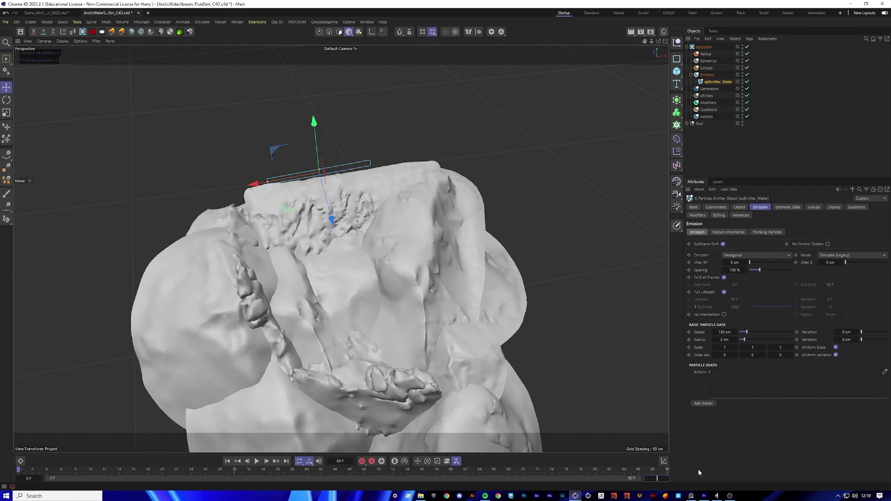
text(300)
key(Return)
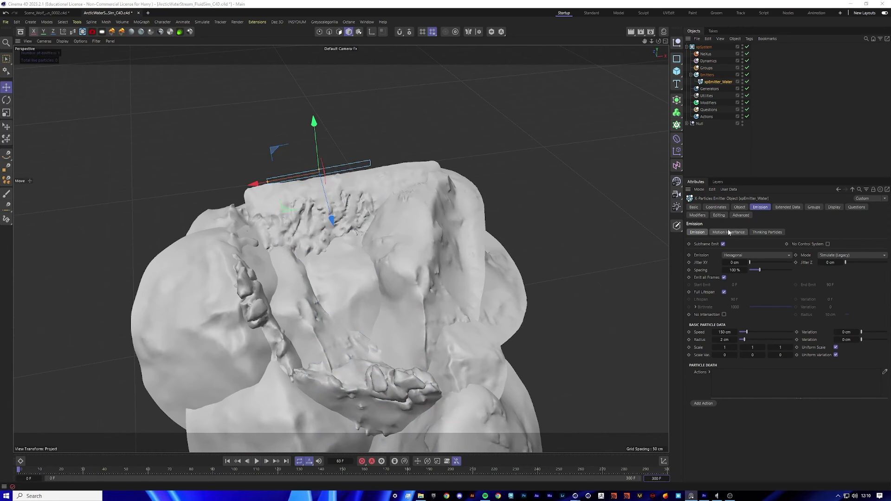
Step: Set the water particles' speed to 0 cm and their radius to 1 cm
click(724, 332)
key(BackSpace)
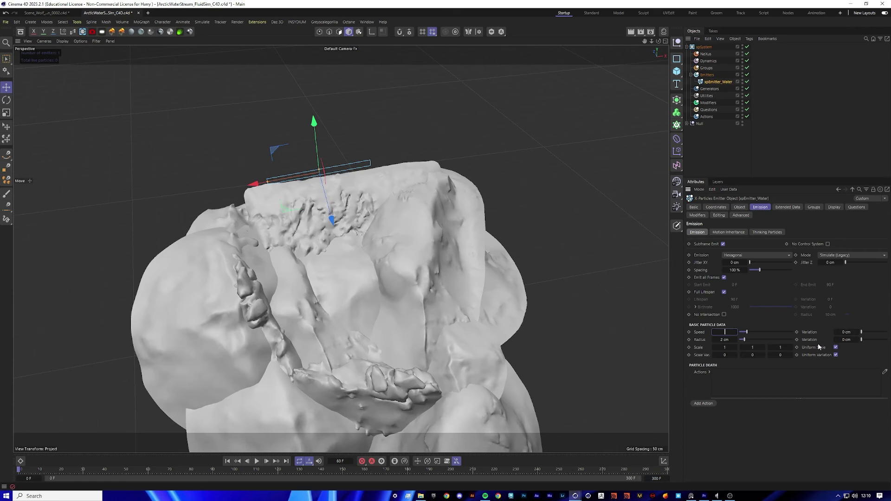
key(Return)
click(723, 339)
Step: Play the simulation, pause it, and examine up close how the particles sit inside the emitter outline
mouse_move(658, 41)
mouse_down()
mouse_move(648, 53)
mouse_move(652, 44)
mouse_up()
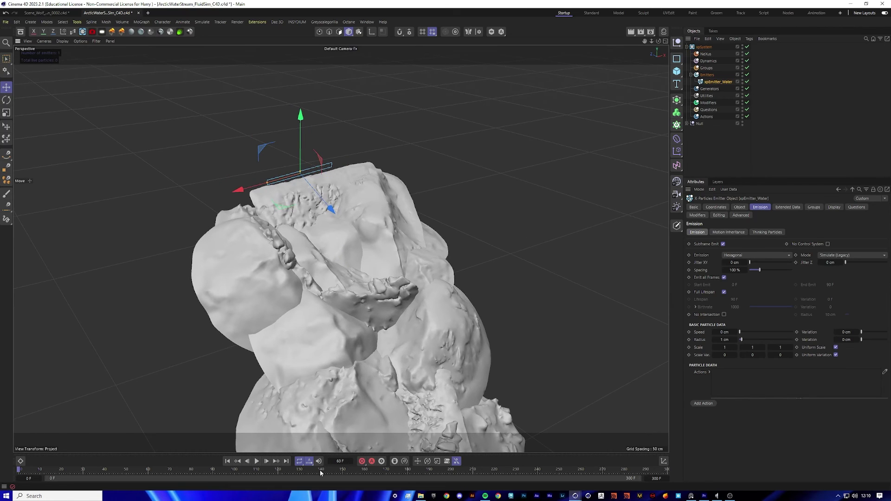
click(257, 461)
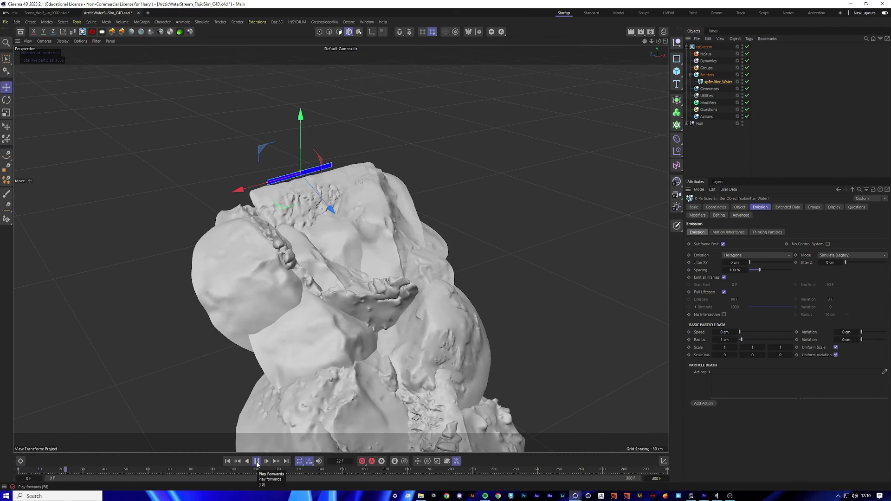
click(257, 462)
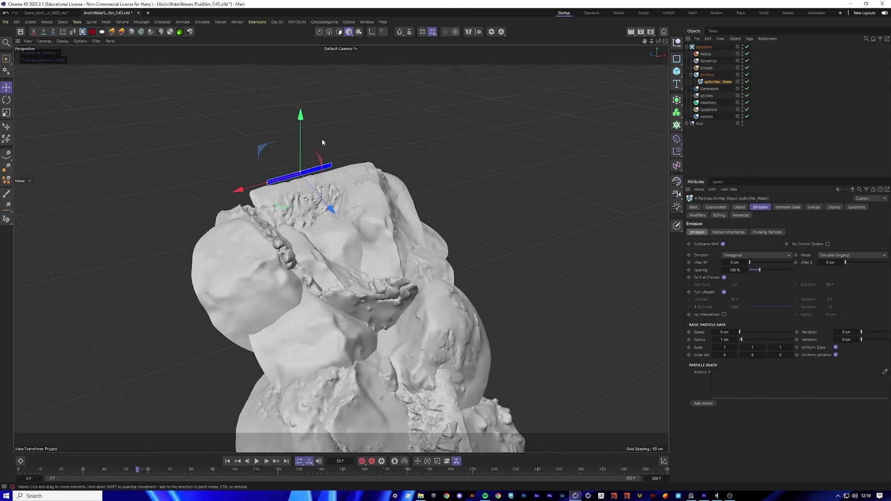
scroll(302, 165, up, 10)
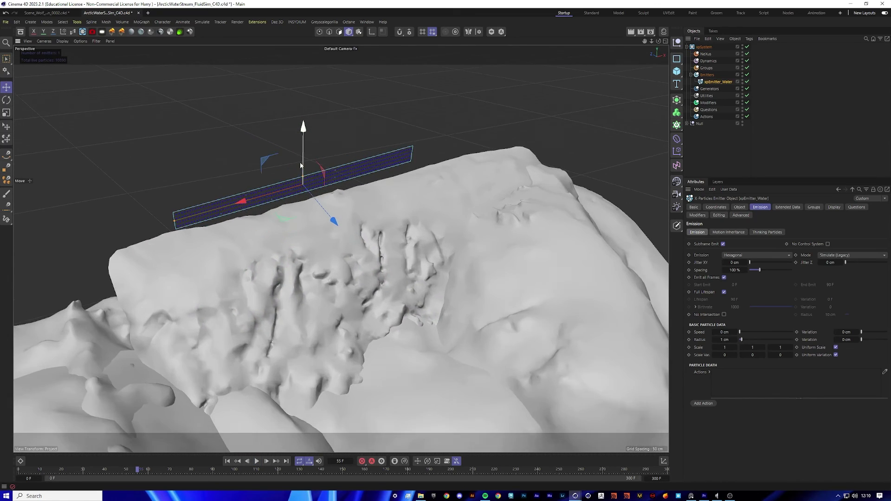
alt+drag(300, 162, 392, 205)
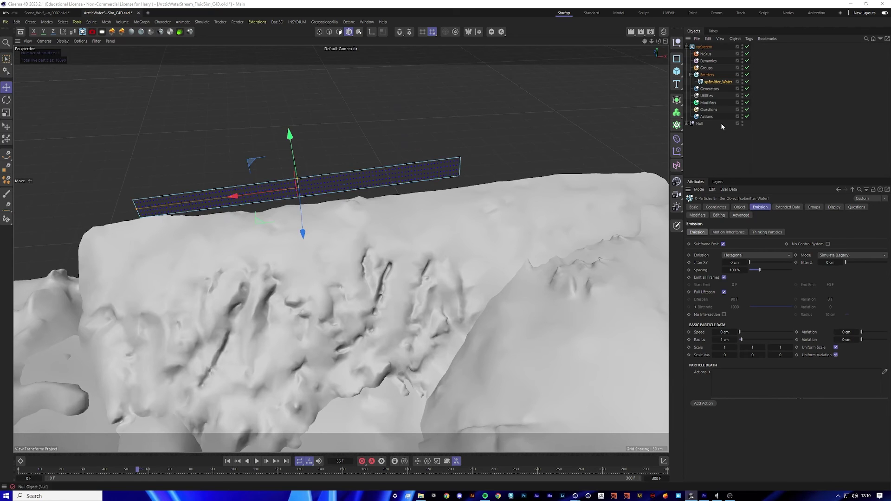
drag(658, 41, 663, 42)
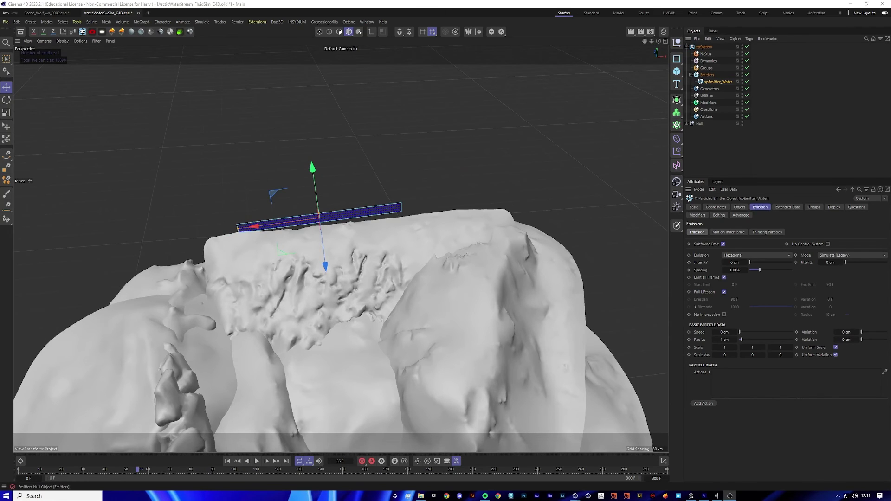
Step: Add an xpGravity motion modifier to the X-Particles system's Modifiers folder
click(759, 147)
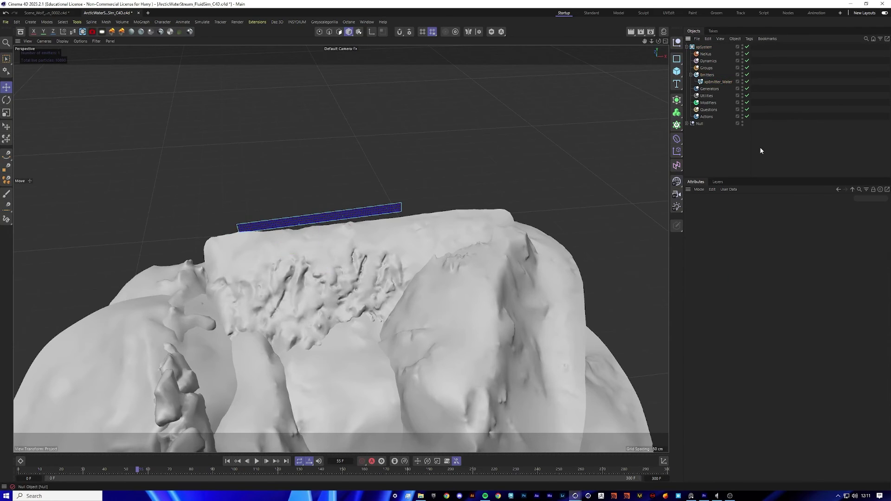
click(712, 103)
click(882, 246)
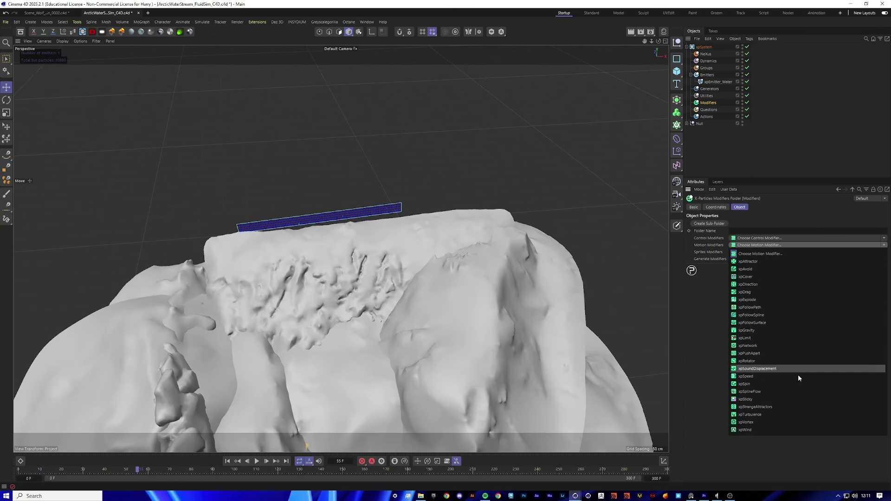
click(755, 330)
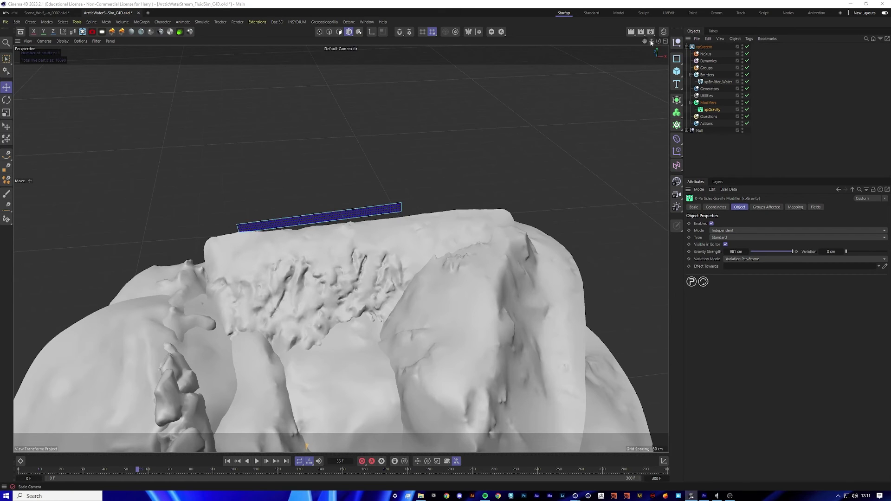
Step: Play the simulation from the first frame to check gravity's effect on the particles, and pause it
drag(658, 41, 715, 148)
click(723, 160)
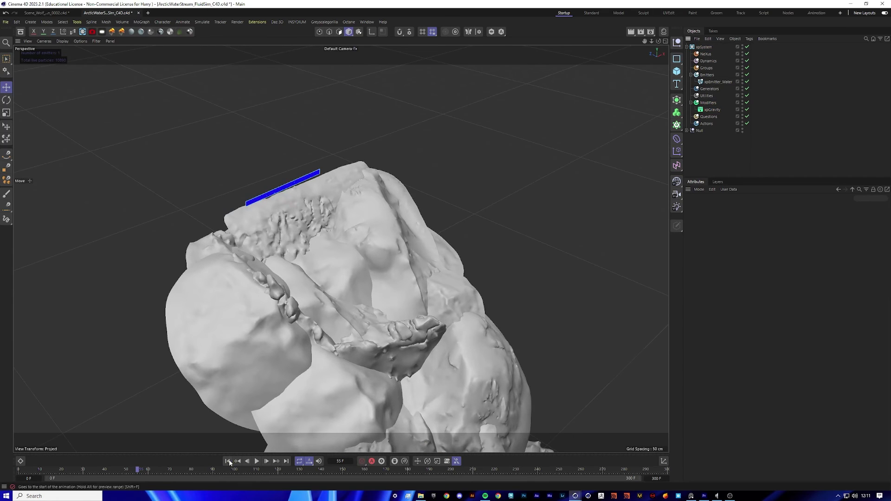
click(227, 461)
click(257, 461)
click(258, 461)
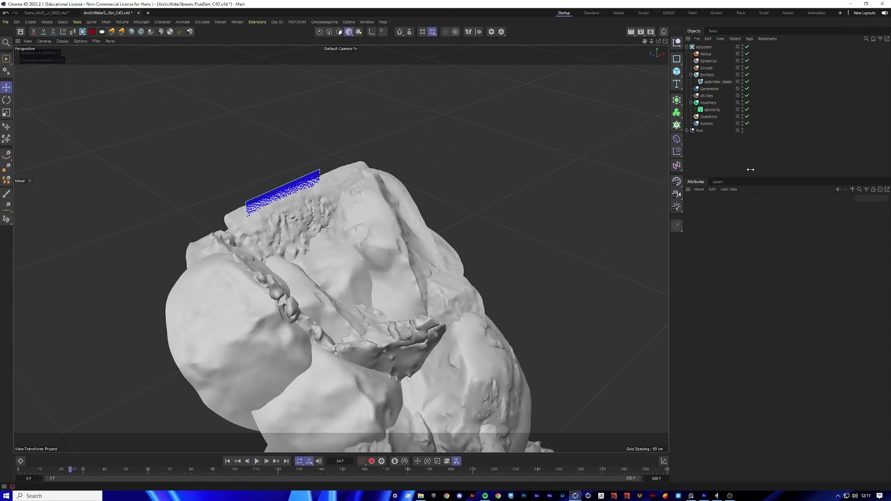
Step: Hide the rocks' Null temporarily while replaying the falling particles from the first frame, and make it visible again
click(742, 130)
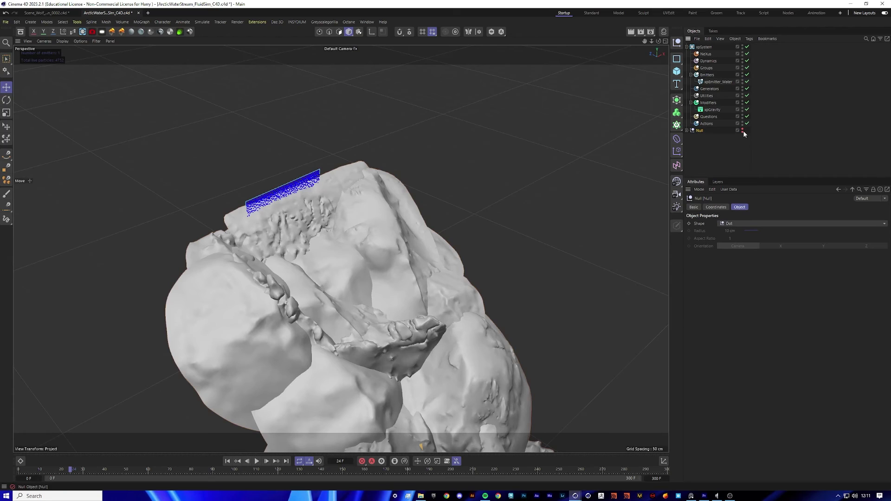
ctrl+click(742, 130)
click(228, 460)
click(257, 460)
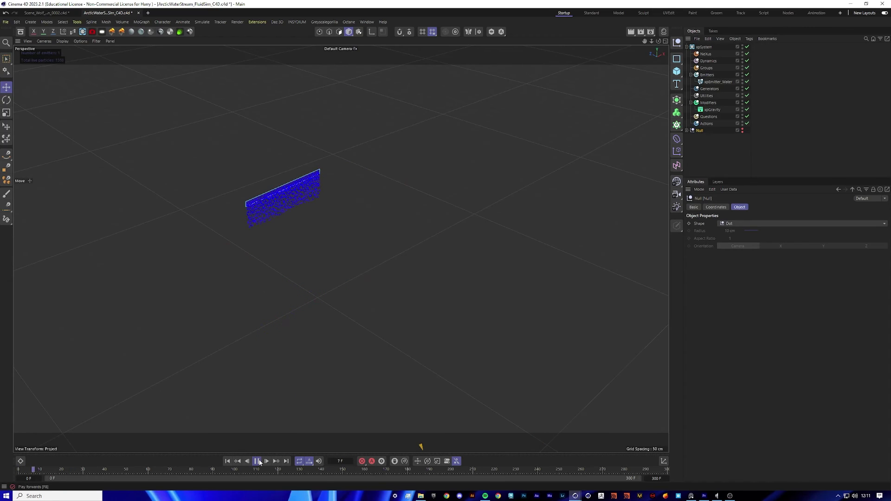
click(257, 461)
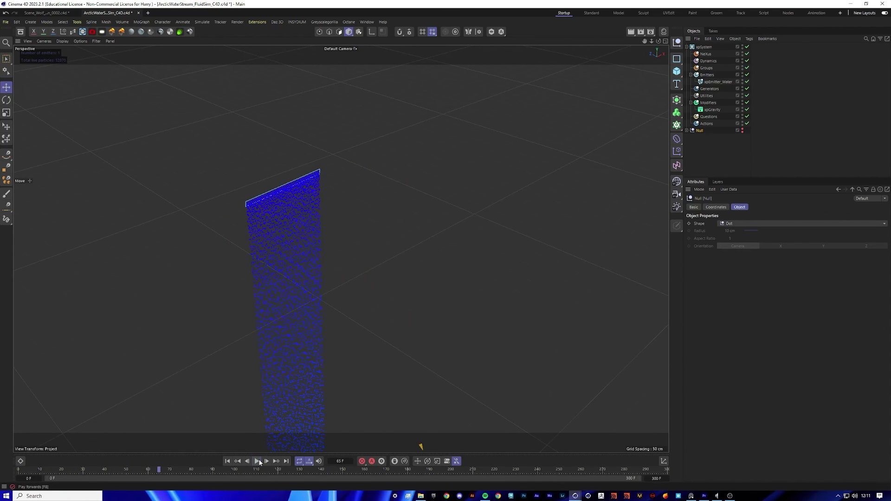
scroll(340, 248, down, 6)
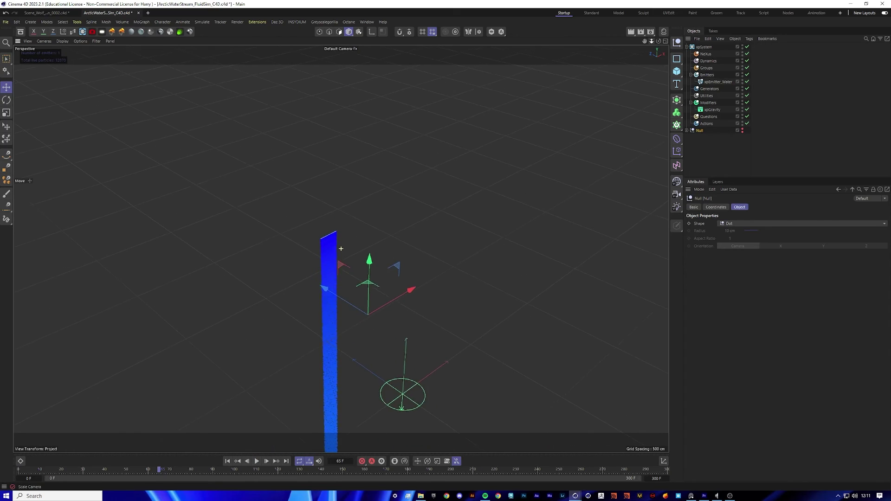
click(800, 166)
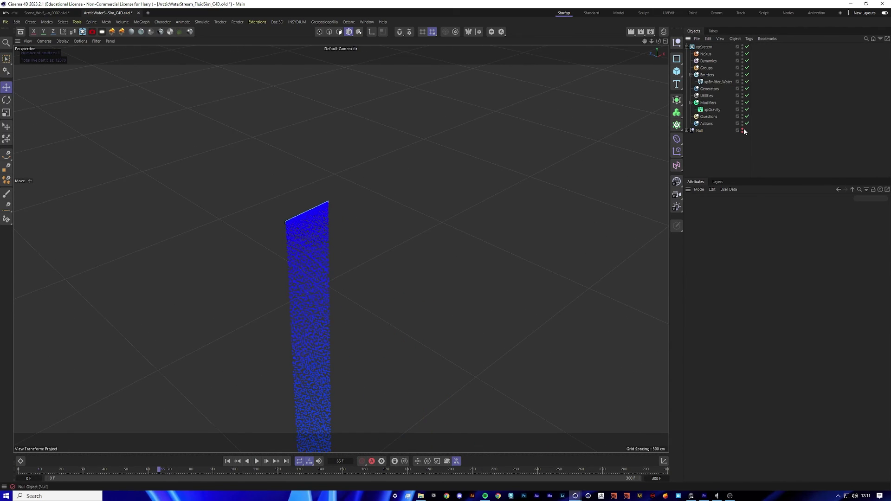
click(743, 129)
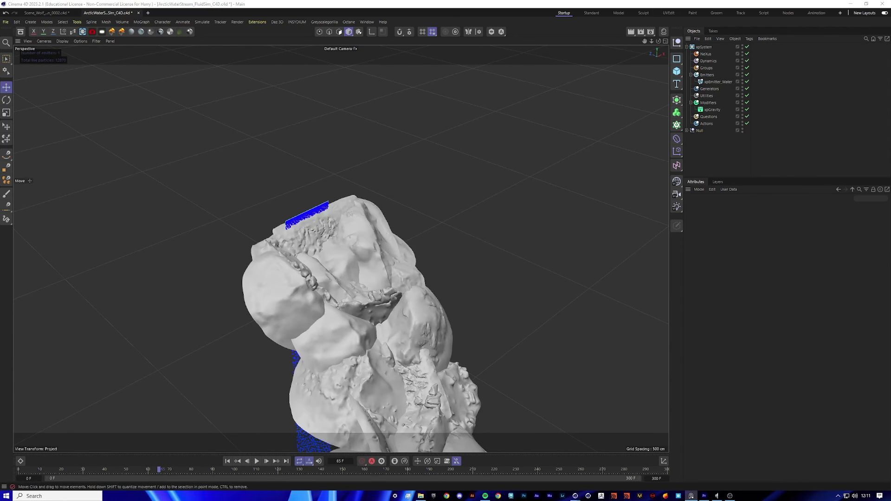
Step: Return to the first frame and expand the Null to list all of its Rocky Water Stream meshes
click(227, 461)
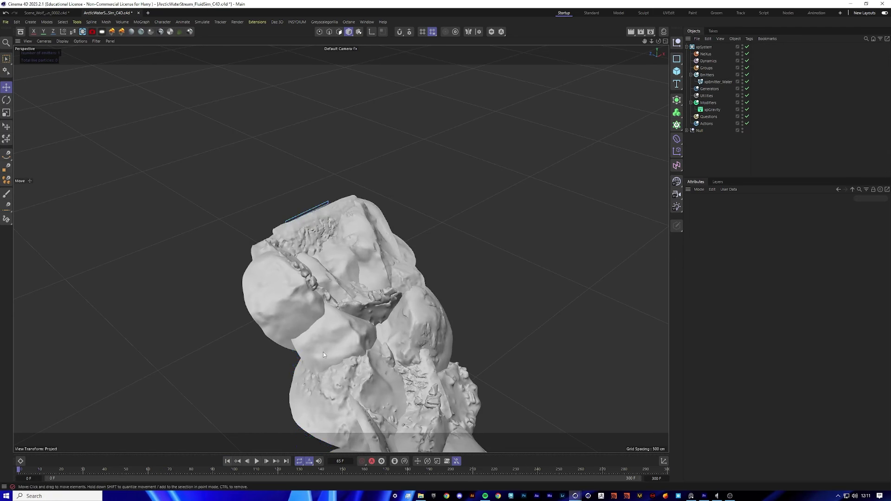
scroll(353, 294, up, 6)
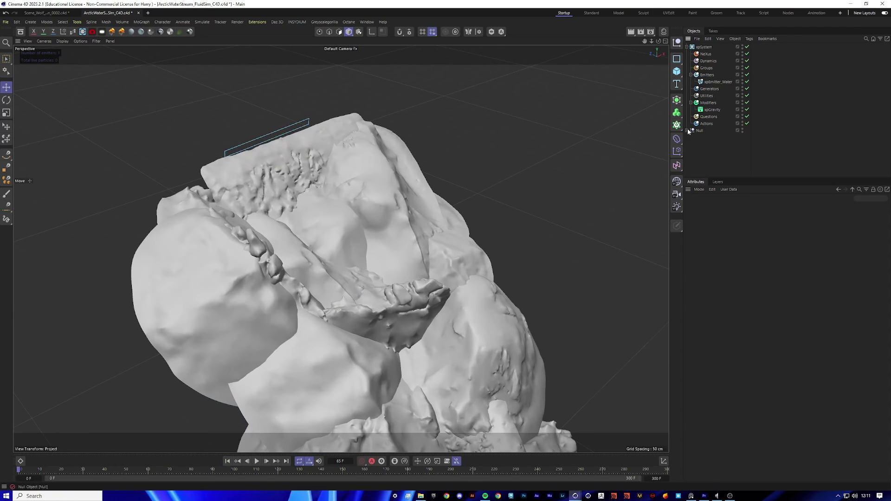
click(688, 131)
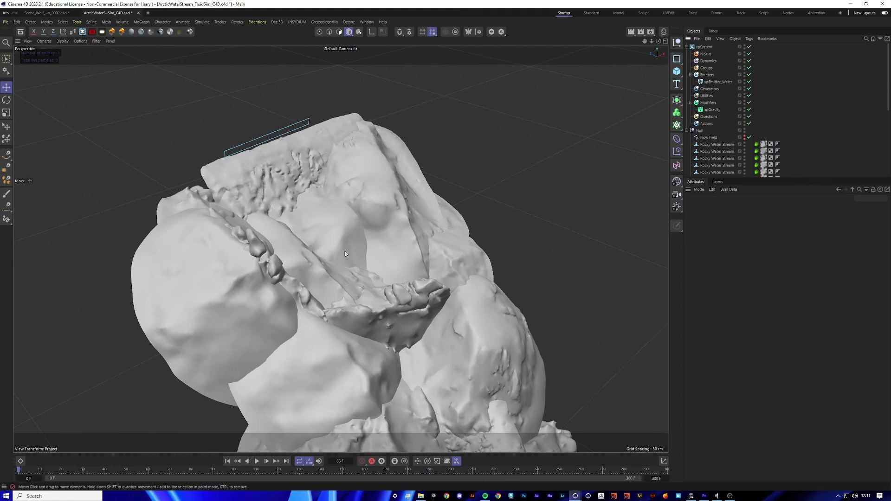
click(277, 230)
drag(805, 177, 805, 319)
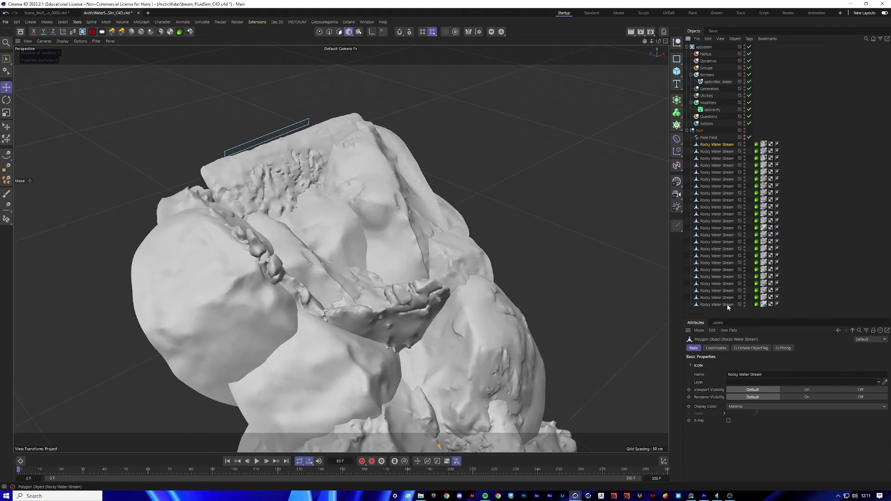
click(798, 241)
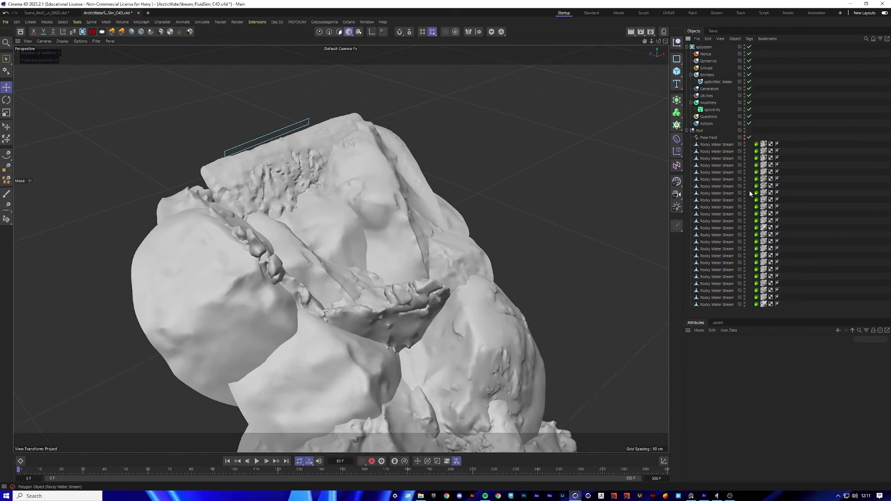
Step: Add a Connect object and place it inside the Null, just above the Rocky Water Stream meshes
key(shift+c)
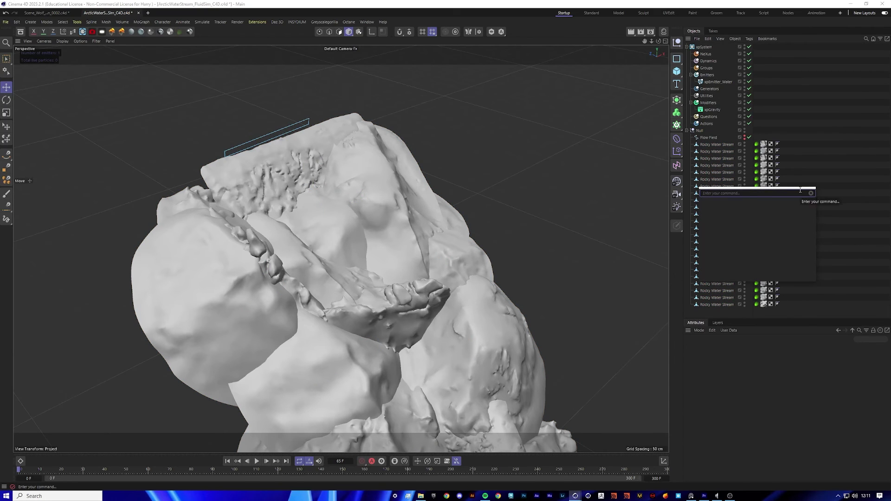
text(connect)
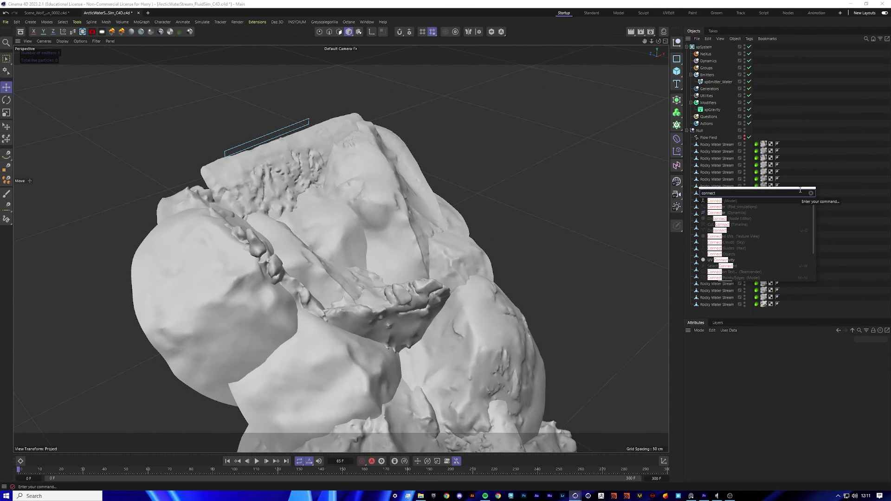
key(Return)
drag(703, 47, 716, 144)
click(826, 166)
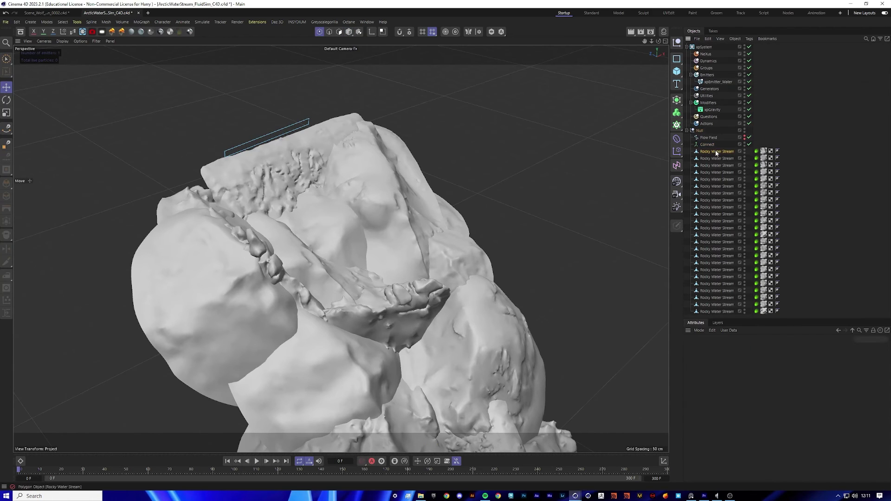
Step: Make all the Rocky Water Stream meshes children of the Connect object and switch to Model mode
click(716, 151)
shift+click(722, 312)
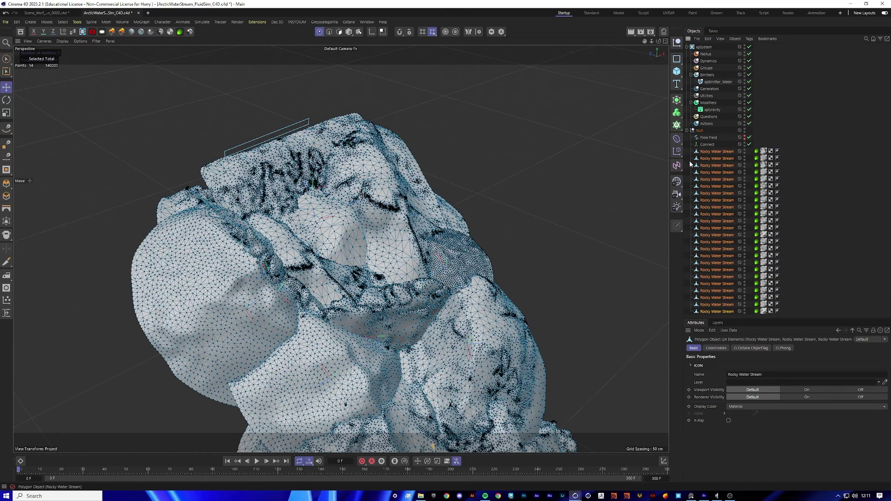
drag(710, 146, 708, 145)
click(719, 166)
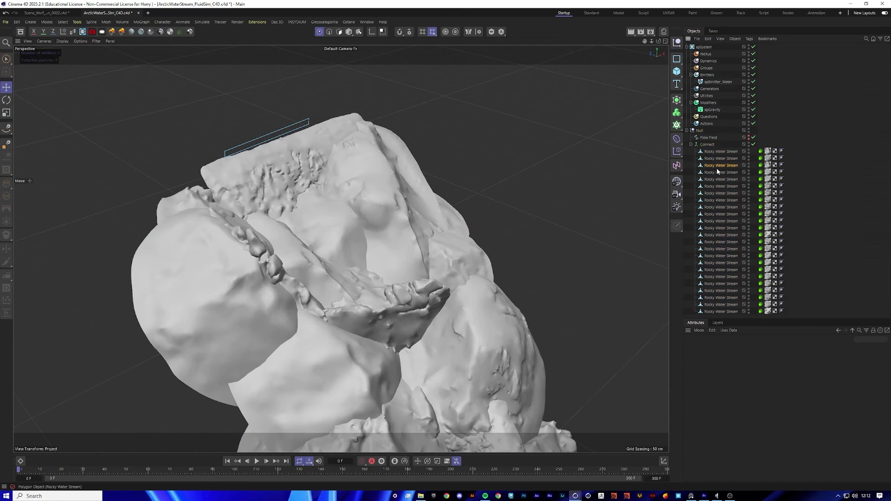
click(348, 31)
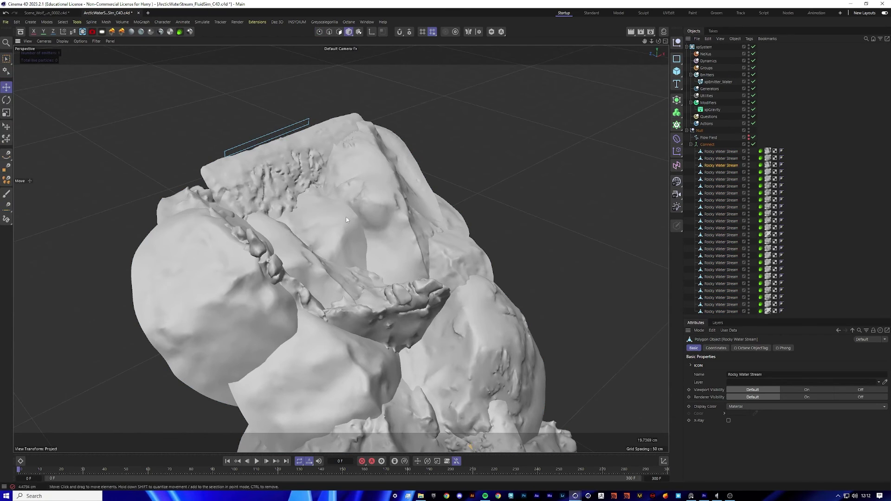
Step: Disable the Connect object to try moving a single boulder, then undo the move and re-enable the object
click(708, 144)
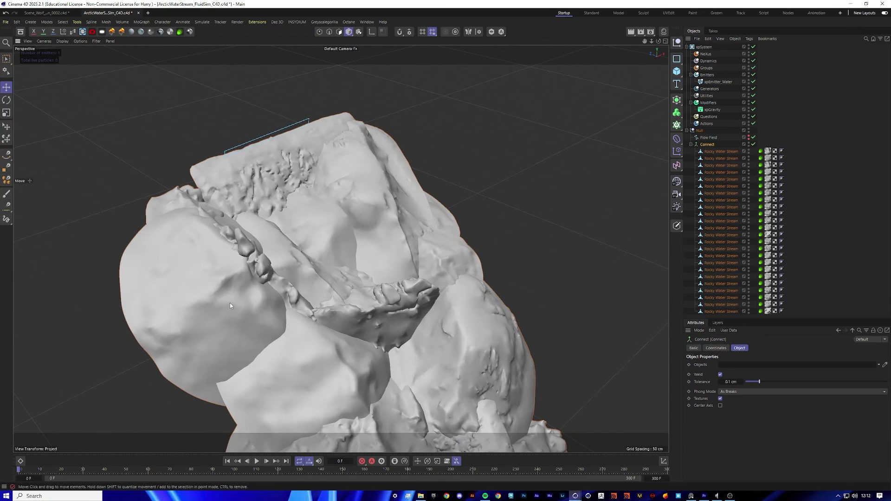
click(753, 144)
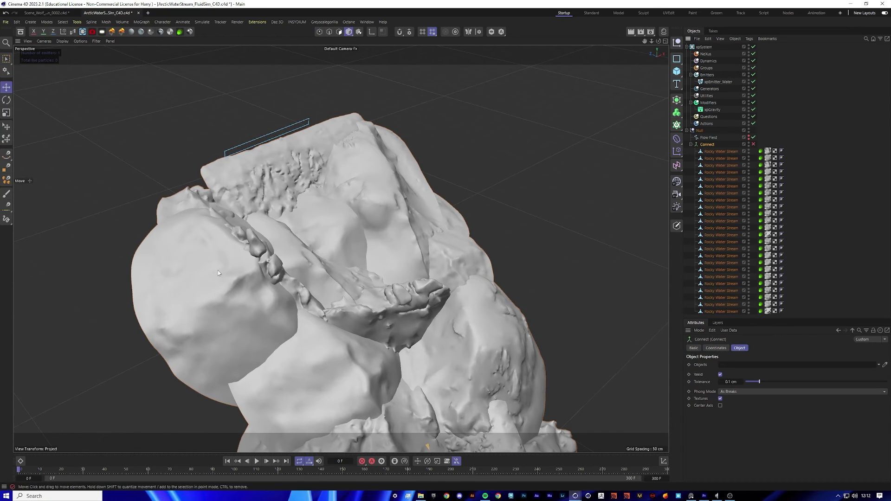
click(251, 300)
drag(219, 277, 196, 258)
key(ctrl+z)
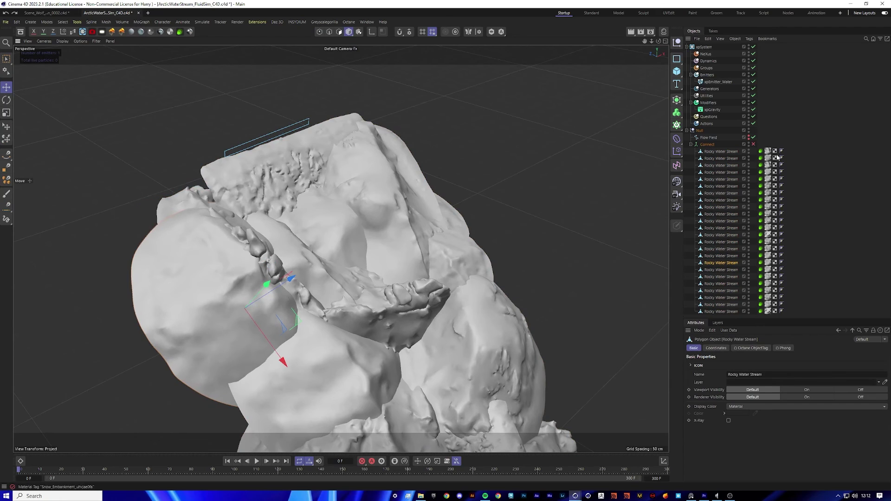
click(831, 156)
click(754, 145)
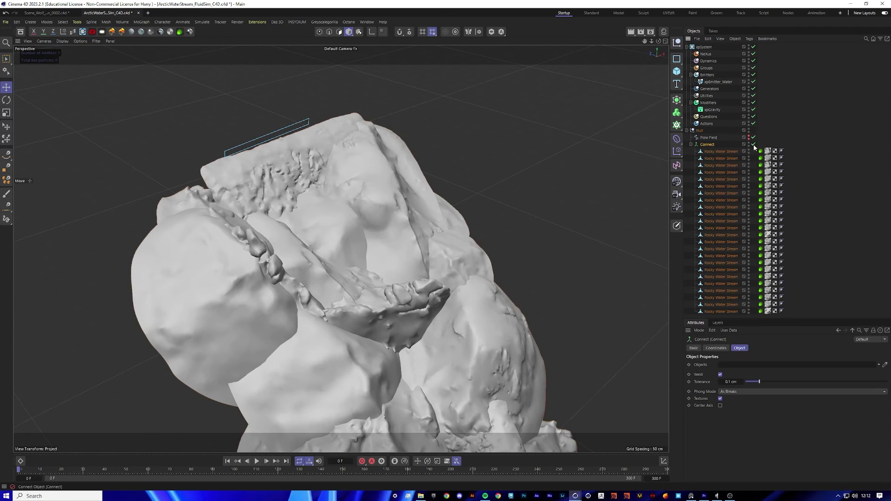
Step: Add an xpCollider tag to the Connect object holding the rocks
scroll(627, 137, down, 2)
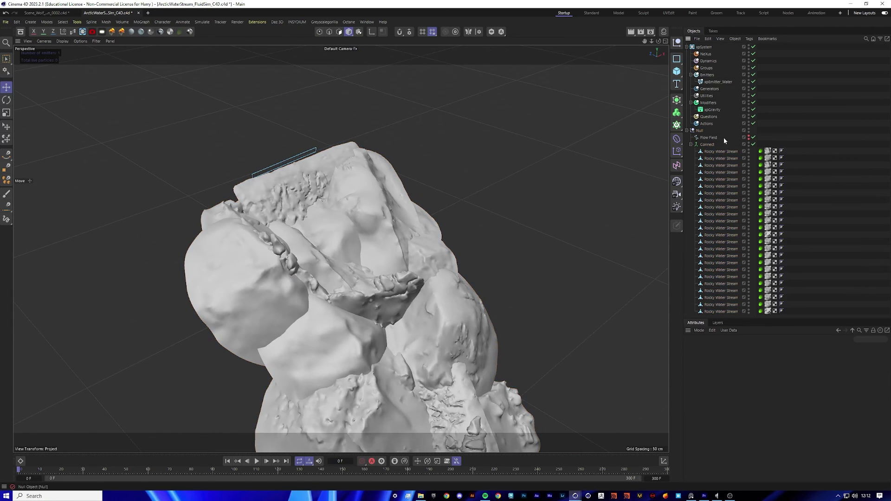
click(706, 145)
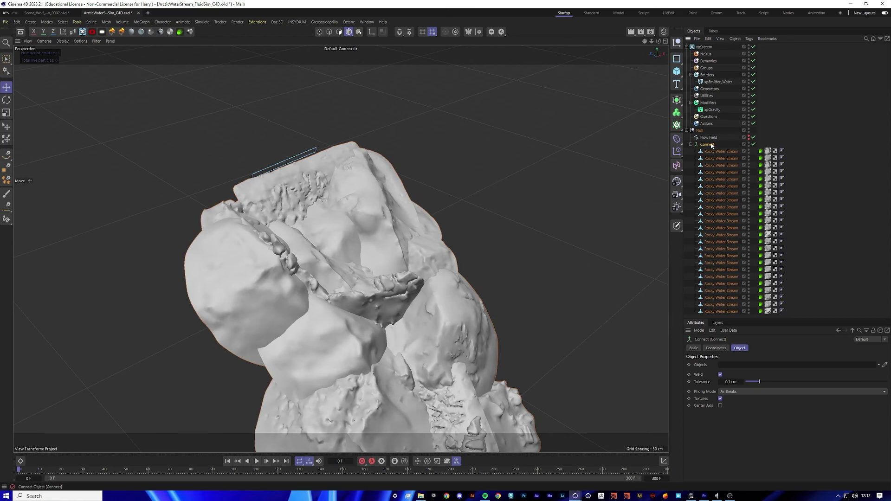
key(shift+c)
text(collid)
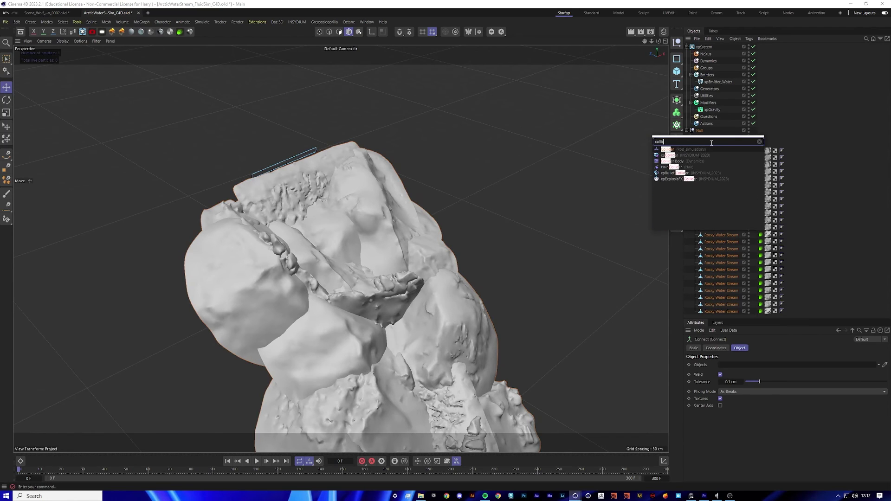
text(e)
double_click(678, 156)
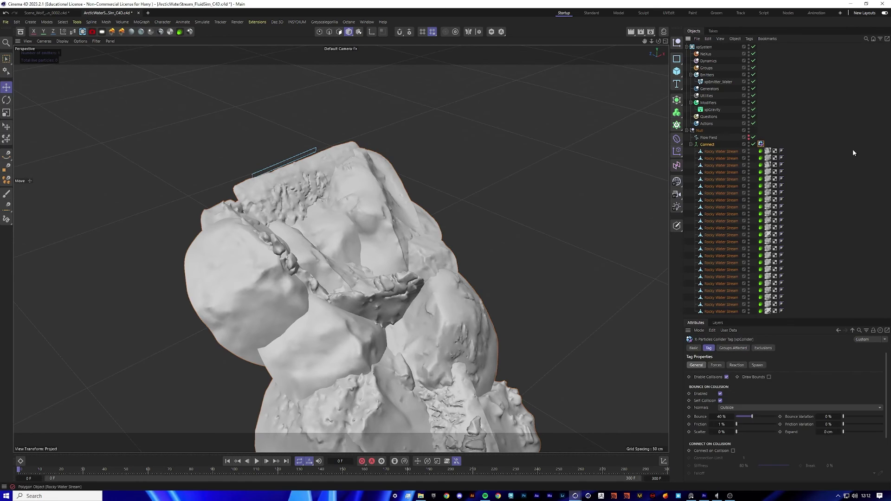
click(854, 152)
Step: Play the simulation from the first frame, pause it, and view how the particles collide with the rocks
click(231, 460)
click(256, 461)
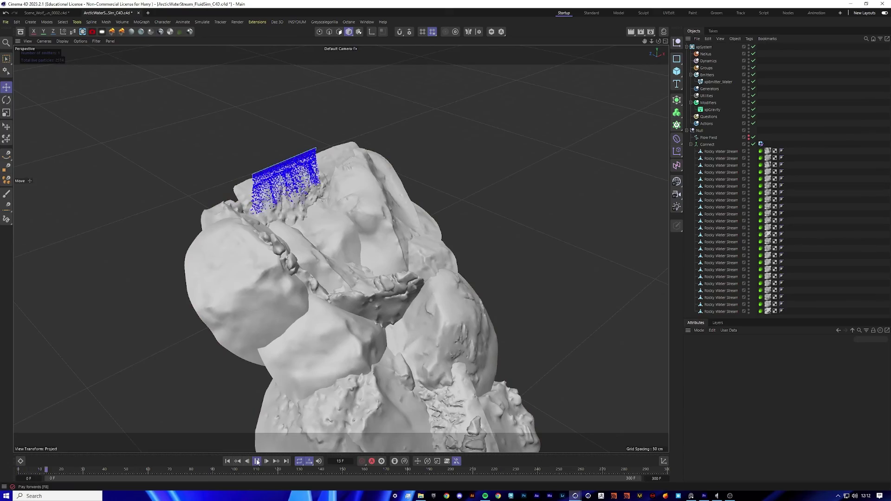
click(257, 461)
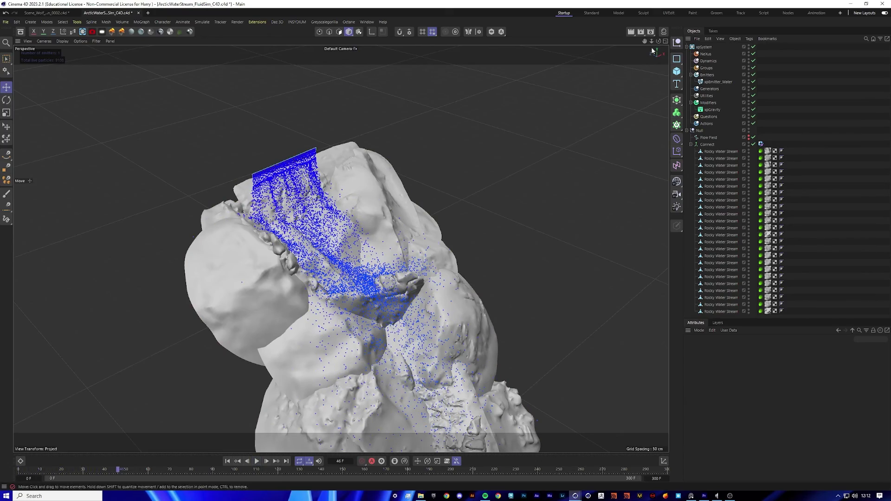
drag(651, 42, 609, 41)
drag(645, 42, 661, 52)
alt+drag(514, 156, 500, 155)
scroll(351, 222, up, 6)
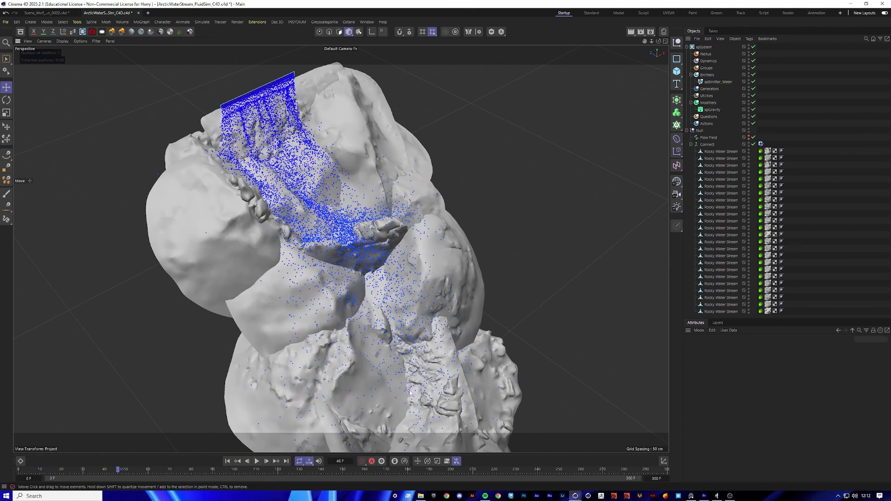
Step: Replay the particles from the first frame, pause, and examine their bouncing from the other side of the rocks
click(227, 462)
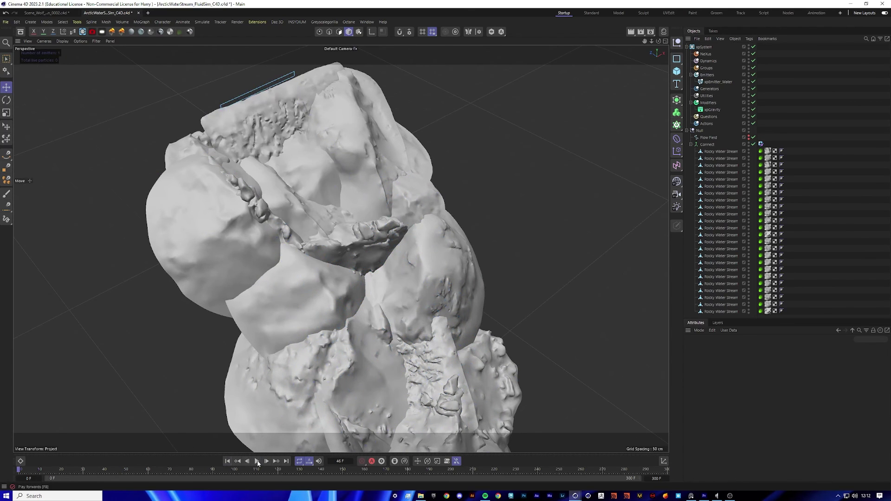
click(257, 461)
click(256, 461)
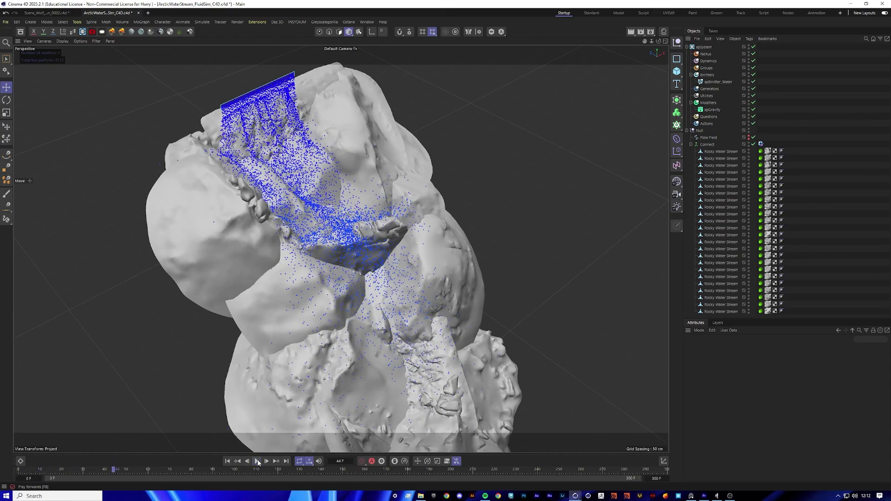
alt+drag(320, 260, 344, 245)
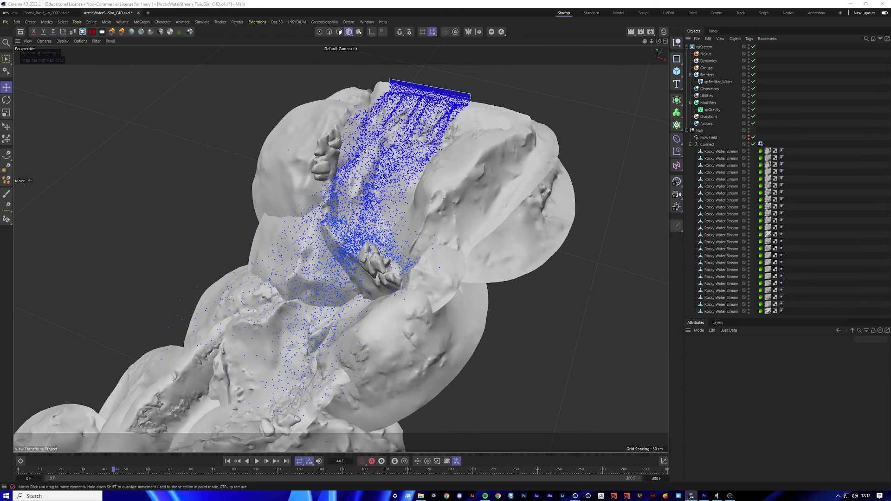
Step: Set the Connect object's xpCollider tag to 0% Bounce and 50% Friction
click(691, 145)
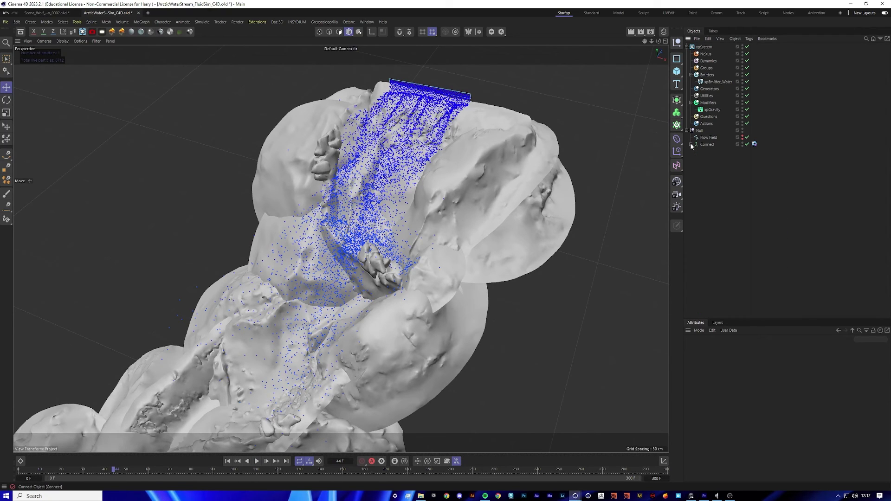
click(755, 144)
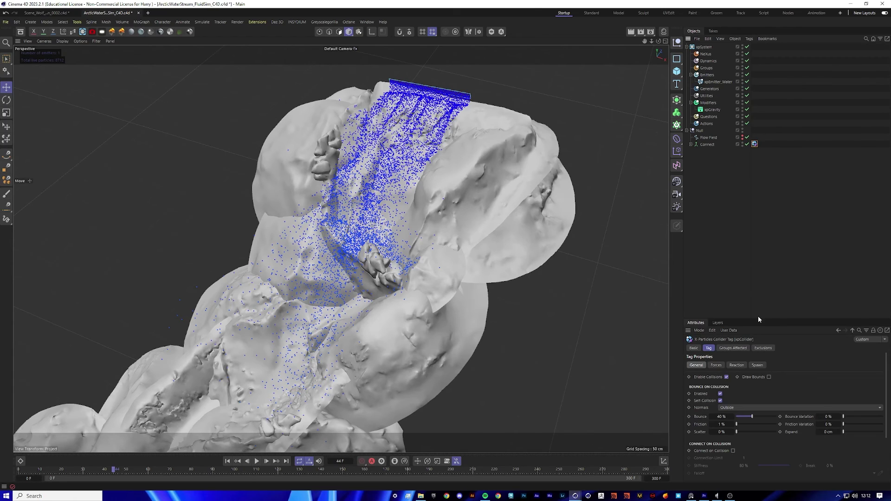
drag(756, 318, 755, 226)
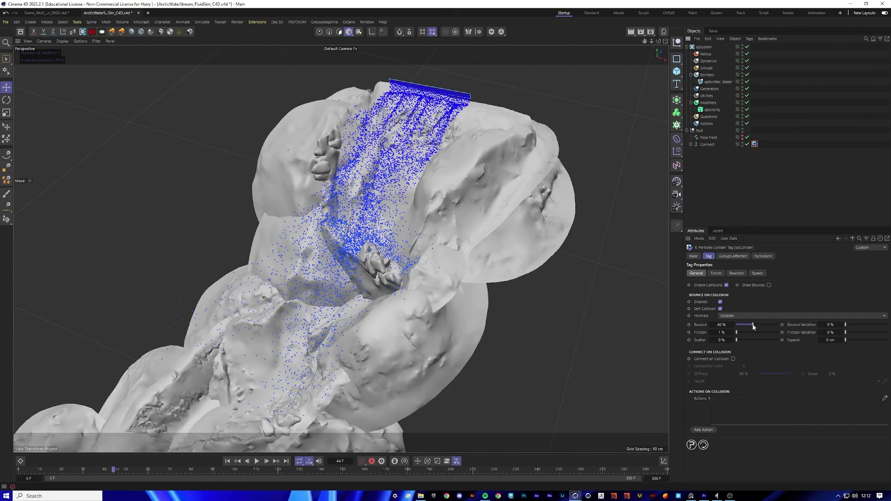
drag(753, 324, 650, 324)
double_click(725, 331)
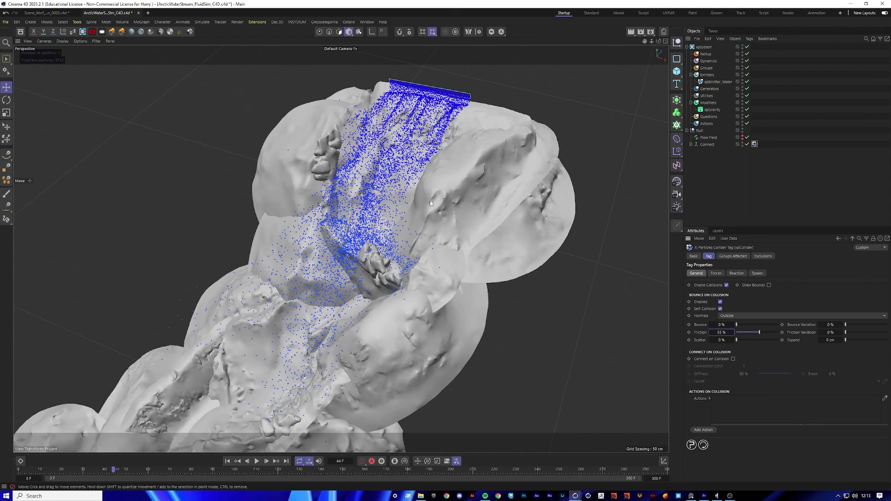
Step: Play the simulation from the first frame with the new collider settings and examine the flow from the front
click(228, 461)
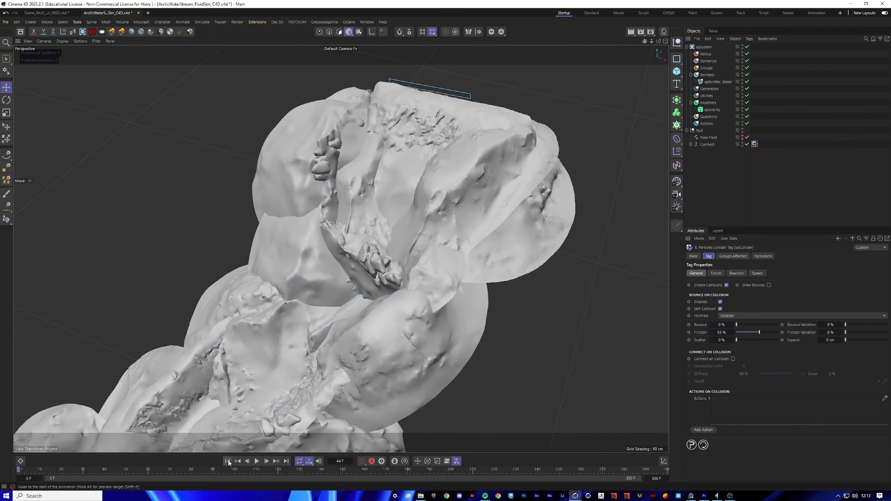
click(256, 461)
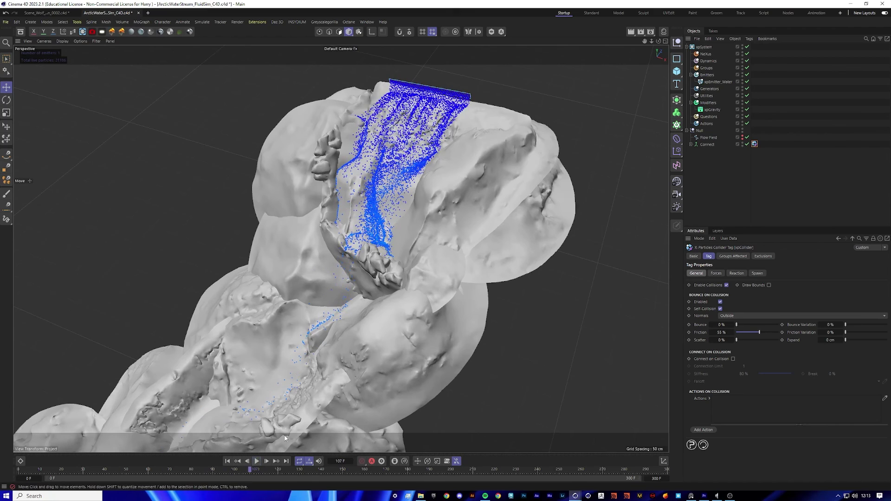
alt+drag(285, 439, 344, 431)
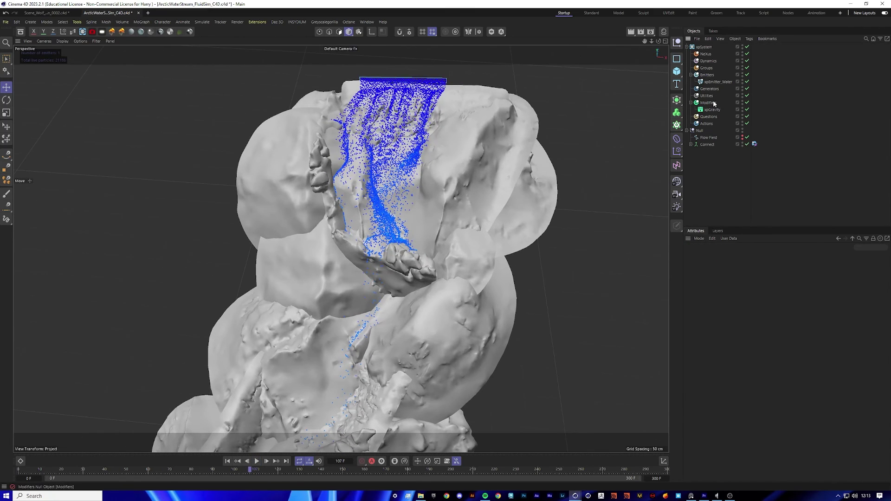
Step: Set the water emitter's particle display gradient parameter to Fluid Density/Velocity
click(720, 82)
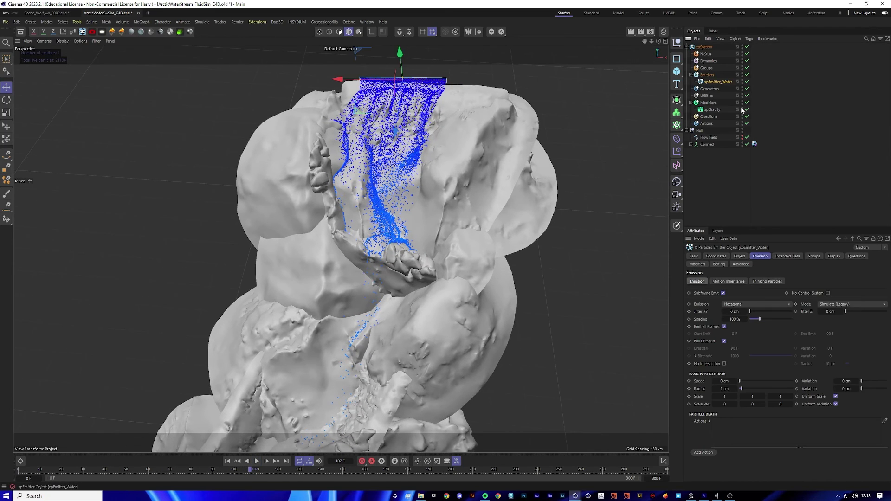
click(833, 257)
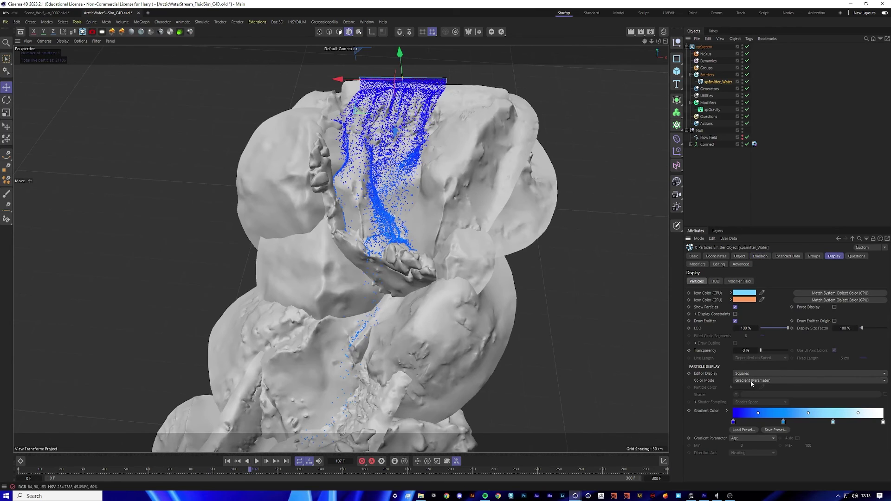
click(742, 438)
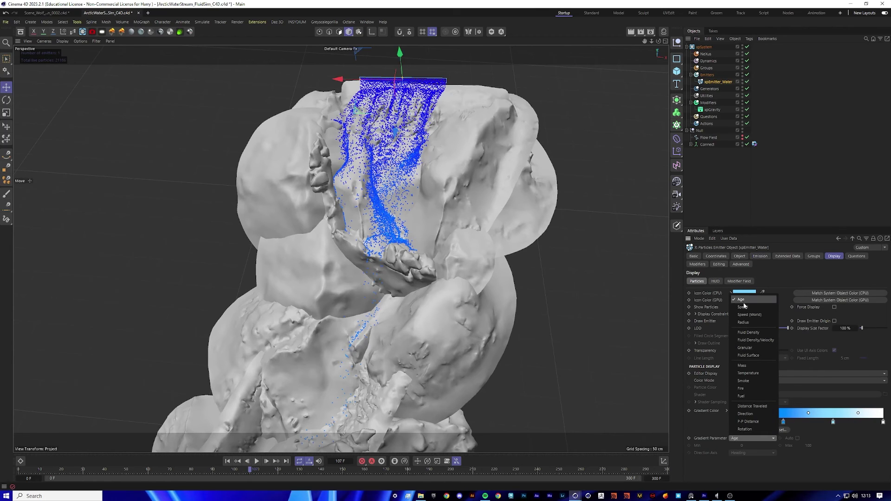
click(770, 342)
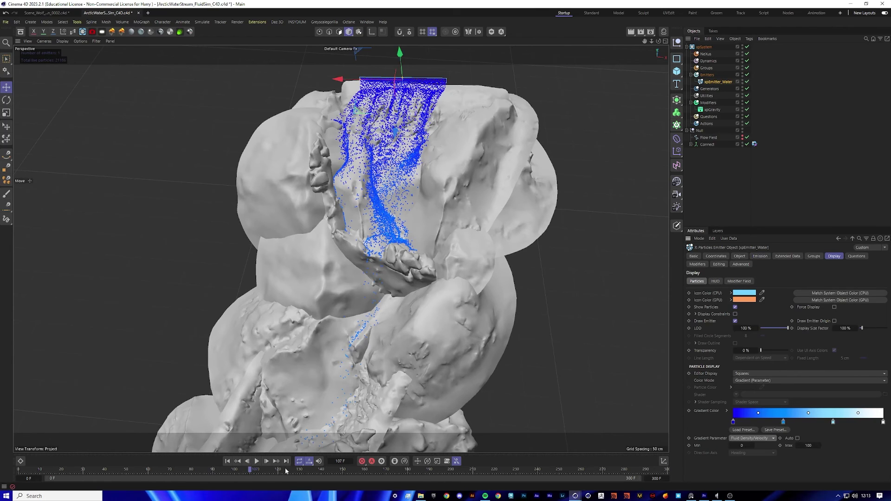
Step: Play the simulation from the first frame, pause it, and examine the particle colours close up along the upper rocks
click(228, 461)
click(256, 461)
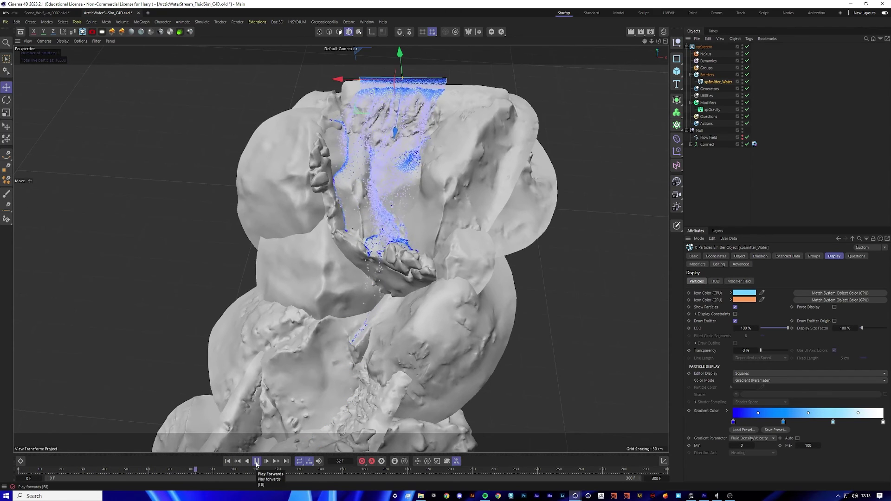
click(256, 462)
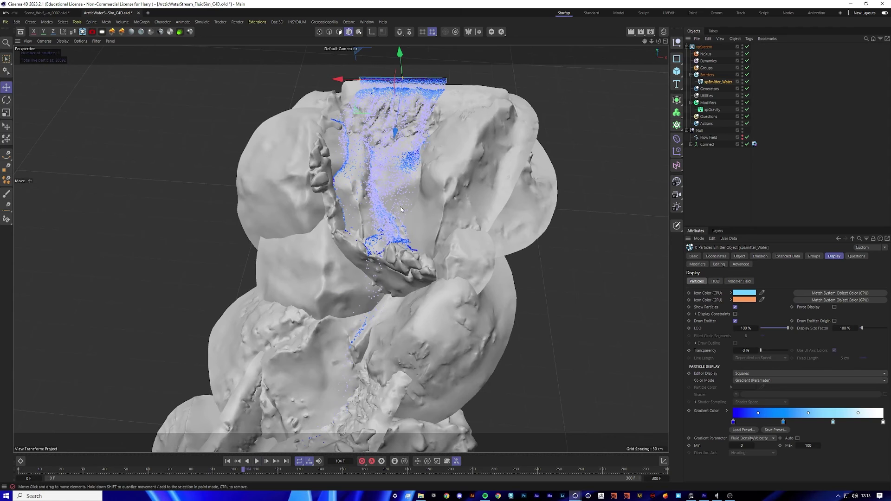
scroll(438, 246, up, 5)
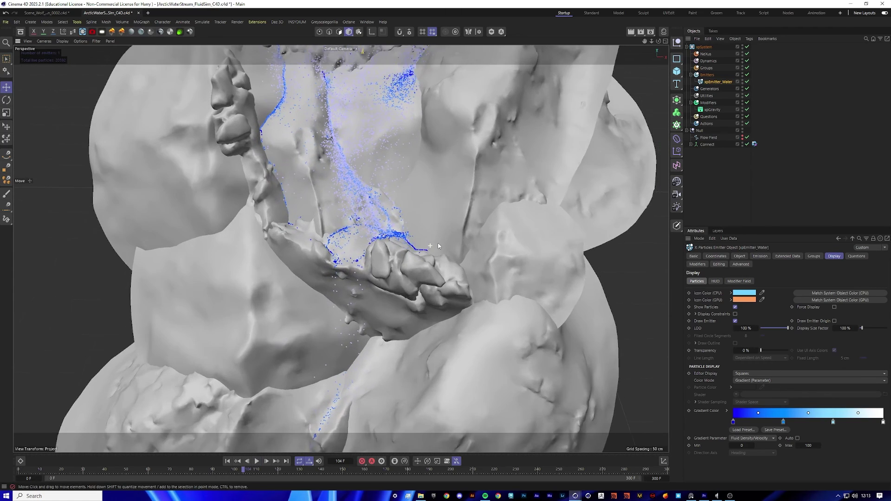
alt+drag(438, 246, 457, 273)
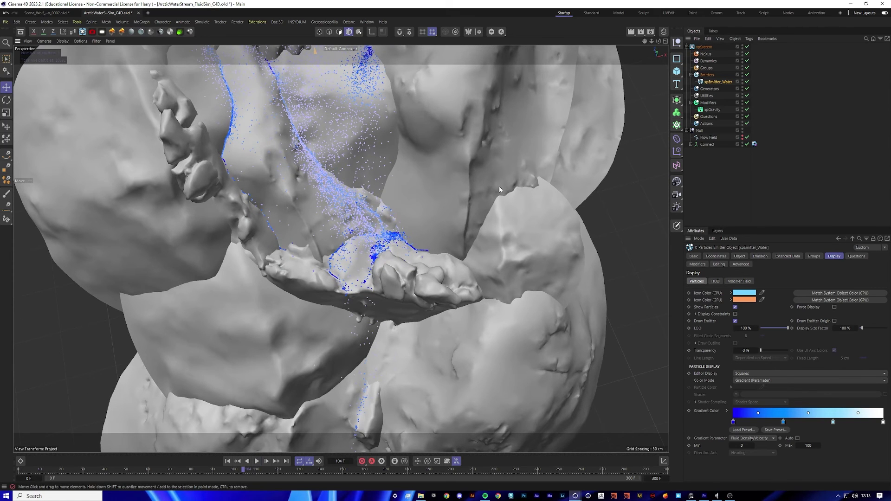
alt+drag(446, 209, 418, 113)
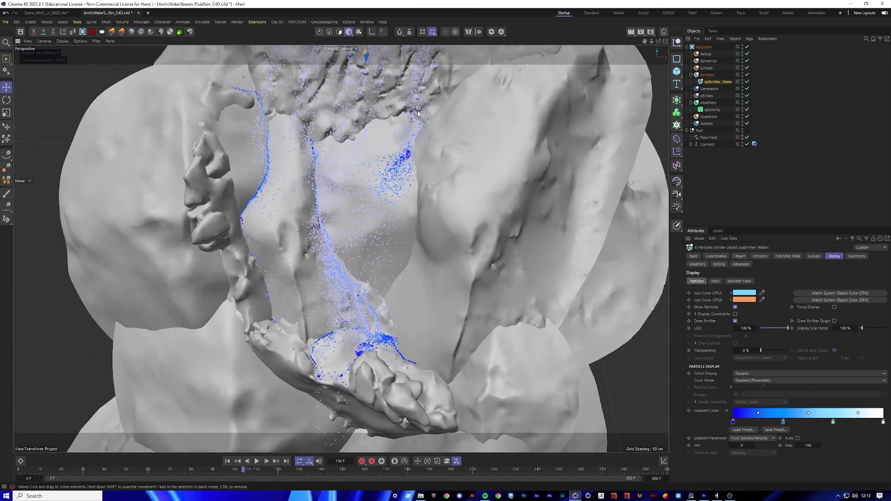
Step: Set the display gradient range to Min 50 and Max 200, and replay the particles from the first frame to view the colours
click(746, 446)
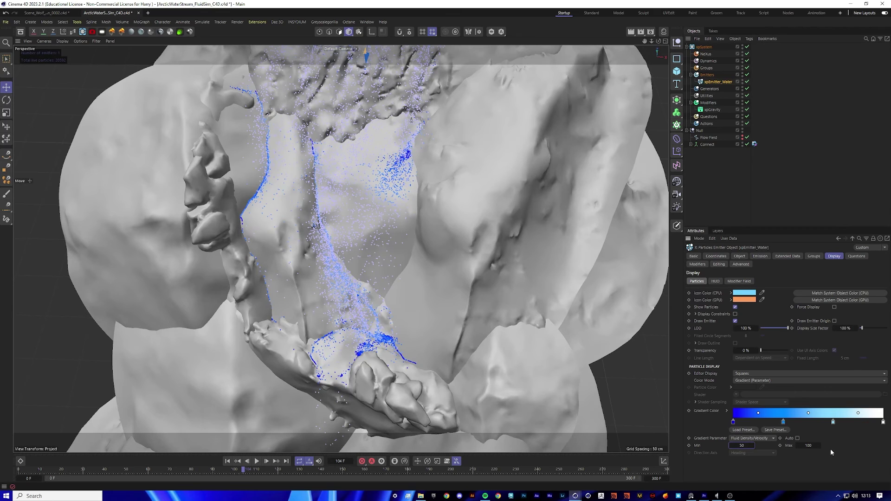
text(200)
click(226, 461)
click(258, 461)
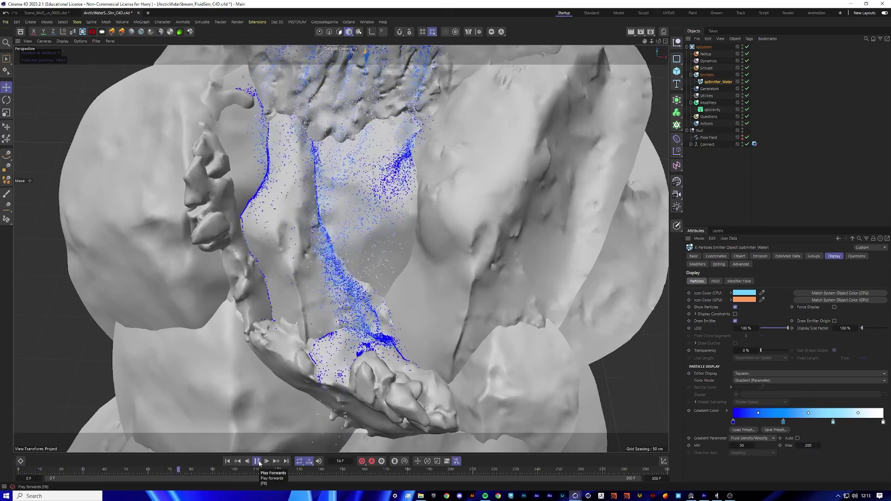
click(257, 461)
mouse_move(651, 41)
mouse_down()
mouse_move(640, 41)
mouse_move(661, 42)
mouse_up()
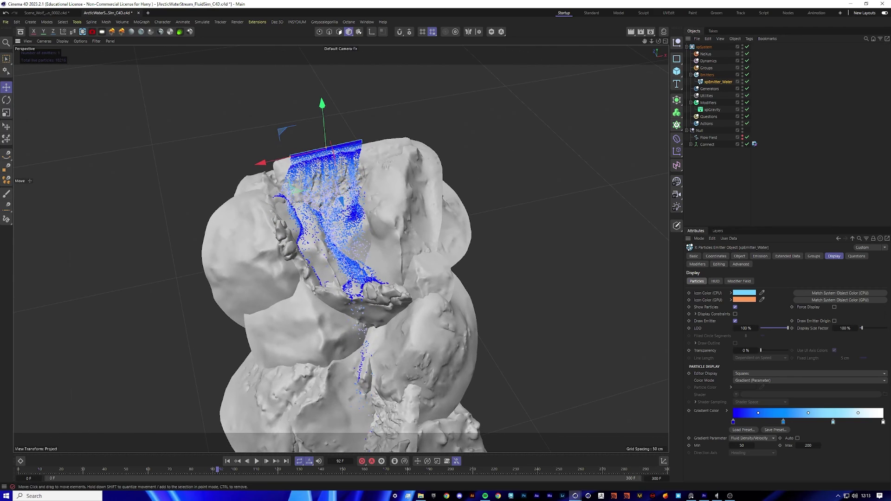
Step: Add an xpDrag modifier and place it with xpGravity in the xpSystem's Modifiers group
click(745, 152)
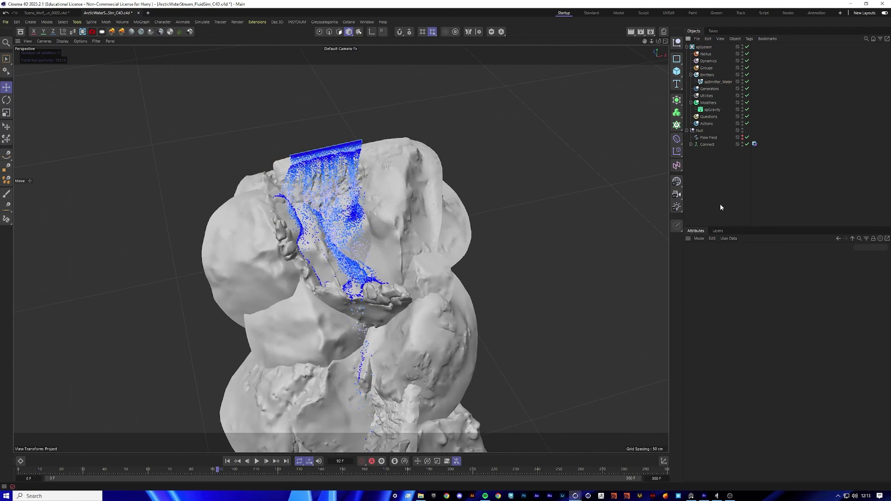
key(shift+c)
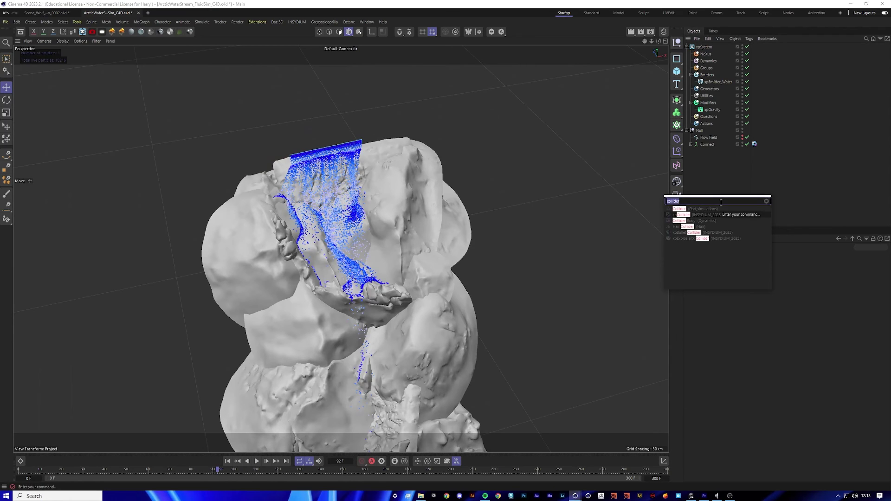
text(drag)
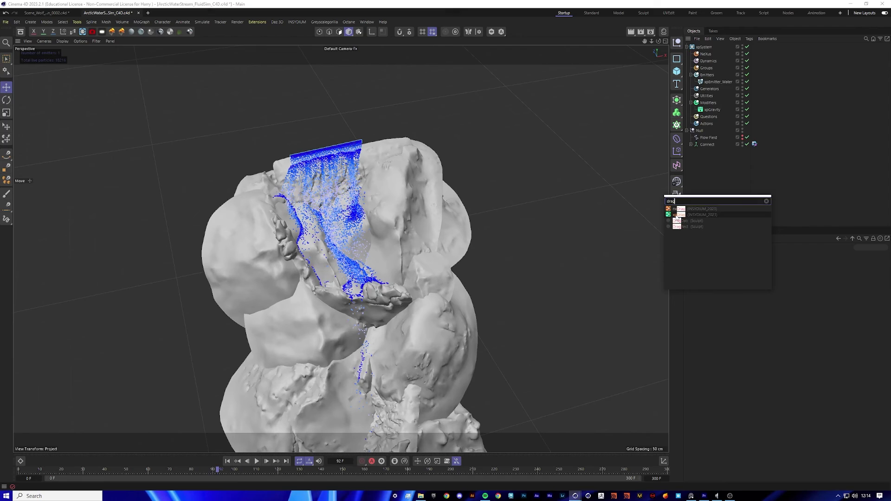
click(676, 215)
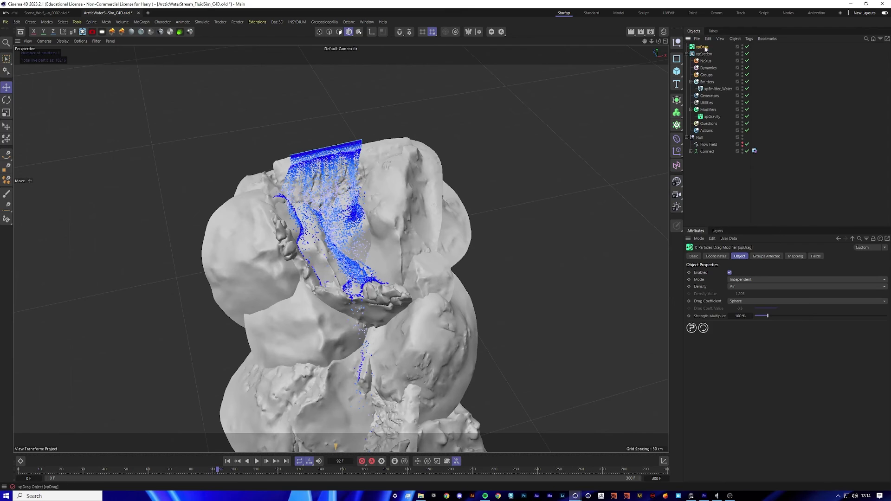
drag(701, 46, 711, 121)
click(826, 153)
click(711, 111)
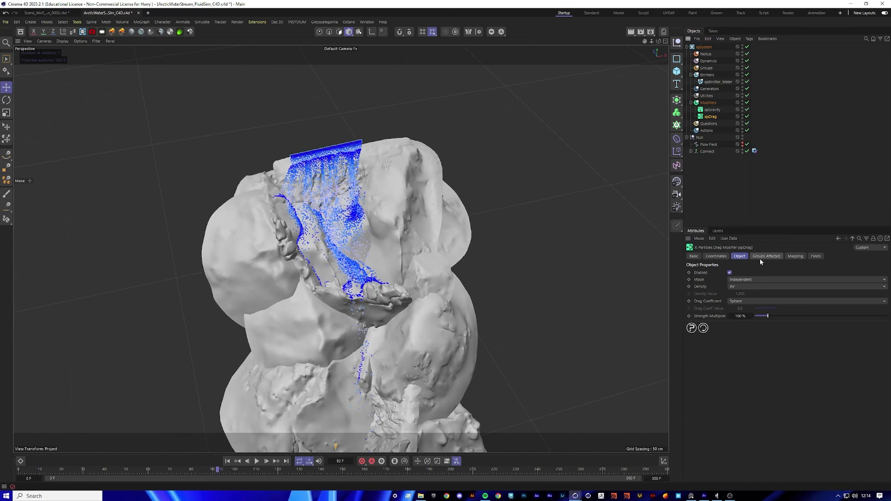
Step: Look through xpDrag's density options, leave Air selected, and replay the simulation from the first frame to check the drag
click(740, 287)
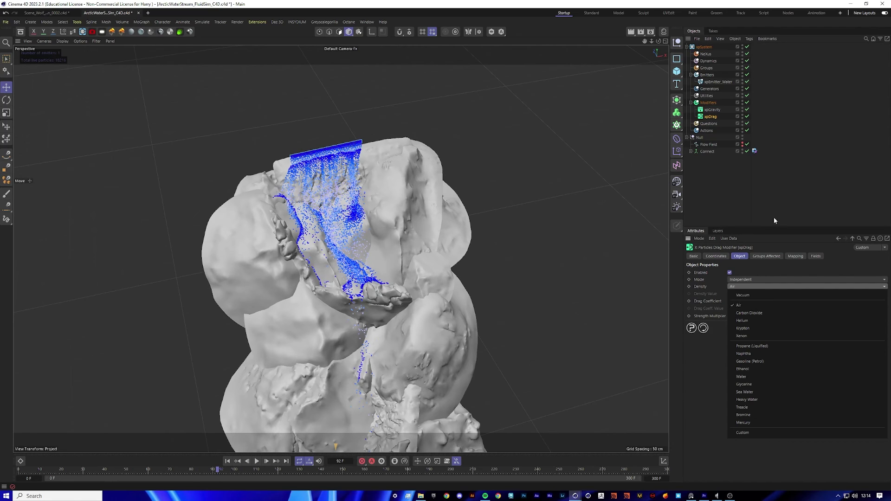
click(227, 461)
click(256, 462)
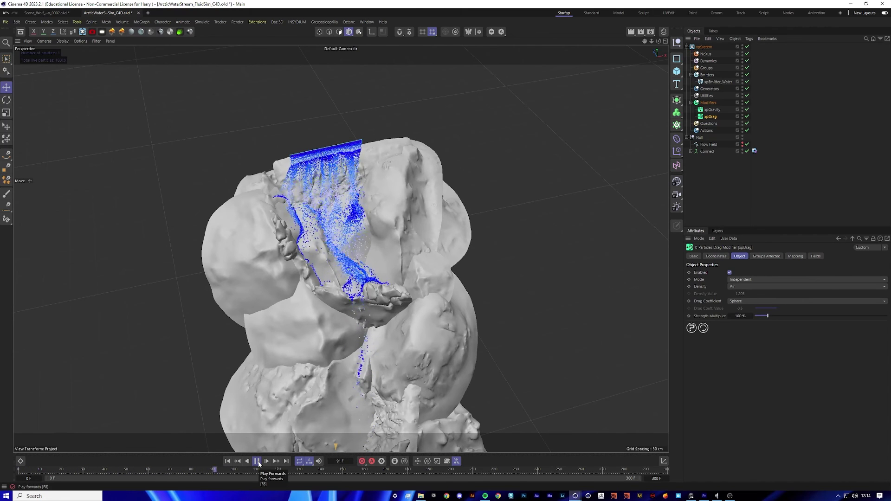
click(257, 461)
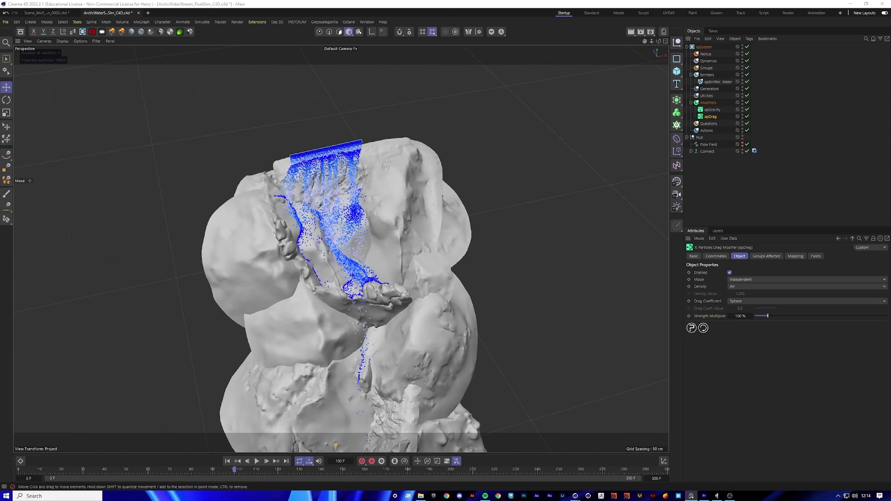
Step: Add an xpKill modifier, move it into the xpSystem's Modifiers group, and select it with the whole rock formation in view
click(742, 176)
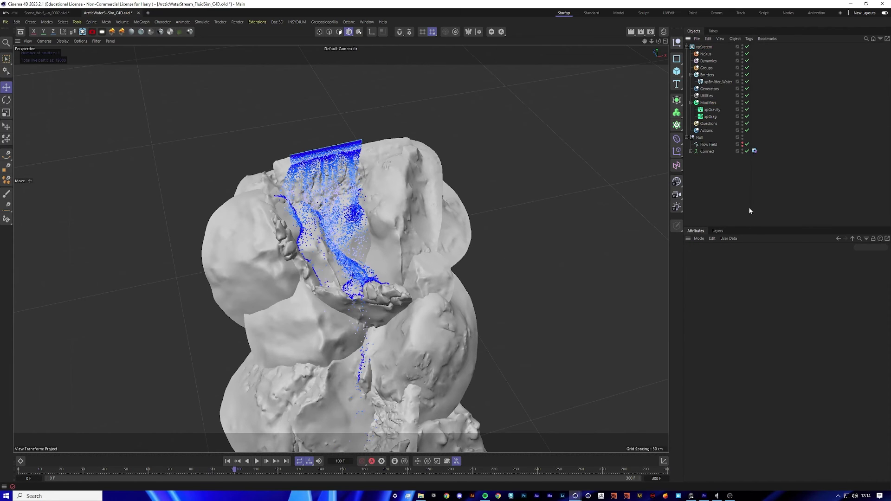
key(shift+c)
text(kill)
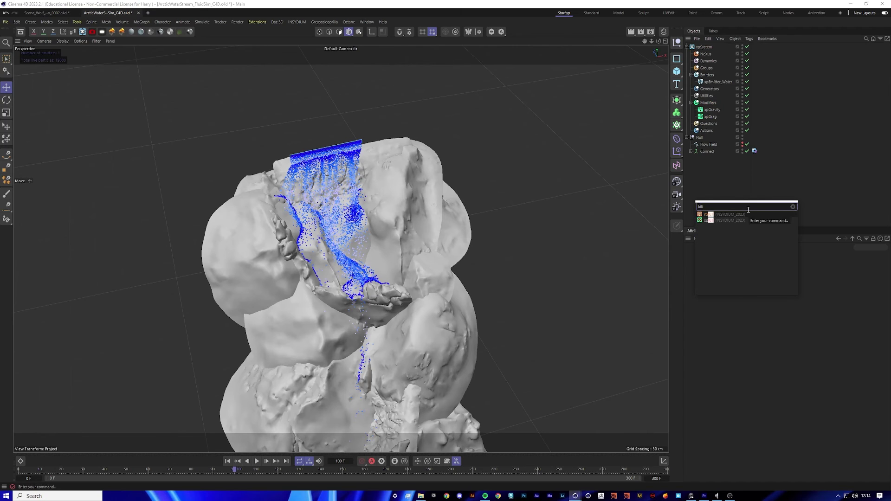
click(711, 220)
drag(652, 42, 645, 43)
drag(699, 47, 723, 126)
click(724, 187)
drag(652, 41, 705, 46)
click(709, 124)
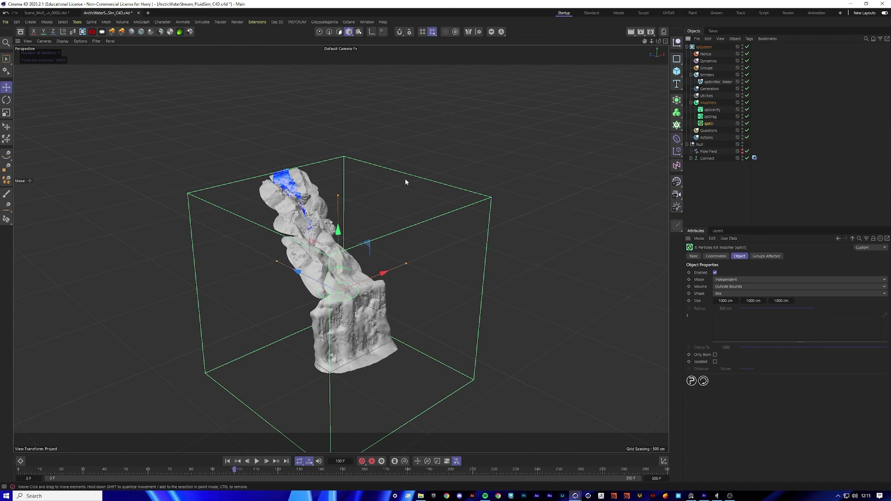
Step: Resize the xpKill box to about 723 cm wide and 256 cm high, and raise it around the rock formation
drag(337, 197, 390, 272)
scroll(301, 219, up, 3)
alt+drag(302, 218, 404, 216)
alt+drag(513, 271, 421, 292)
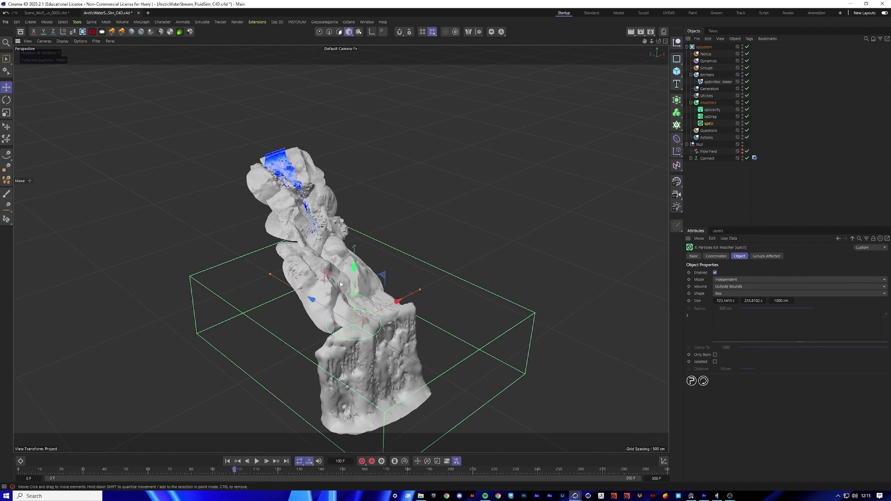
drag(354, 269, 446, 183)
Step: Rotate the xpKill box to follow the slope of the rocks, lengthen it to about 1054 cm, and check its fit from several angles
click(6, 100)
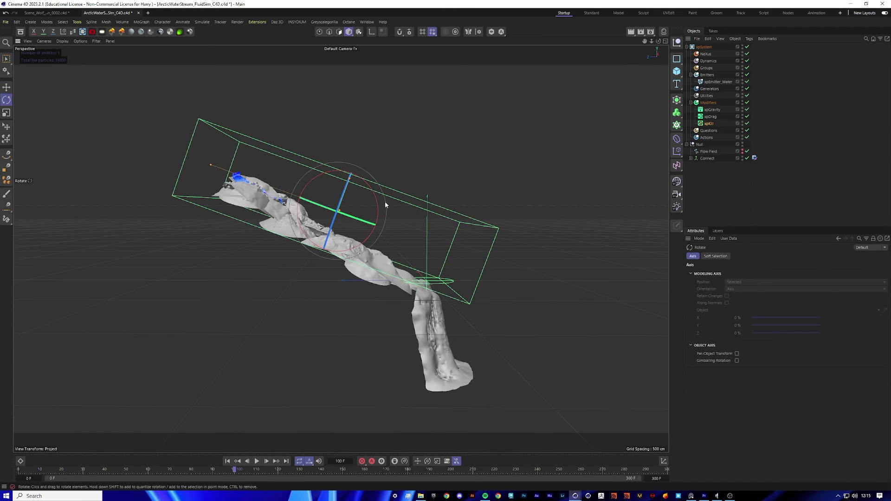
drag(378, 205, 374, 219)
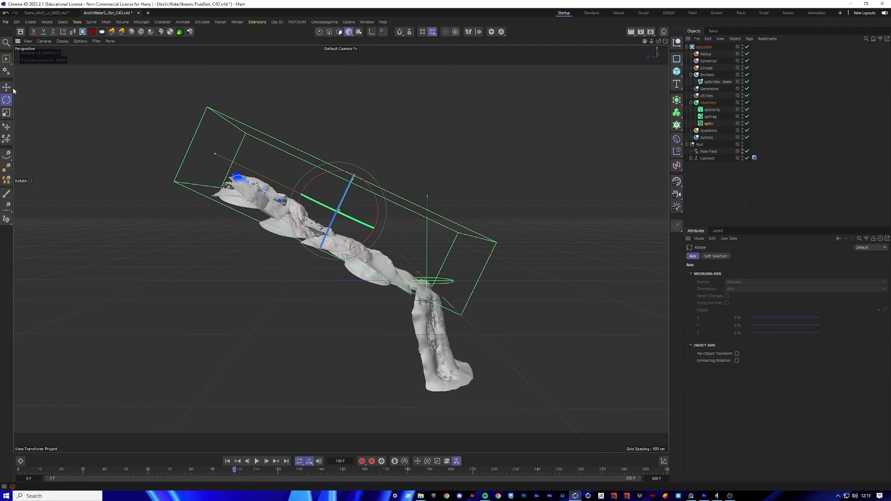
click(6, 88)
alt+drag(348, 152, 413, 207)
click(7, 100)
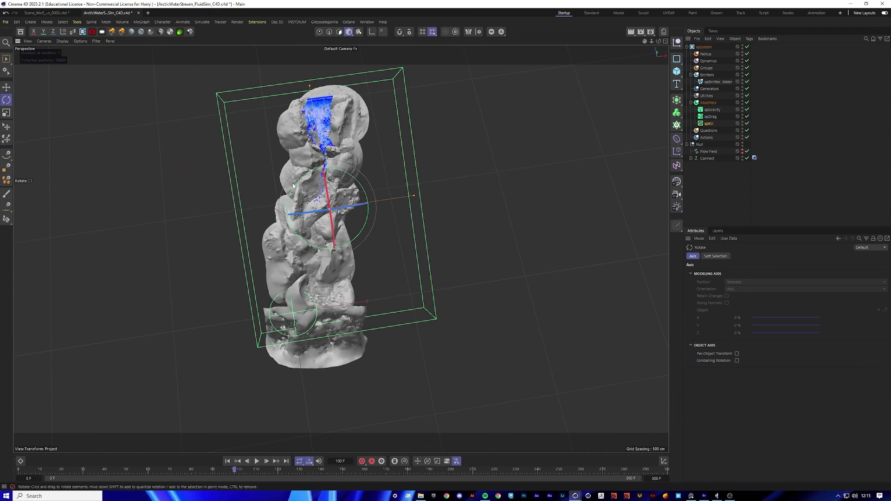
drag(361, 236, 376, 295)
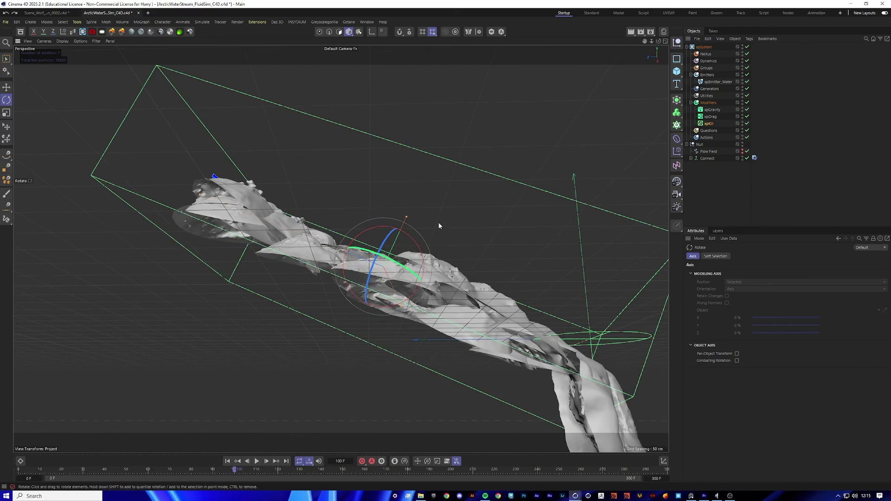
alt+drag(439, 225, 352, 296)
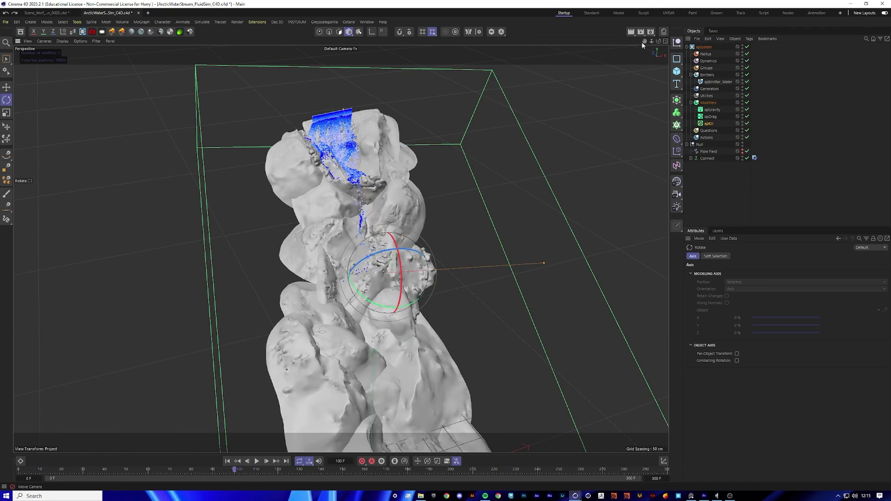
alt+right_drag(340, 249, 273, 248)
mouse_move(340, 248)
alt+mouse_down()
mouse_move(320, 202)
mouse_move(346, 258)
alt+mouse_up()
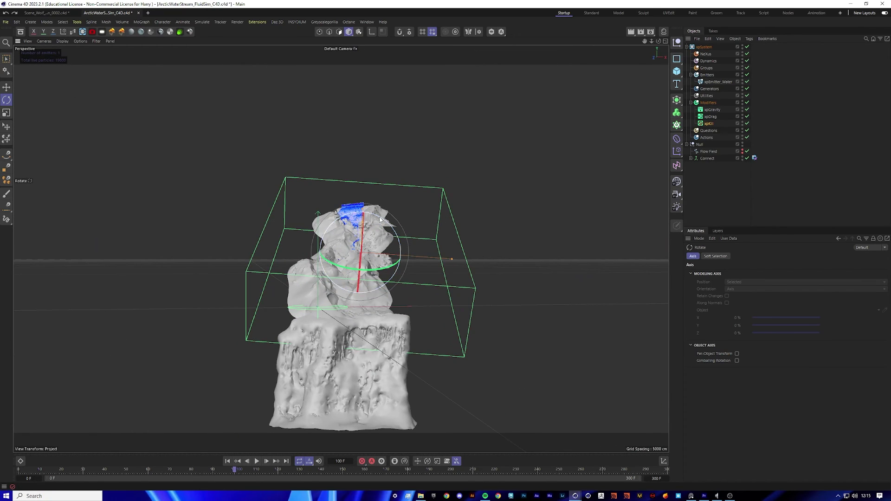
alt+drag(382, 220, 515, 131)
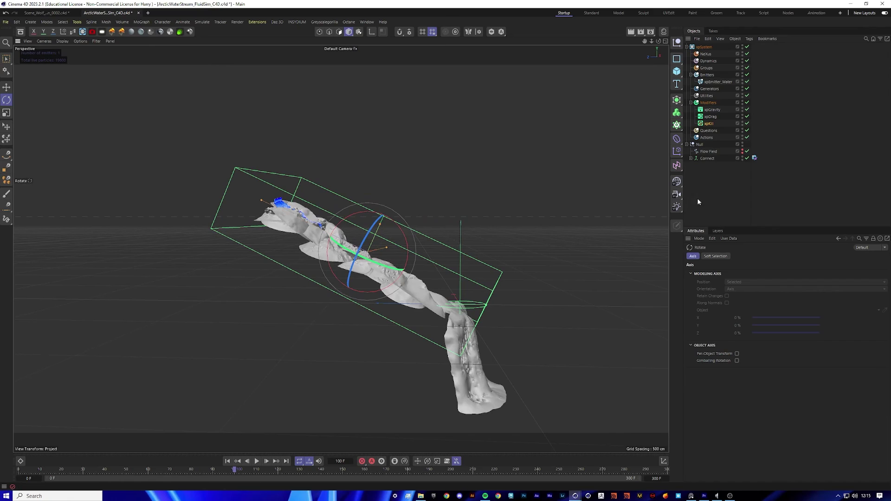
Step: Set xpKill's volume to Inside Bounds and play the simulation from the first frame to check its effect on the particles
click(709, 123)
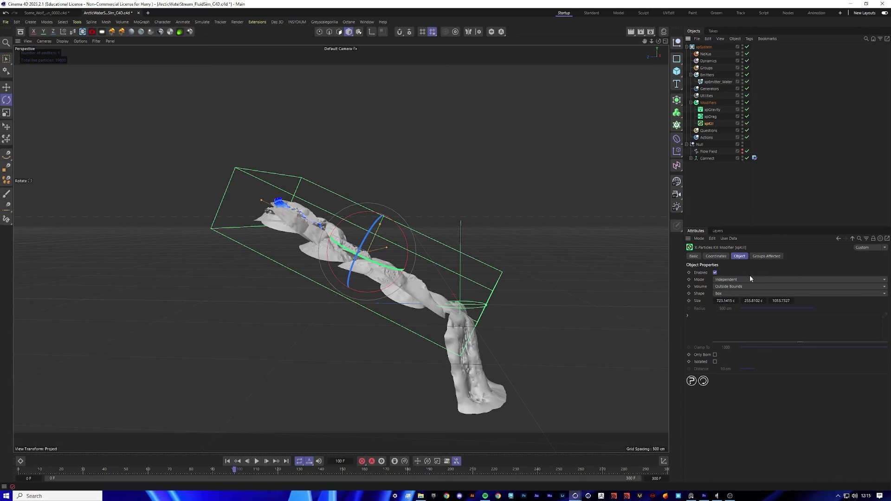
alt+drag(460, 264, 637, 257)
click(751, 286)
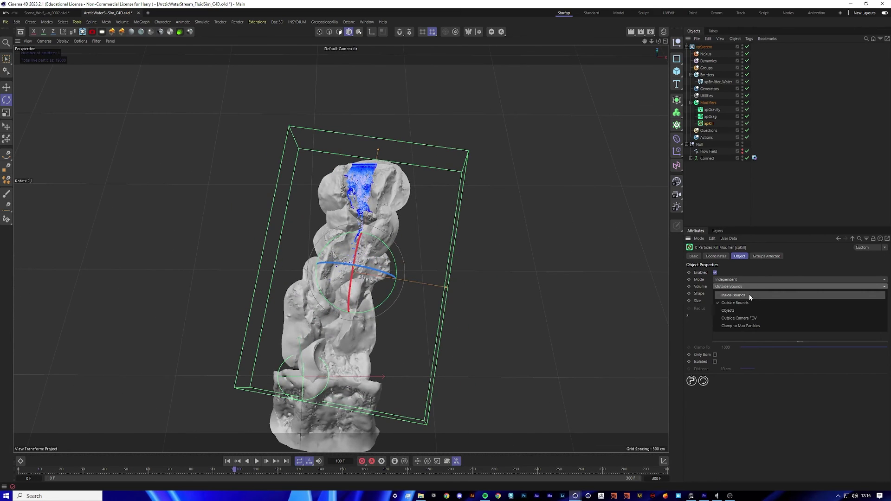
click(750, 296)
click(227, 461)
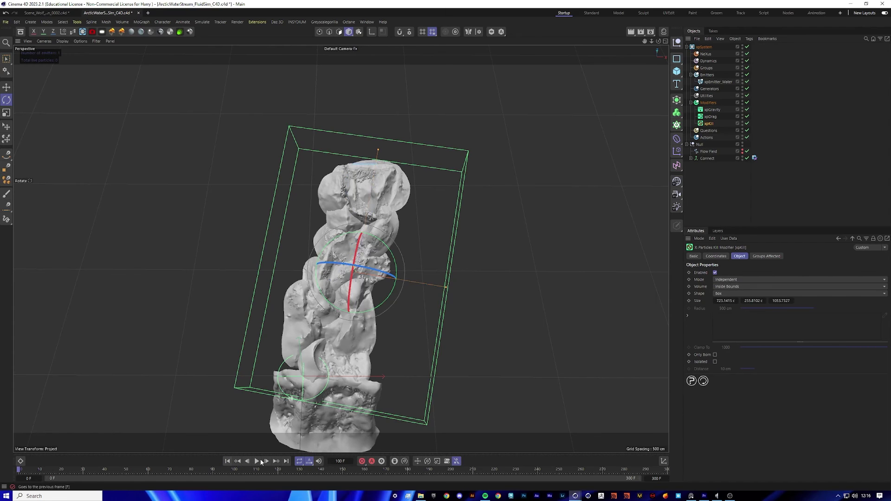
click(256, 460)
click(256, 460)
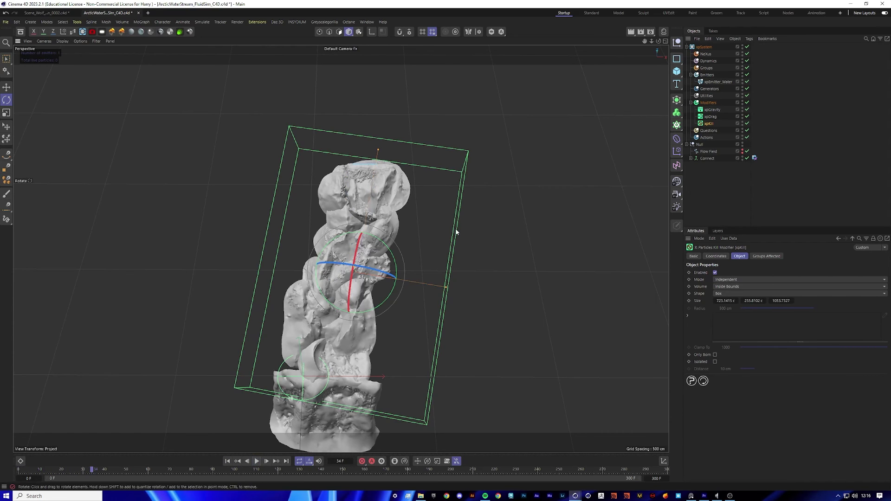
Step: Set xpKill's volume to Outside Bounds and play the simulation from the first frame to check the stream inside the box
alt+drag(455, 231, 526, 180)
alt+drag(266, 226, 475, 171)
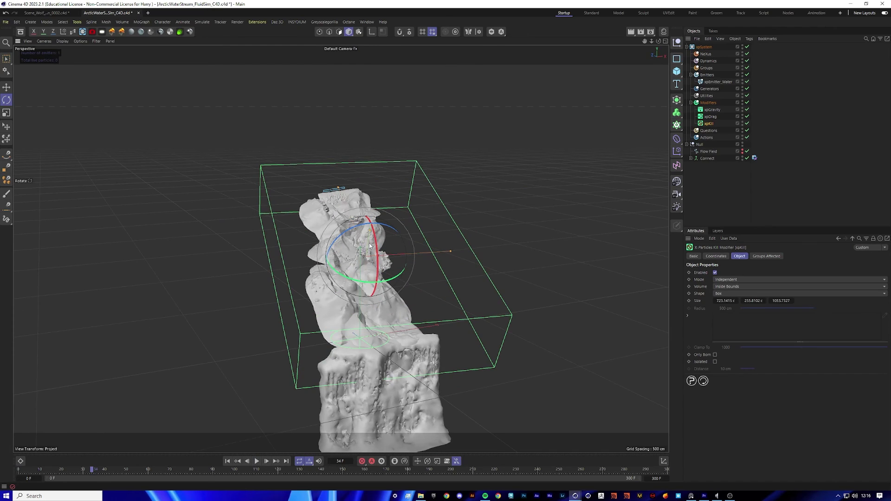
alt+drag(370, 246, 561, 308)
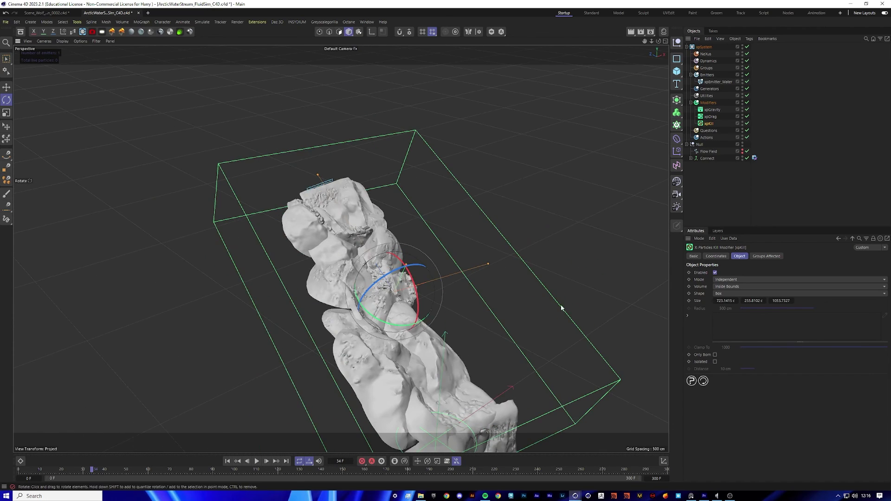
click(723, 287)
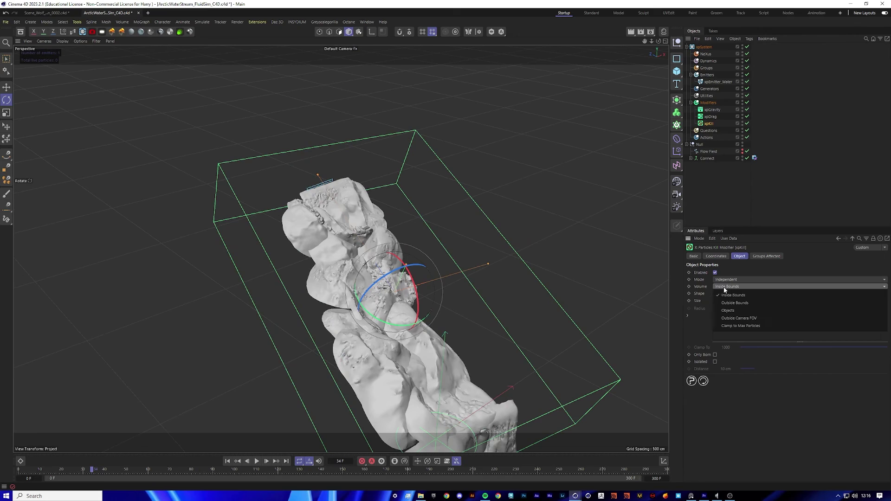
click(751, 304)
click(228, 461)
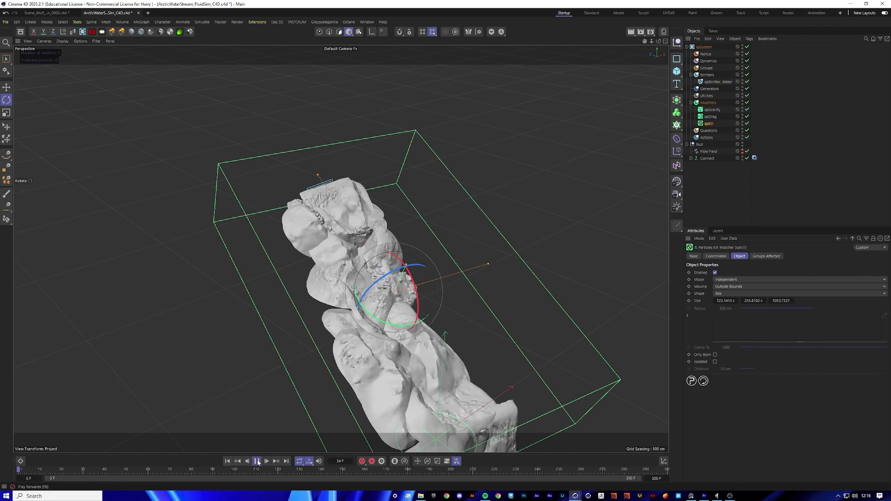
click(257, 460)
alt+drag(445, 371, 480, 392)
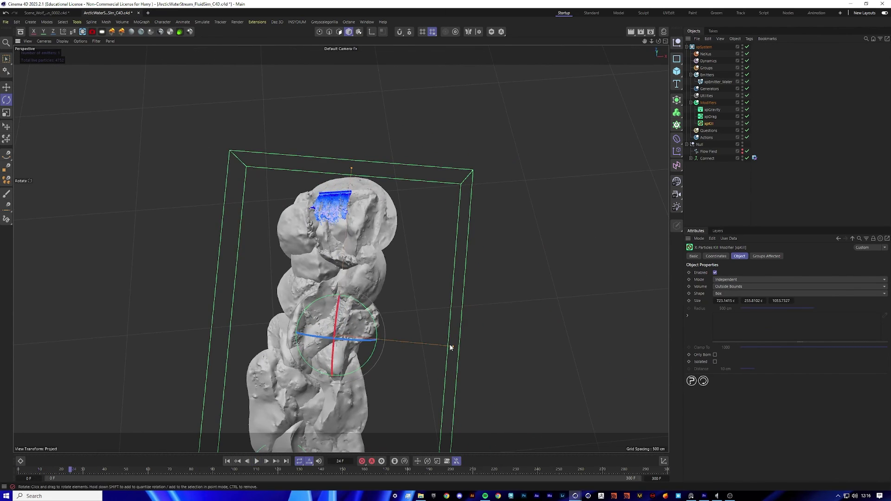
Step: Narrow the xpKill box to about 419 cm wide, check its fit around the rocks from the side, and deselect it
drag(450, 347, 403, 342)
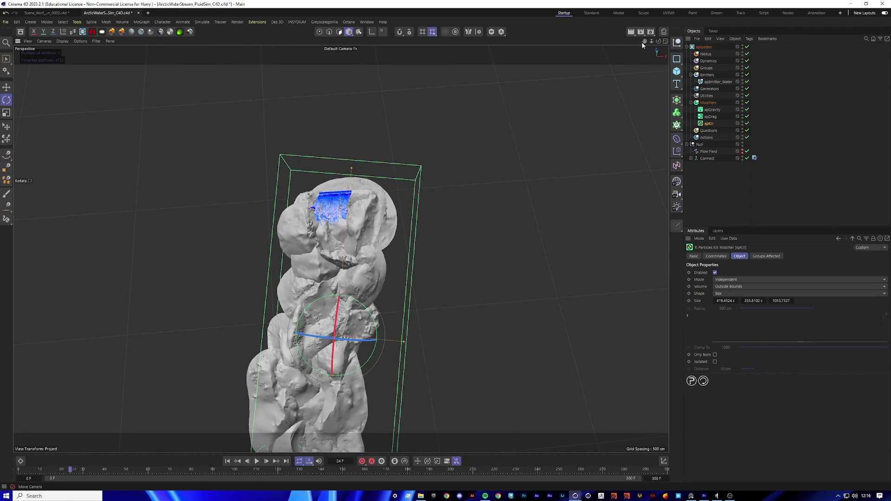
alt+drag(643, 45, 493, 185)
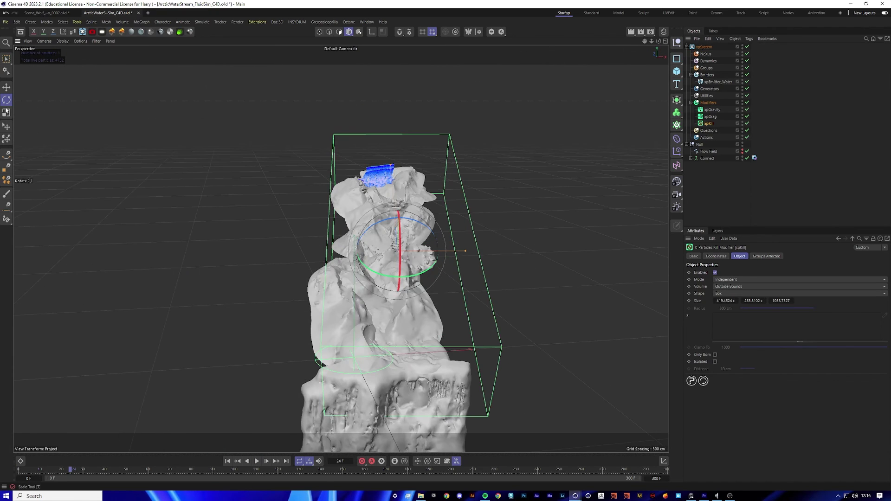
click(6, 87)
drag(461, 253, 319, 202)
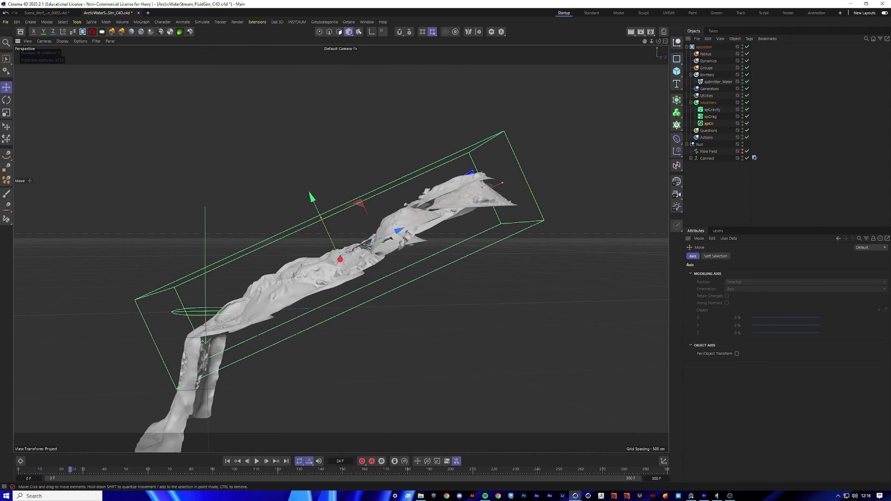
click(758, 175)
scroll(274, 272, down, 3)
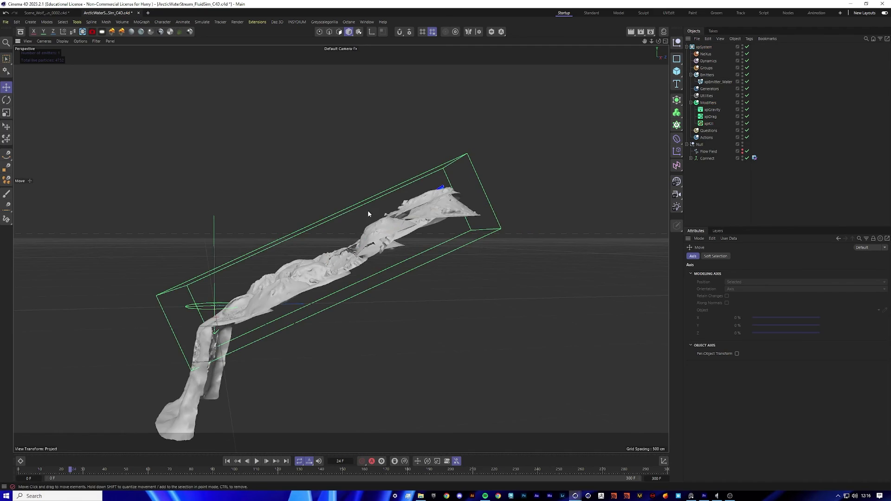
Step: Add an xpFluidFX object to the xpSystem's Dynamics folder
alt+drag(368, 214, 489, 272)
scroll(377, 149, up, 6)
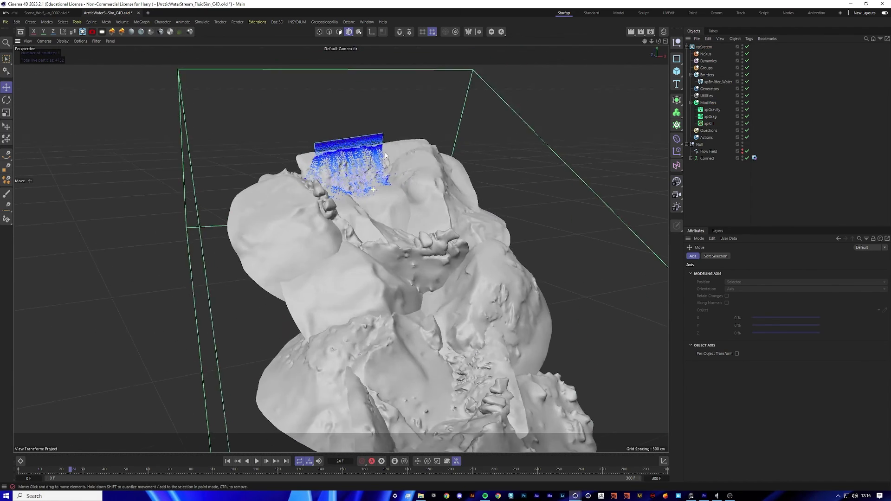
alt+drag(385, 154, 747, 192)
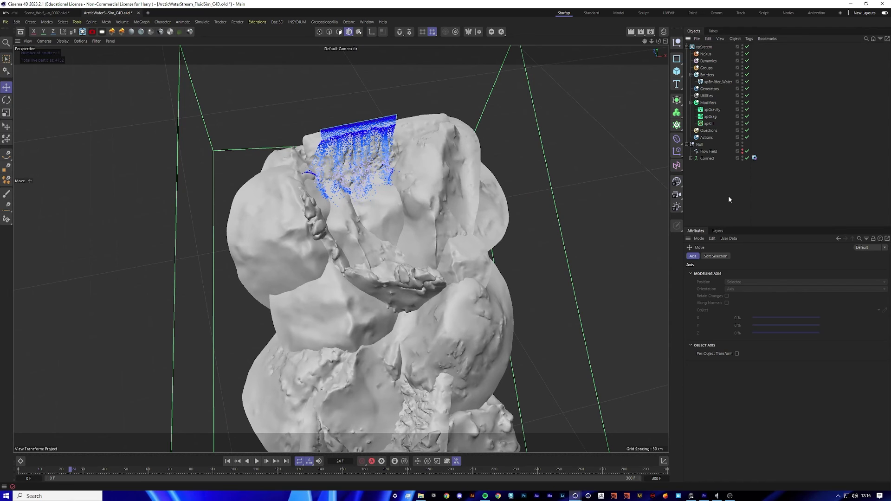
click(705, 62)
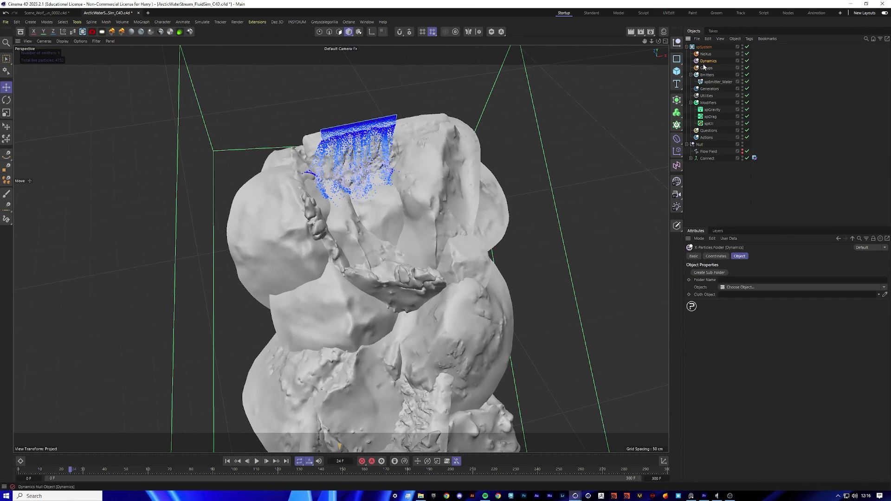
click(884, 288)
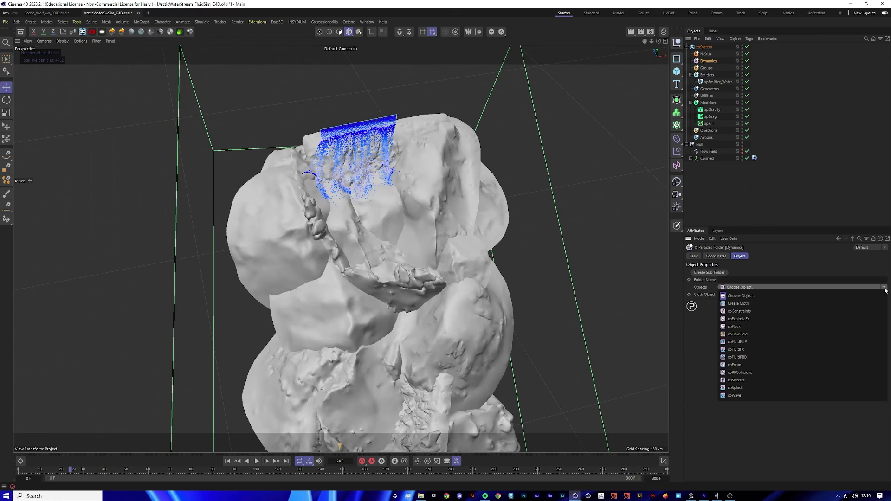
click(772, 349)
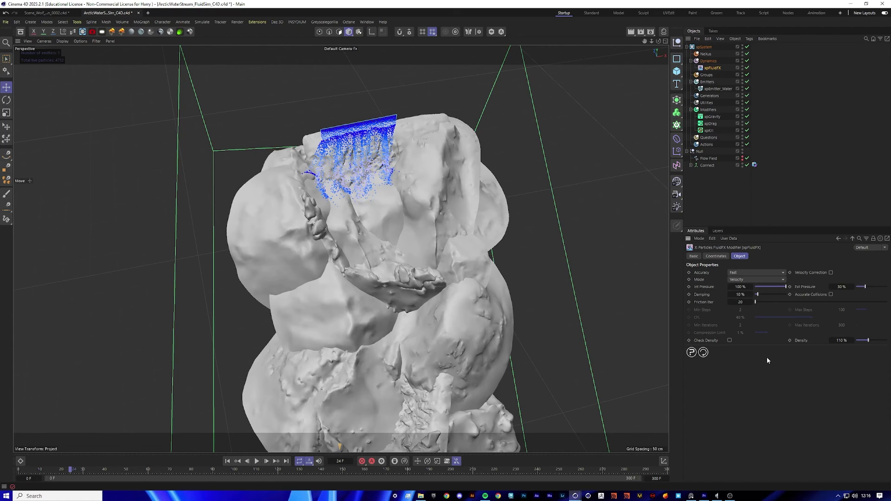
Step: Review the object types offered by the Dynamics folder, then return to xpFluidFX's settings
click(708, 61)
click(884, 287)
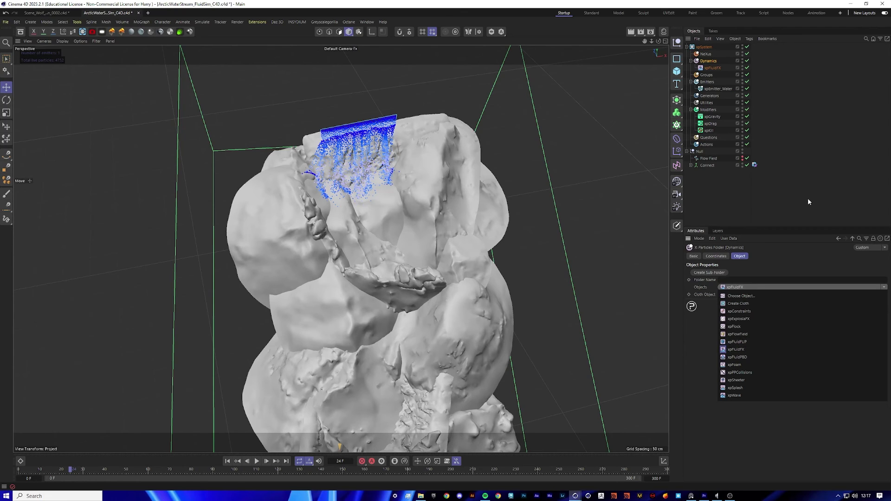
click(760, 215)
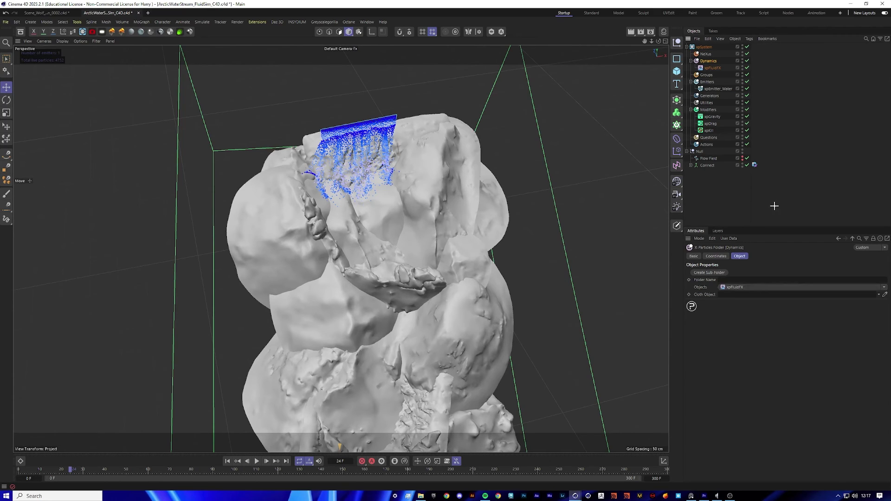
click(712, 67)
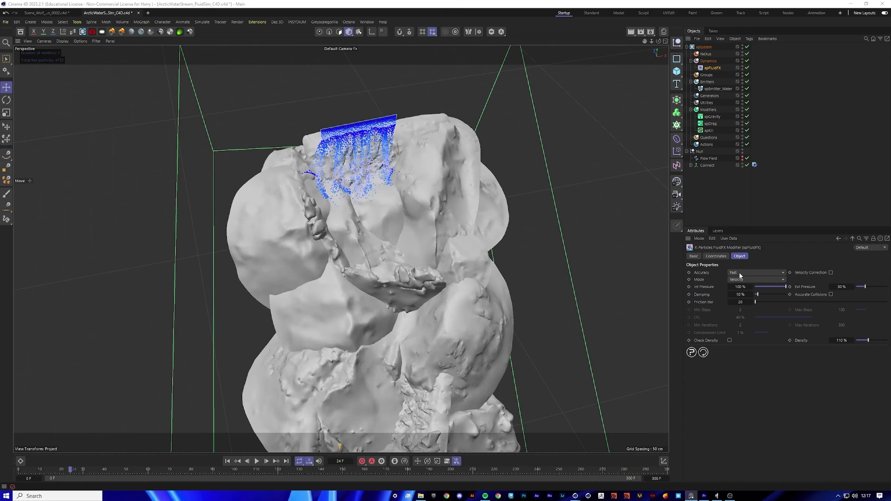
Step: Play the simulation from the first frame and examine how the xpFluidFX stream flows over the rocks from several views
drag(658, 41, 598, 64)
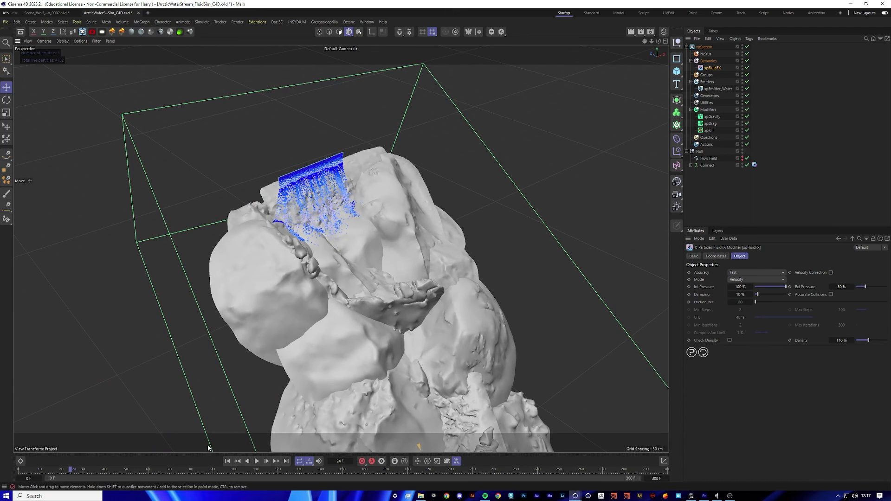
click(227, 461)
click(259, 461)
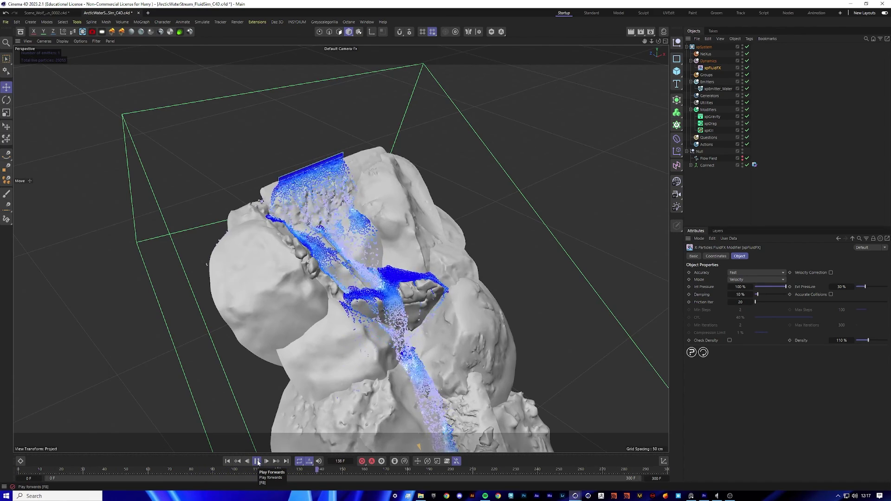
click(257, 461)
drag(651, 40, 350, 304)
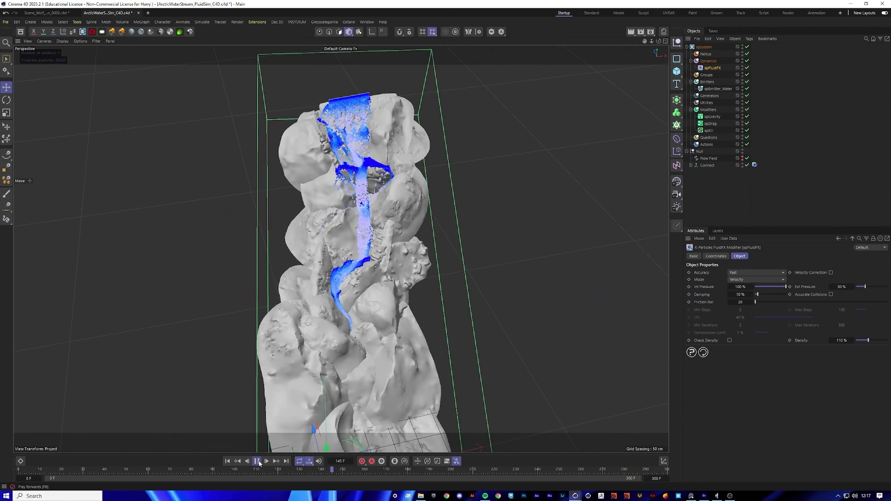
click(257, 461)
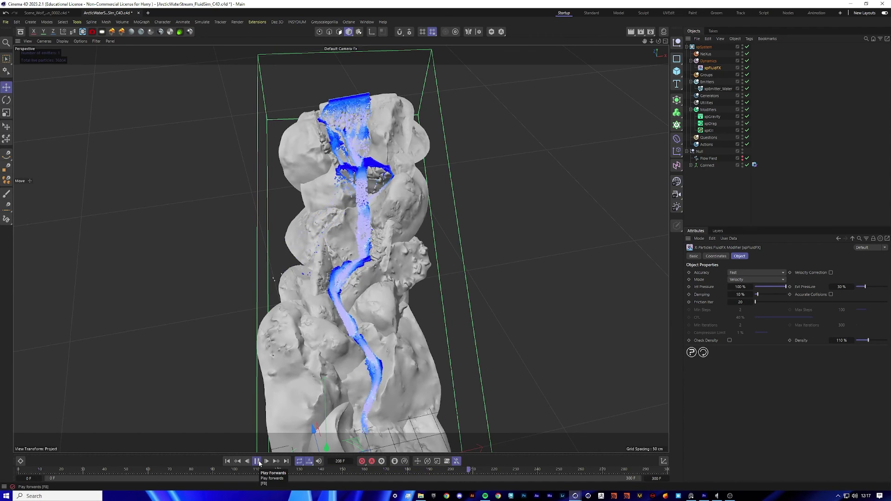
click(259, 461)
scroll(380, 129, up, 10)
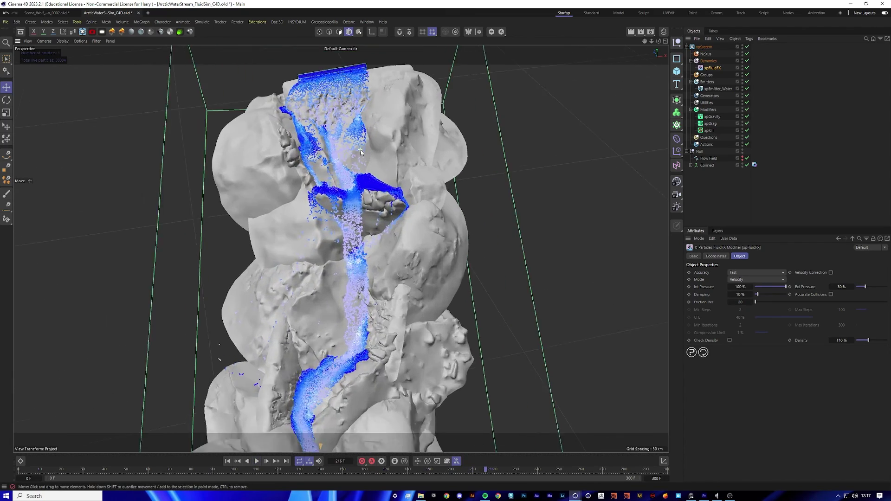
scroll(369, 170, up, 4)
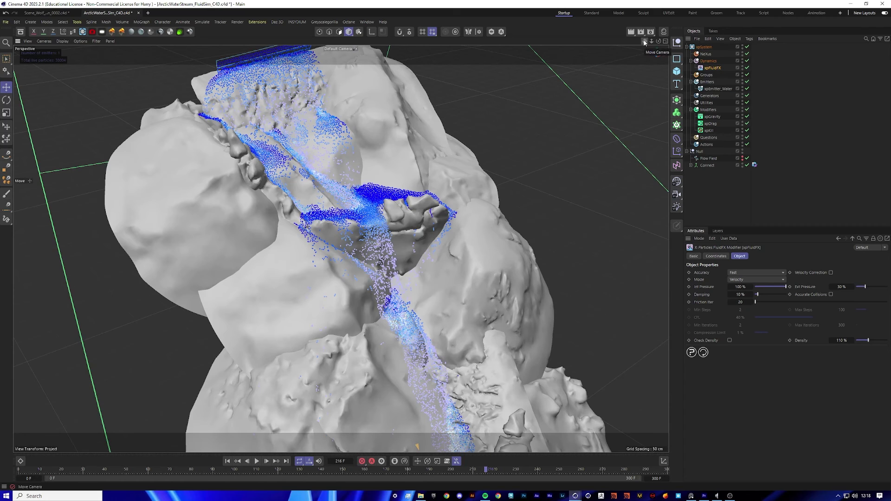
drag(644, 43, 654, 45)
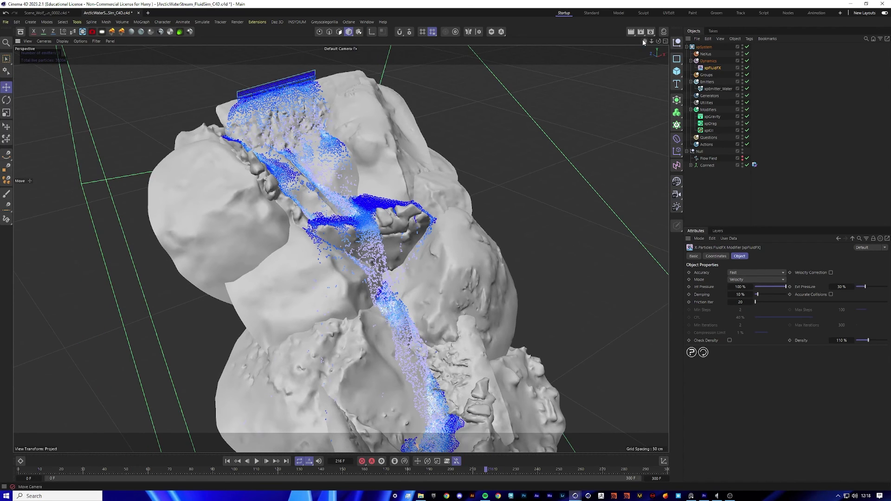
drag(644, 41, 648, 41)
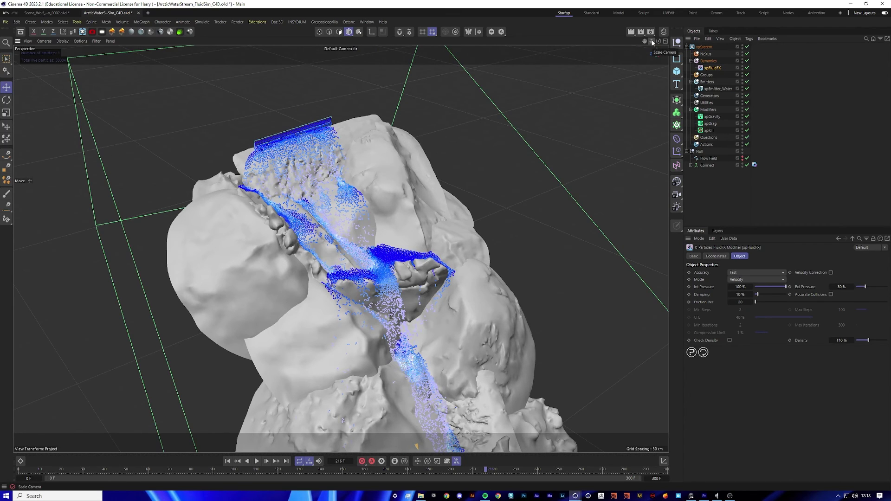
Step: Try xpFluidFX's Accuracy at High and replay the simulation from the first frame to compare the flow
click(772, 273)
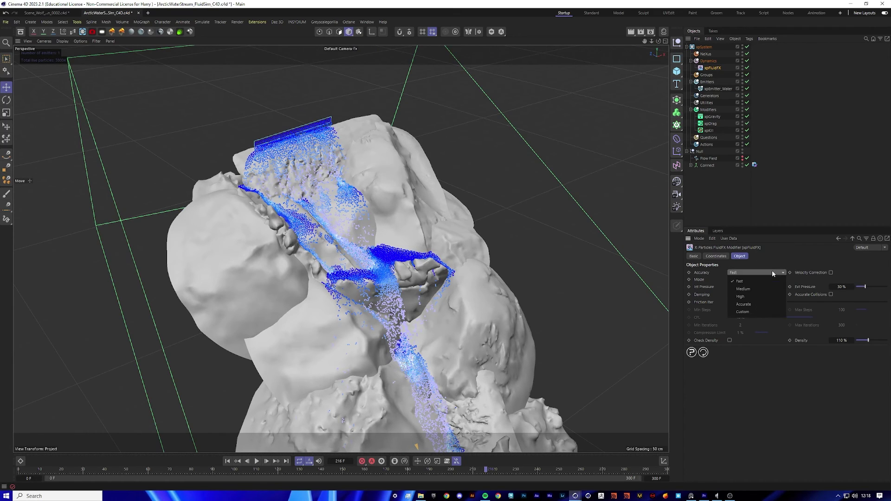
click(762, 296)
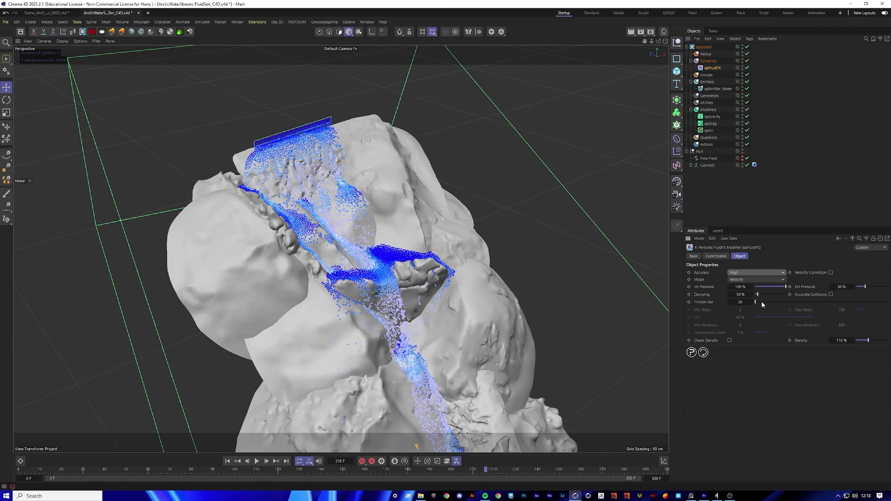
click(228, 462)
click(257, 462)
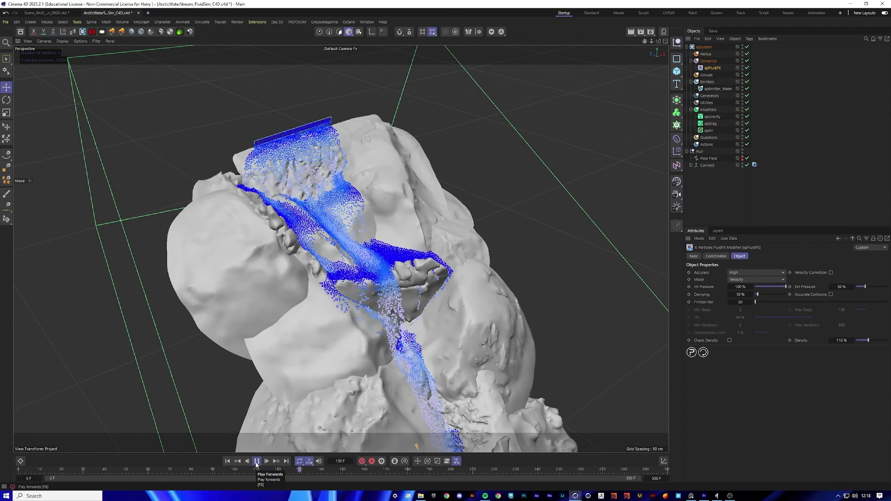
click(256, 462)
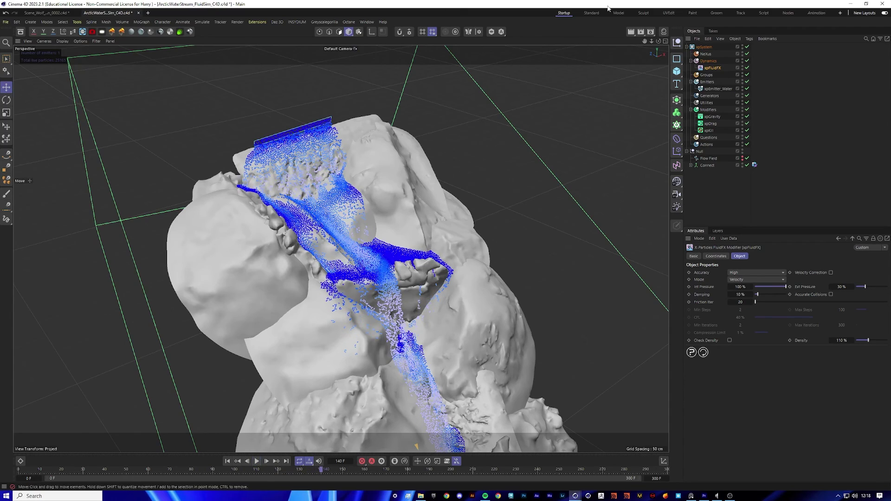
Step: Examine the stream along the lower rocks and over the ledge at frame 272, up close and from a wider angle
drag(647, 40, 659, 41)
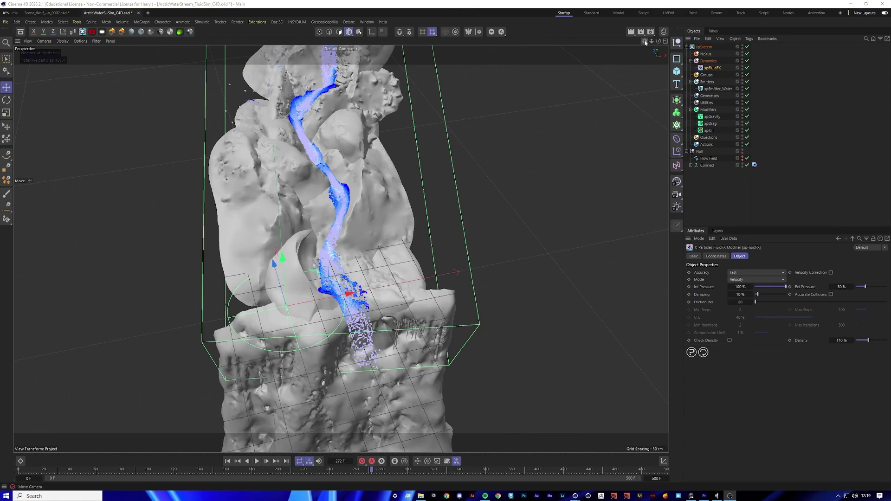
drag(645, 43, 659, 42)
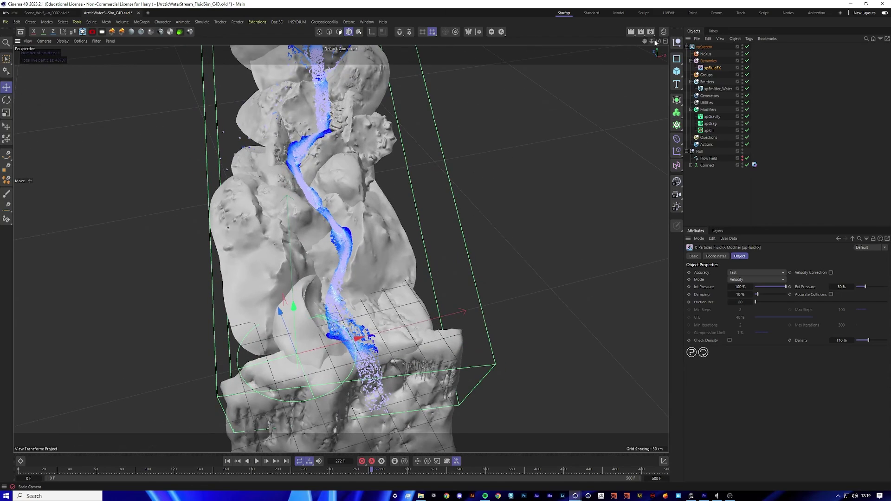
scroll(414, 231, up, 8)
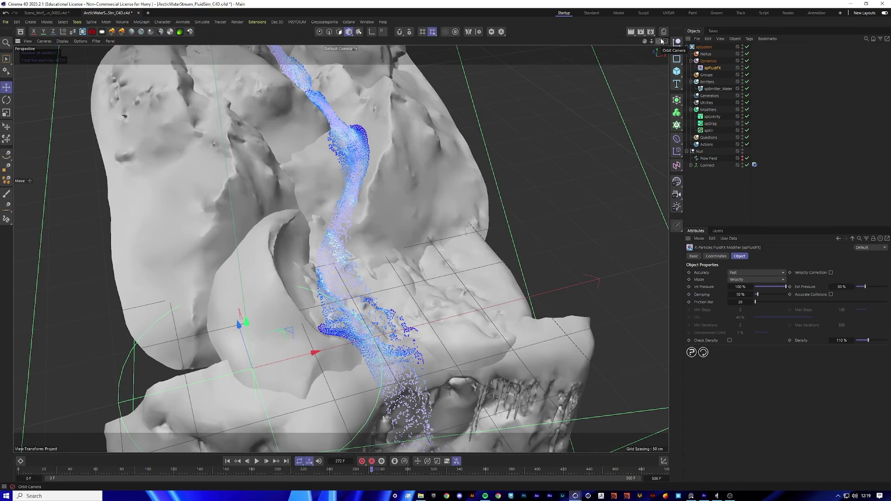
drag(661, 42, 661, 41)
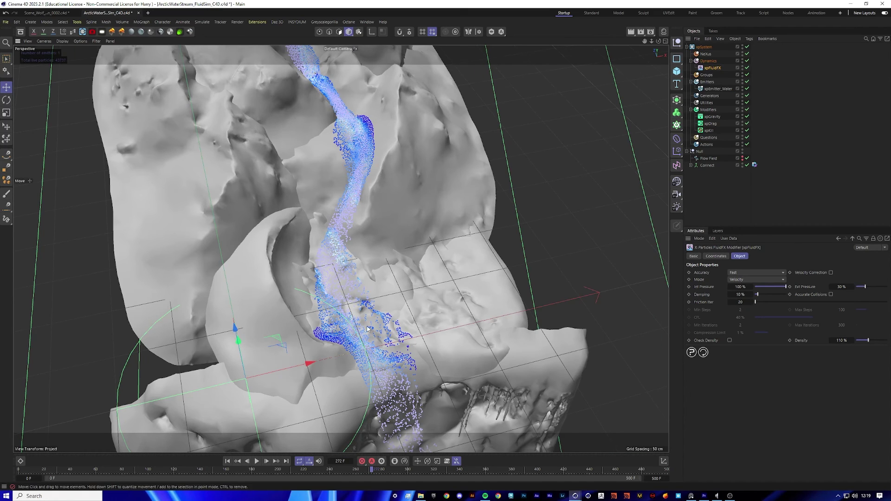
scroll(367, 329, down, 4)
drag(658, 41, 603, 55)
drag(341, 249, 343, 305)
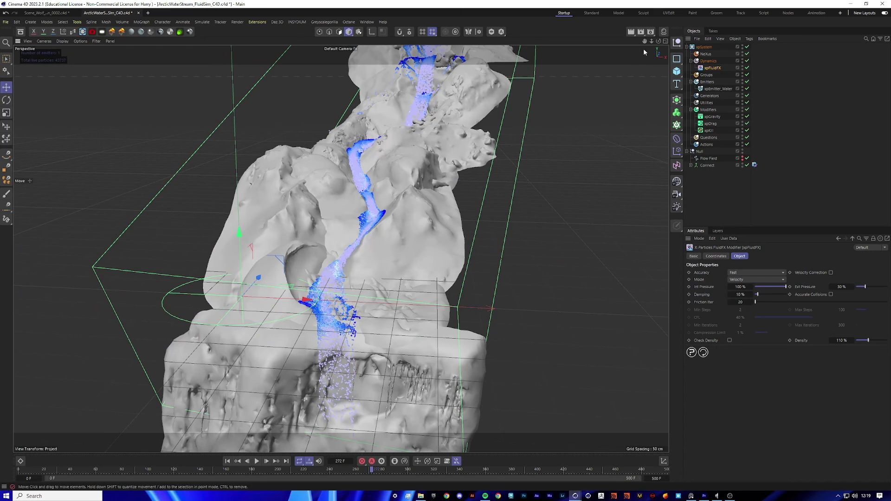
drag(658, 41, 657, 47)
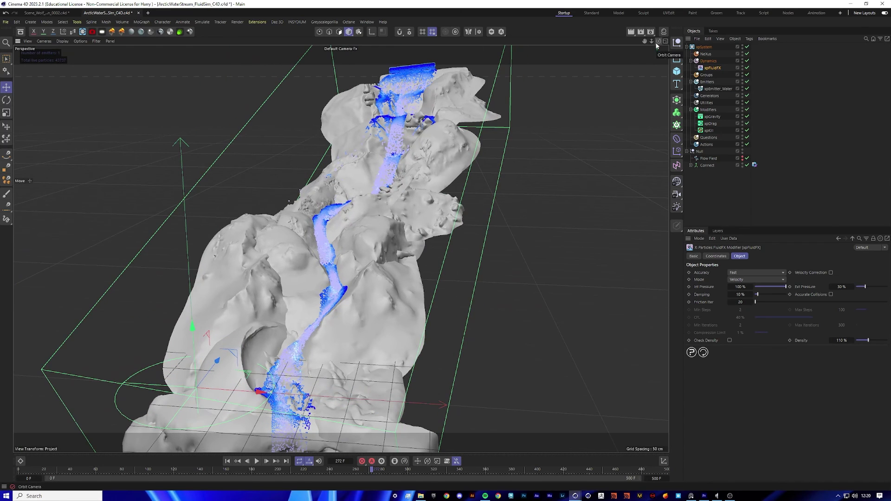
Step: Add an xpFlowField object to the X-Particles system's Dynamics folder
click(740, 185)
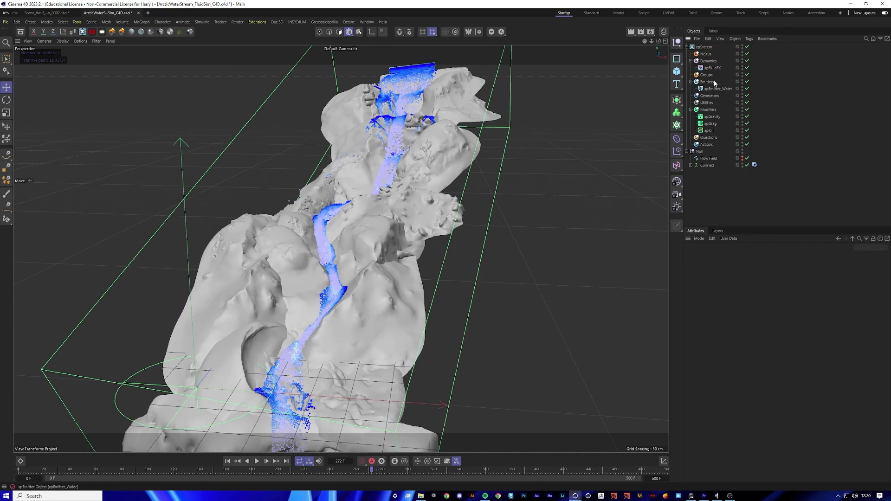
click(708, 61)
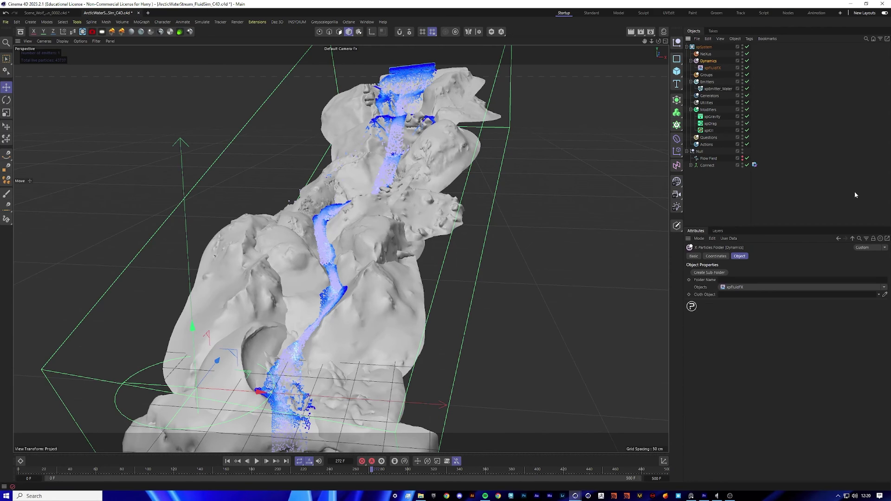
click(884, 287)
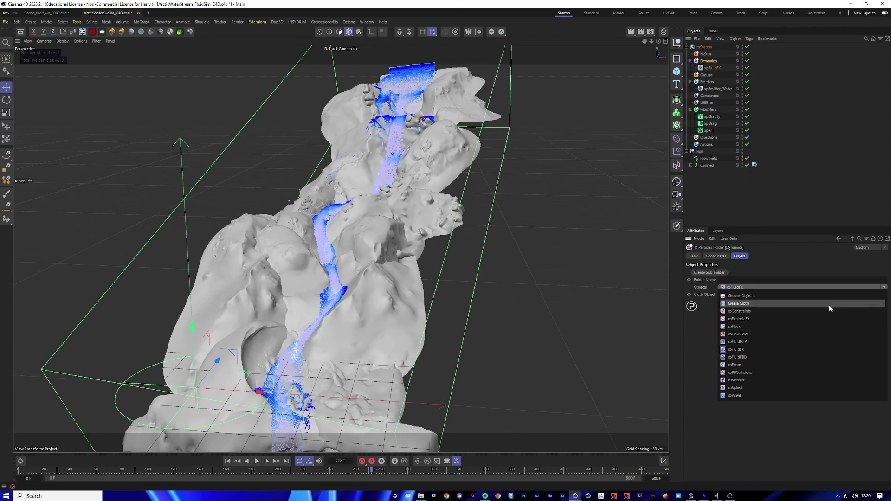
click(748, 334)
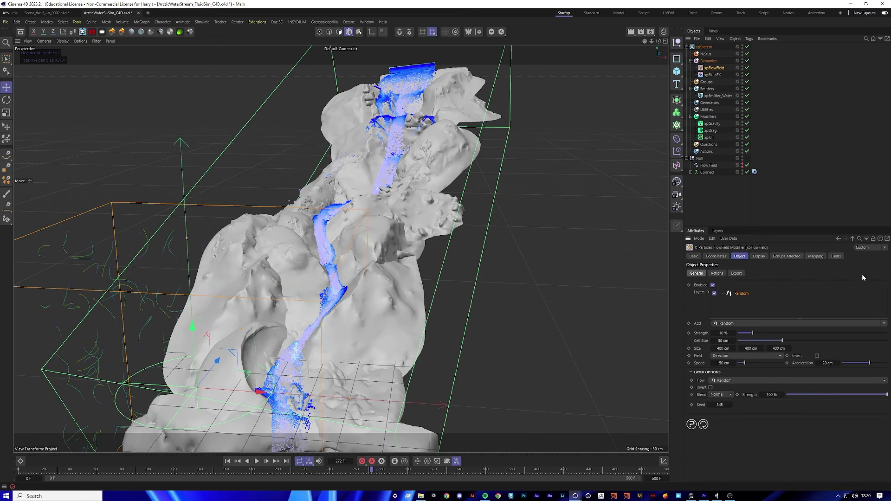
Step: Move the xpFlowField's bounding box so that it is centred over the lower rocks just above the ledge
drag(644, 41, 666, 84)
drag(328, 311, 380, 309)
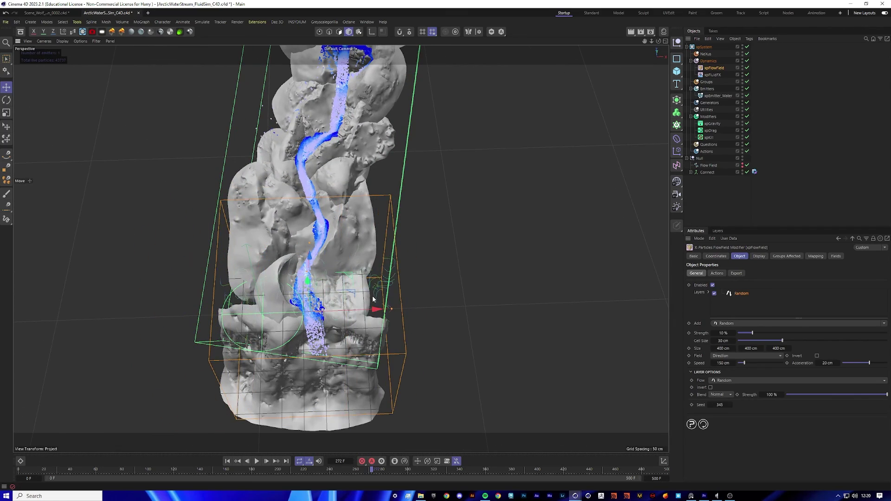
drag(658, 41, 677, 24)
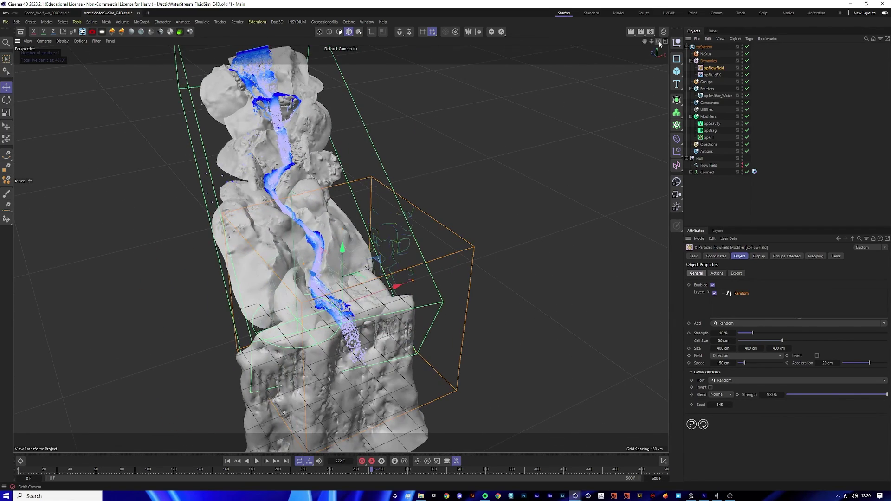
drag(320, 292, 296, 269)
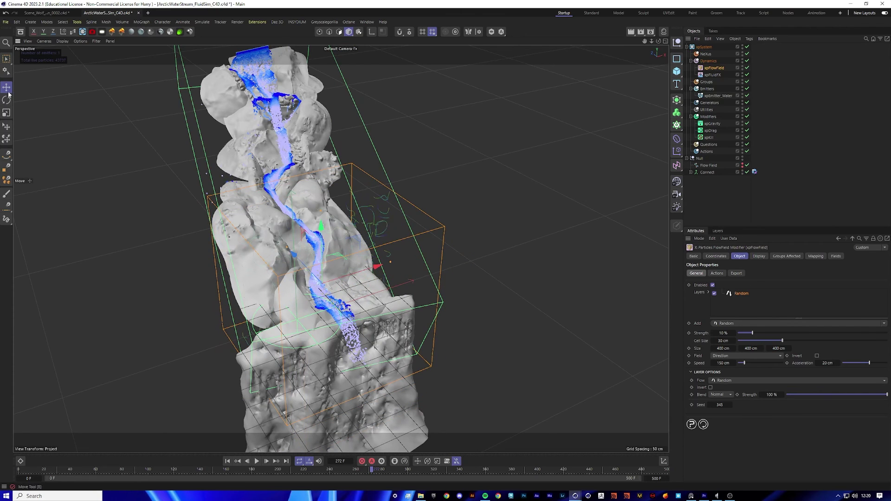
Step: Rotate the xpFlowField to tilt its bounding box along the downhill slope of the rocks
key(r)
drag(339, 314, 335, 334)
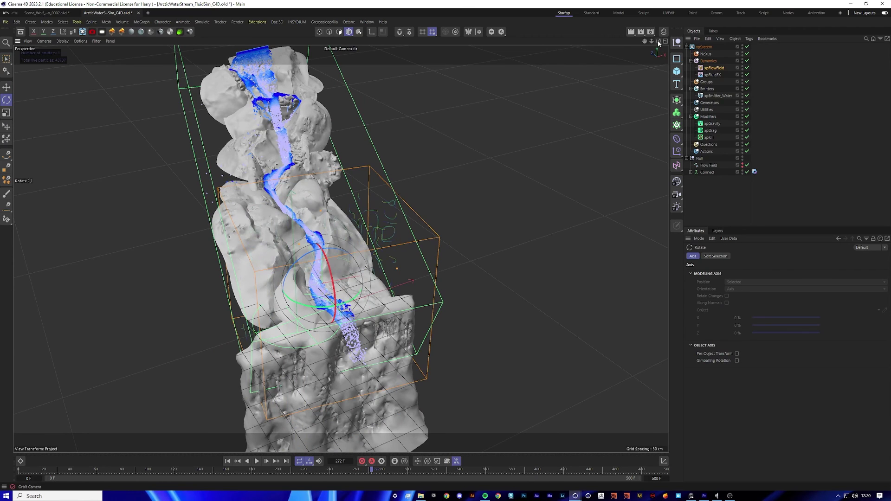
drag(658, 40, 622, 46)
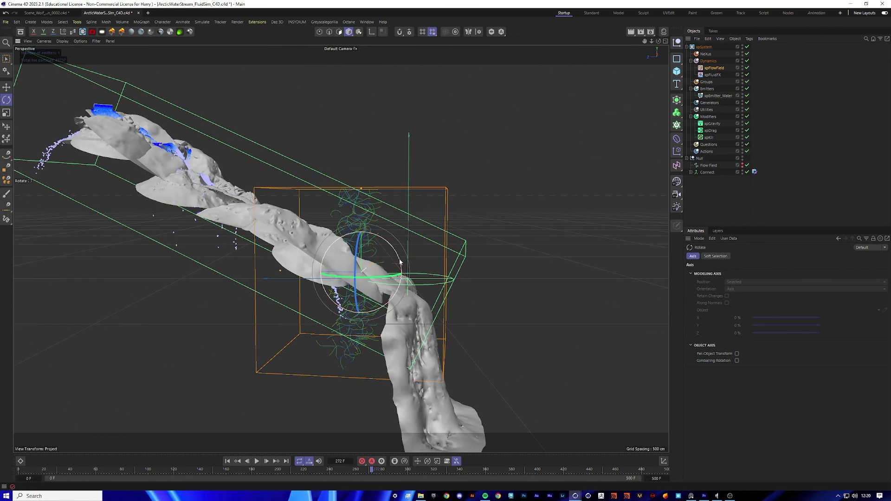
drag(408, 277, 407, 277)
drag(407, 279, 405, 274)
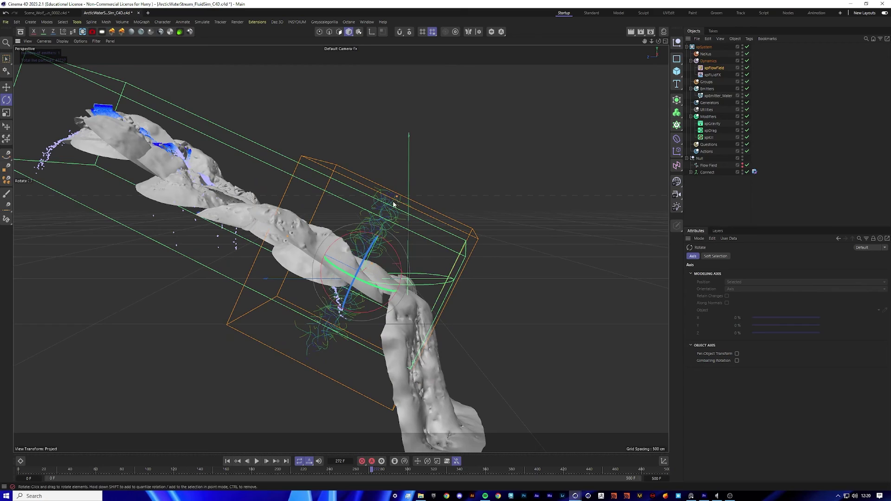
Step: Reduce the xpFlowField's height to about 256 cm so it fits more tightly around the lower rocks
drag(398, 199, 324, 215)
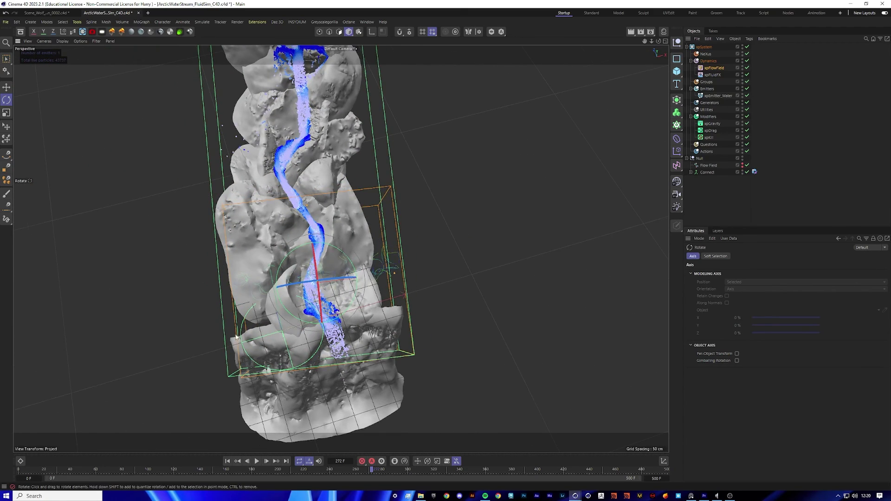
alt+drag(236, 336, 309, 303)
alt+drag(432, 217, 427, 135)
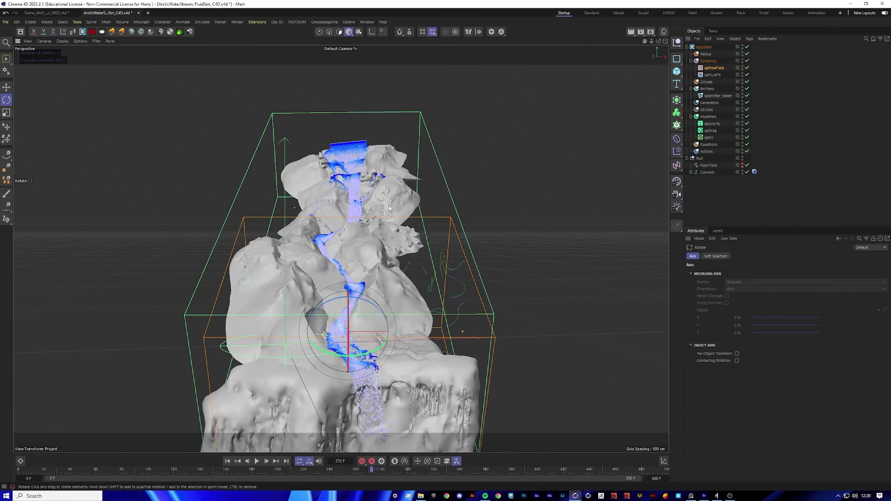
alt+drag(661, 58, 627, 104)
drag(658, 41, 580, 14)
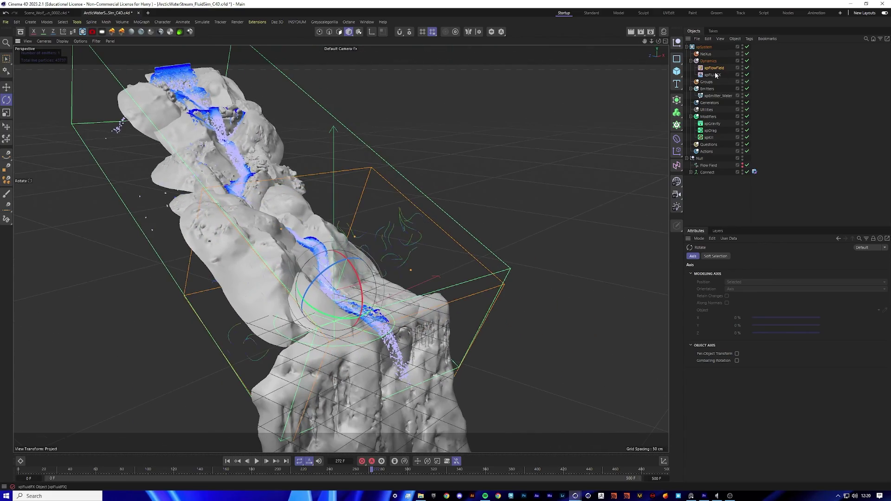
Step: Set the xpFlowField's vector display Type to Arrow and its Mode to Voxels, then return to its general object settings
click(719, 68)
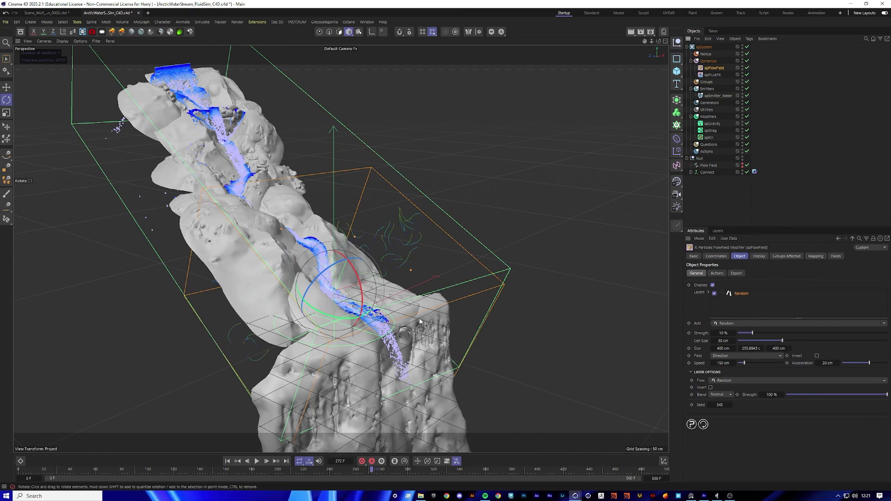
alt+drag(417, 219, 421, 236)
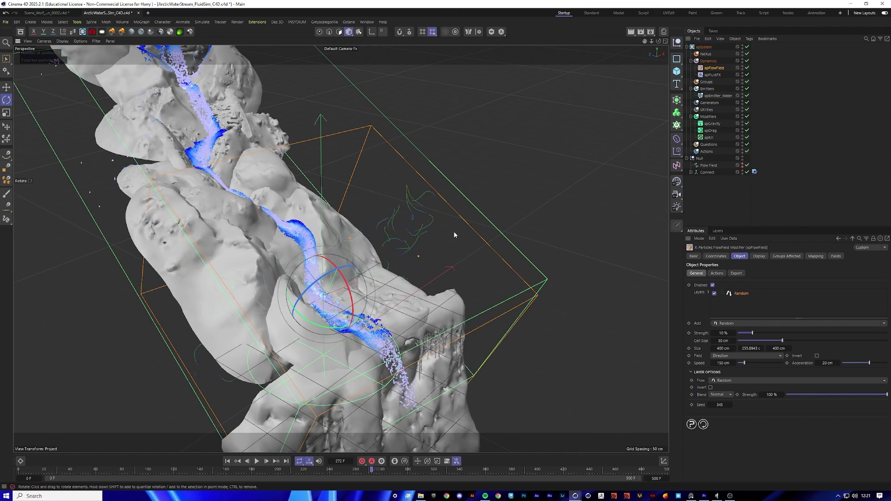
click(761, 256)
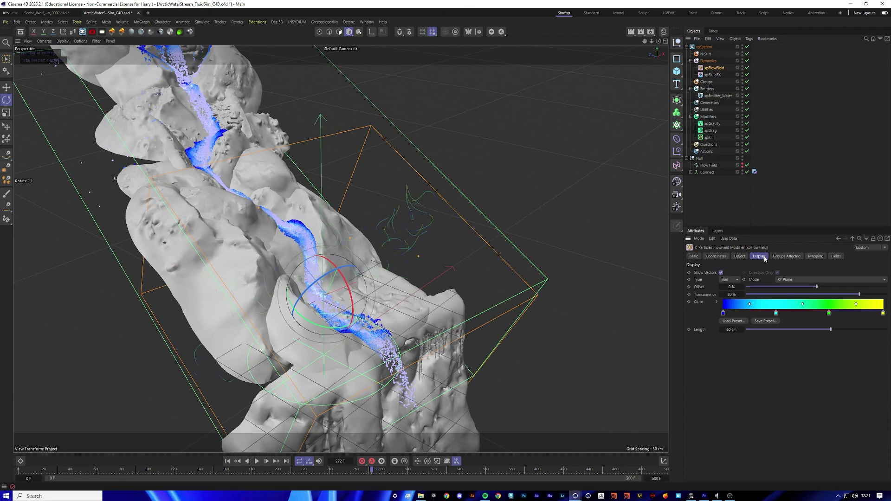
click(729, 280)
click(734, 305)
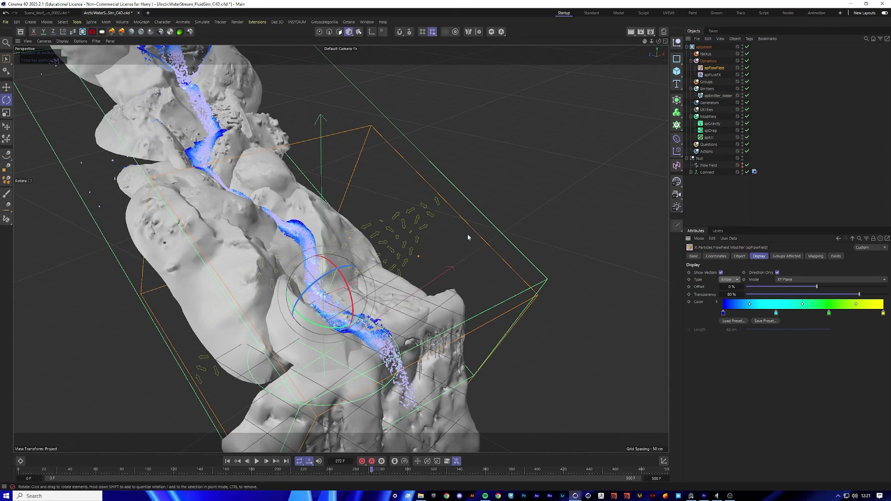
alt+drag(466, 234, 359, 219)
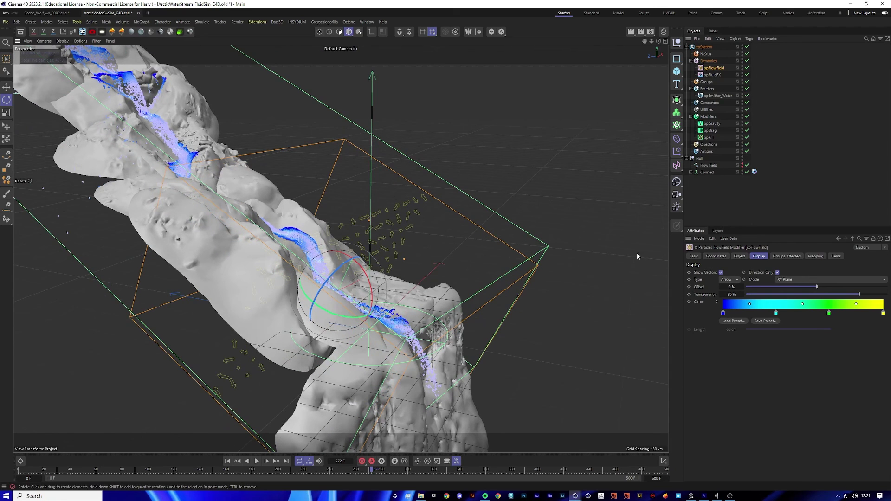
click(809, 279)
click(806, 286)
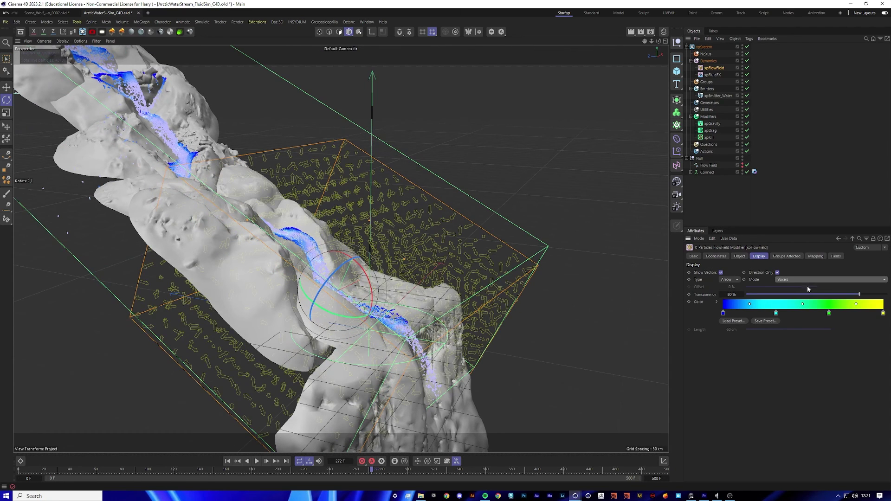
alt+drag(492, 279, 449, 299)
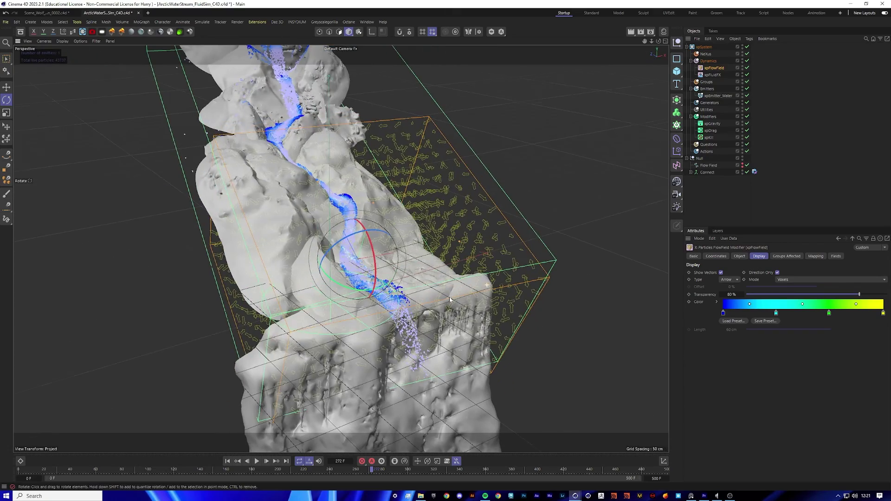
click(739, 257)
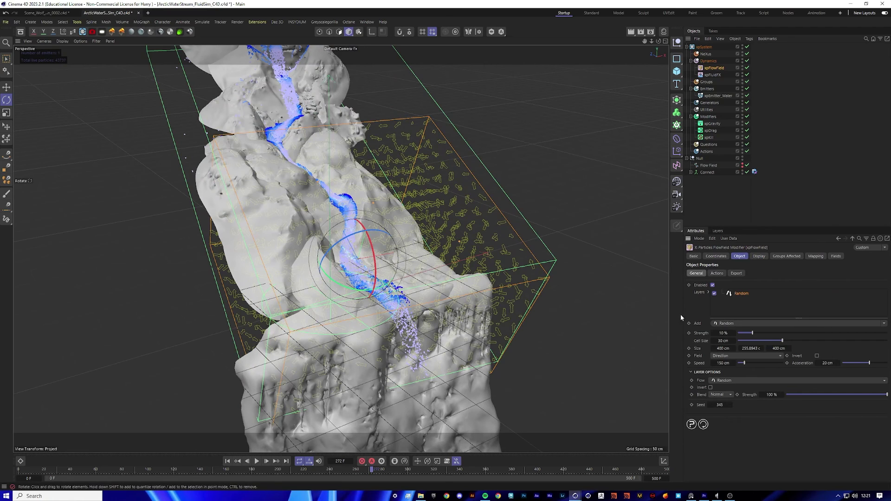
Step: Hide the xpFlowField in the viewport and make the Flow Field spline visible
click(747, 190)
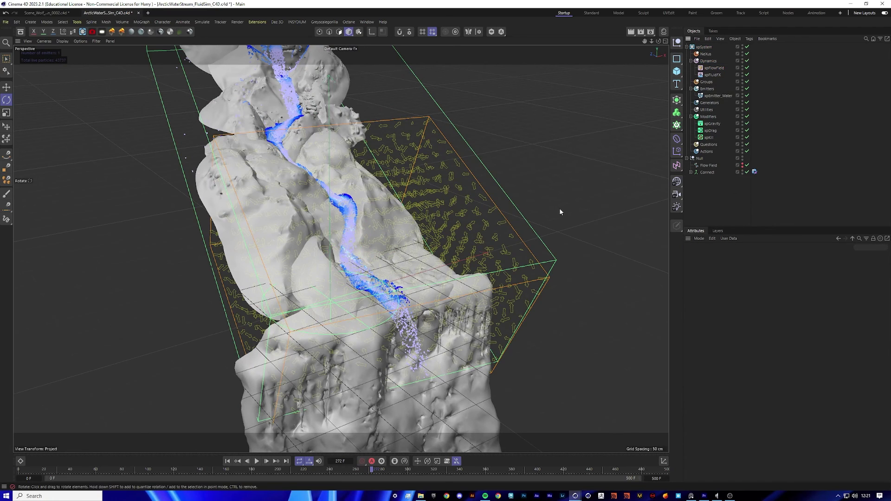
alt+drag(371, 255, 340, 285)
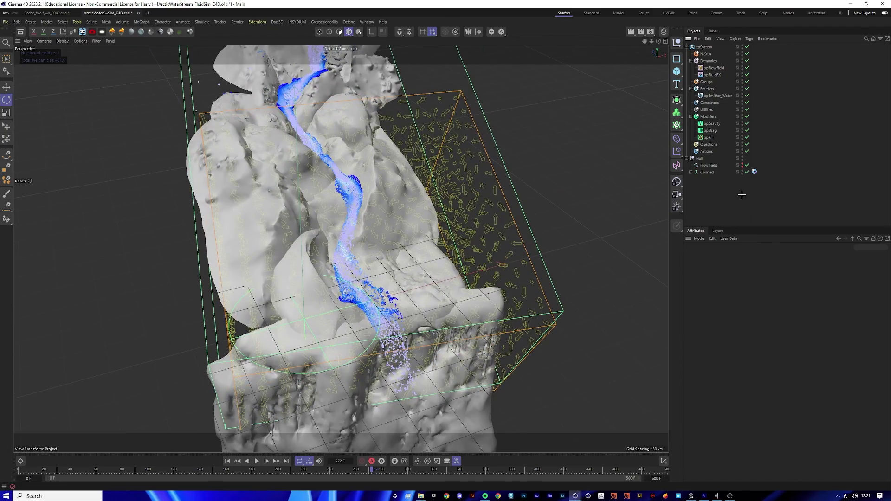
click(707, 165)
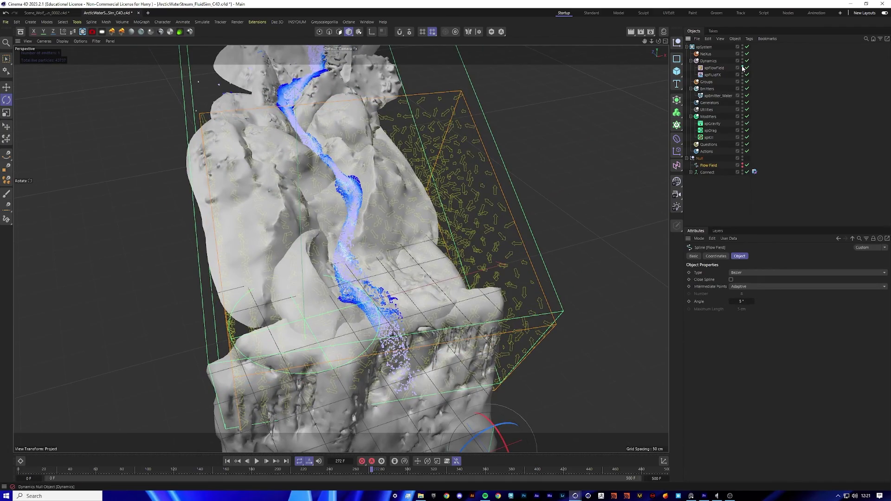
click(742, 165)
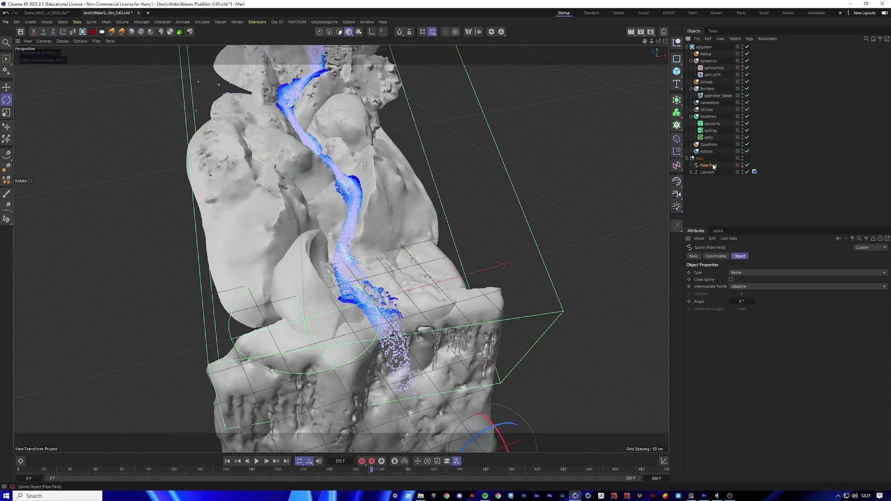
Step: Try raising the Flow Field spline, then isolate it in the viewport to examine its curve before showing the whole scene again
click(7, 87)
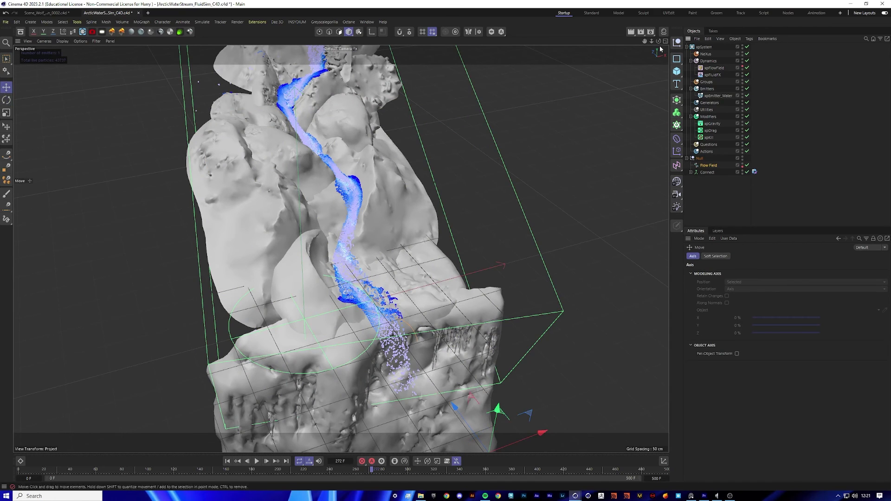
drag(659, 41, 655, 43)
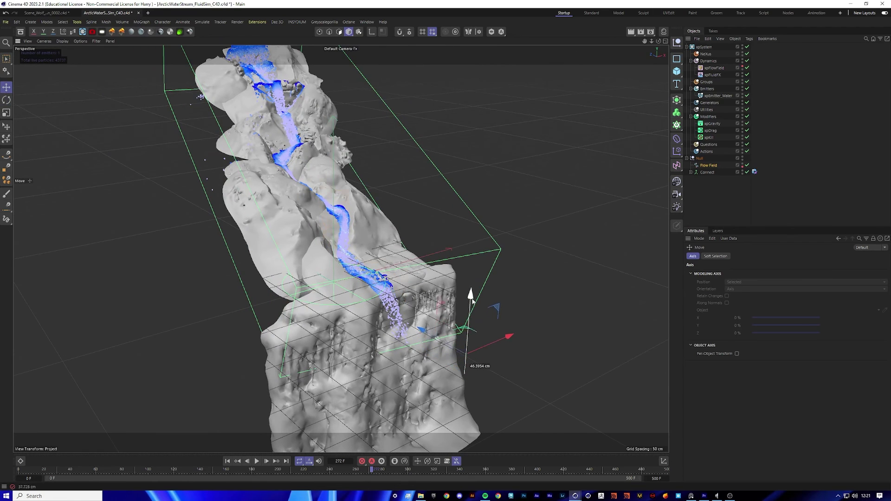
alt+drag(467, 269, 353, 250)
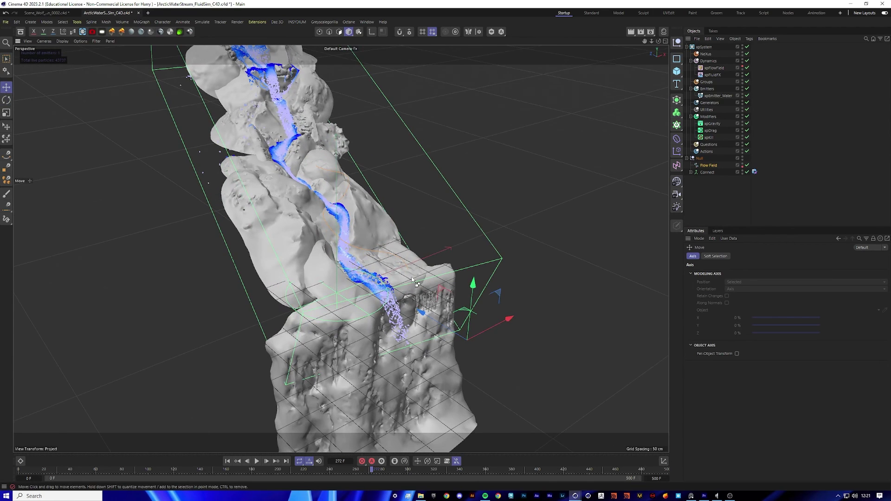
click(491, 31)
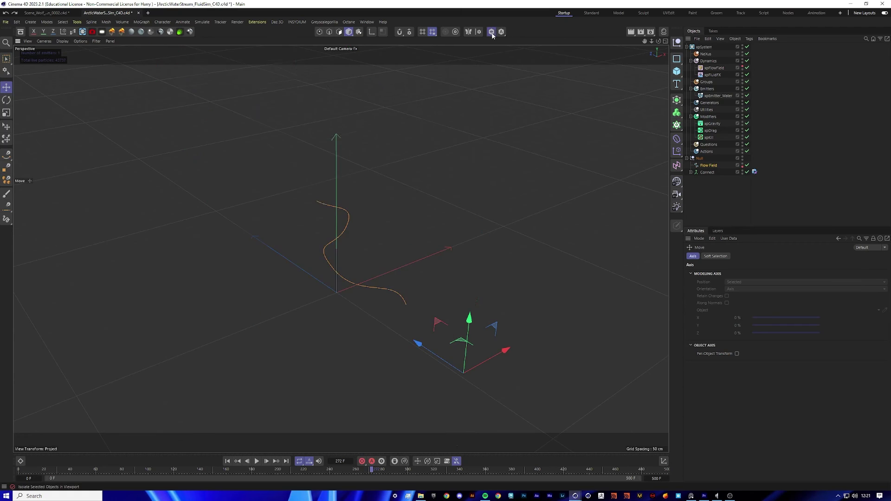
alt+drag(319, 255, 299, 265)
click(491, 31)
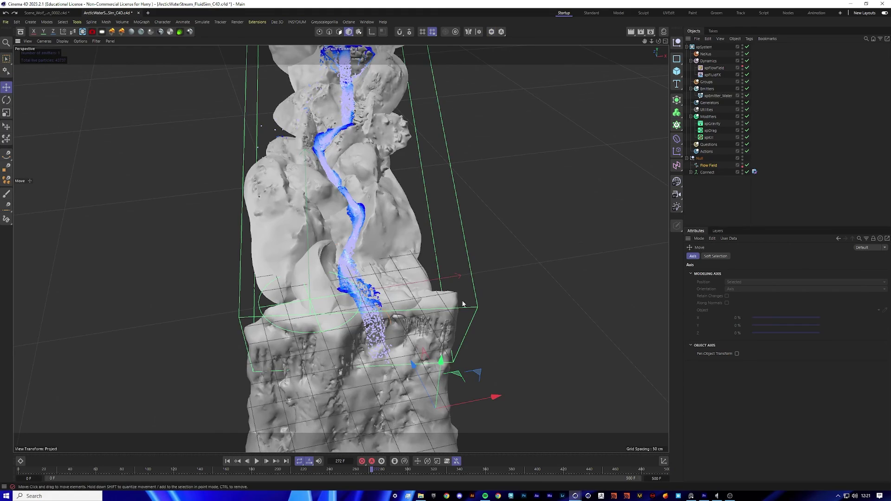
Step: Raise the Flow Field spline above the lower rocks and check its path against the stream from several views
drag(439, 364, 355, 228)
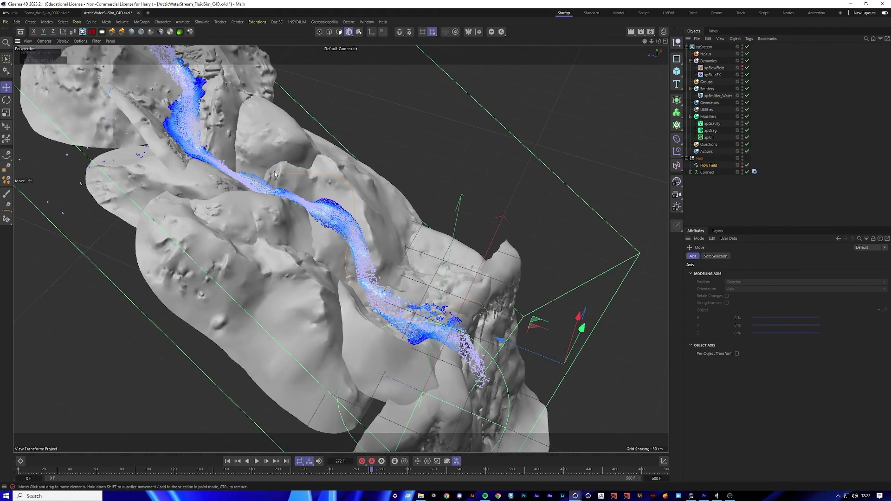
alt+drag(285, 179, 315, 167)
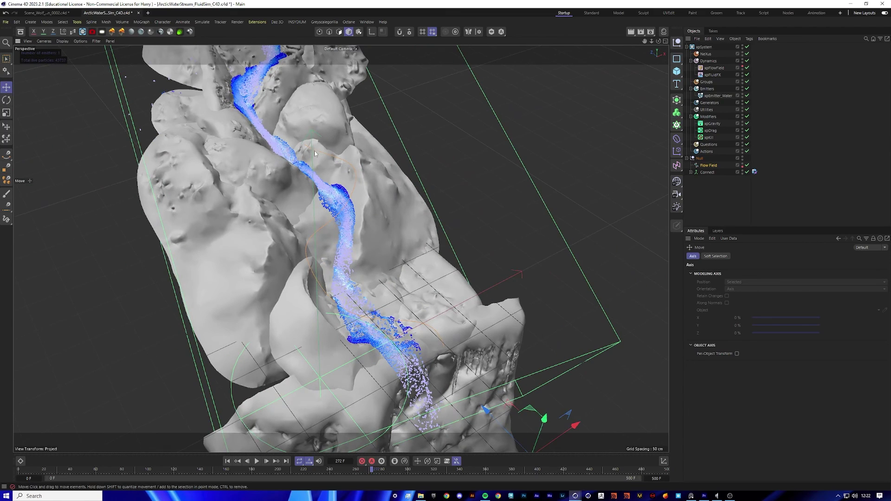
alt+drag(355, 266, 295, 262)
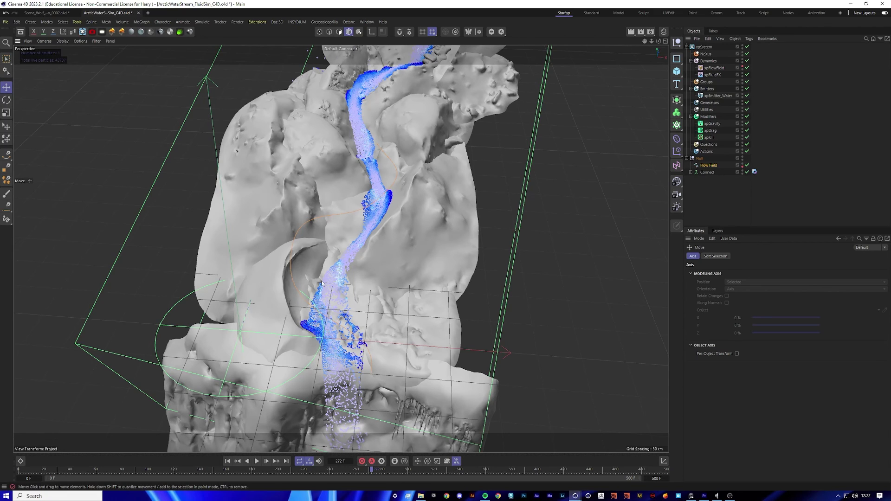
alt+drag(274, 288, 294, 256)
alt+drag(318, 321, 282, 295)
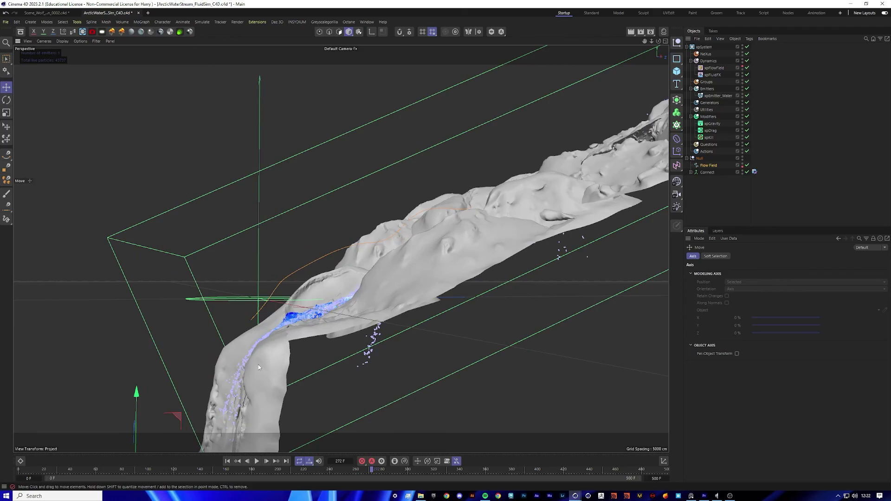
alt+drag(264, 338, 353, 391)
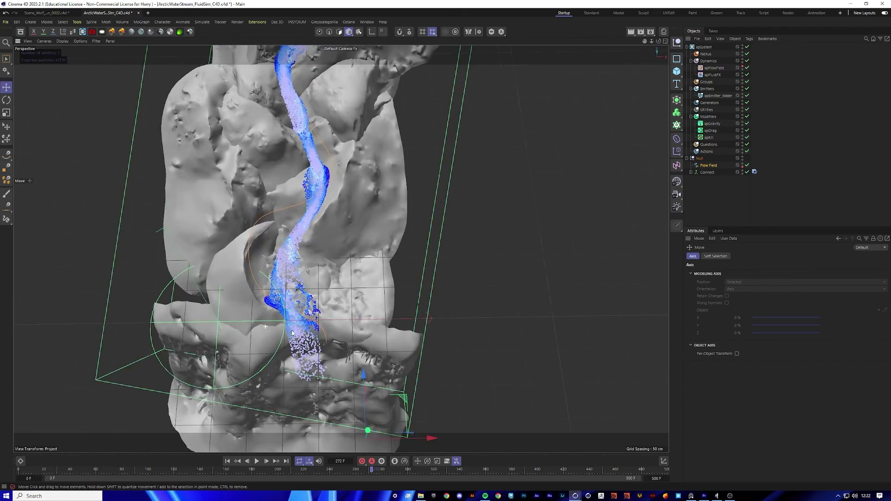
Step: Try shifting the Flow Field spline's point beside the curved lower rock sideways, then undo the move
click(319, 31)
click(254, 266)
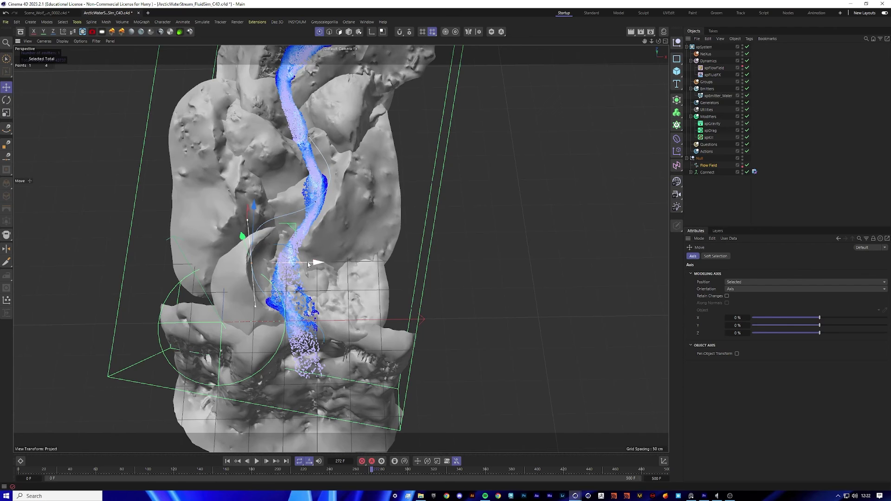
drag(319, 265, 289, 267)
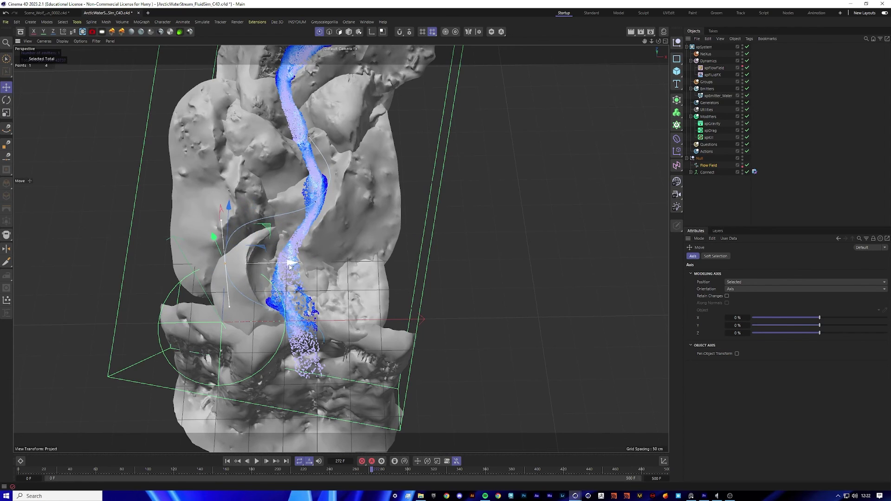
key(ctrl+z)
click(714, 68)
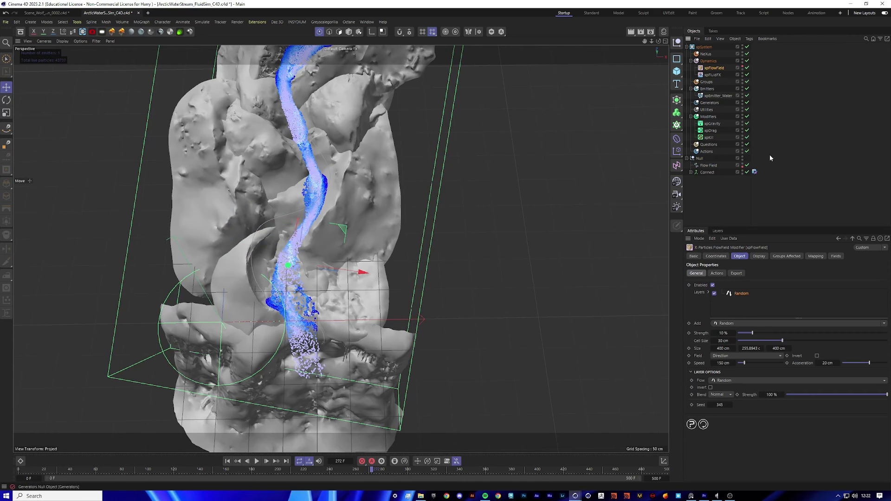
click(710, 166)
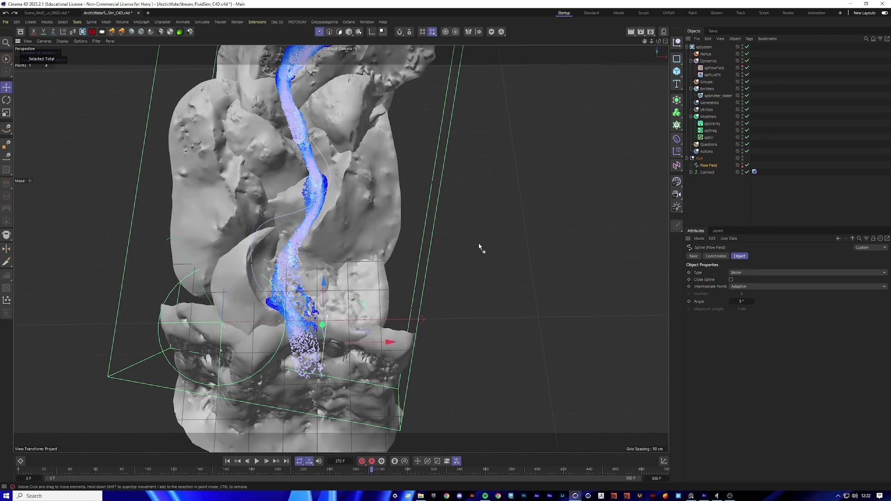
click(800, 194)
Step: Replace the xpFlowField's Random layer with an Along Spline layer that uses the Flow Field spline
click(713, 67)
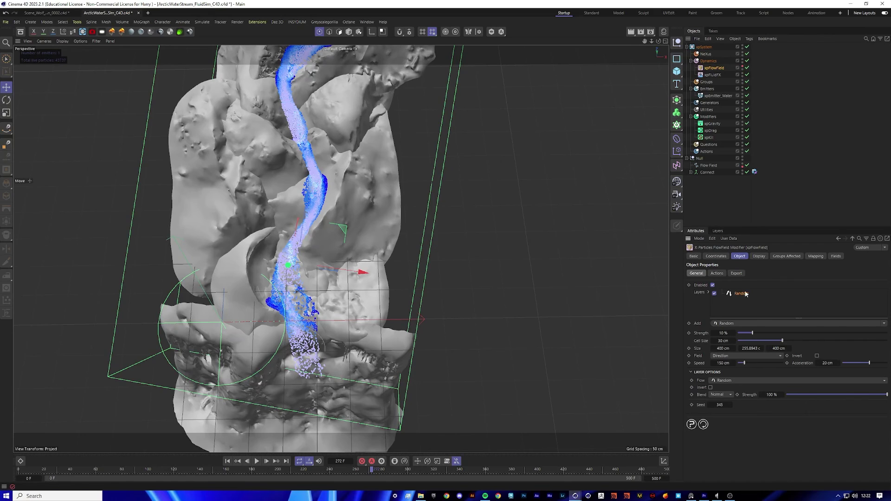
key(Delete)
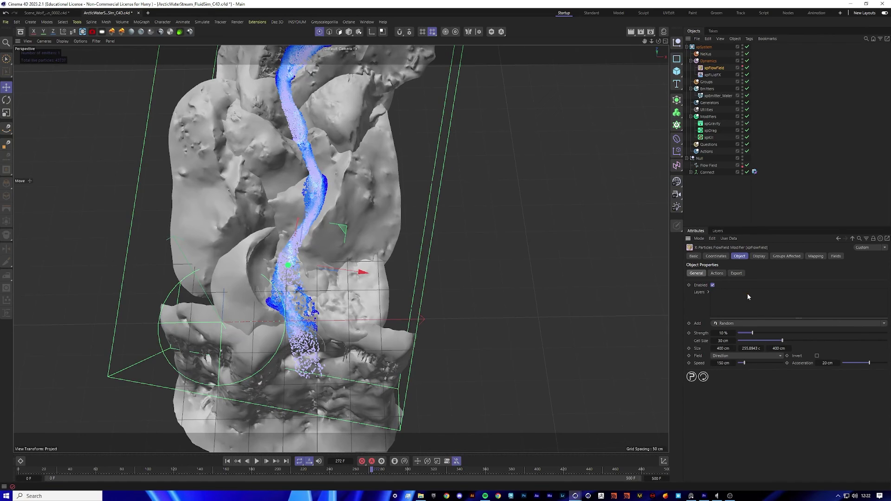
click(879, 323)
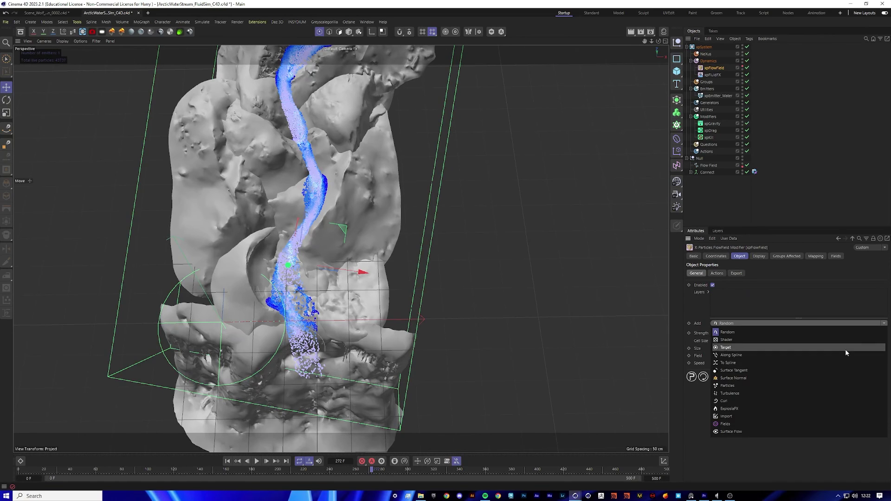
click(763, 355)
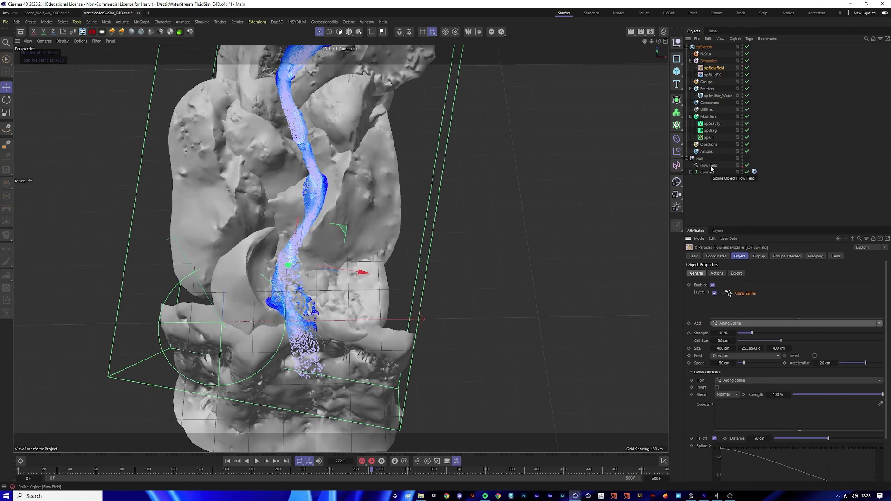
drag(712, 165, 747, 416)
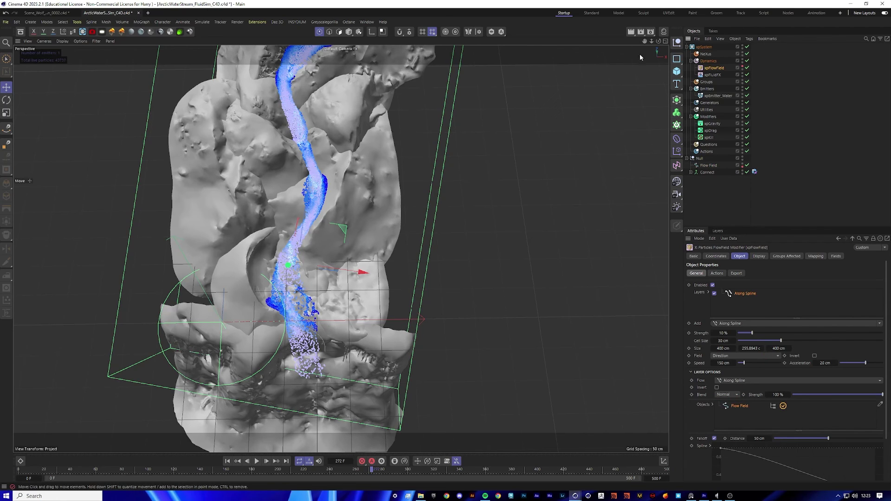
Step: Set the xpFlowField's Strength to 15% and its Cell Size to 25 cm, and show the field in the viewport
drag(658, 41, 700, 44)
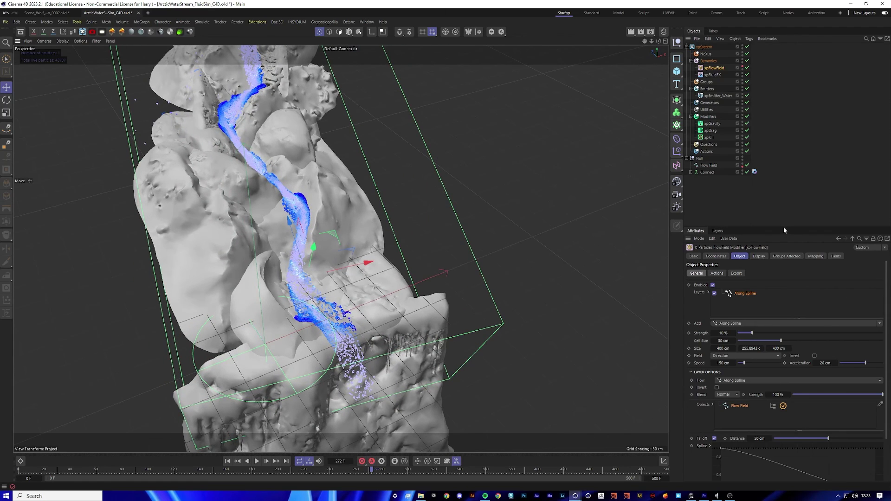
drag(652, 41, 644, 43)
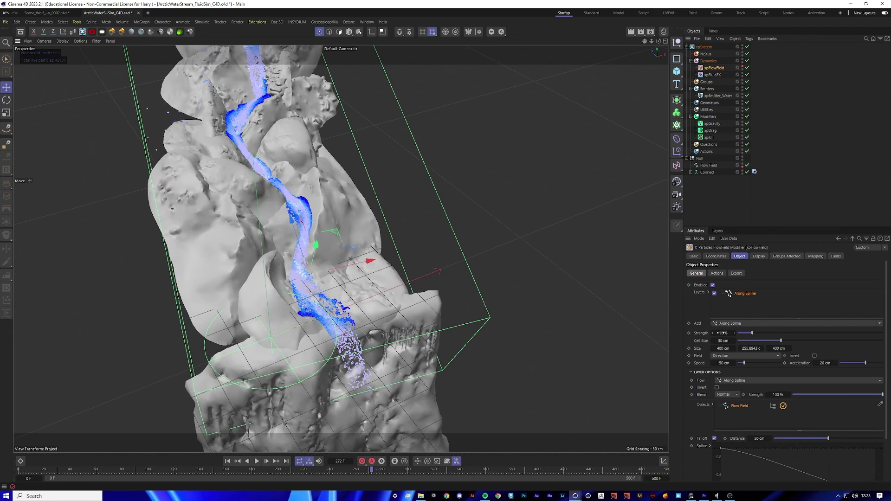
click(722, 332)
text(15)
key(Return)
double_click(723, 341)
key(BackSpace)
text(35)
key(BackSpace)
key(BackSpace)
key(Return)
click(790, 146)
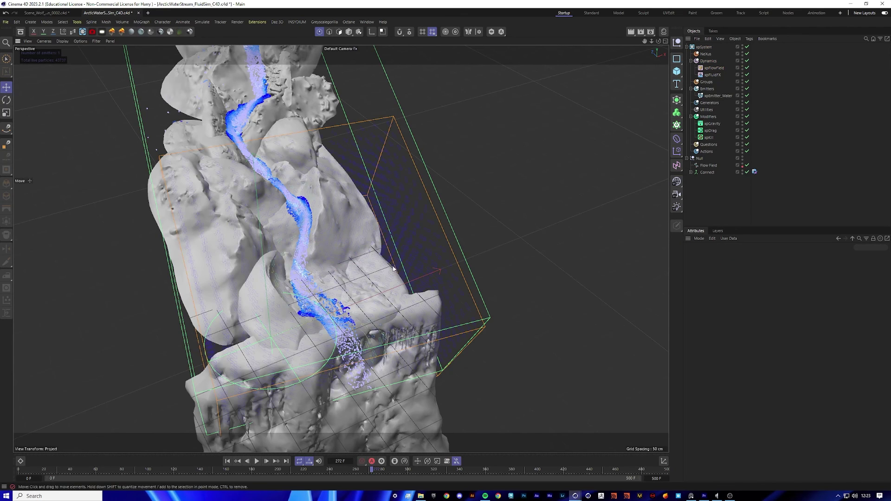
Step: Set the xpFlowField's Cell Size to 80 cm to thin out its arrows, and view the field from the side
alt+drag(381, 218, 344, 265)
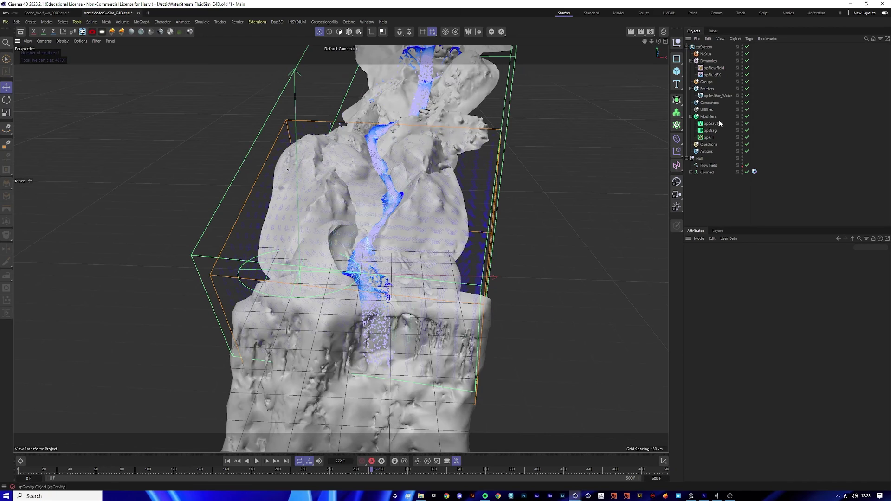
click(714, 69)
double_click(723, 341)
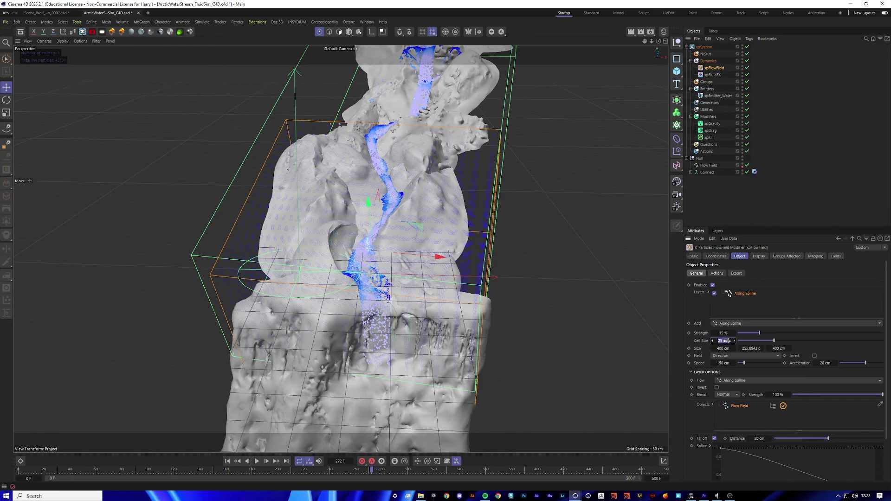
text(80)
key(Return)
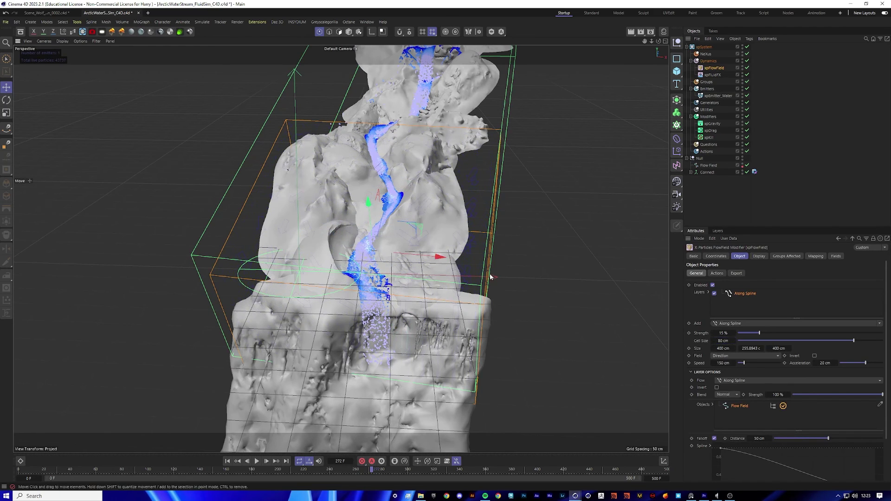
alt+drag(488, 315, 539, 278)
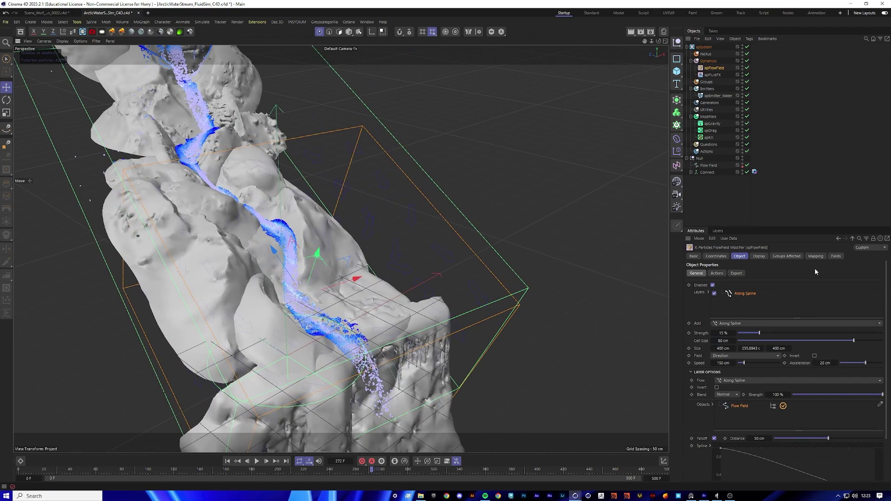
Step: Set the xpFlowField's vector display Transparency to 0% and check the arrow directions around the lower stream from several views
click(759, 256)
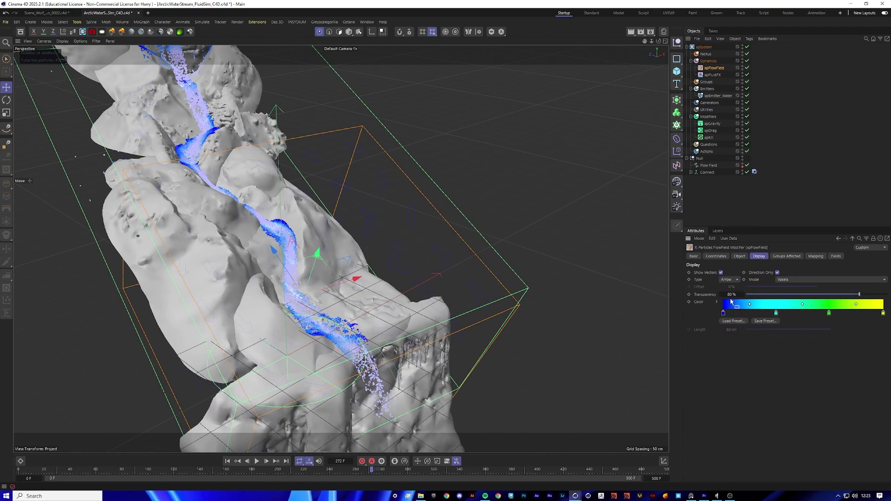
drag(821, 301, 717, 302)
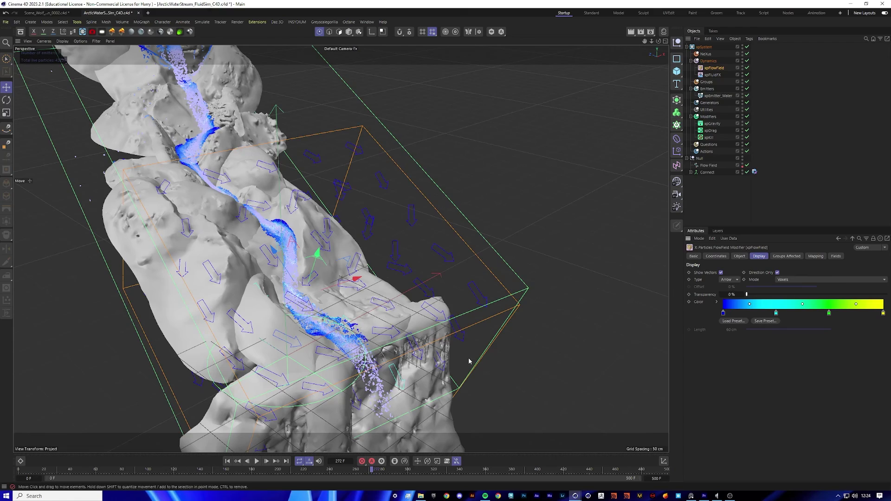
alt+drag(321, 296, 354, 354)
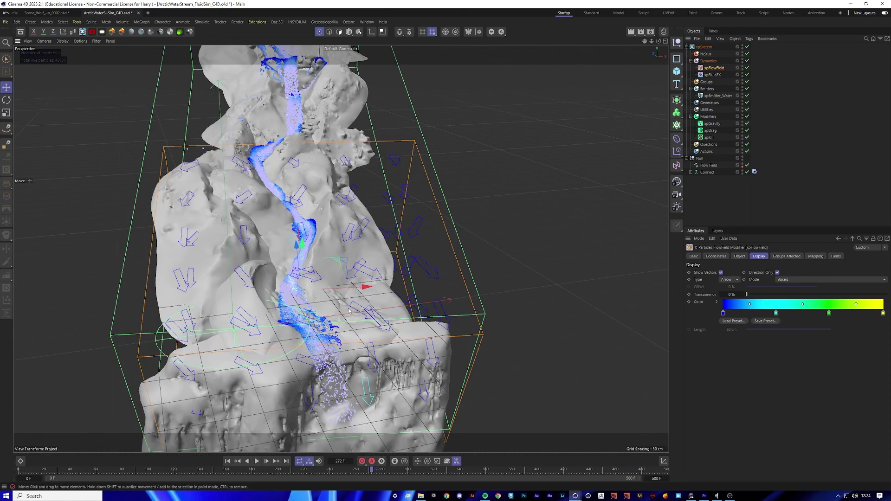
alt+drag(361, 327, 374, 352)
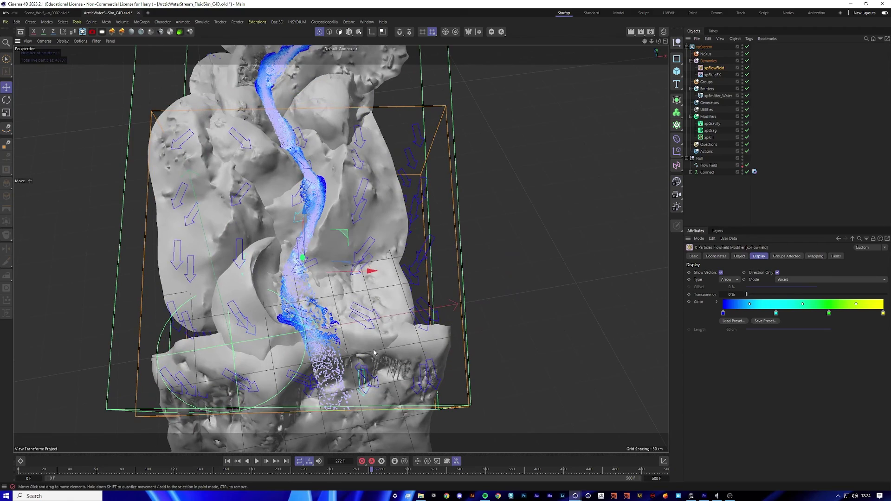
alt+drag(324, 315, 324, 325)
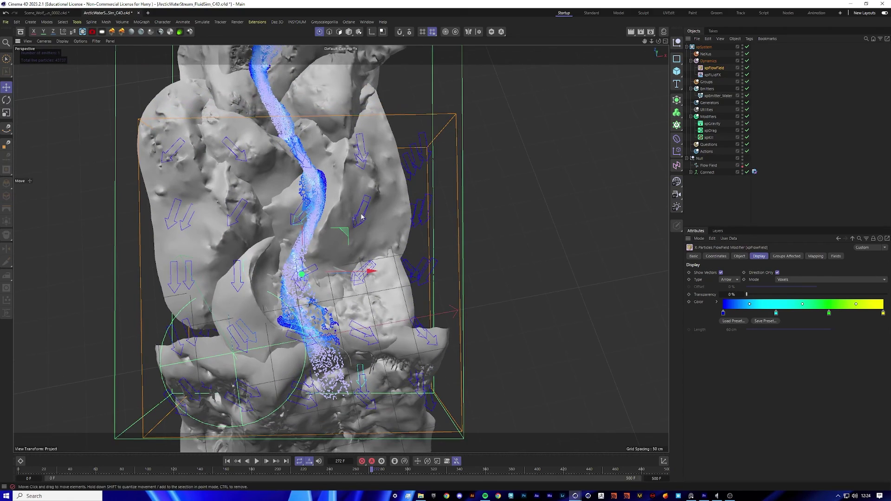
alt+drag(287, 300, 394, 348)
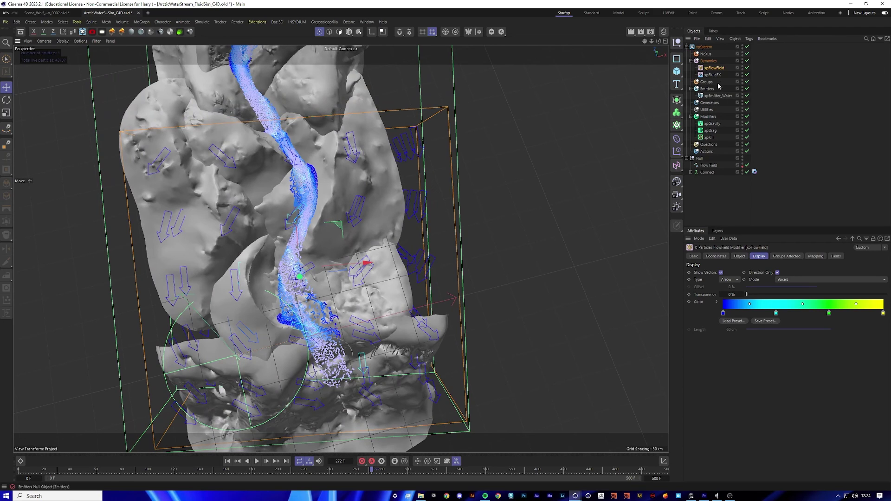
Step: Set the xpFlowField's Cell Size to 30 cm and examine the arrows over the rocks from several angles
click(739, 256)
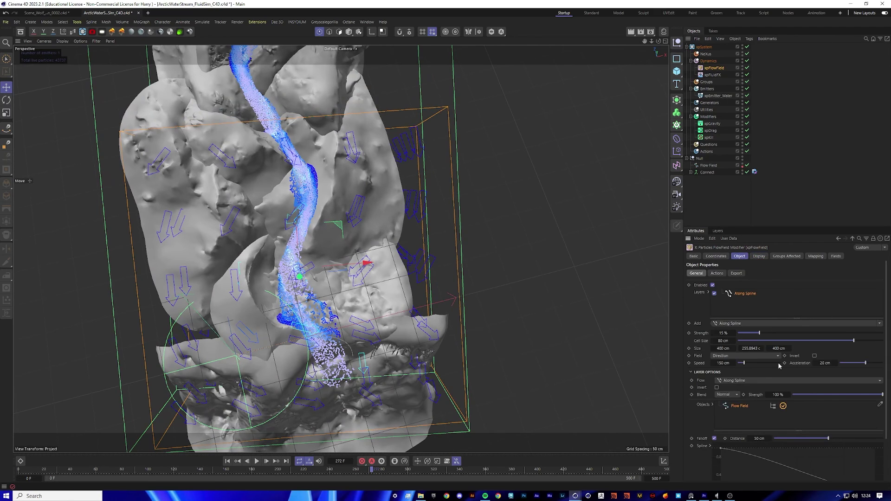
double_click(722, 341)
key(BackSpace)
text(30)
key(Return)
alt+drag(325, 390, 310, 387)
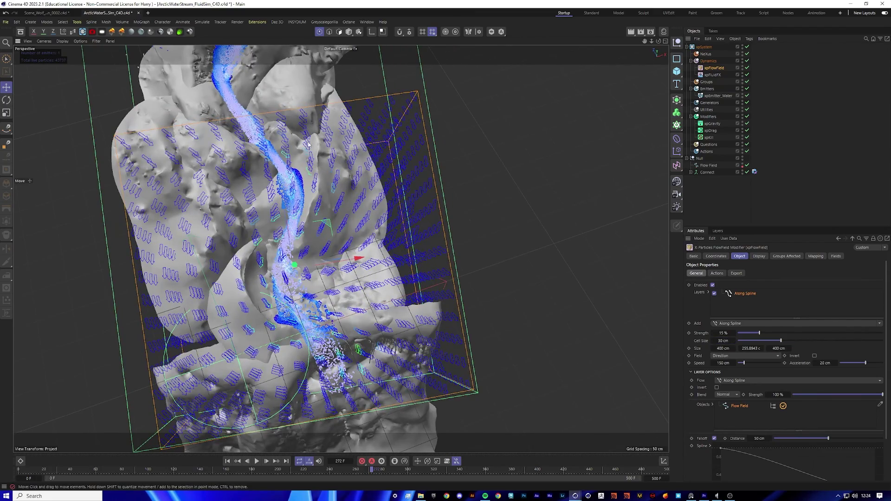
alt+drag(312, 295, 331, 302)
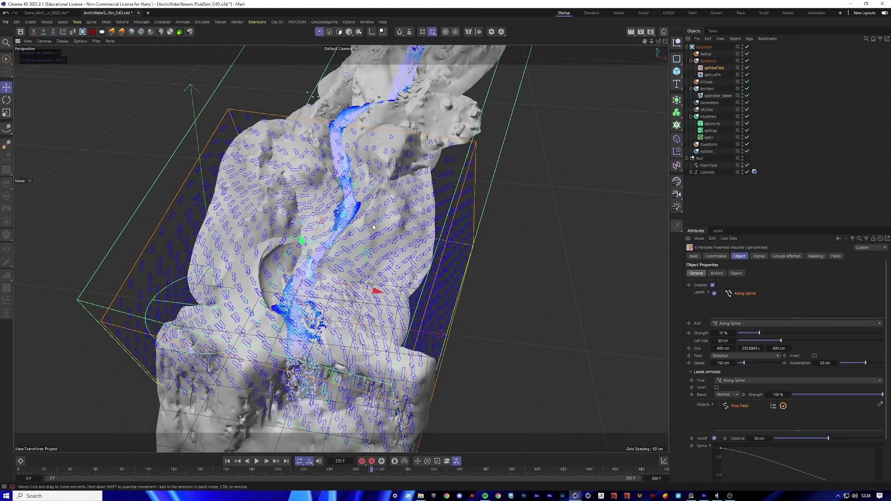
alt+drag(300, 292, 352, 300)
Step: Reduce the xpFlowField's Cell Size to 25 cm
click(715, 340)
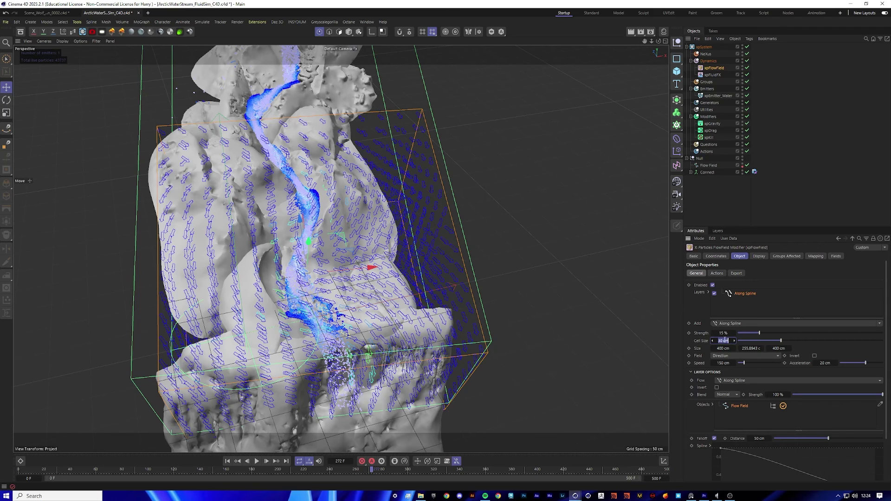
text(25)
key(Return)
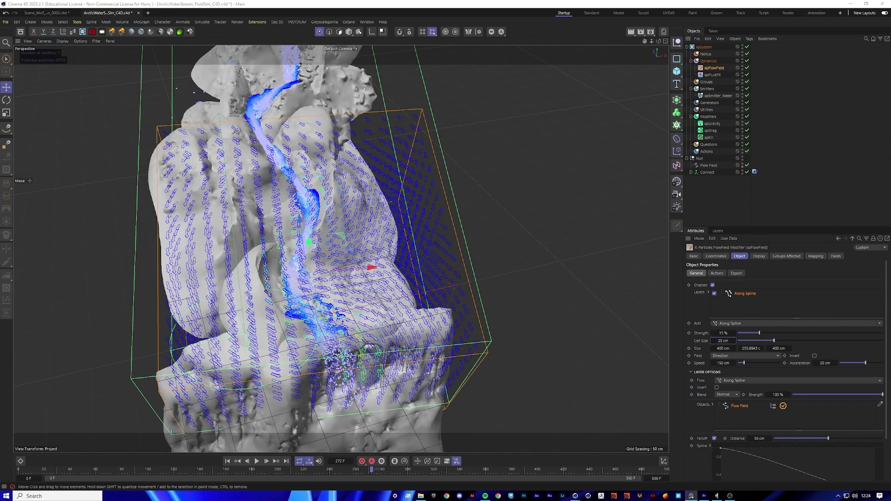
Step: Set the Along Spline layer's falloff Distance to 50 cm, raise the falloff curve's end point slightly, and check the arrows
scroll(710, 420, down, 2)
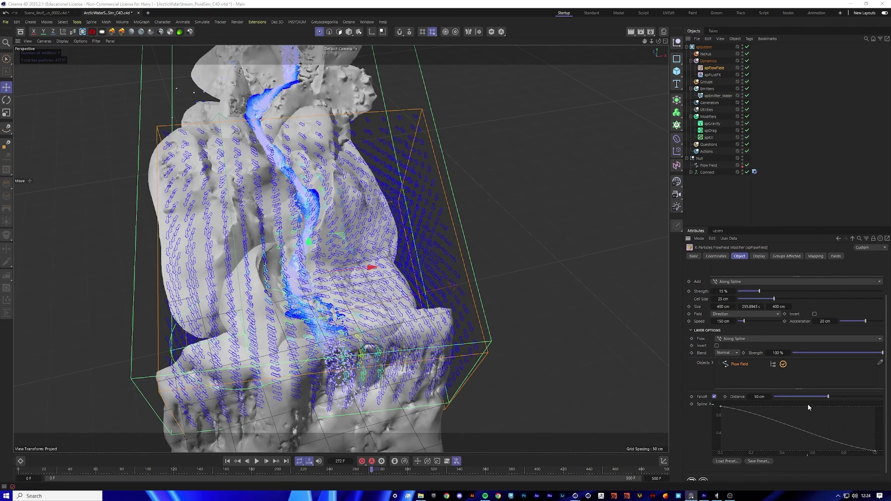
click(759, 396)
key(BackSpace)
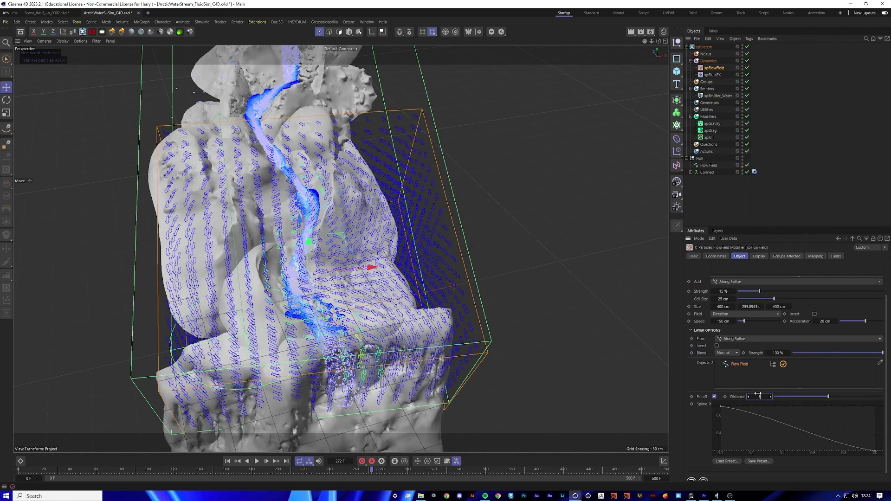
text(50)
key(Return)
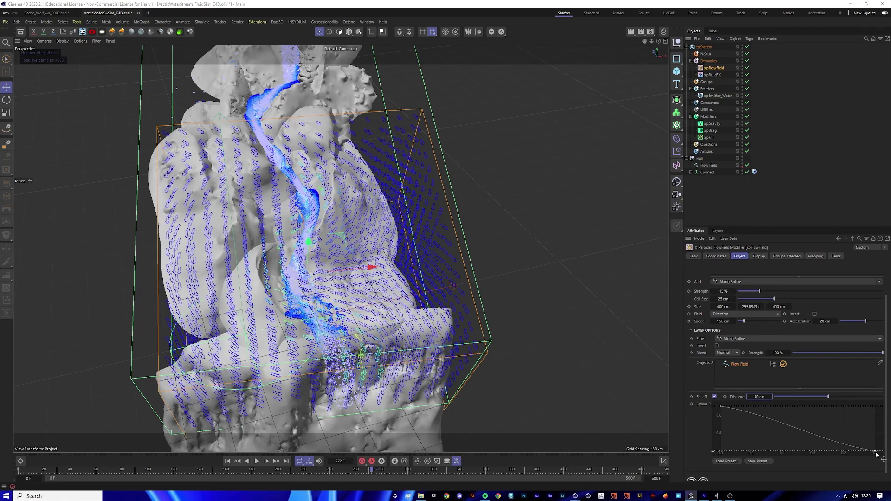
mouse_move(875, 452)
mouse_down()
mouse_move(787, 453)
mouse_move(884, 450)
mouse_up()
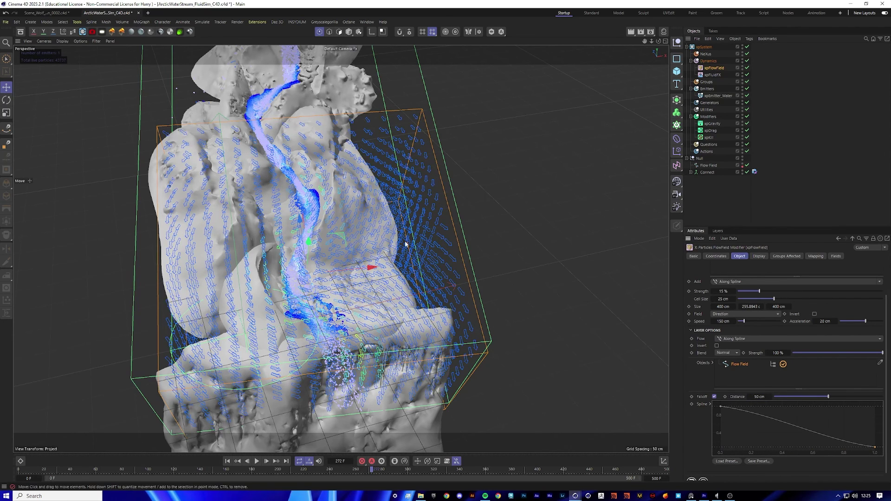
alt+drag(406, 245, 423, 269)
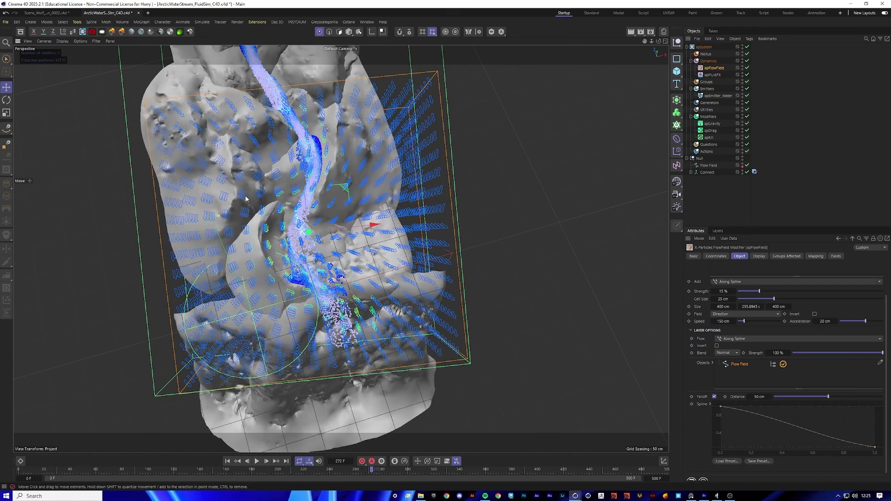
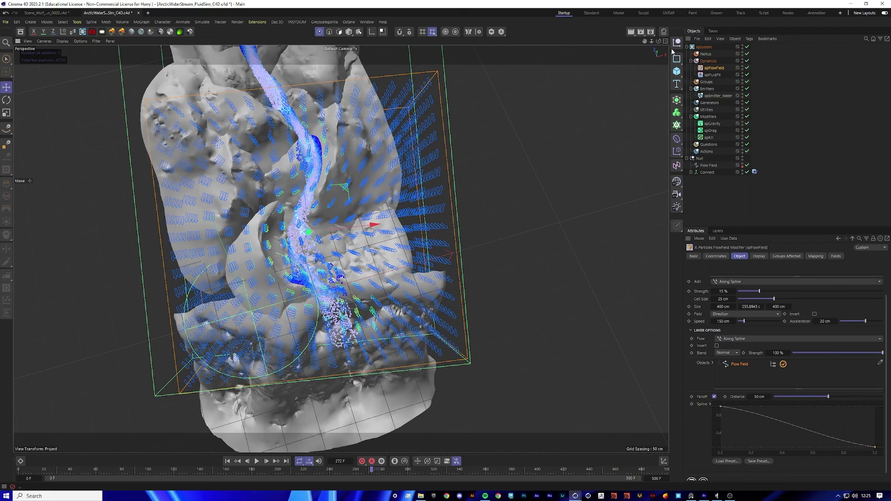
Step: Examine the water particles over the upper rocks, the middle ledge and the lower stream from several angles and distances
drag(659, 41, 627, 45)
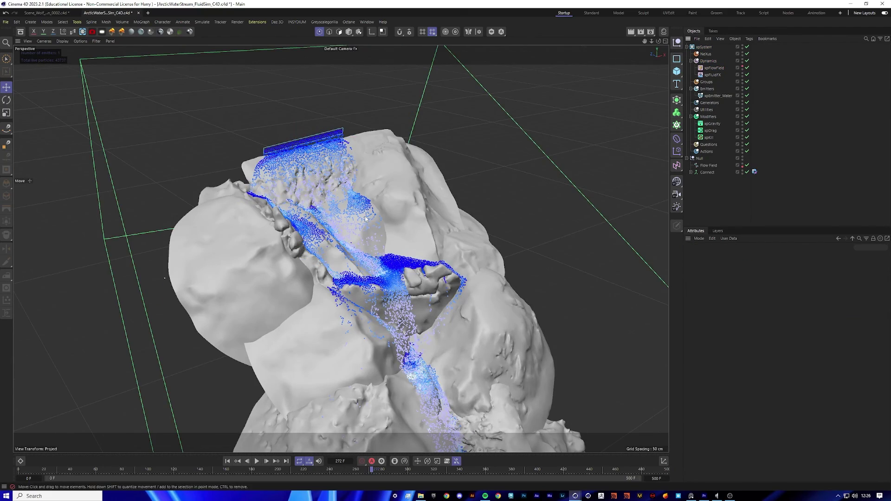
scroll(365, 218, up, 5)
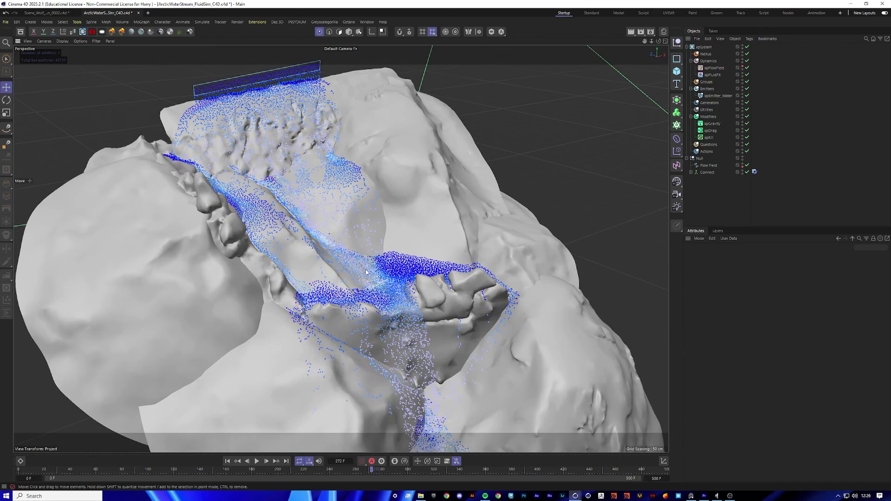
scroll(348, 267, up, 5)
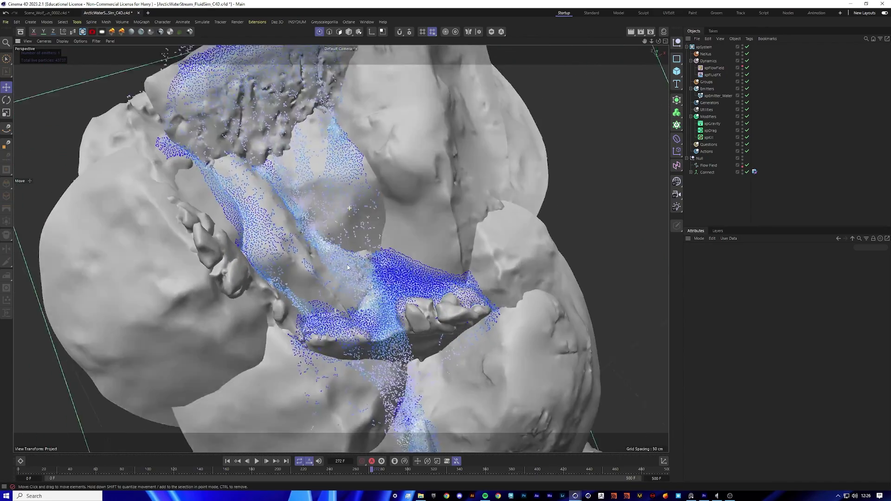
alt+drag(348, 267, 106, 93)
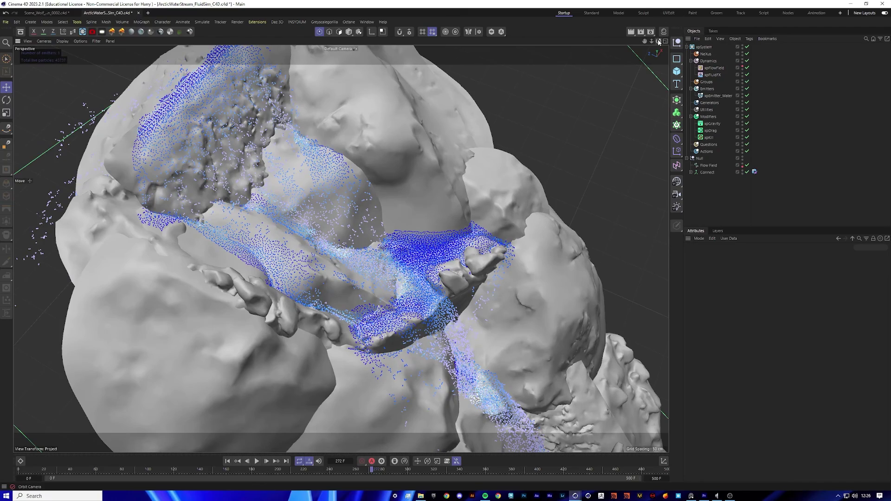
alt+drag(354, 264, 378, 235)
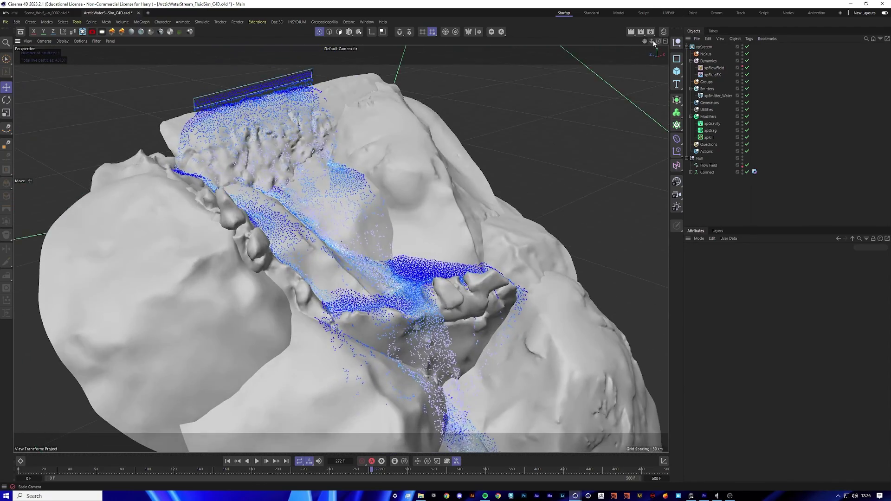
alt+right_drag(341, 250, 251, 249)
alt+right_drag(340, 249, 580, 139)
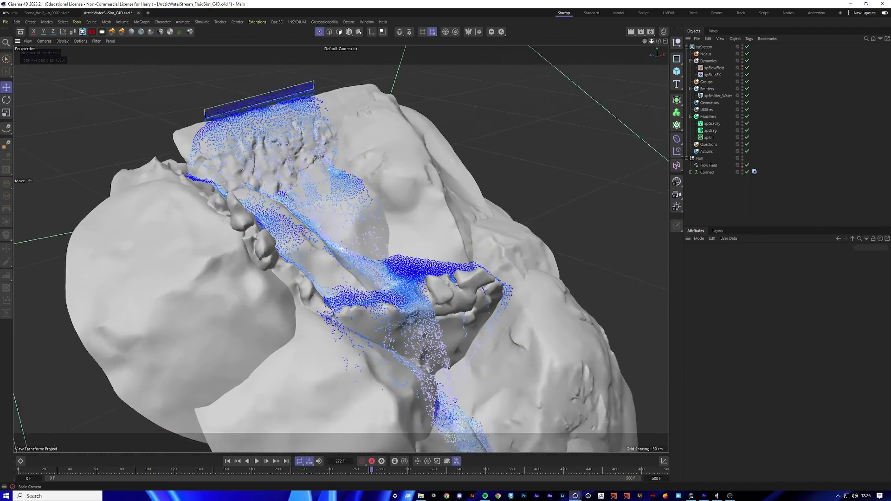
drag(659, 41, 521, 278)
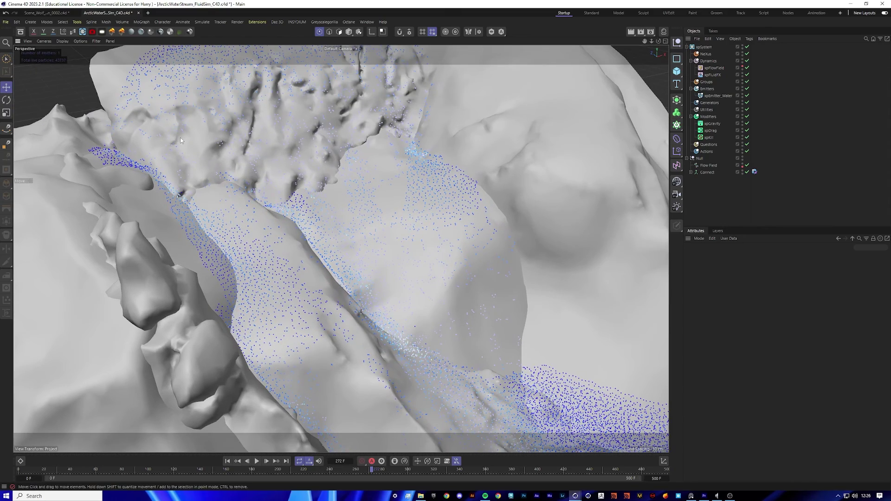
drag(652, 41, 566, 43)
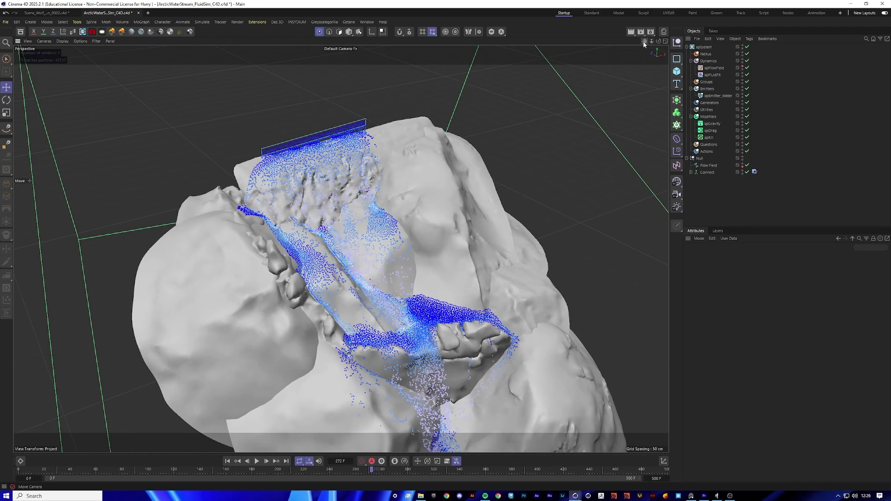
drag(642, 41, 622, 49)
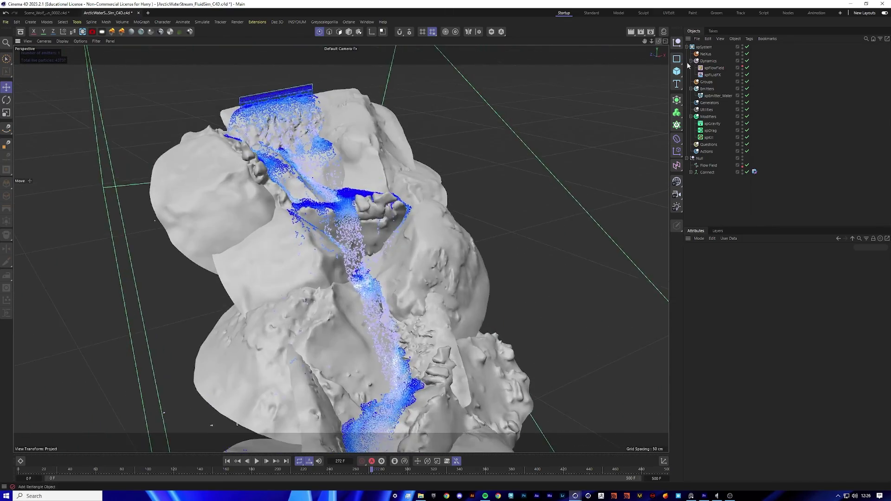
Step: Add an xpSheeter modifier to the X-Particles system's Dynamics folder
click(709, 61)
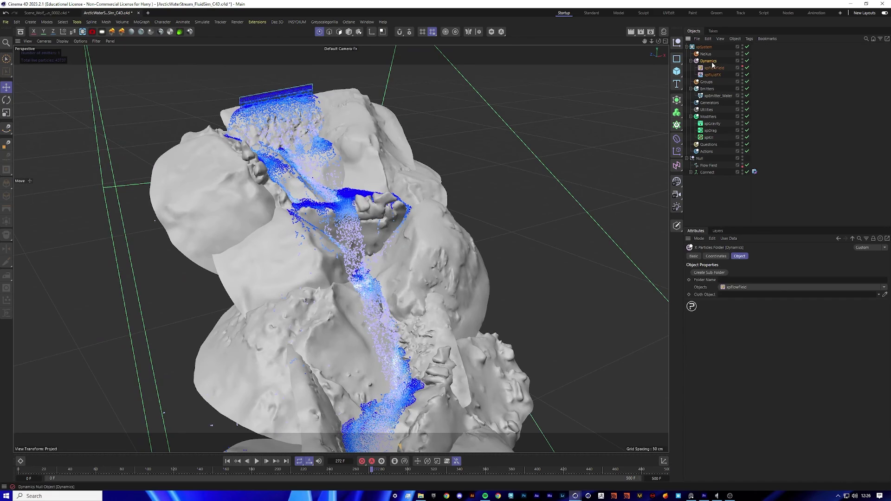
click(884, 287)
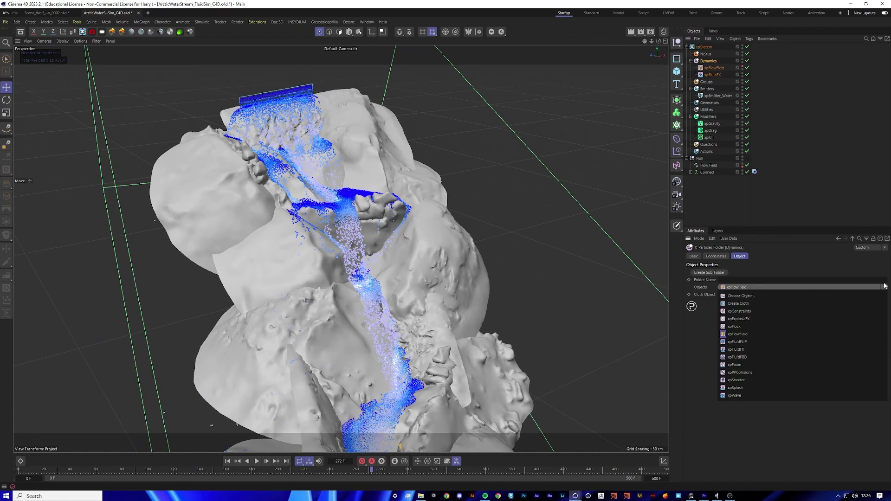
click(771, 380)
Step: Examine the gaps between the particles on the upper rock face and the slope below it up close
scroll(283, 130, up, 5)
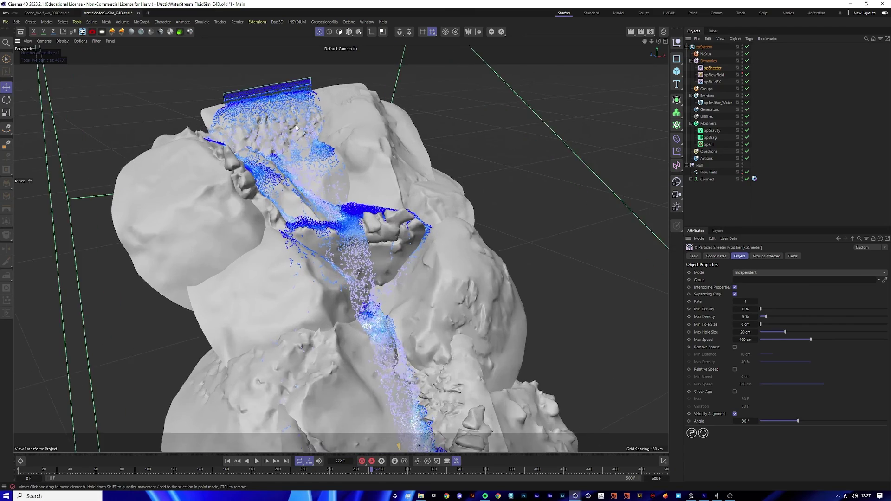
scroll(349, 192, up, 4)
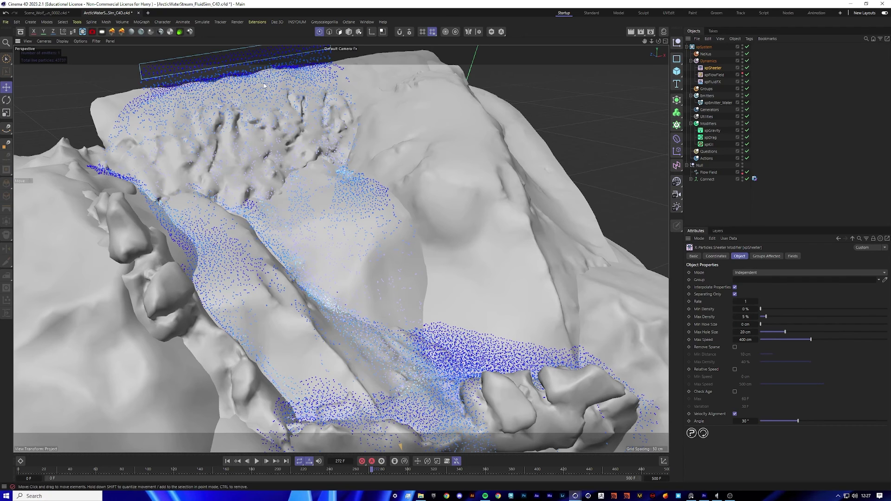
scroll(264, 86, up, 3)
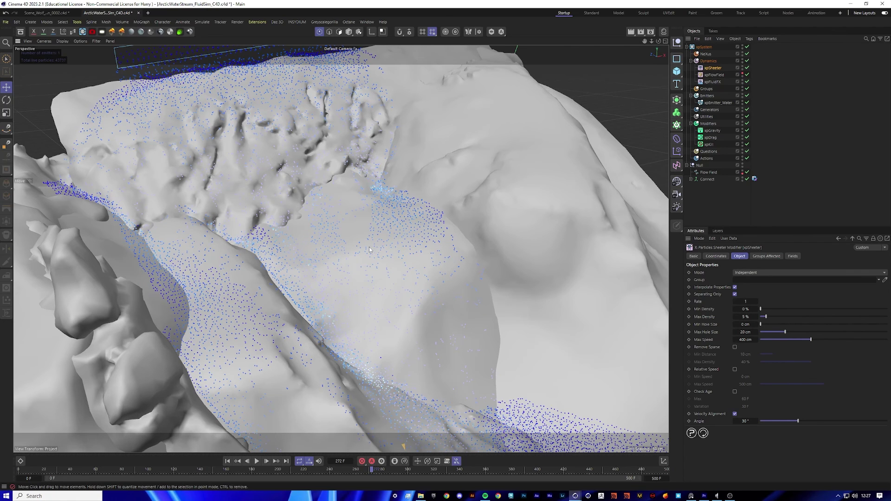
scroll(220, 168, up, 6)
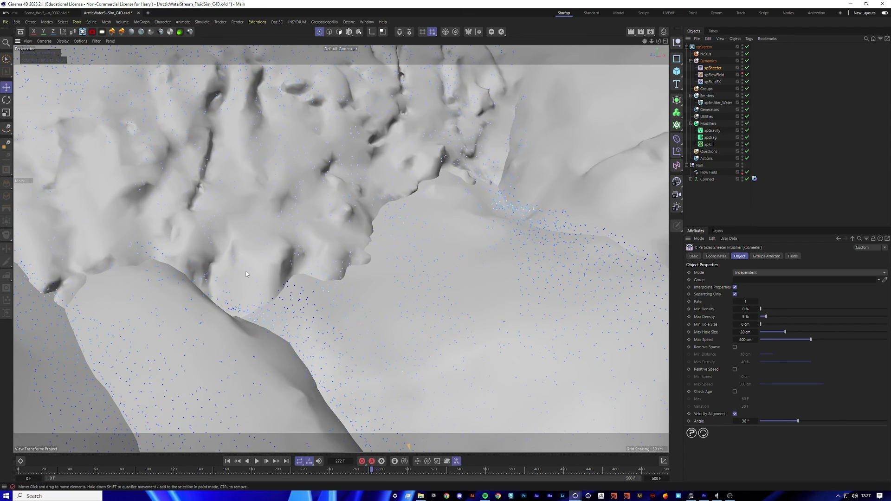
alt+drag(246, 274, 360, 215)
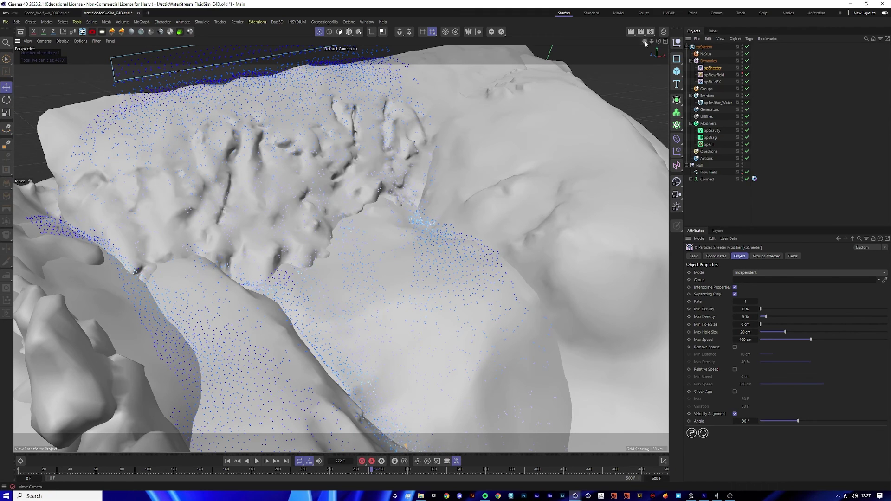
drag(651, 41, 654, 41)
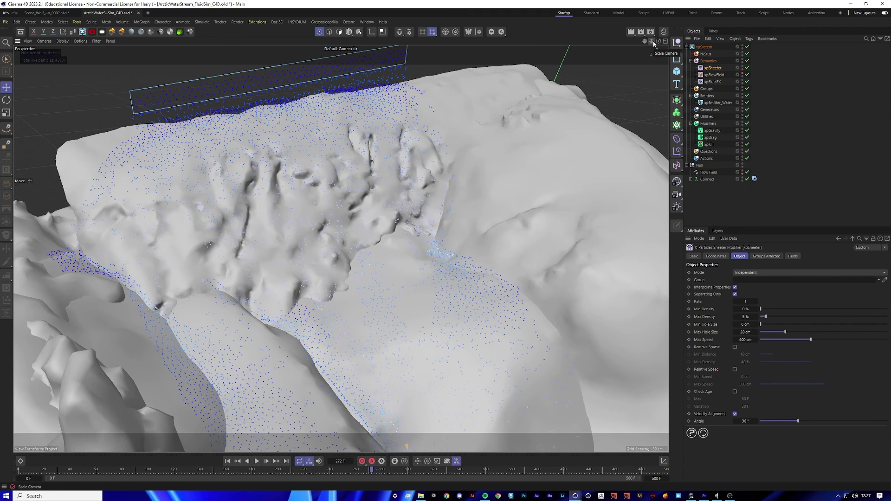
scroll(234, 226, up, 2)
scroll(234, 226, up, 3)
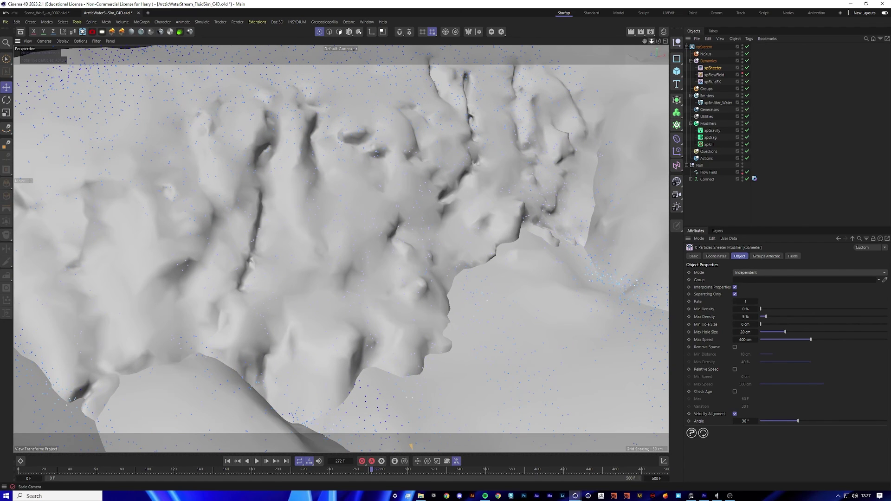
mouse_move(645, 41)
right_down()
mouse_move(644, 74)
mouse_move(655, 37)
right_up()
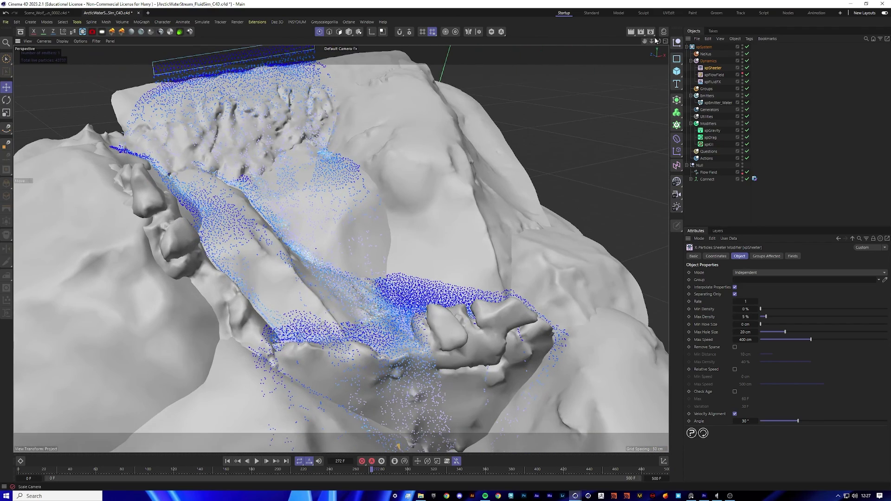
Step: Set the xpSheeter's Max Density to 83%
click(748, 315)
text(83)
key(Return)
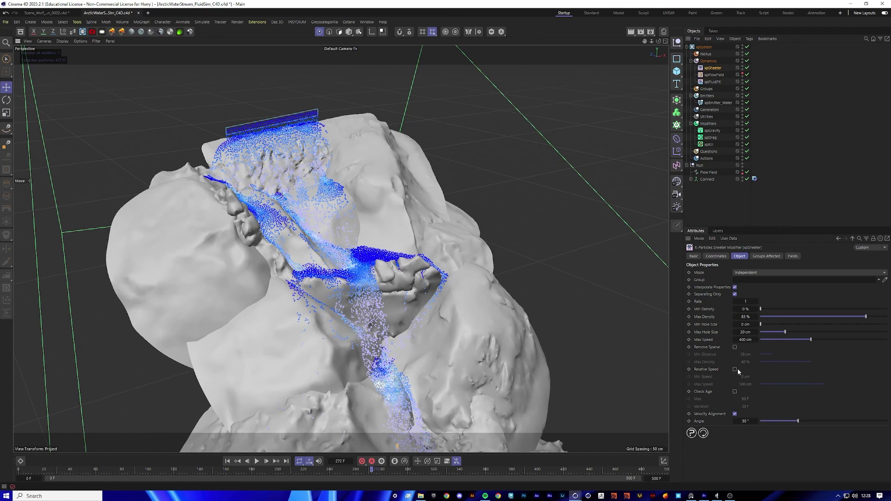
Step: Enable Relative Speed on the xpSheeter with a Min Speed of 45 cm and a Max Speed of 260 cm
click(734, 370)
click(745, 377)
text(45)
key(Return)
click(748, 385)
key(BackSpace)
text(260)
key(Return)
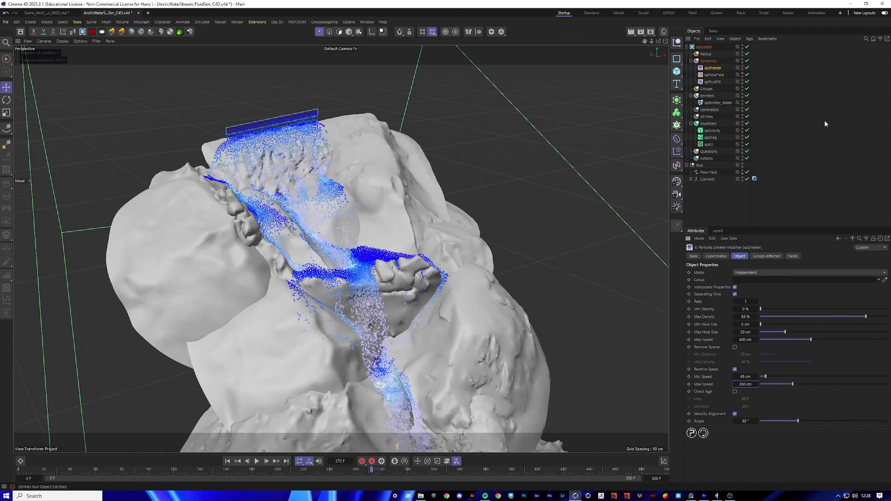
Step: Change the xpFluidFX solver's Accuracy to High
click(729, 209)
click(714, 85)
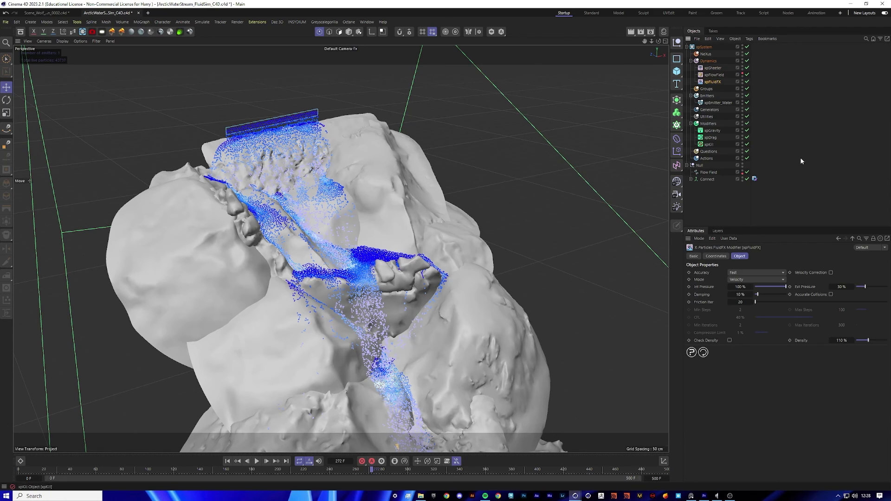
click(748, 270)
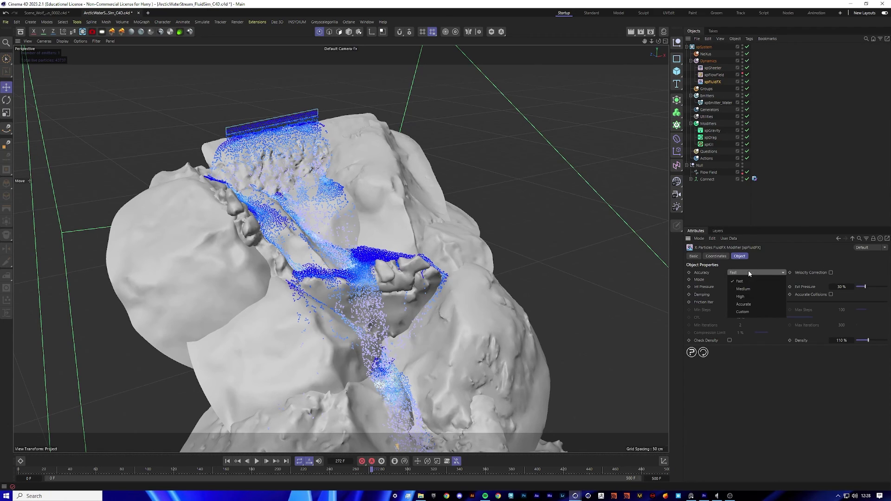
click(754, 296)
Step: Run the simulation from the first frame to frame 22 and inspect the particles spreading over the top rocks
scroll(284, 155, up, 4)
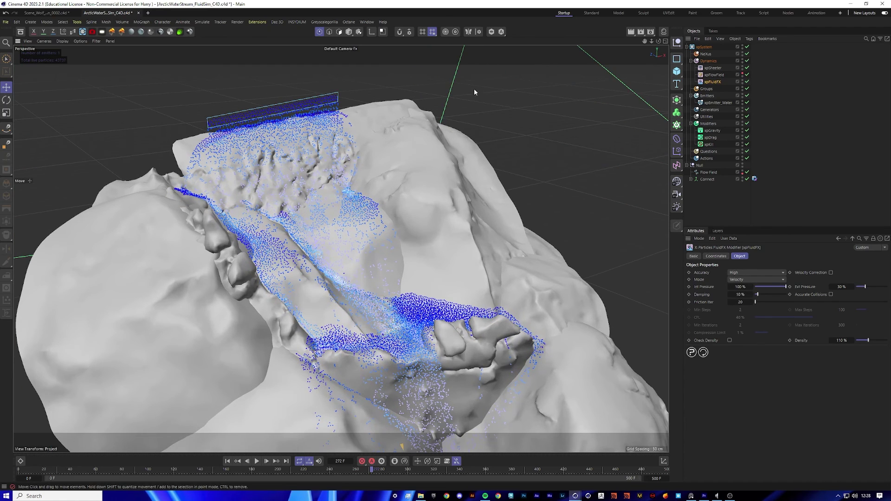
scroll(336, 149, up, 2)
drag(644, 40, 652, 58)
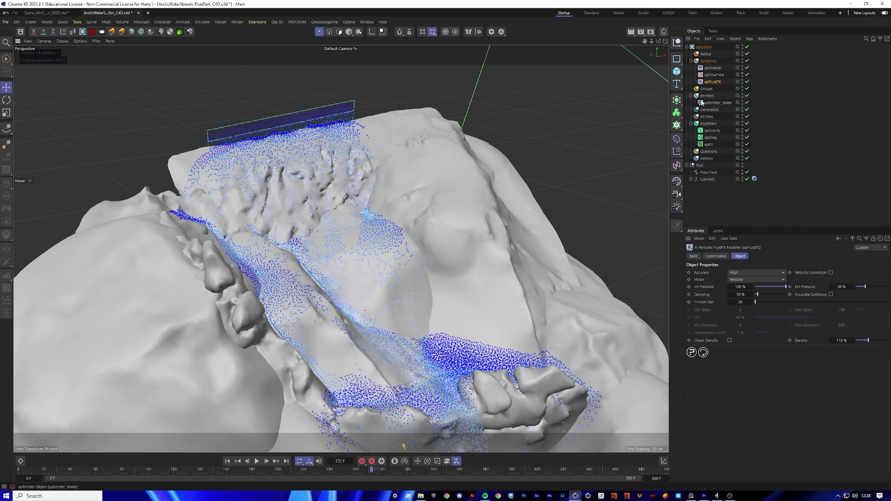
click(227, 461)
click(256, 461)
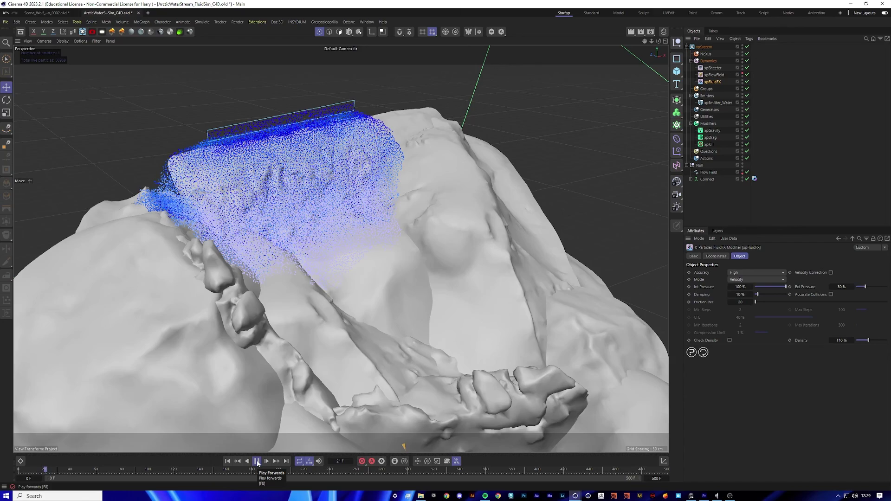
click(257, 461)
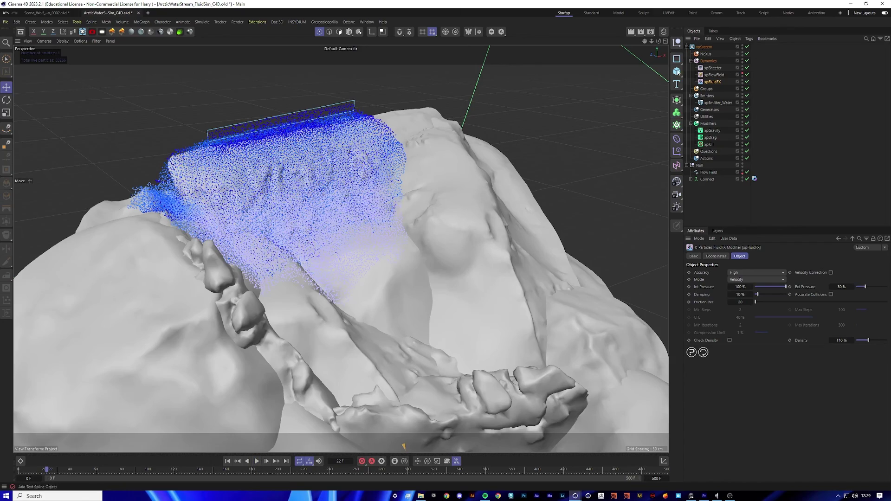
drag(658, 41, 507, 133)
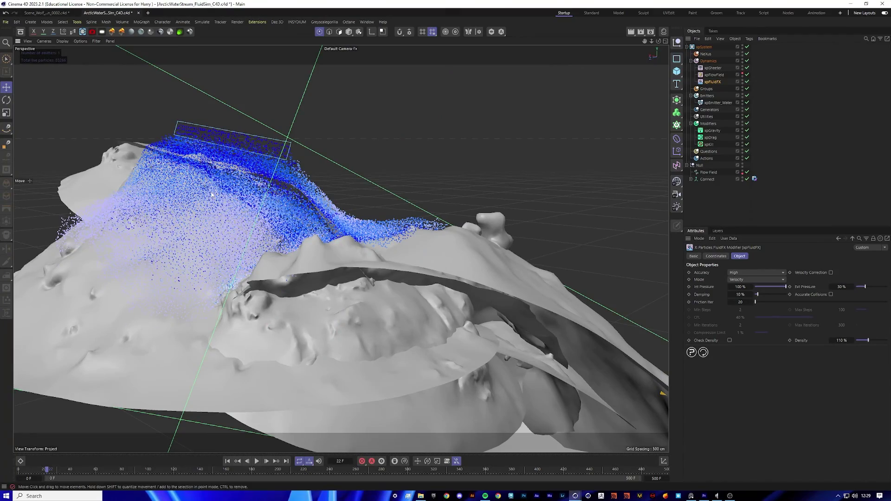
Step: Set the xpSheeter modifier's Max Hole Size to 4 cm and the Max Speed directly below it to 1000 cm
alt+drag(252, 219, 112, 244)
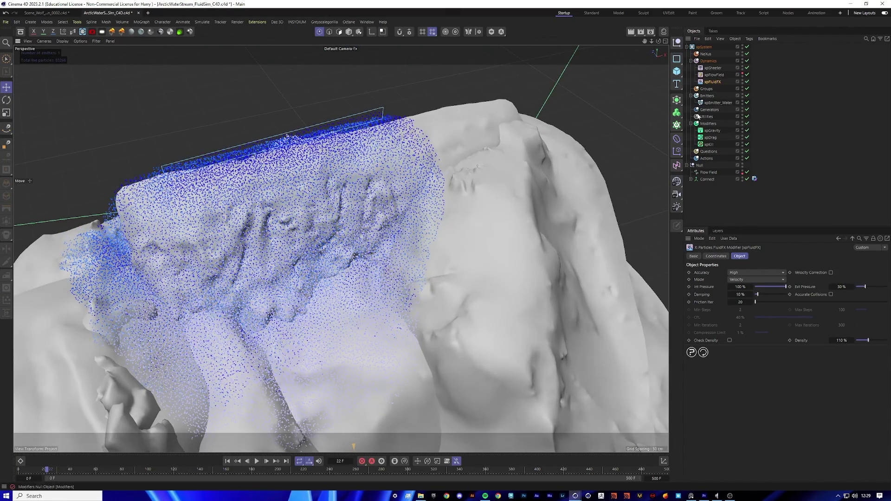
drag(651, 40, 654, 60)
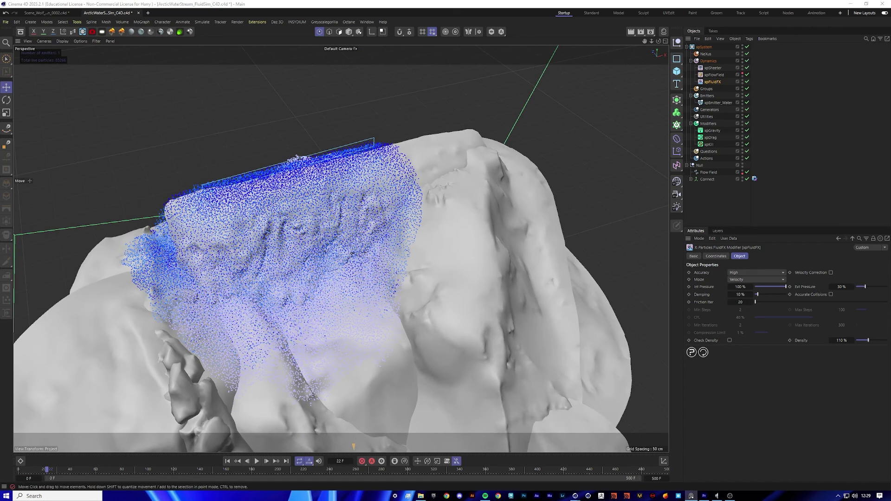
click(713, 68)
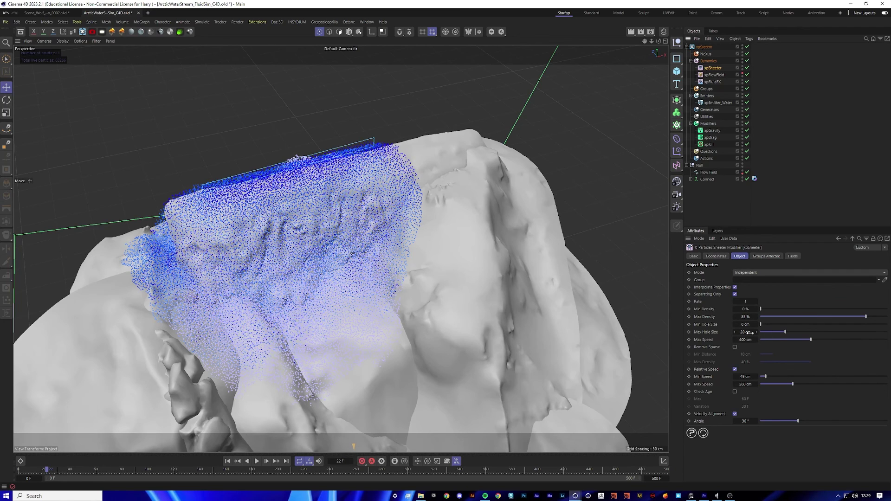
text(4)
key(Return)
key(Tab)
text(1000)
key(Return)
Step: Replay the simulation from the first frame and examine the water particles on the rock from several angles
drag(658, 41, 381, 401)
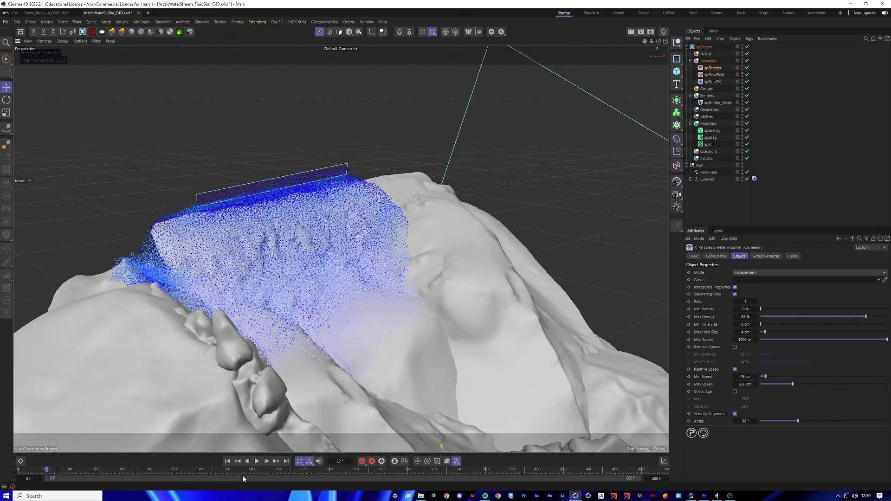
click(228, 461)
click(257, 461)
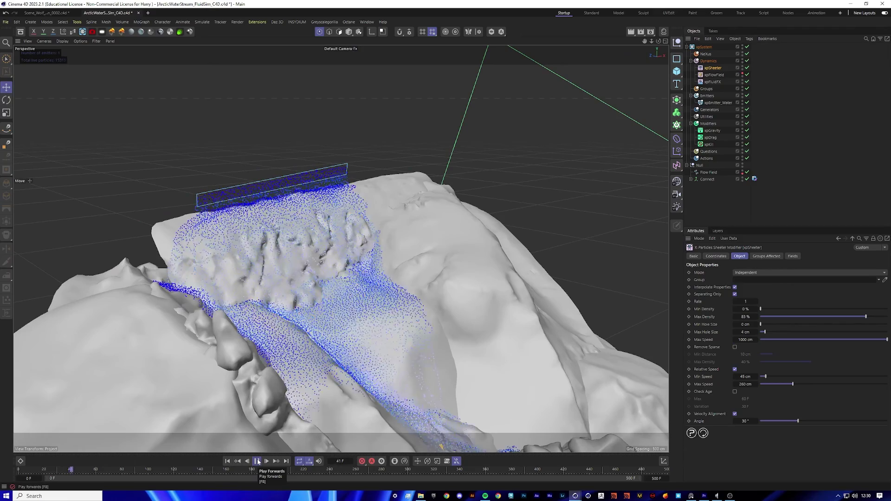
click(257, 462)
mouse_move(647, 41)
mouse_down()
mouse_move(341, 249)
mouse_move(645, 42)
mouse_move(603, 45)
mouse_move(648, 47)
mouse_up()
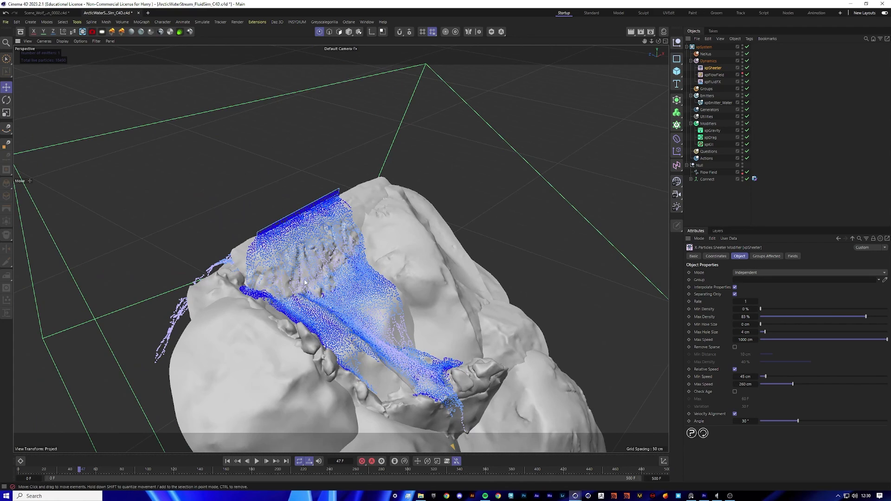
drag(659, 41, 614, 20)
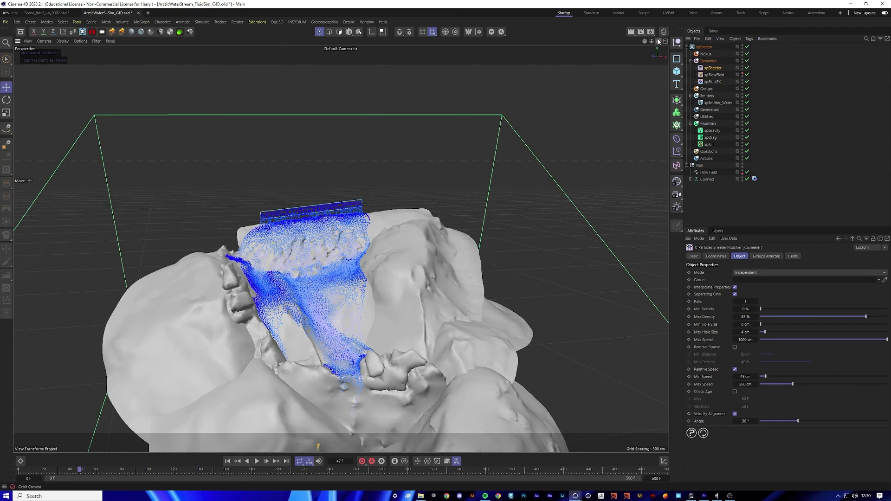
scroll(334, 249, up, 8)
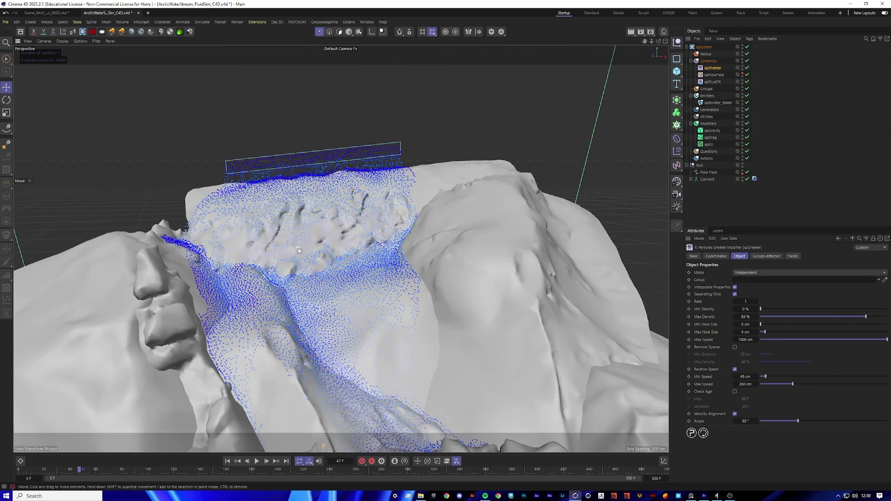
alt+drag(250, 224, 293, 242)
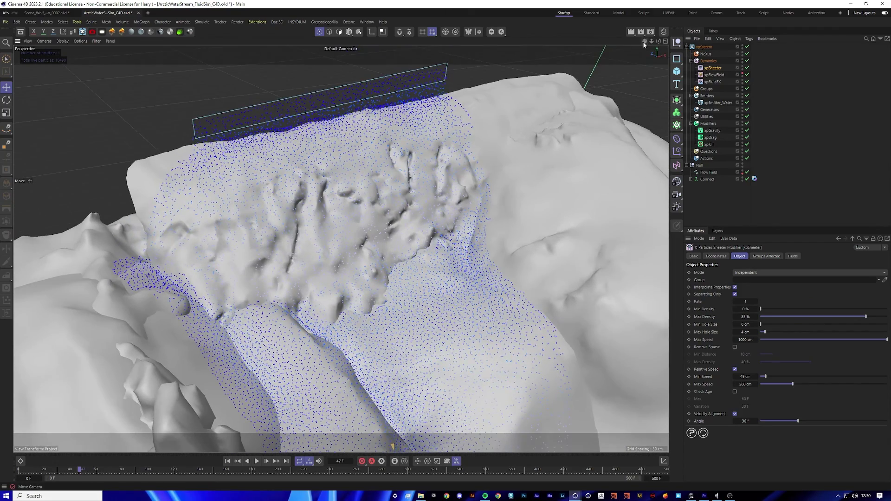
drag(645, 41, 737, 89)
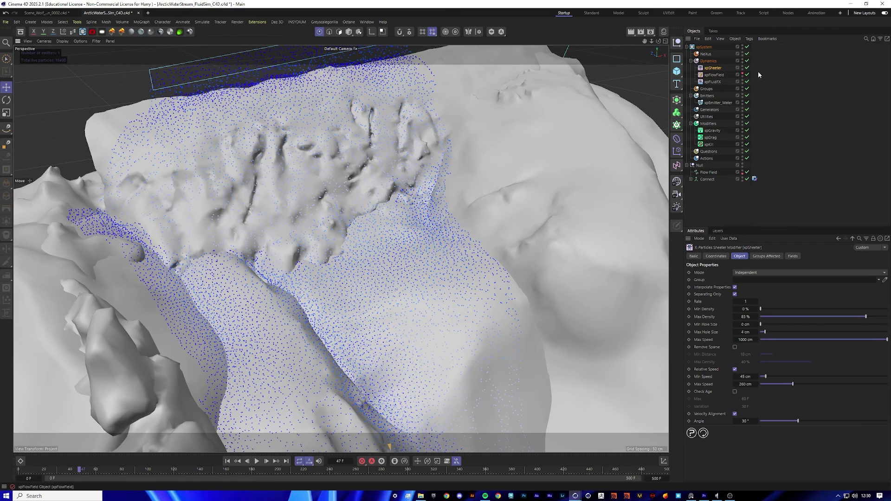
Step: Disable the xpSheeter modifier and replay the simulation from the first frame
click(747, 68)
click(227, 461)
click(256, 461)
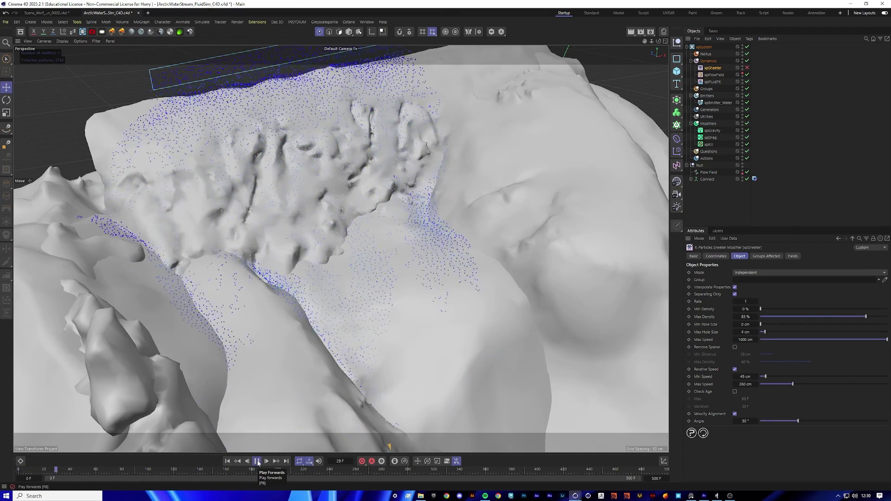
click(257, 461)
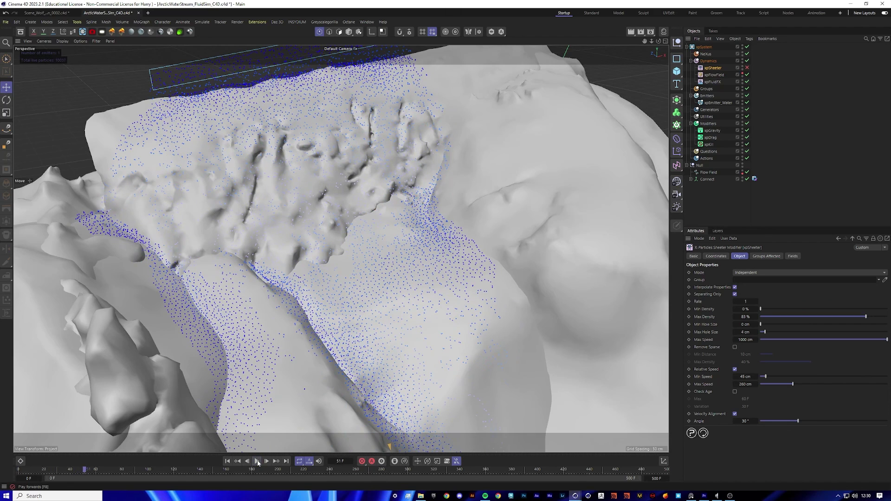
Step: Re-enable the xpSheeter modifier and replay the simulation from the first frame to compare the water flow
click(747, 68)
click(228, 460)
click(259, 460)
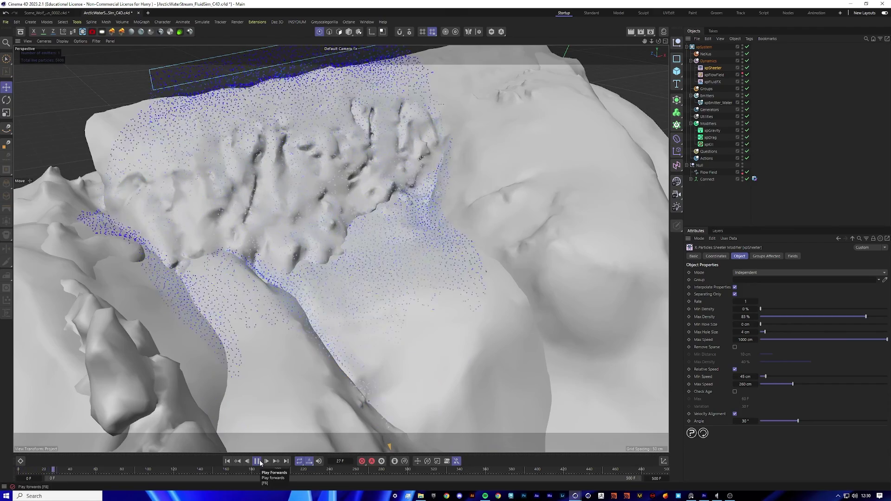
click(260, 460)
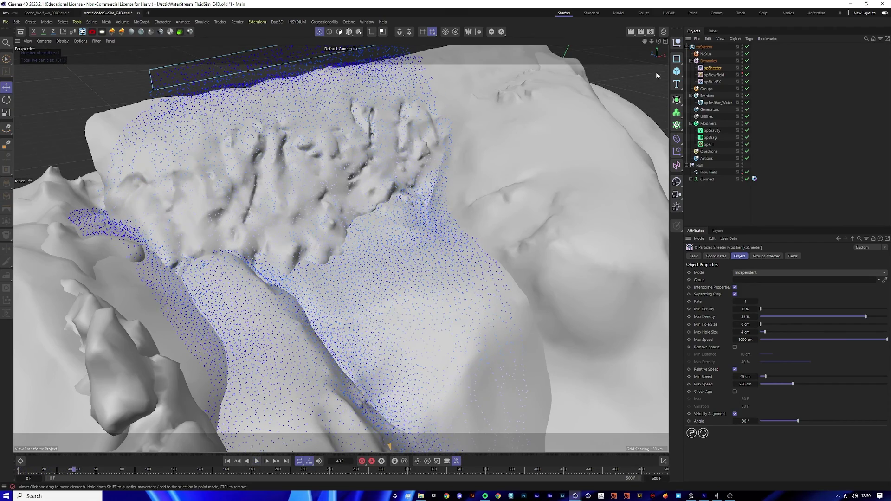
mouse_move(651, 41)
mouse_down()
mouse_move(639, 37)
mouse_move(650, 51)
mouse_up()
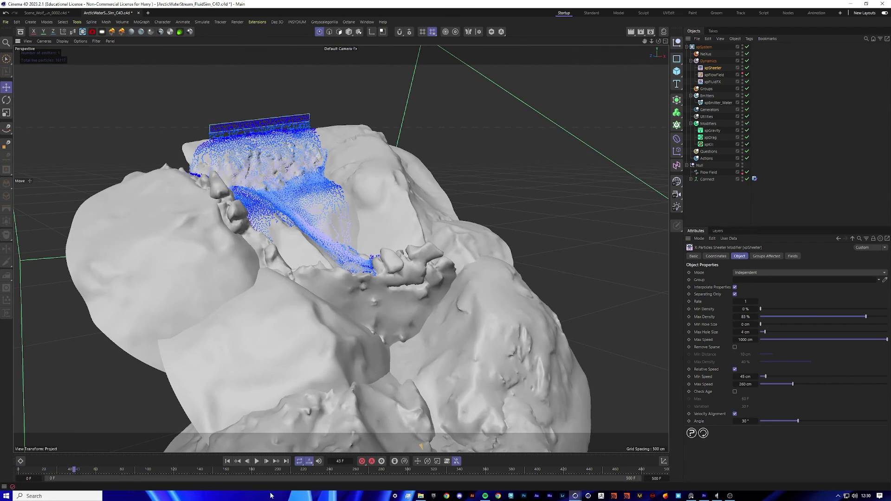
click(256, 461)
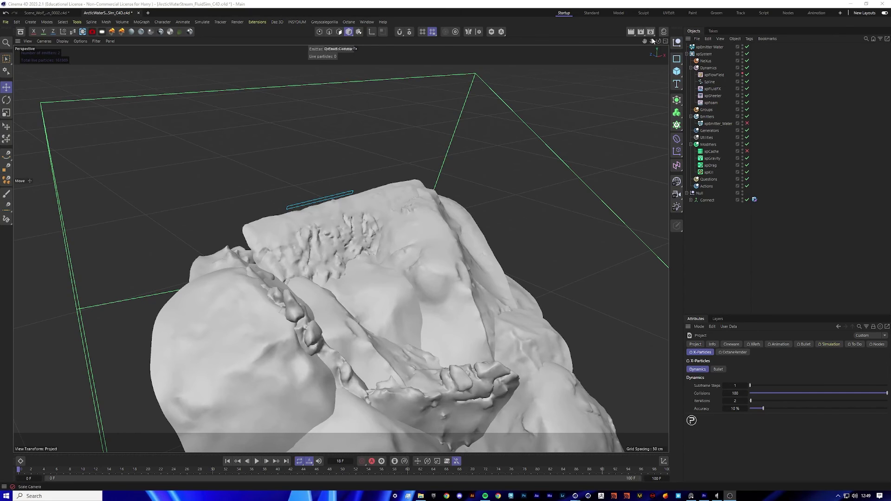
Step: Delete the disabled xpEmitter_Water and place the top-level xpEmitter Water object in the Emitters group
drag(658, 41, 594, 60)
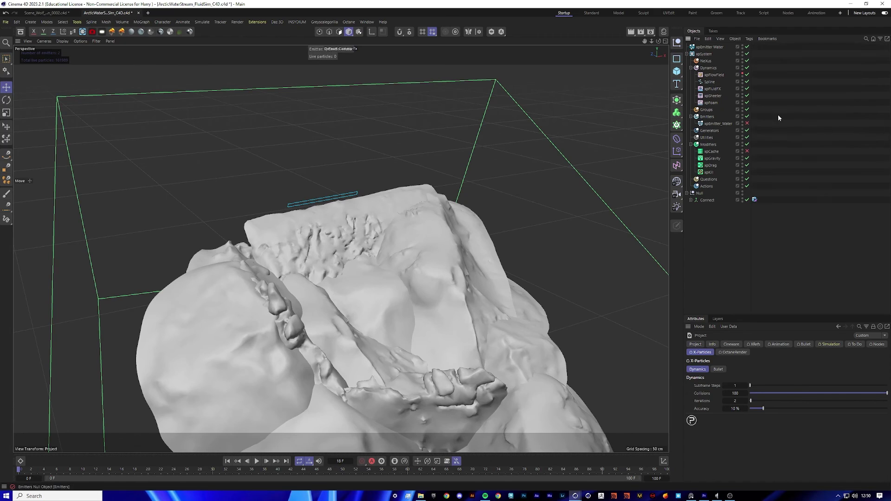
click(712, 96)
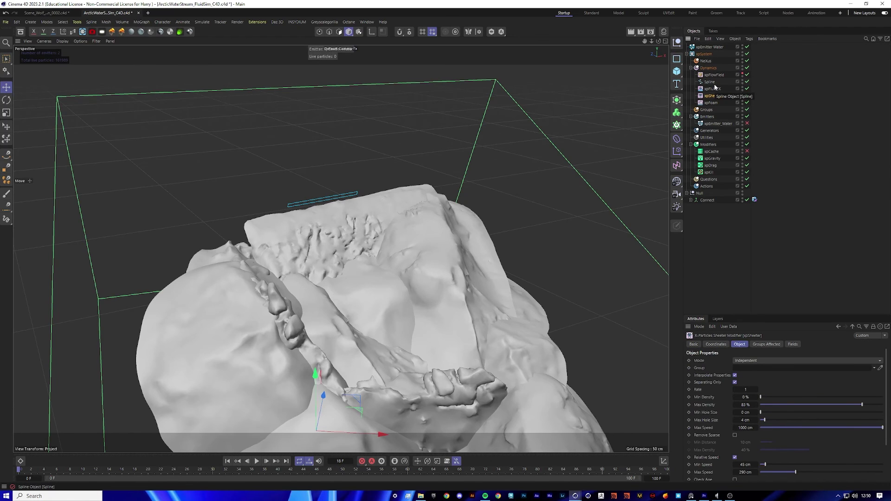
click(720, 124)
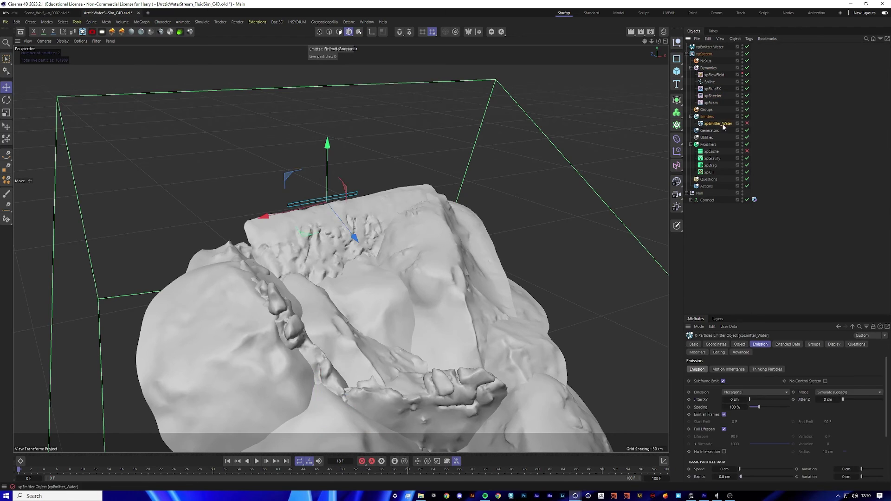
key(Delete)
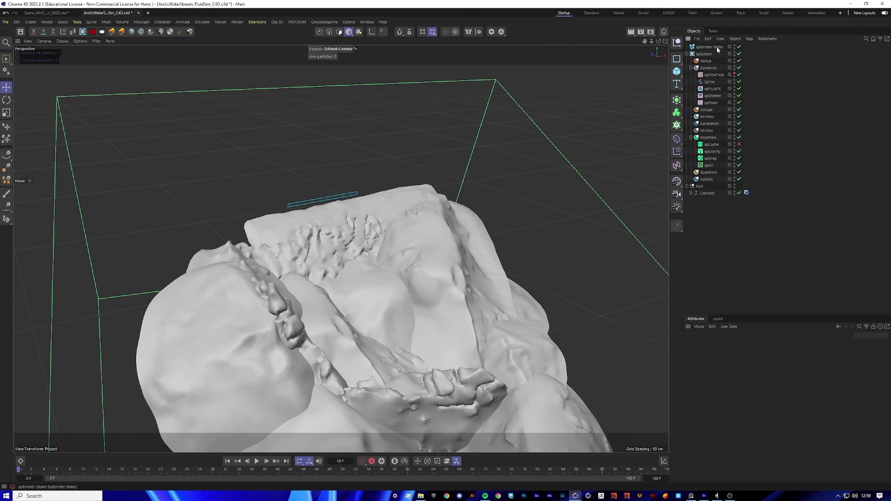
drag(717, 46, 708, 116)
scroll(310, 204, up, 3)
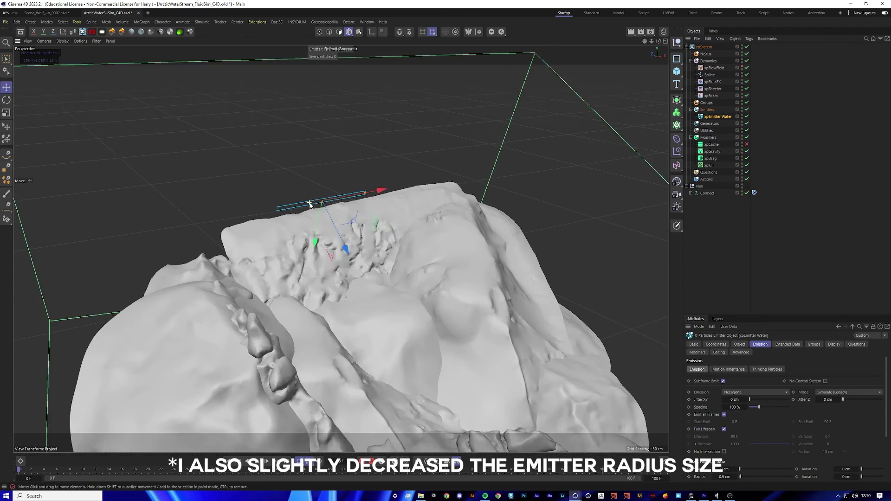
mouse_move(310, 204)
alt+mouse_down()
mouse_move(278, 166)
mouse_move(391, 222)
mouse_move(302, 217)
alt+mouse_up()
scroll(276, 270, down, 4)
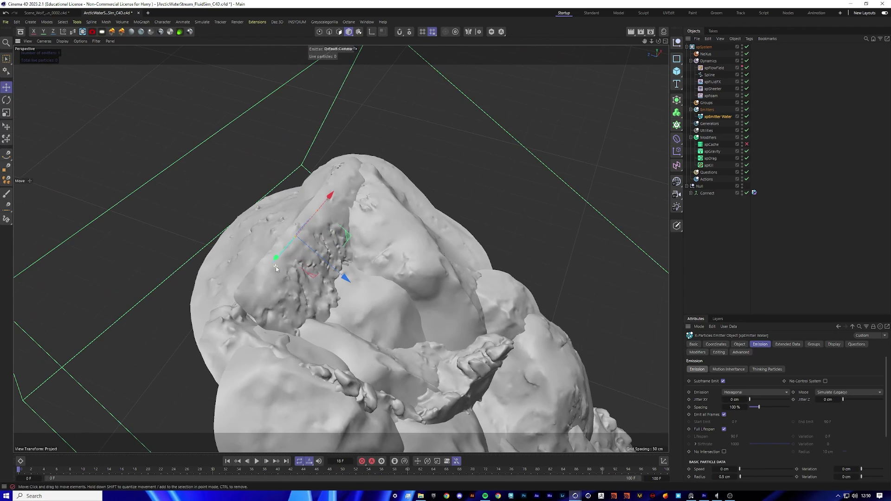
Step: Deselect all objects and display the project's X-Particles dynamics settings
click(772, 271)
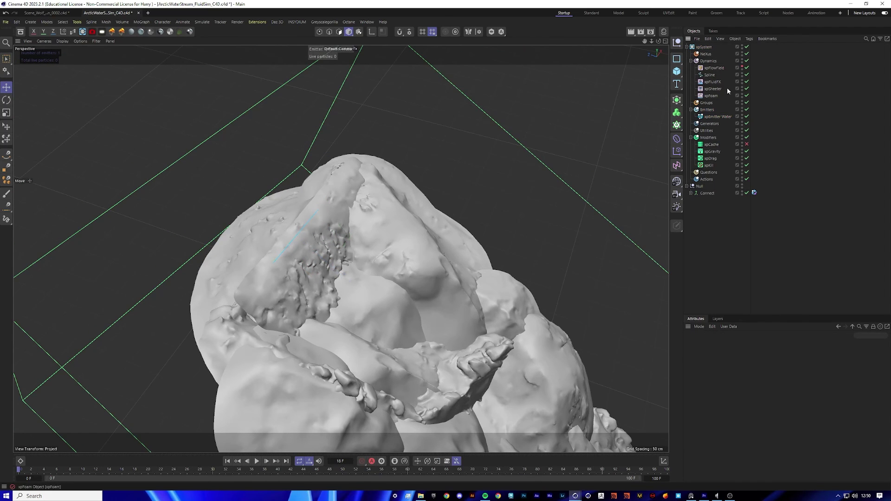
click(701, 326)
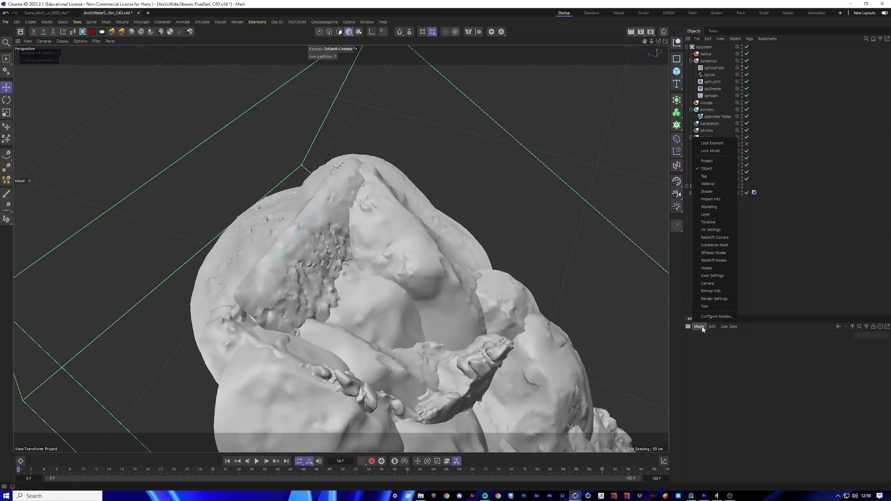
click(718, 161)
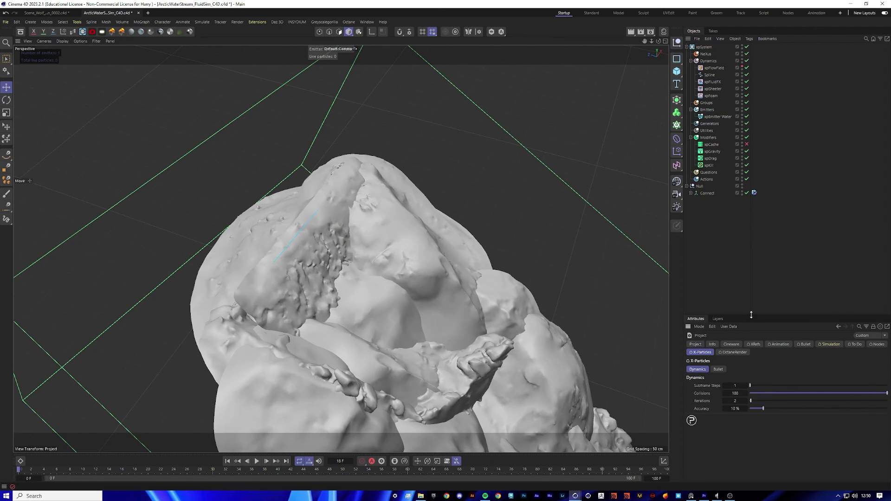
Step: Play the simulation for about 19 frames and inspect how the particles spread over the rock
alt+drag(344, 241, 321, 199)
click(257, 462)
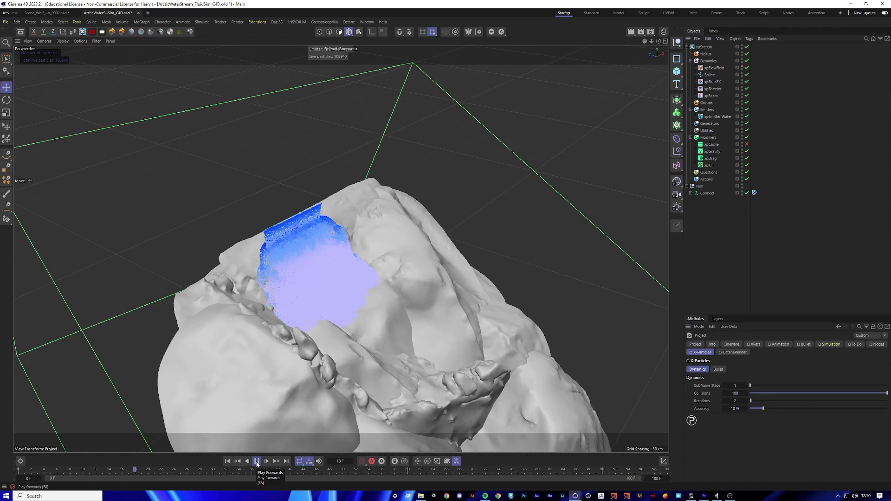
click(256, 461)
alt+drag(297, 260, 340, 249)
alt+right_drag(341, 248, 341, 249)
drag(651, 41, 645, 2)
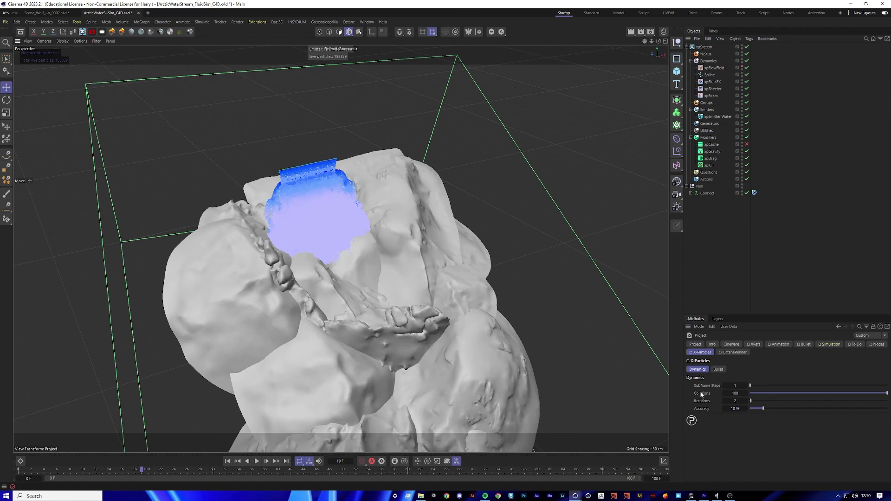
Step: Set the X-Particles dynamics Subframe Steps to 3 and Iterations to 4
click(735, 386)
click(727, 401)
text(4)
key(Return)
Step: Rewind to the first frame and play the simulation to about frame 65 with a closer view of the waterfall
click(228, 461)
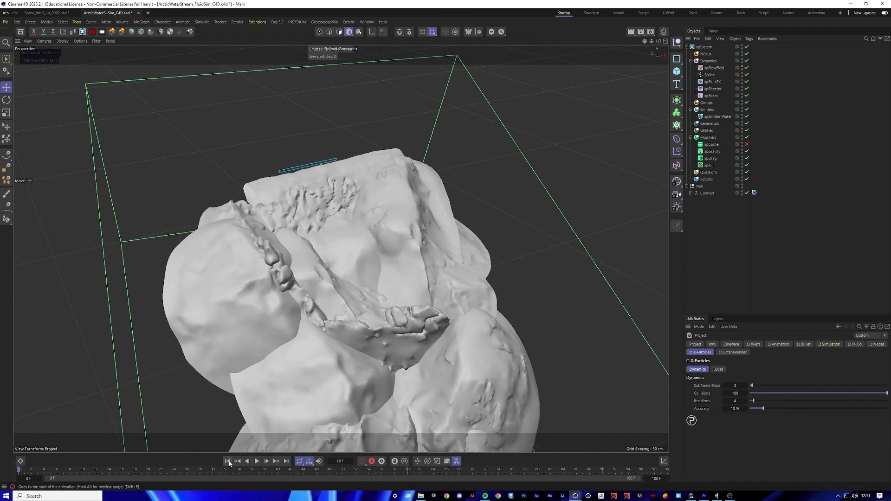
scroll(300, 193, up, 5)
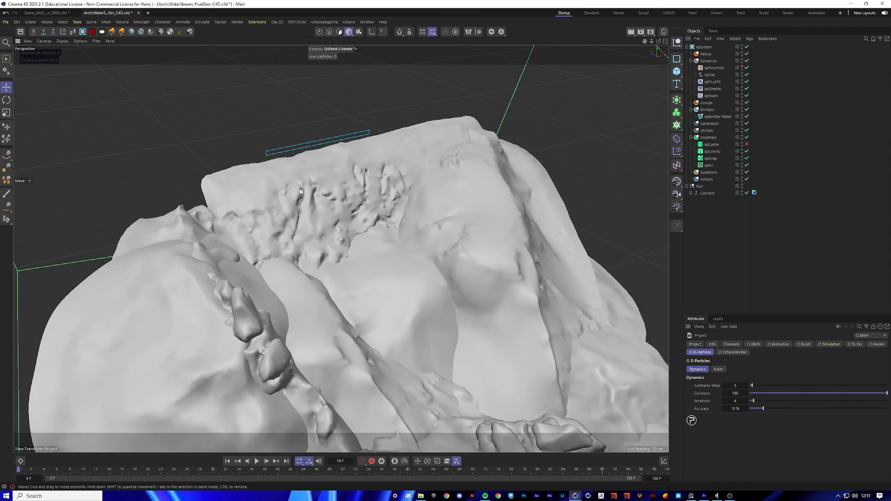
click(256, 462)
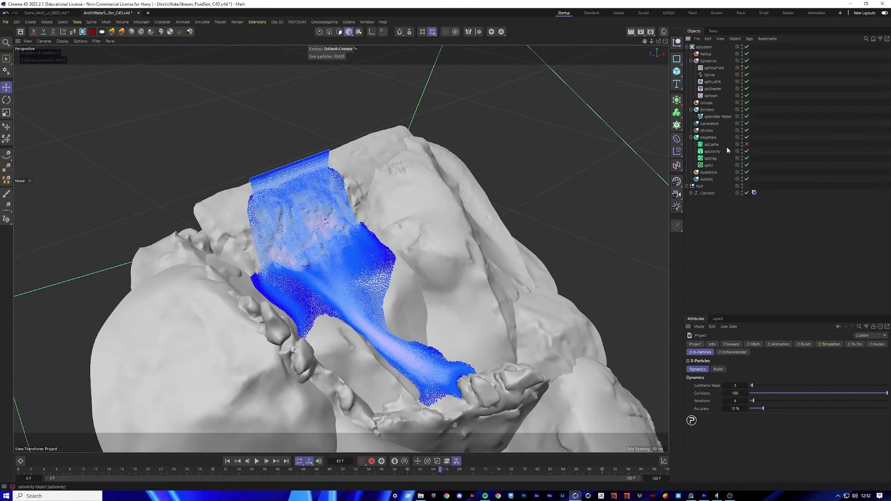
click(717, 144)
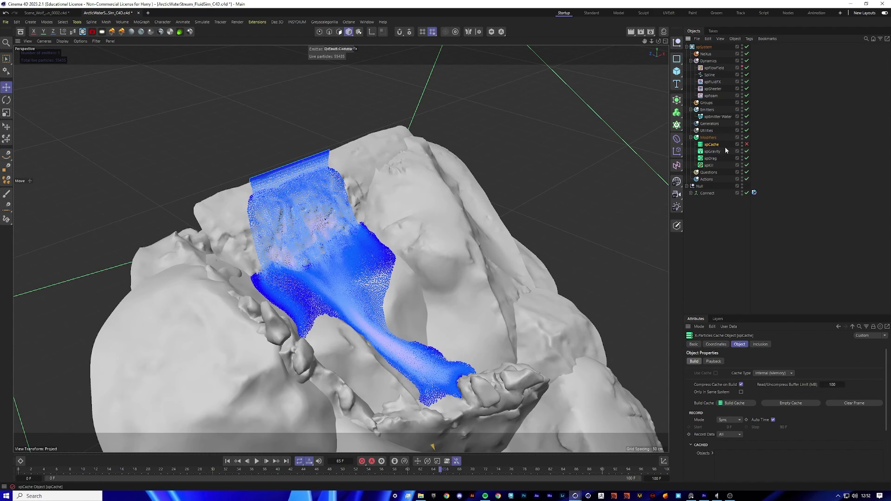
key(shift+c)
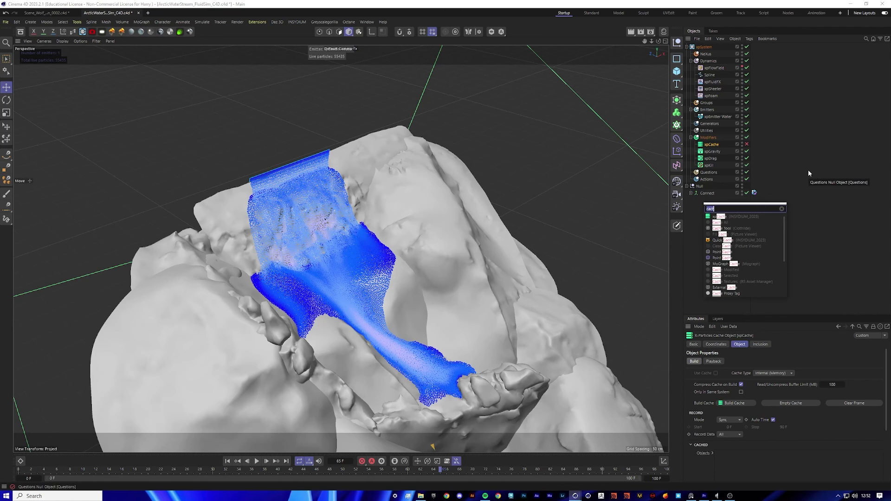
click(749, 233)
Step: Set the xpCache object's cache type to External (Files) and enable the object
click(717, 144)
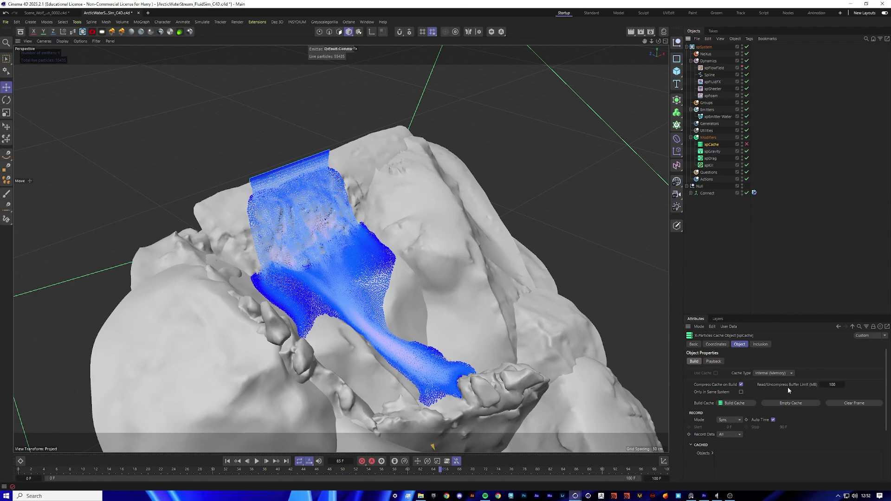
click(776, 374)
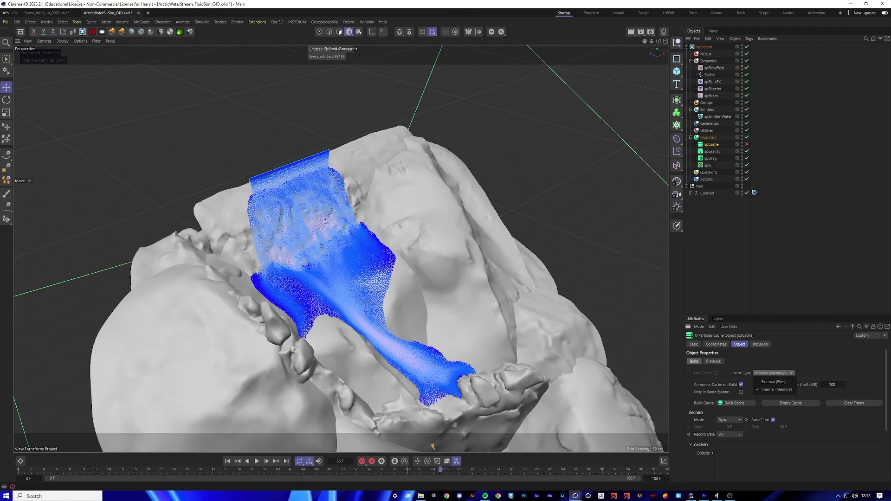
click(787, 384)
click(755, 82)
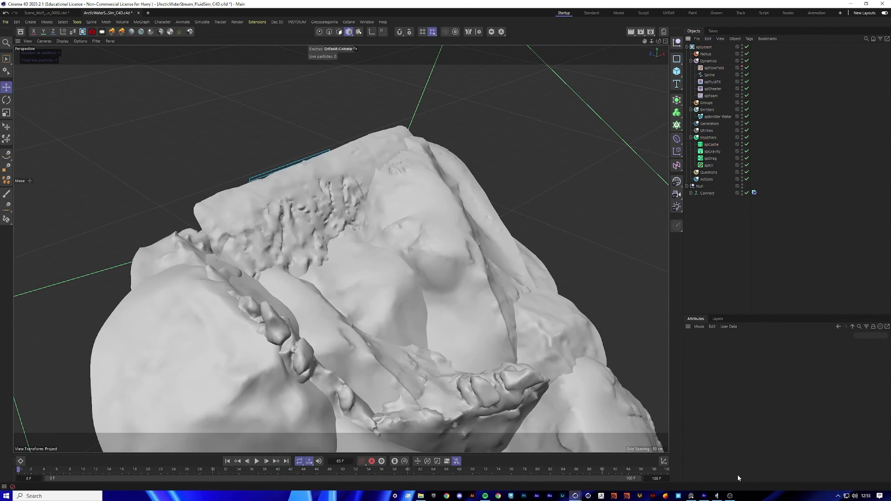
Step: Play back the cached water simulation and examine how it streams down the rock formation
drag(652, 41, 619, 0)
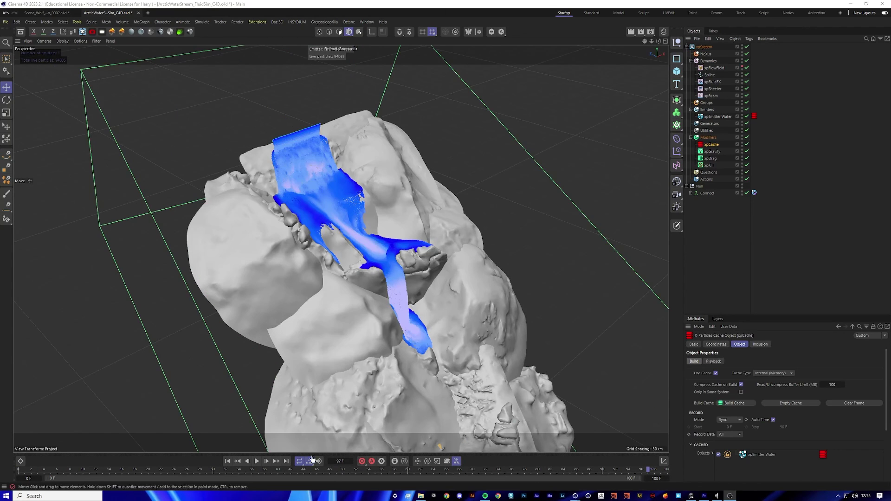
click(248, 463)
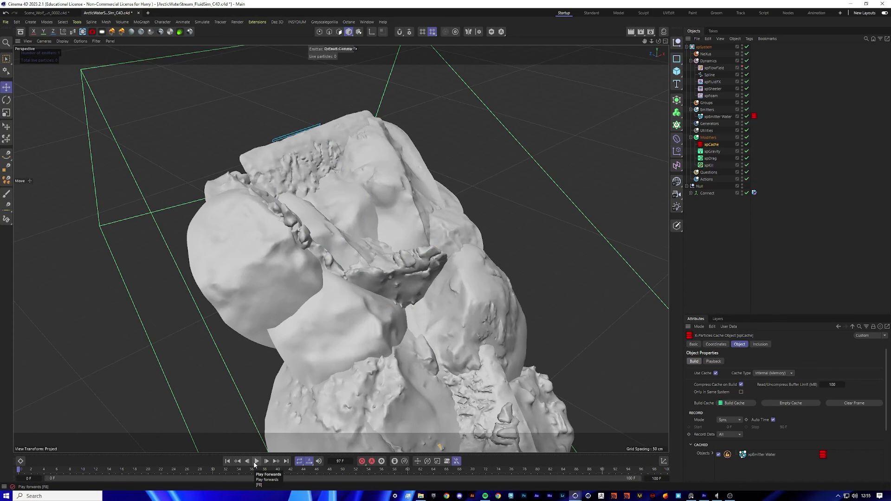
click(256, 461)
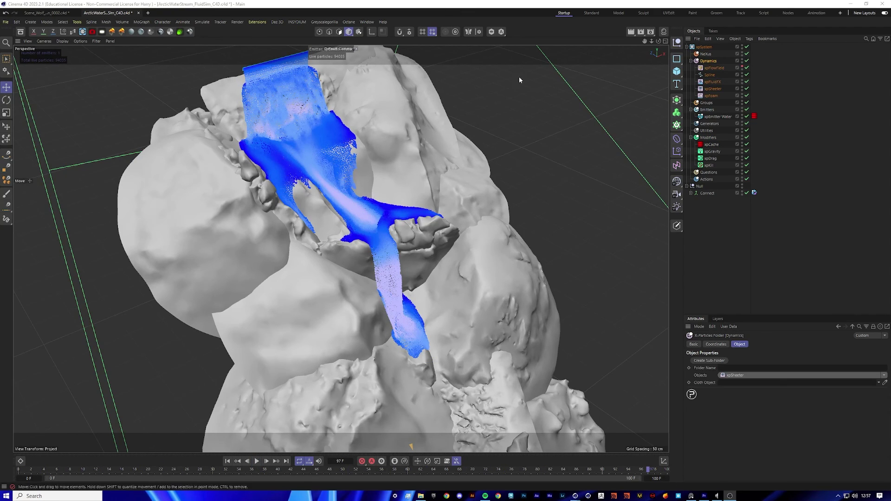
Step: Add a second xpFoam object from the Dynamics folder and enlarge the area showing its attributes
drag(645, 45, 645, 45)
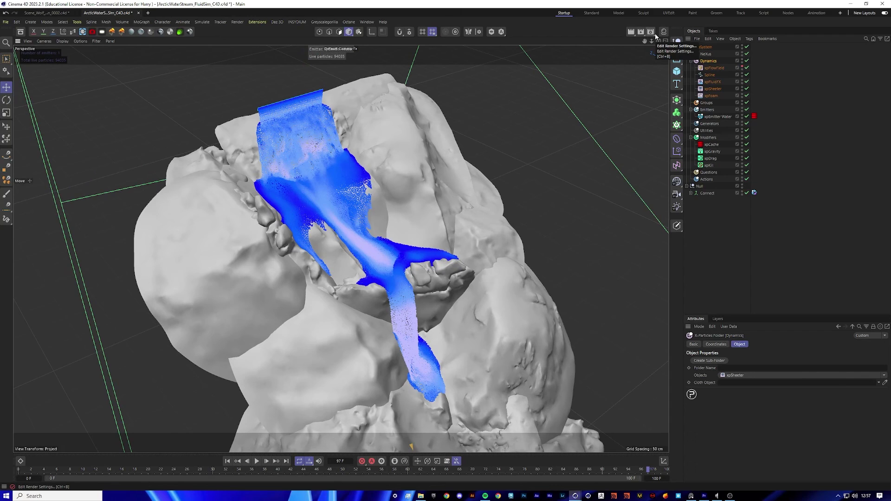
click(880, 375)
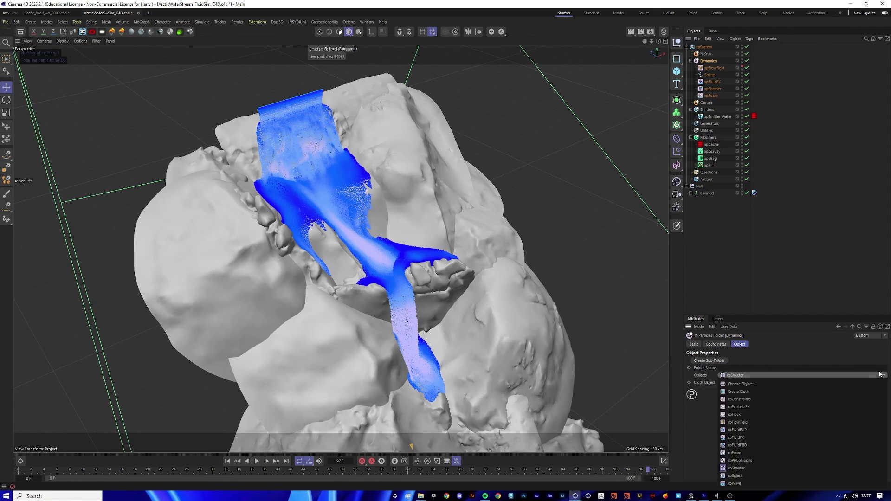
click(766, 452)
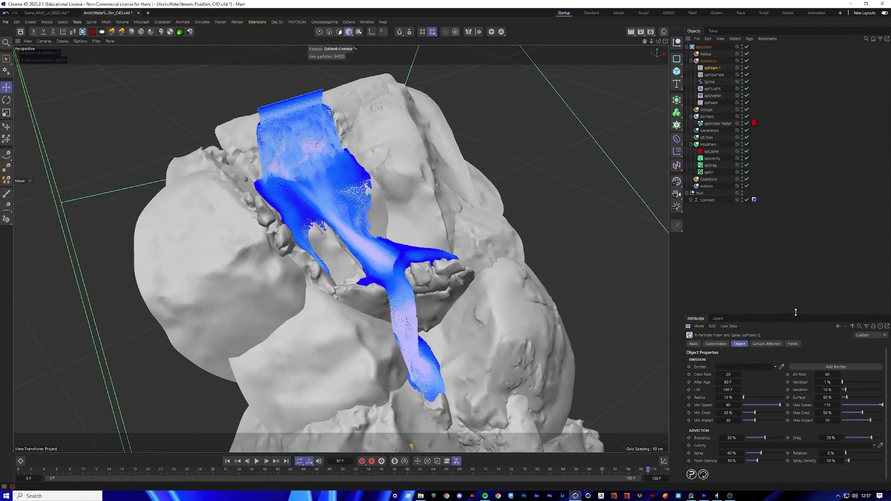
drag(794, 315, 789, 251)
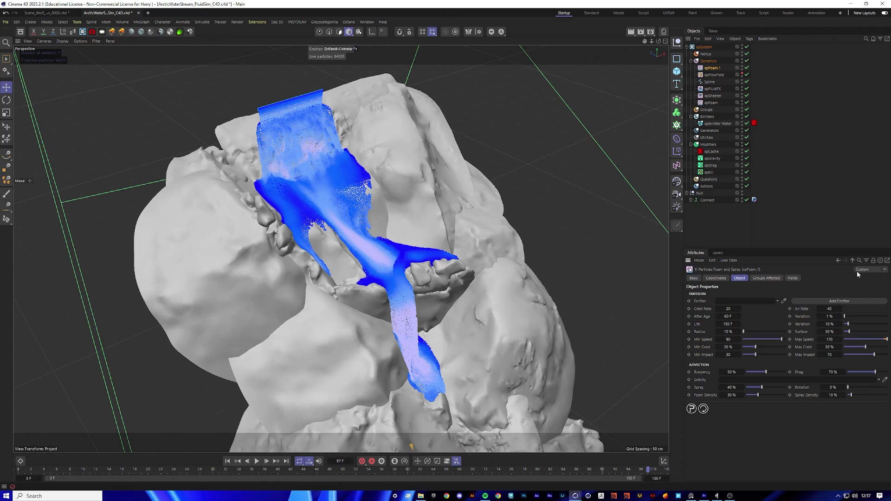
Step: Add a new emitter for the foam object and rename it xpEmitter_Foam
click(843, 300)
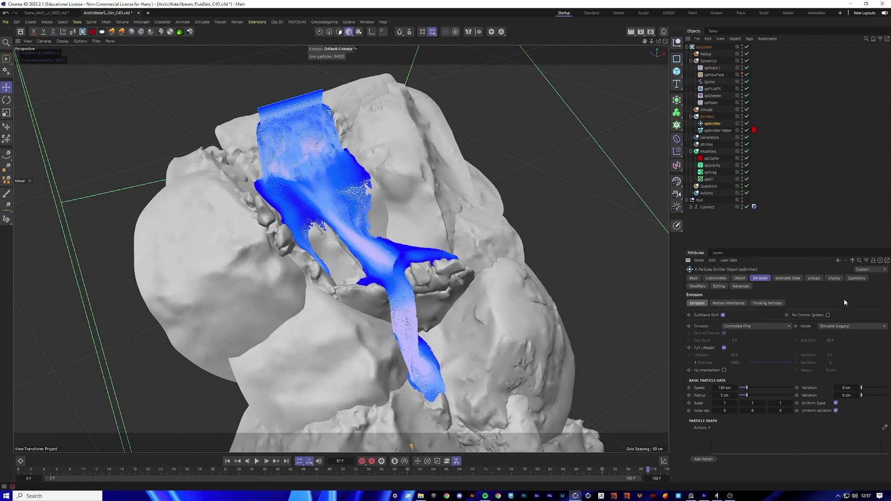
double_click(713, 124)
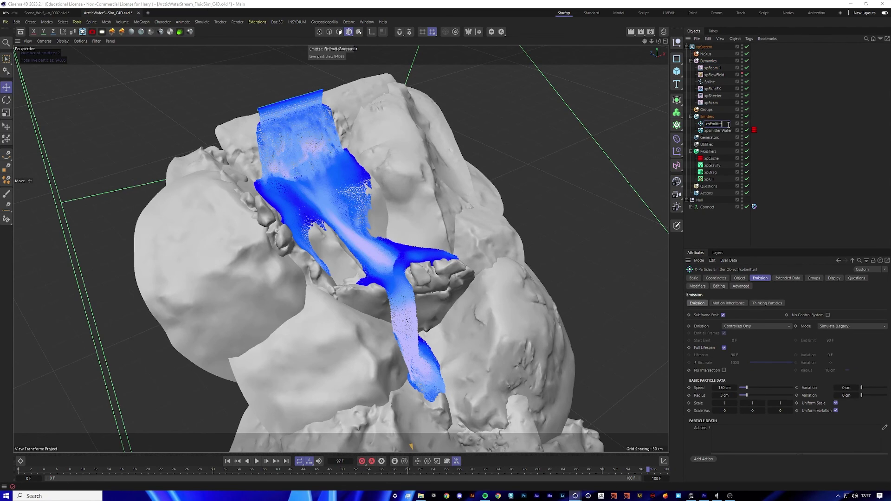
text(_Foam)
key(Return)
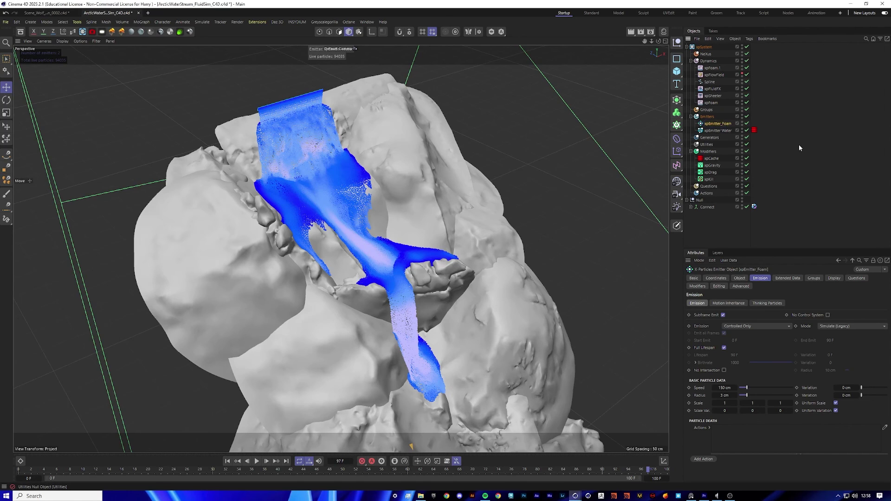
Step: Set the new xpFoam object's After Age to 5 F
click(712, 68)
scroll(358, 166, up, 3)
scroll(358, 166, up, 2)
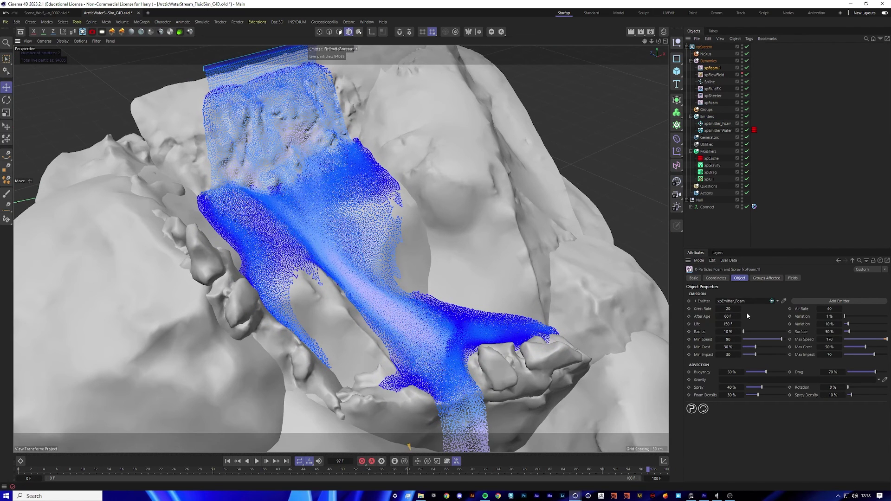
double_click(727, 316)
key(BackSpace)
drag(645, 42, 645, 42)
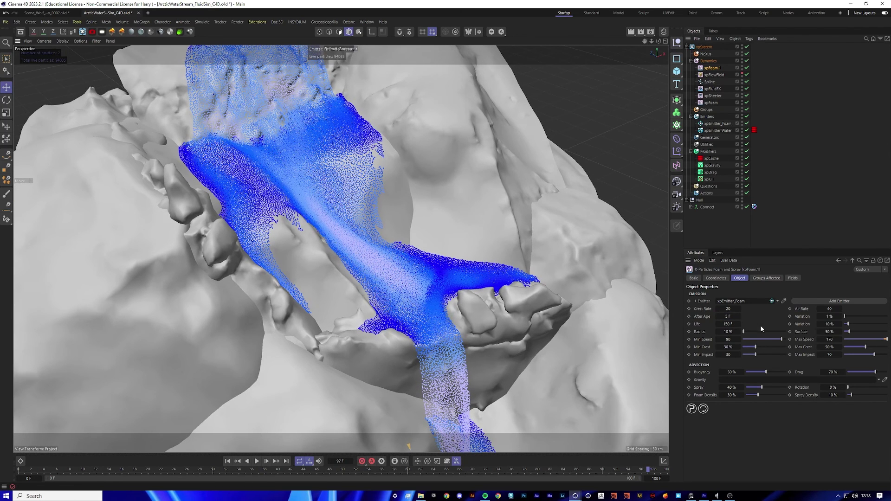
Step: Set the foam's Min Speed to 45 and Min Crest to 3%
click(729, 340)
key(BackSpace)
text(48)
key(Return)
click(727, 347)
text(5)
key(Return)
Step: Set the foam's Air Rate to 0, Max Speed to 155, Max Crest to 85% and Min Impact to 35
click(829, 309)
click(830, 340)
text(15)
key(Tab)
key(BackSpace)
text(85)
key(Return)
key(Delete)
key(0)
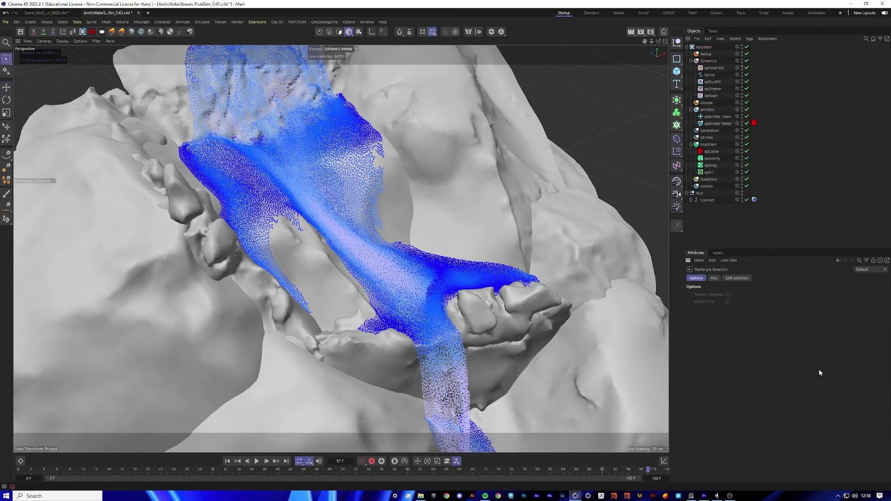
click(714, 68)
key(ctrl+z)
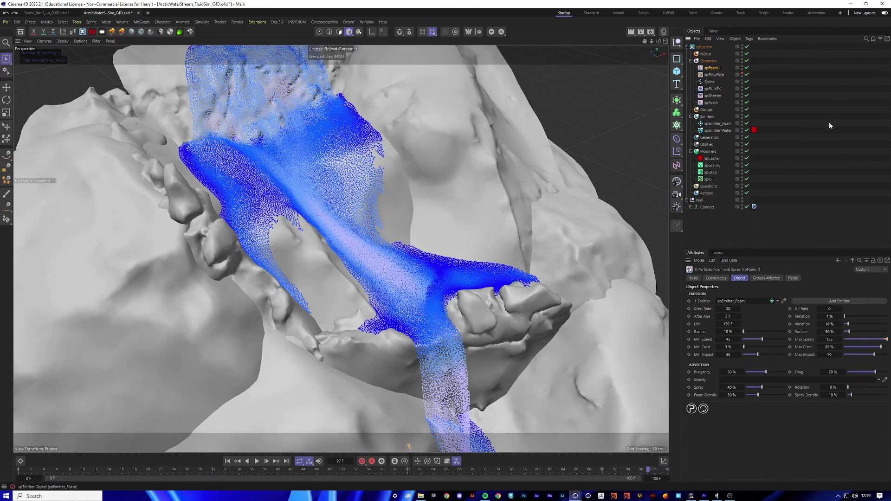
Step: Set the foam's Buoyancy to 0.05%
click(730, 372)
key(BackSpace)
text(0.05)
key(Return)
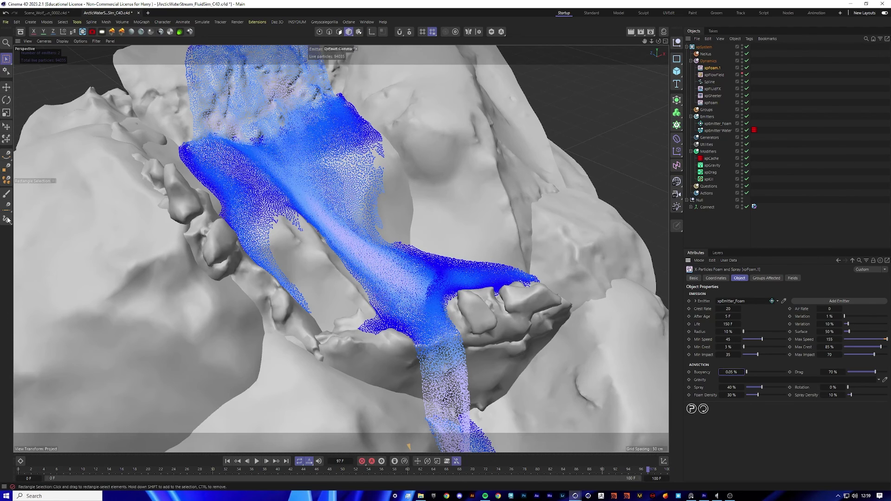
Step: Set the xpEmitter_Foam particles' Editor Display to Dots and deselect the emitter
scroll(341, 249, down, 1)
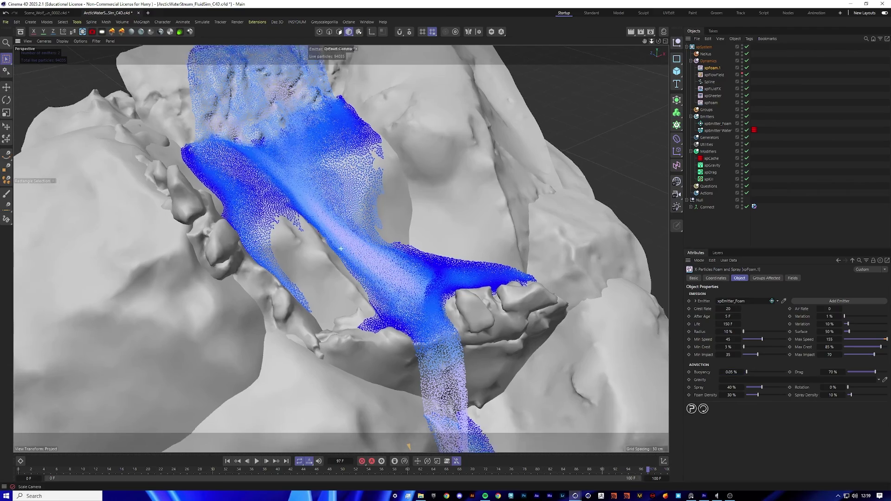
drag(651, 42, 634, 43)
click(717, 124)
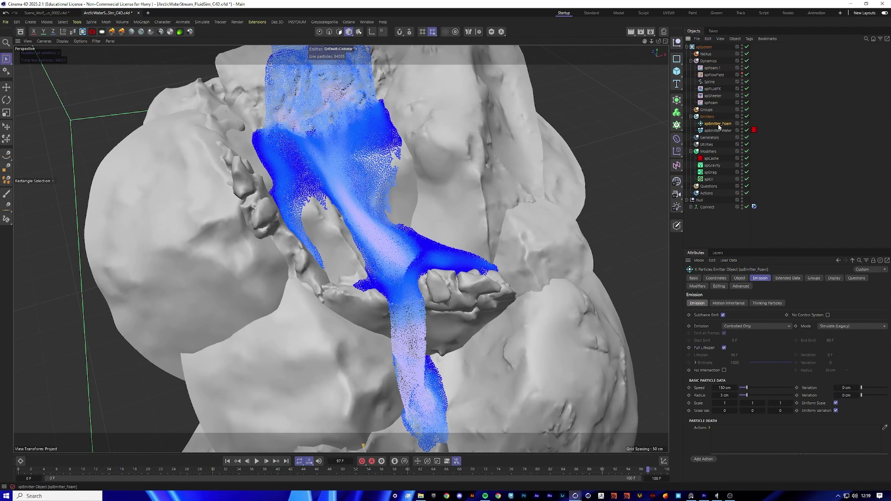
click(834, 278)
click(753, 396)
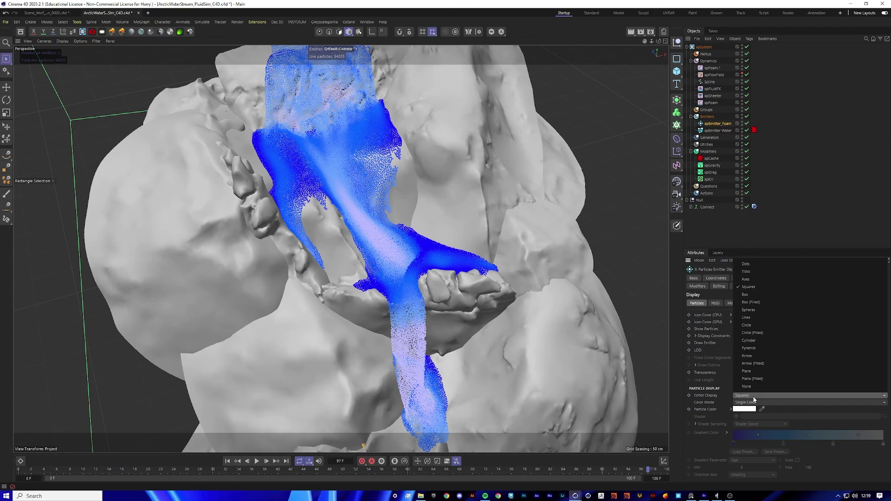
click(766, 264)
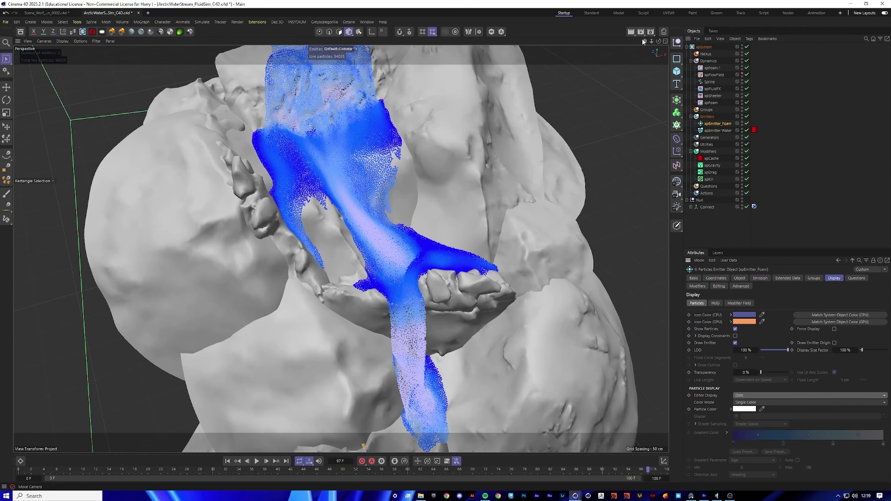
drag(652, 41, 642, 42)
click(839, 153)
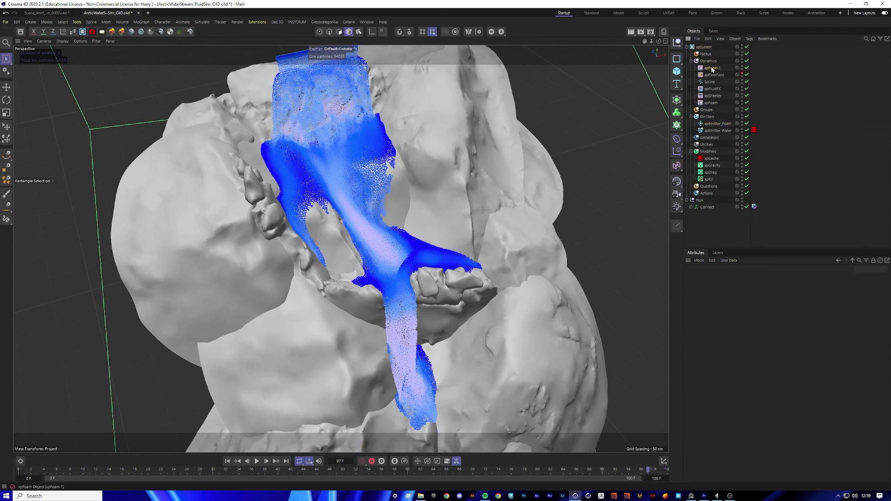
Step: Rewind the animation to the first frame and disable the xpCache object
click(713, 68)
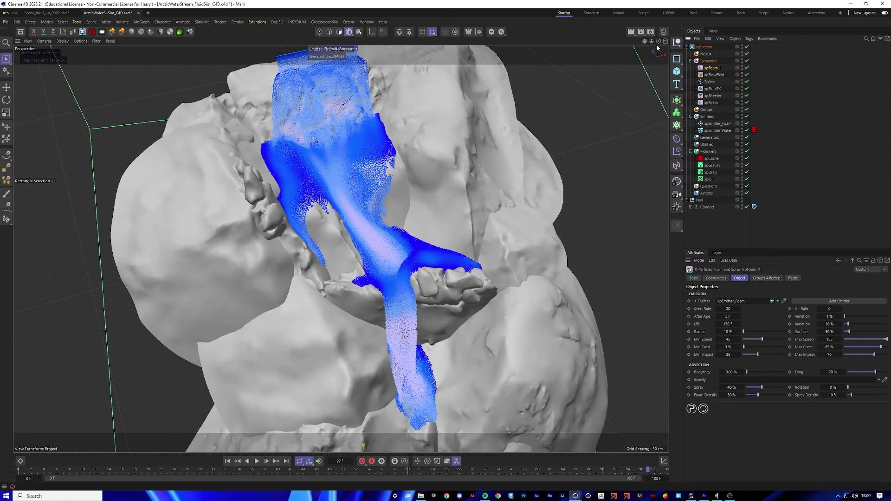
drag(658, 41, 636, 70)
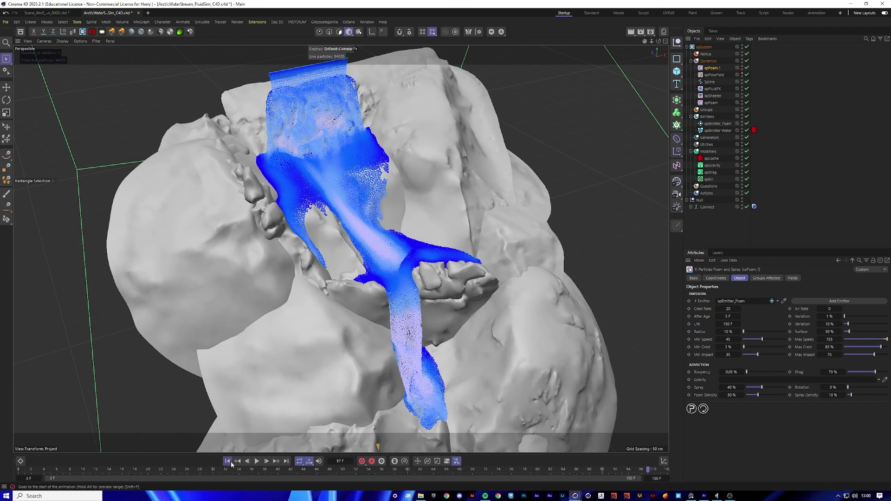
click(227, 461)
click(764, 144)
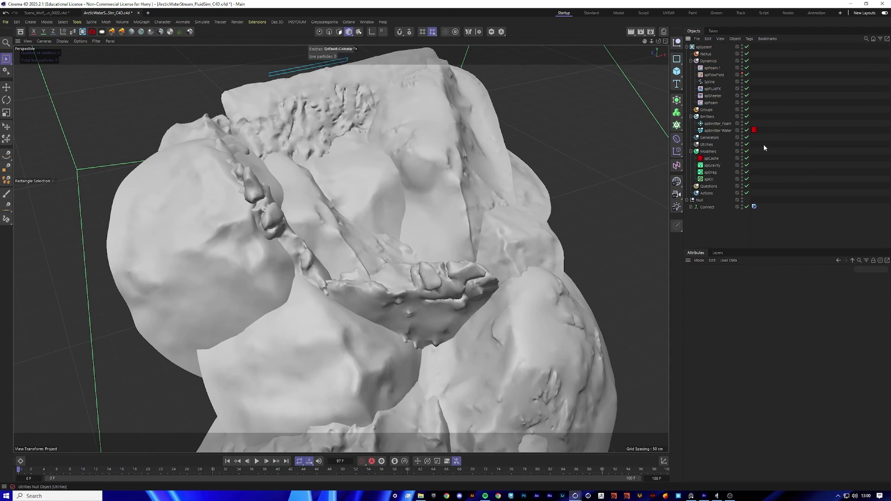
click(747, 158)
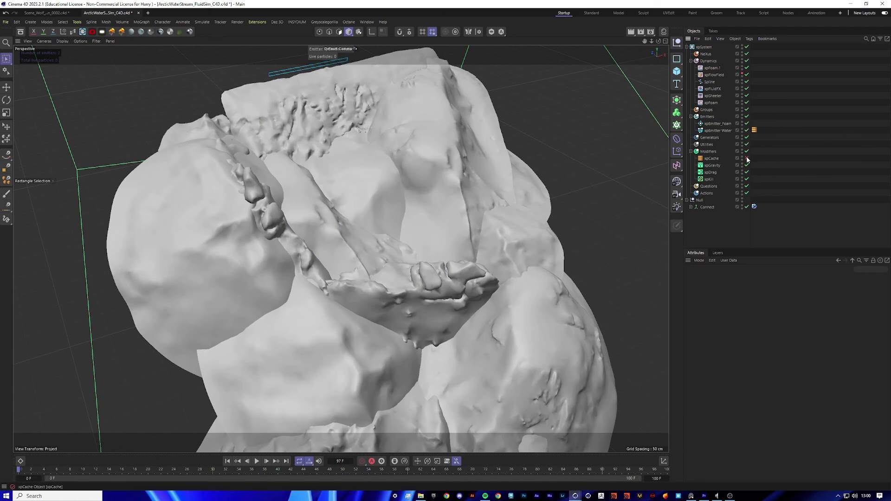
Step: Play the simulation to frame 28, examine the foam particles up close, and continue playing to frame 44
click(257, 462)
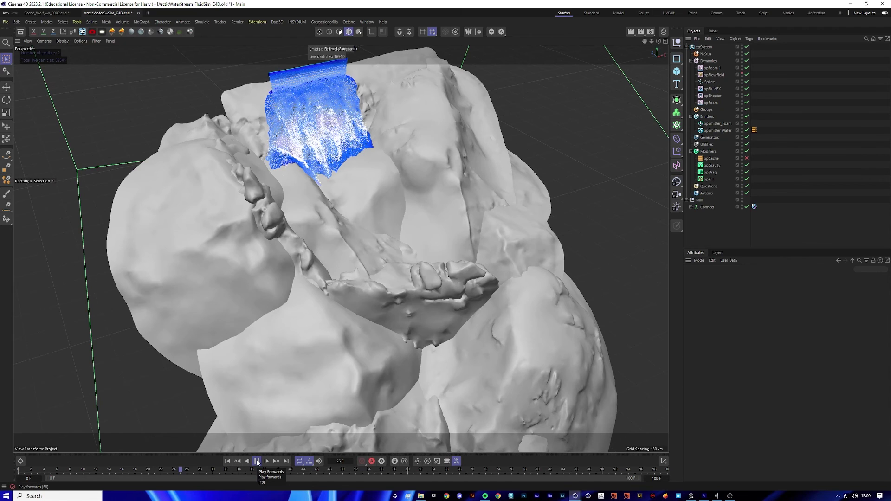
click(259, 462)
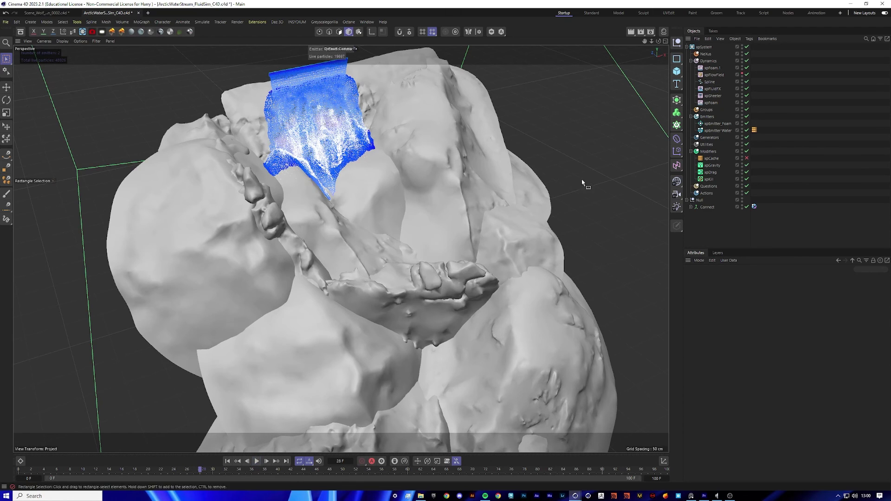
drag(644, 42, 454, 185)
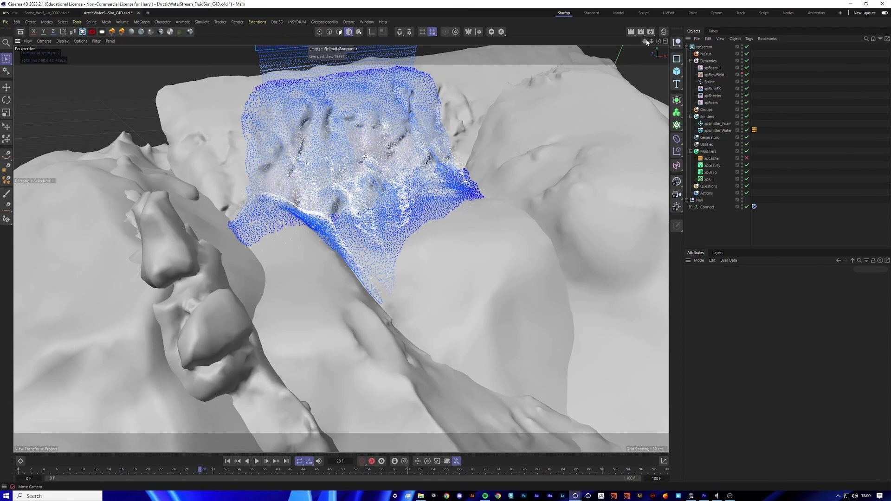
drag(644, 42, 371, 324)
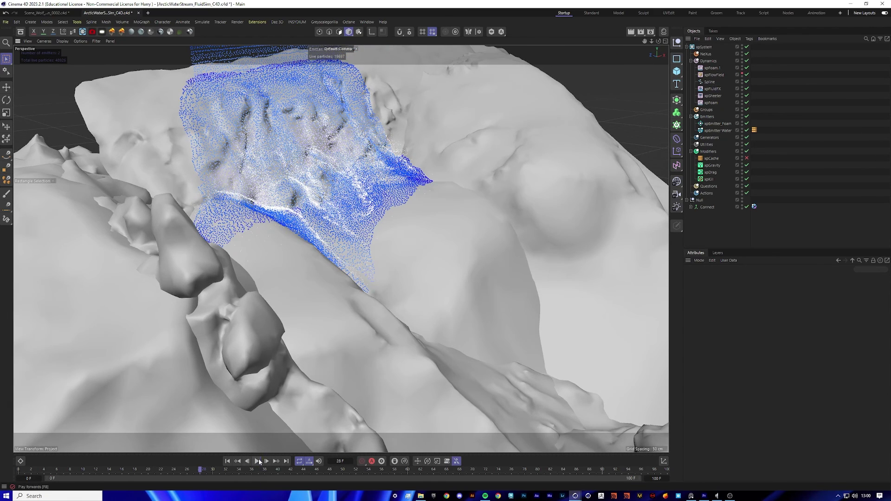
click(257, 461)
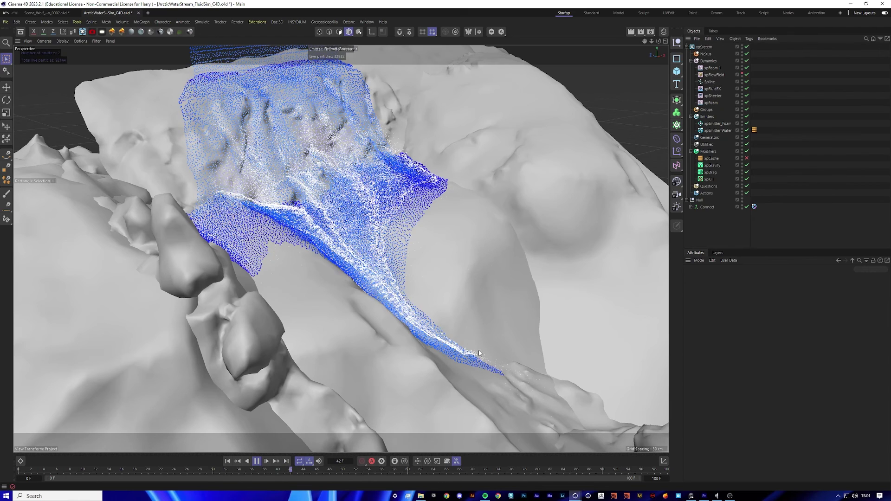
click(257, 460)
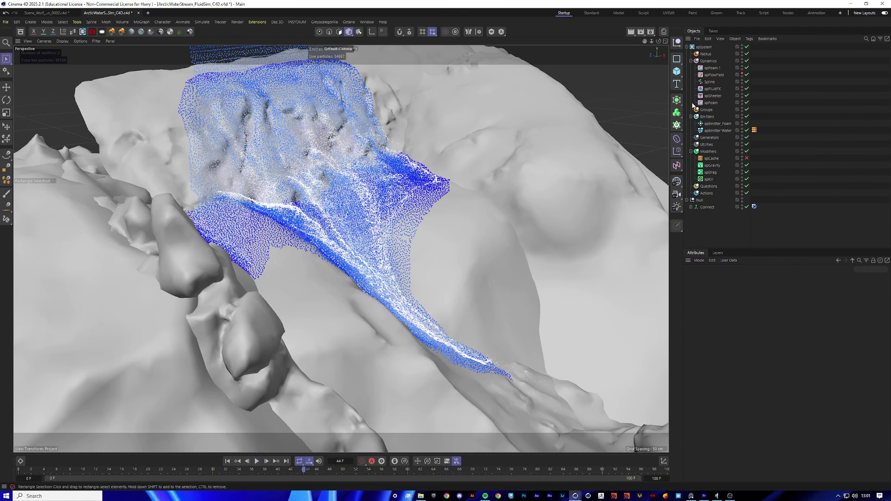
Step: Play the cached water and foam simulation to frame 91 and examine the foam around the ledge and waterfall
drag(651, 40, 639, 47)
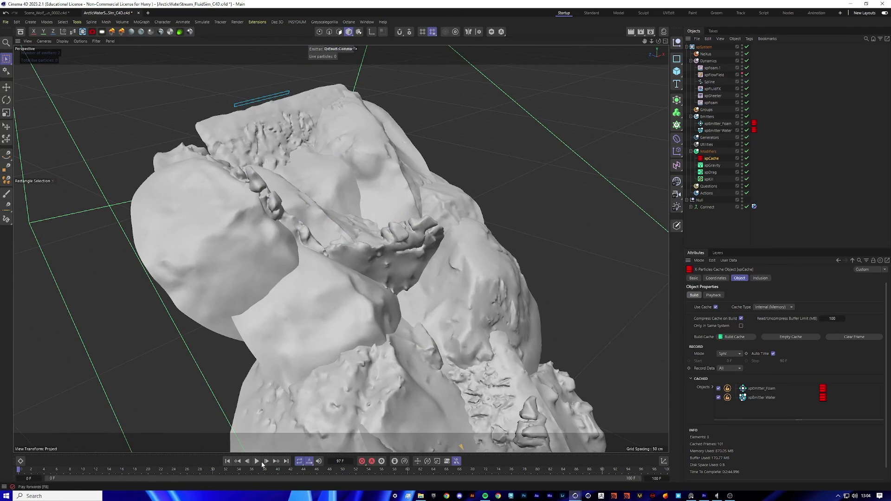
click(257, 461)
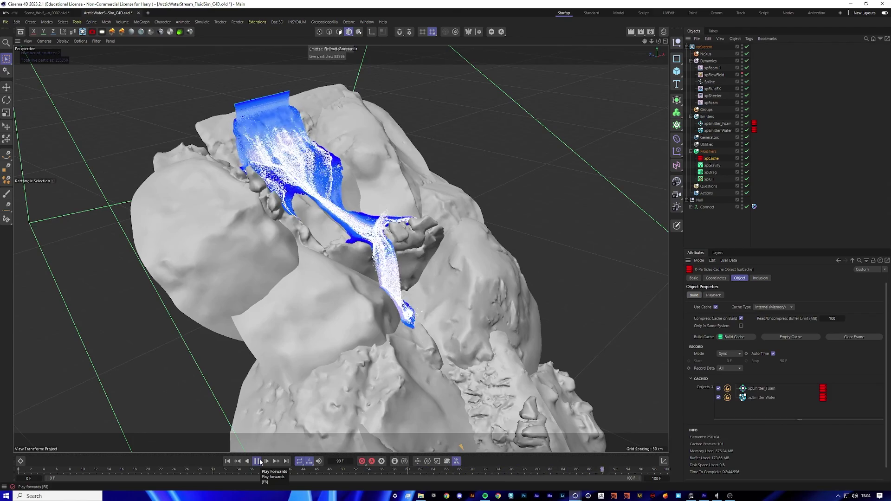
click(260, 462)
scroll(398, 273, up, 3)
scroll(405, 278, up, 5)
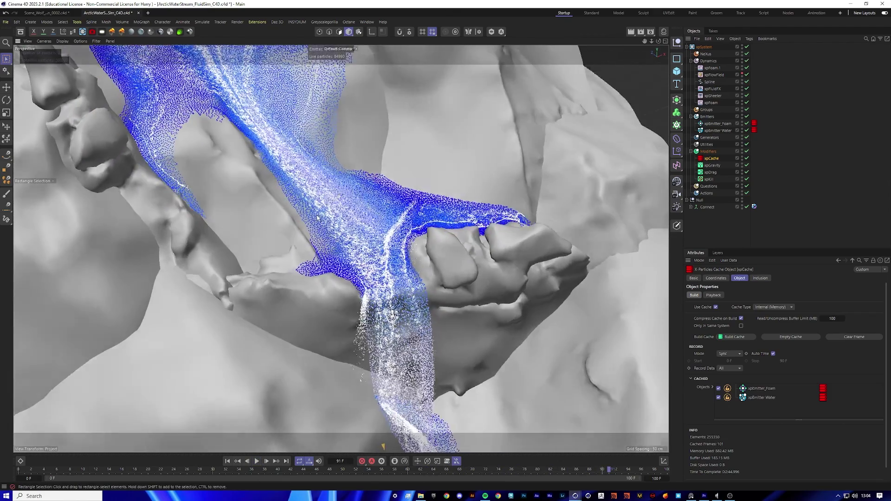
alt+drag(317, 218, 246, 91)
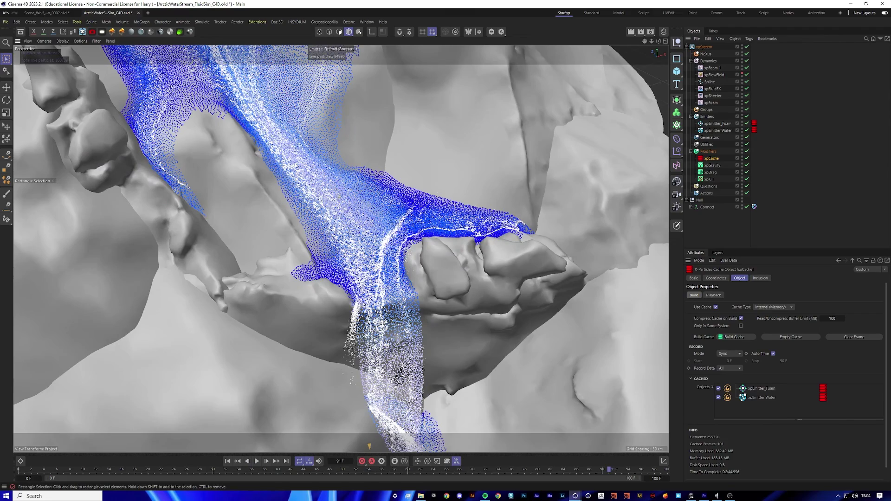
alt+drag(381, 280, 366, 239)
alt+drag(448, 280, 388, 250)
alt+right_drag(388, 251, 352, 259)
mouse_move(361, 297)
alt+mouse_down()
mouse_move(398, 382)
mouse_move(366, 331)
alt+mouse_up()
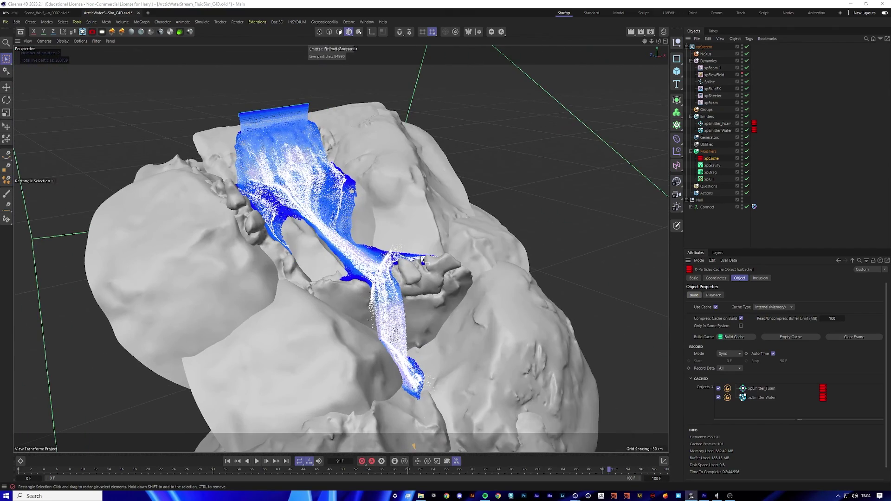
Step: Add an xpOpenVDBMesher generator to the X-Particles system and assign xpEmitter Water as its source
click(807, 159)
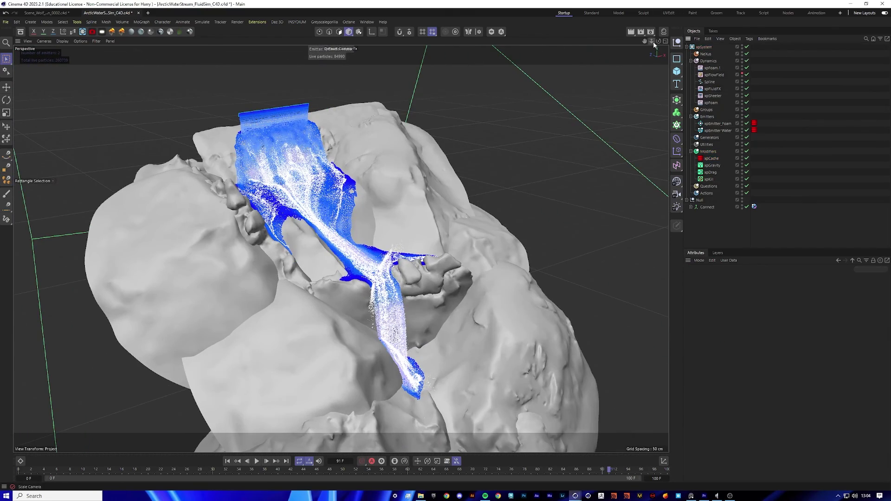
drag(653, 41, 640, 40)
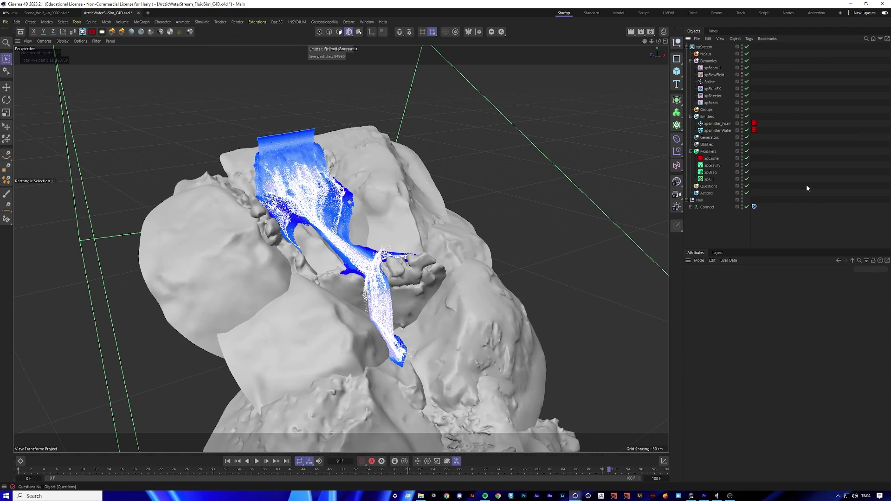
scroll(289, 239, up, 2)
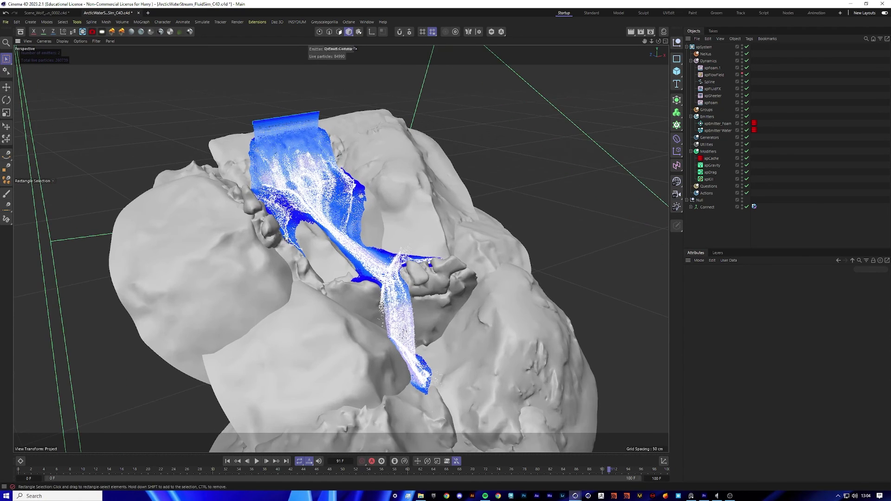
scroll(287, 237, up, 1)
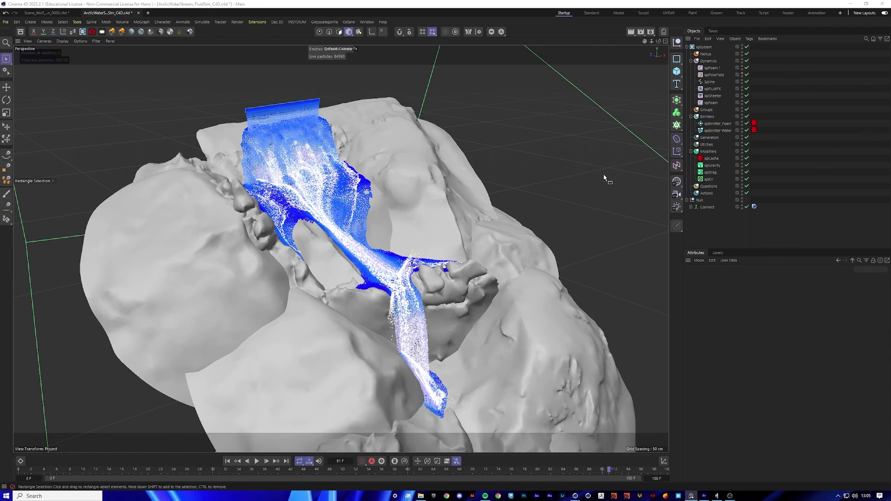
click(713, 138)
click(881, 309)
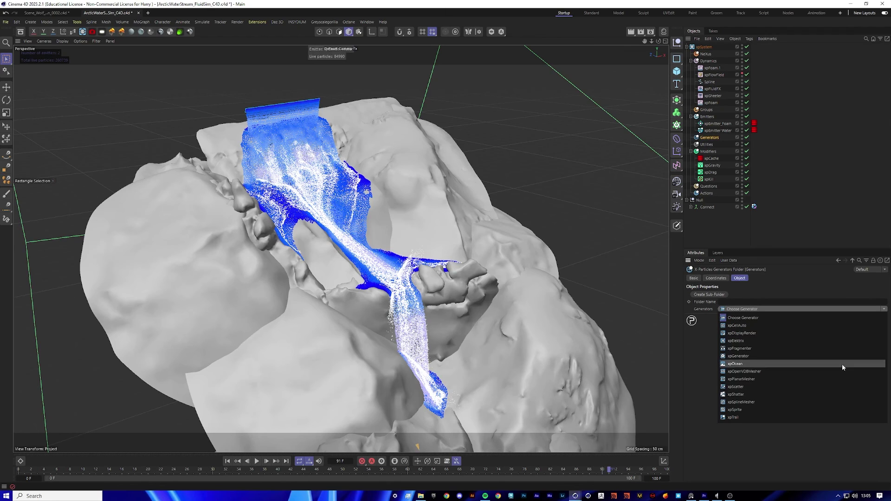
click(766, 372)
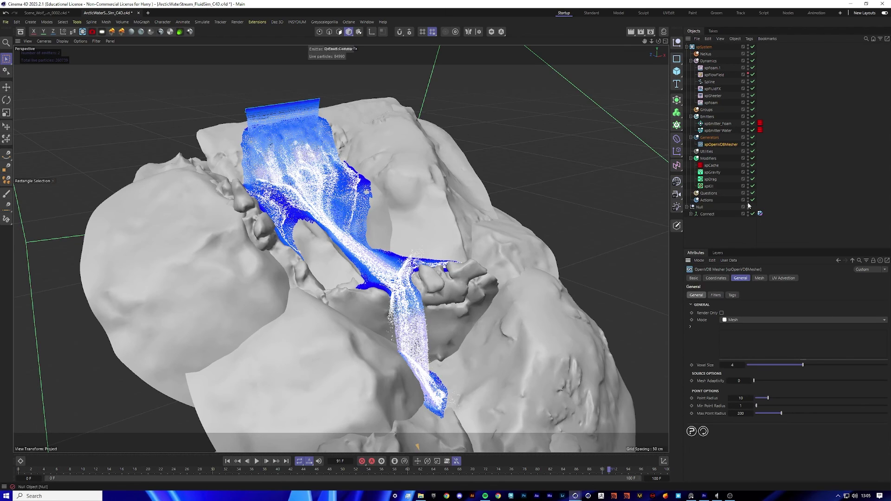
click(716, 131)
drag(742, 344, 737, 340)
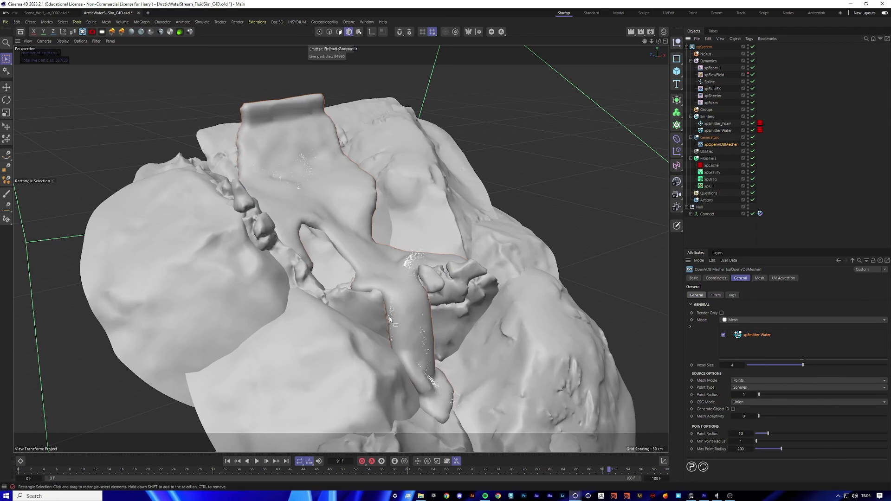
Step: Examine the generated water mesh over the rocks, comparing plain shading with shading that shows the polygon lines
drag(658, 41, 638, 100)
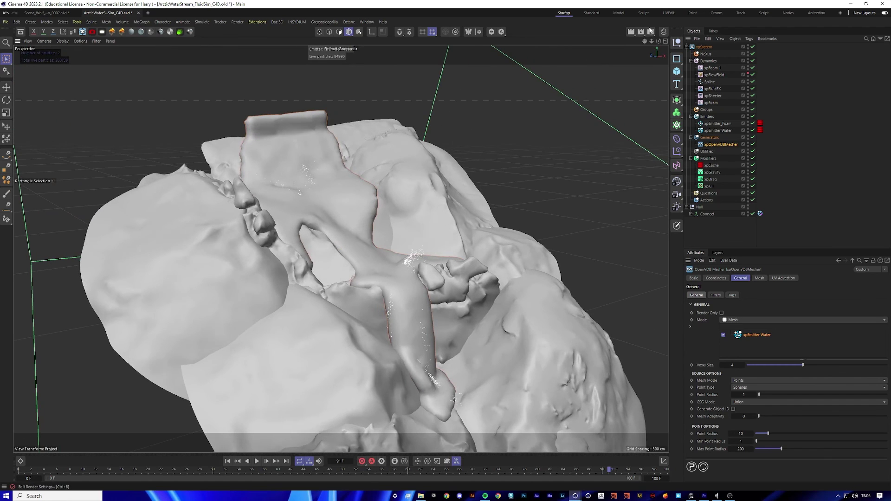
scroll(564, 198, down, 3)
scroll(394, 309, up, 3)
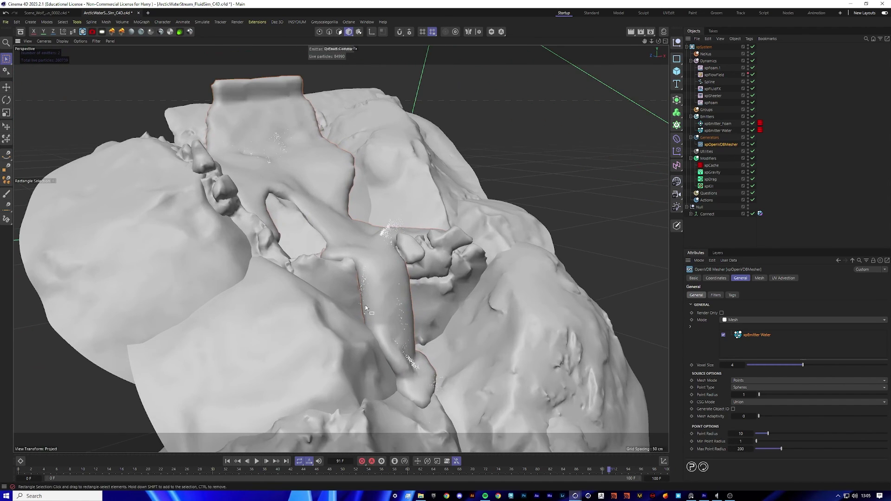
scroll(369, 246, up, 1)
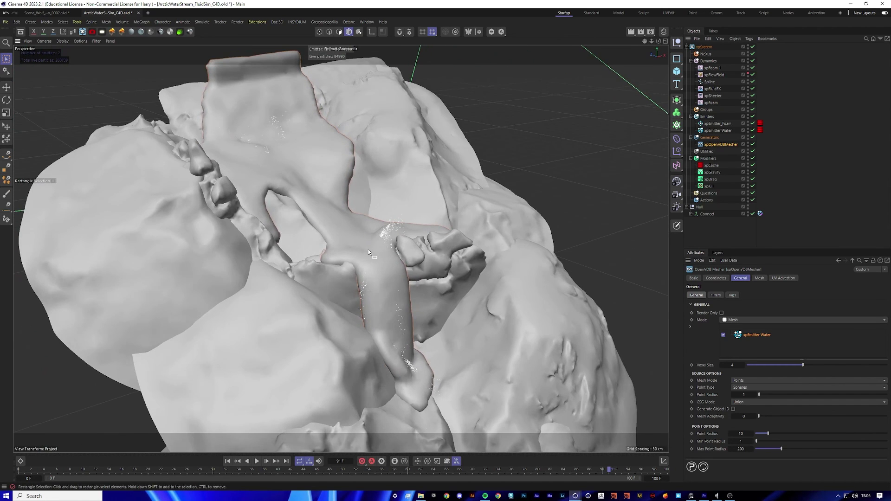
key(n)
key(b)
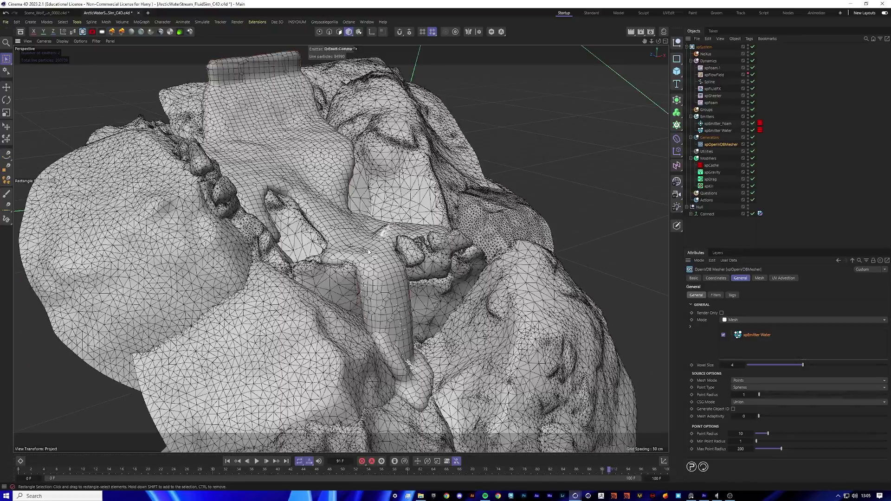
scroll(342, 235, up, 5)
alt+drag(386, 215, 335, 134)
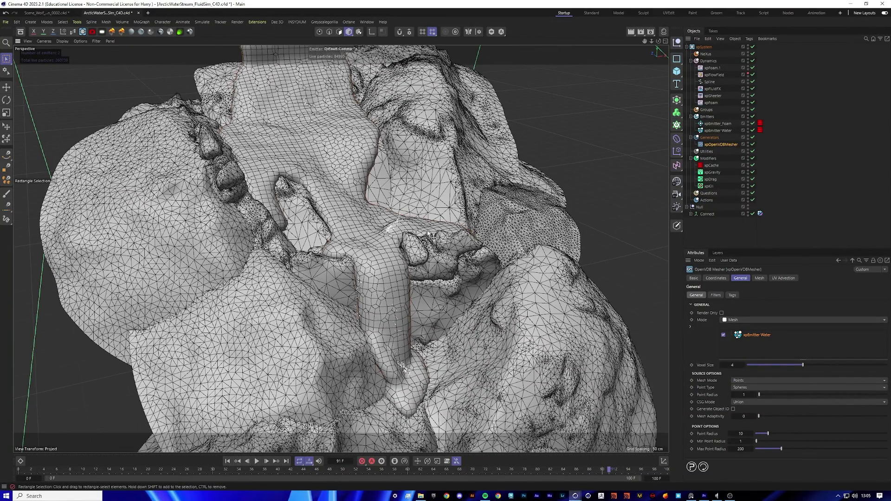
key(n)
key(a)
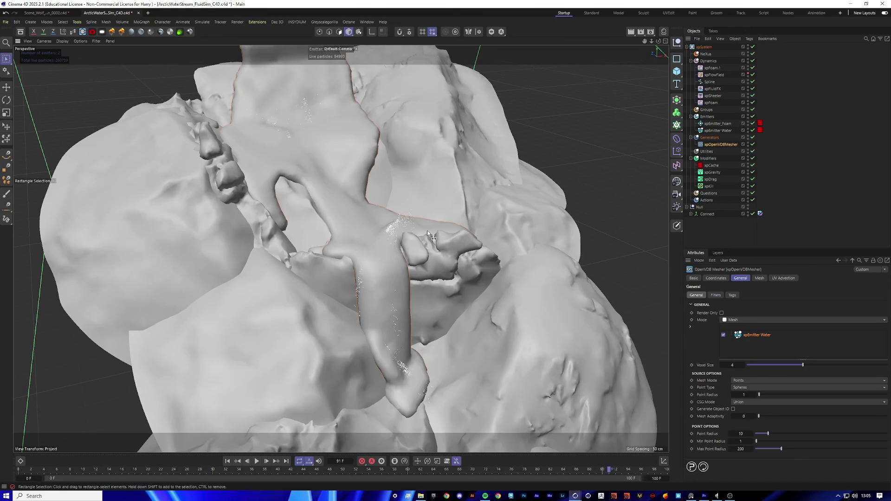
key(n)
key(b)
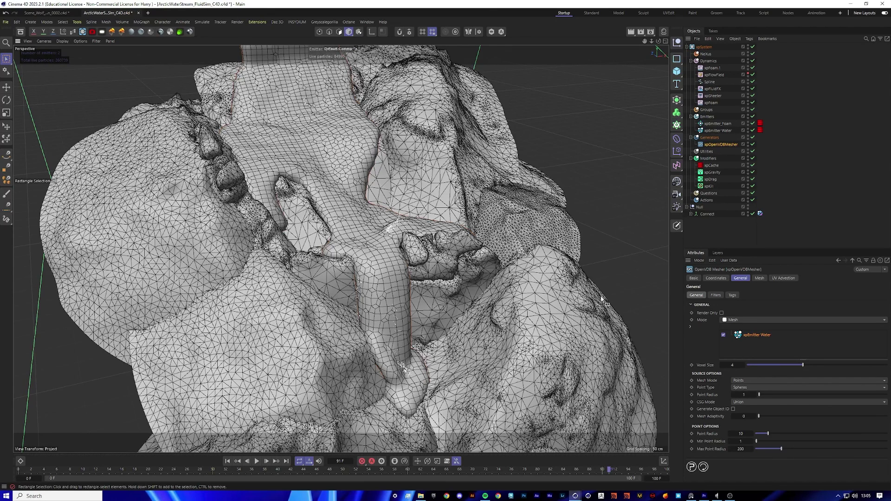
Step: Set the OpenVDB mesher's Point Radius to 3 and its Voxel Size to 2
click(748, 433)
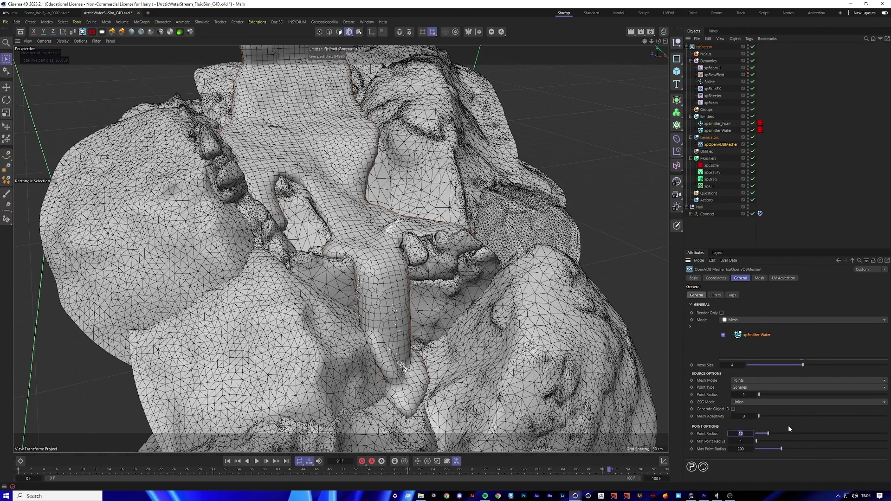
key(BackSpace)
key(Return)
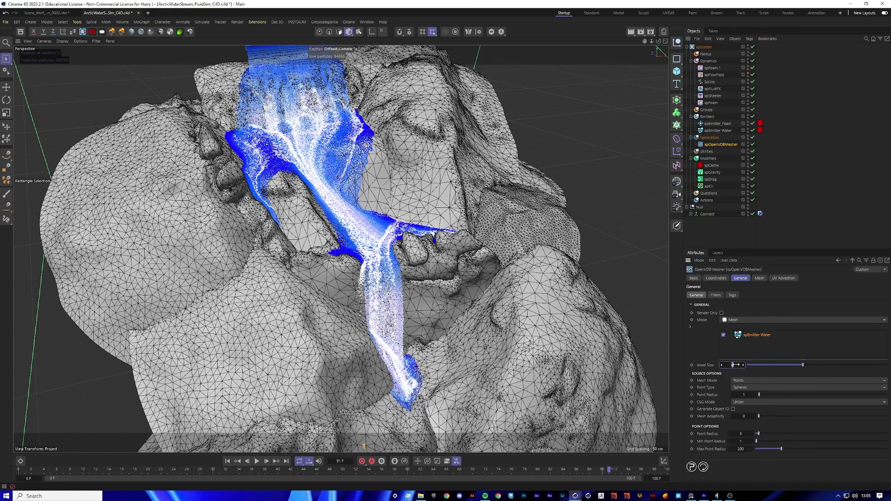
text(3)
key(Return)
click(733, 364)
key(BackSpace)
text(2)
key(Return)
Step: Reduce the mesher's Voxel Size to 1 and inspect the mesh around the ledge
drag(659, 41, 673, 34)
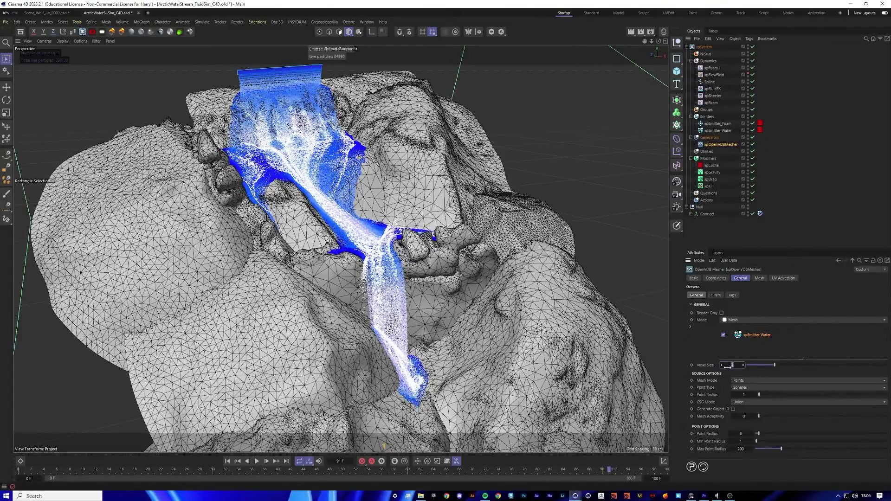
drag(740, 364, 727, 367)
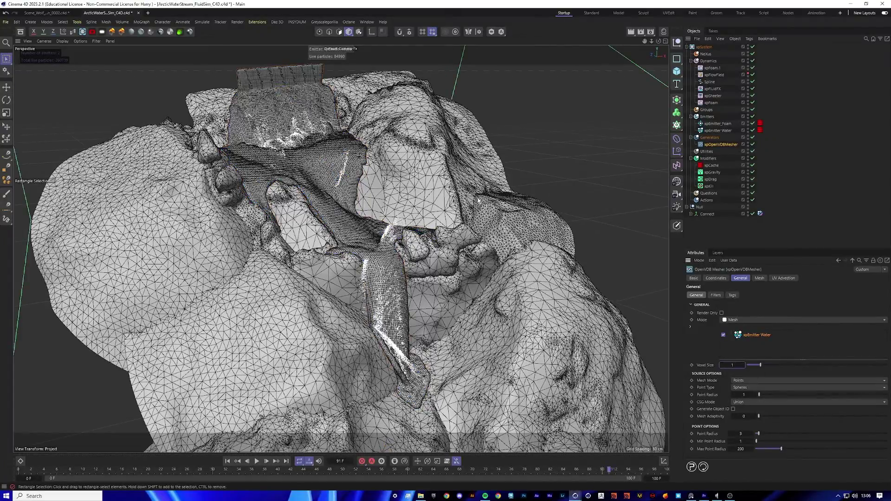
scroll(341, 230, up, 6)
scroll(389, 225, up, 4)
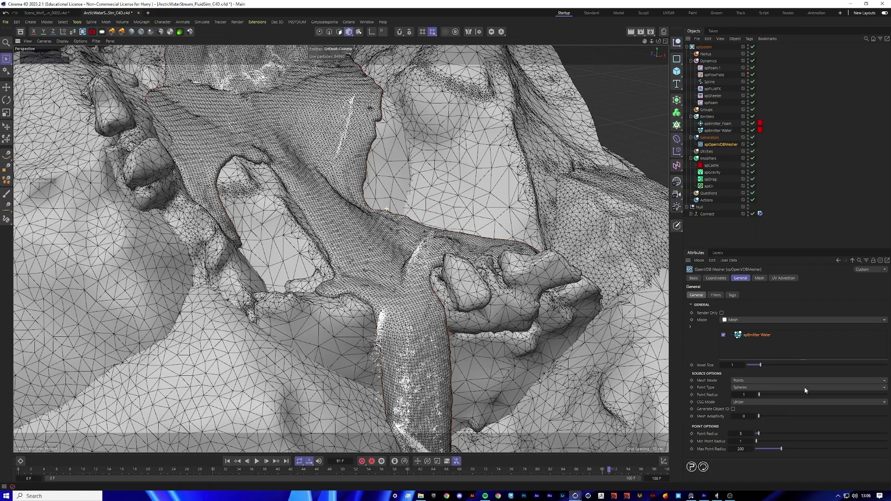
Step: Refine the water mesh by setting the mesher's Voxel Size to 0.75
click(736, 366)
text(75)
key(Return)
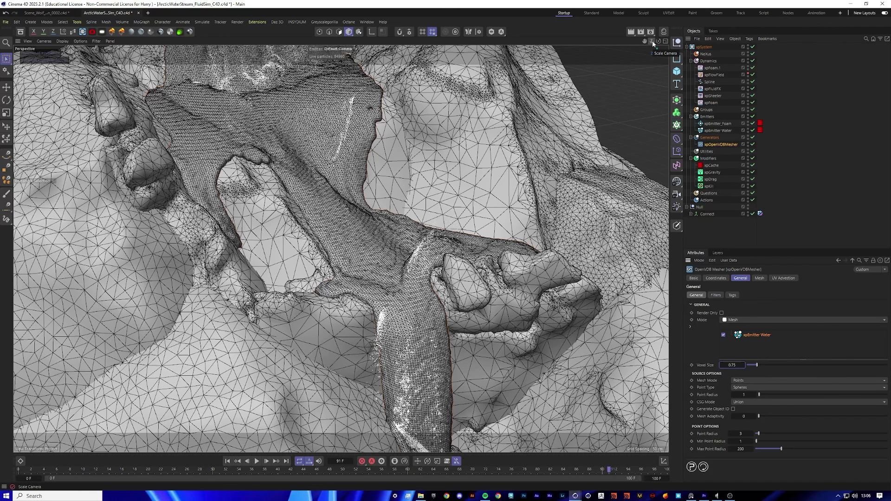
mouse_move(653, 43)
mouse_down()
mouse_move(686, 54)
mouse_move(653, 43)
mouse_up()
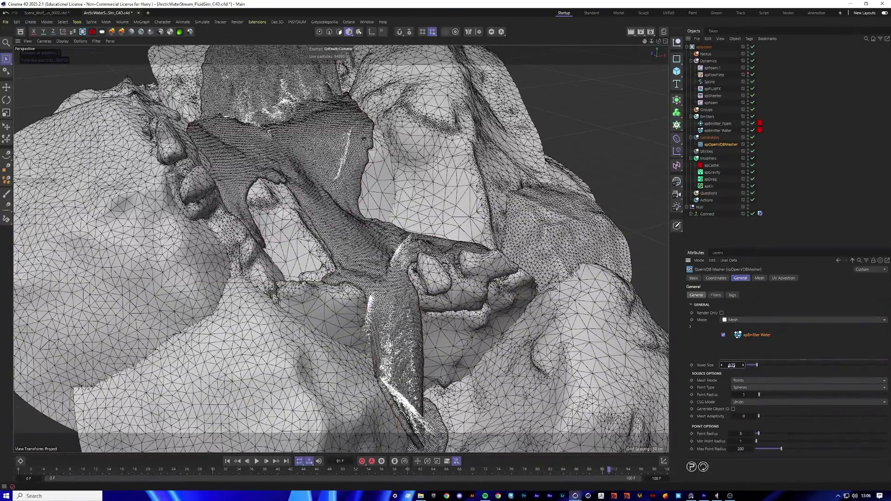
Step: Keep the Voxel Size at 0.75 and set the mesher's Point Radius to 2
double_click(737, 365)
key(Return)
double_click(740, 433)
key(Return)
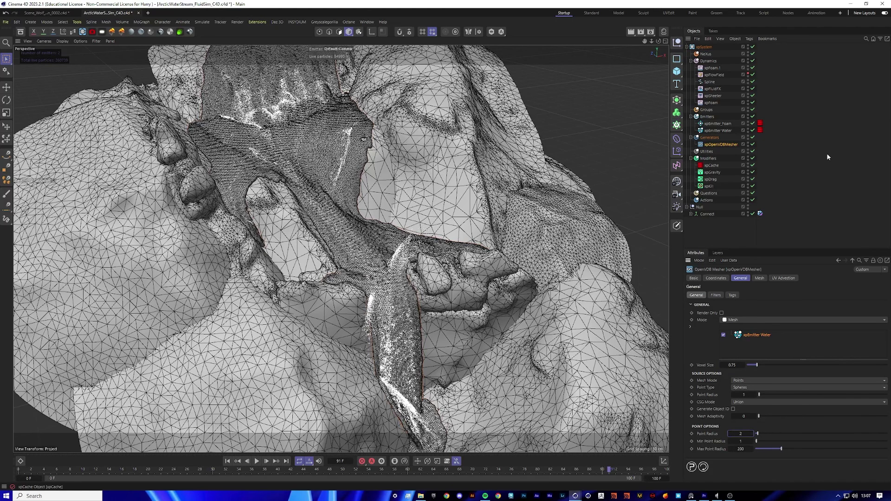
Step: Examine the edges and surface of the water mesh up close, with polygon lines and in plain shading
drag(652, 42, 653, 42)
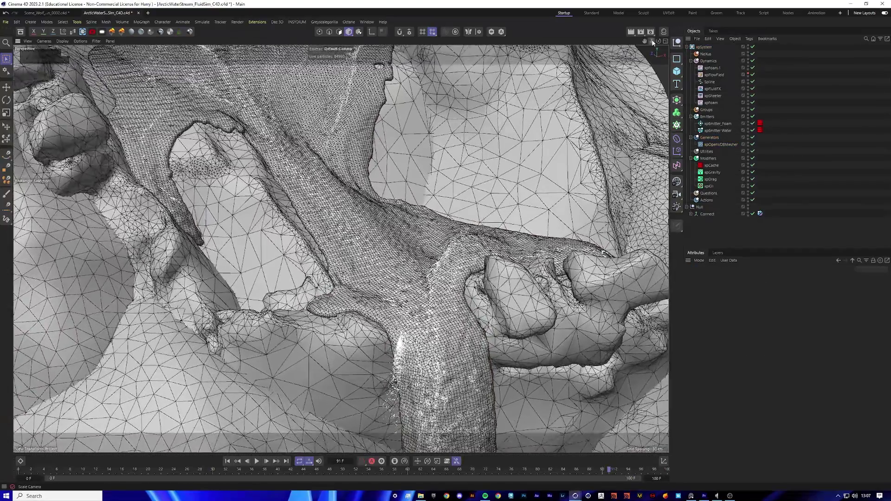
click(718, 145)
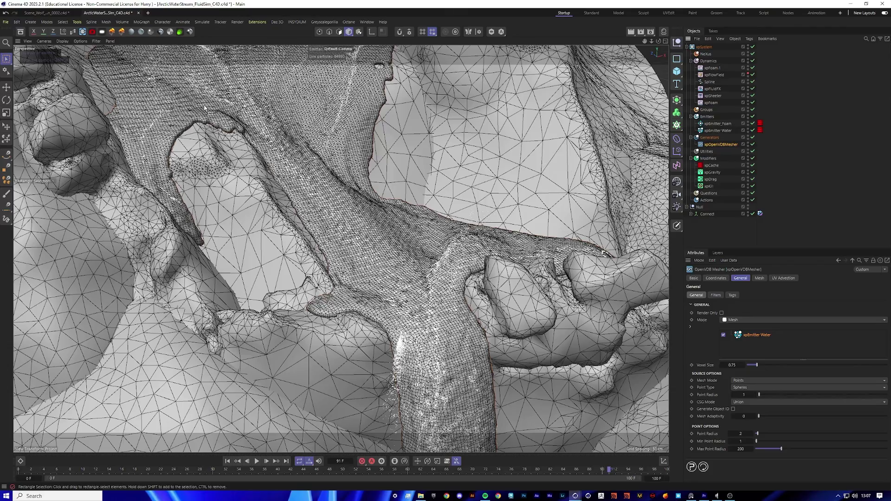
scroll(176, 106, up, 2)
scroll(176, 106, up, 3)
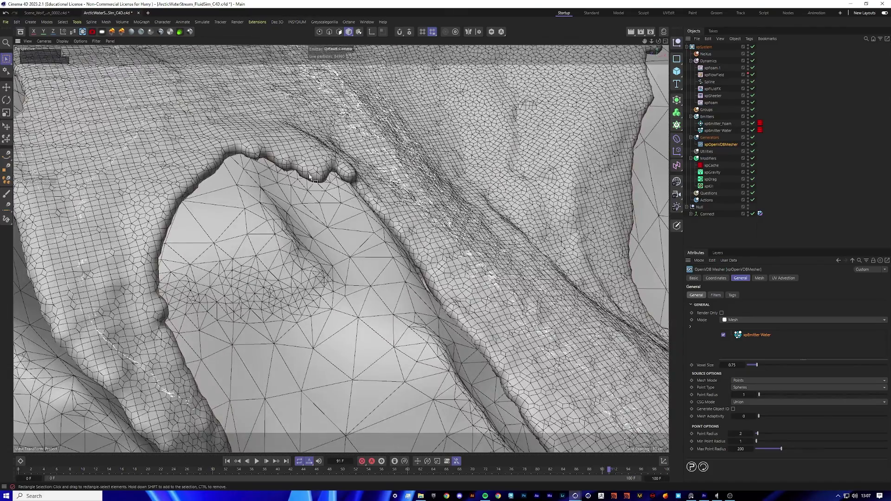
scroll(143, 352, down, 2)
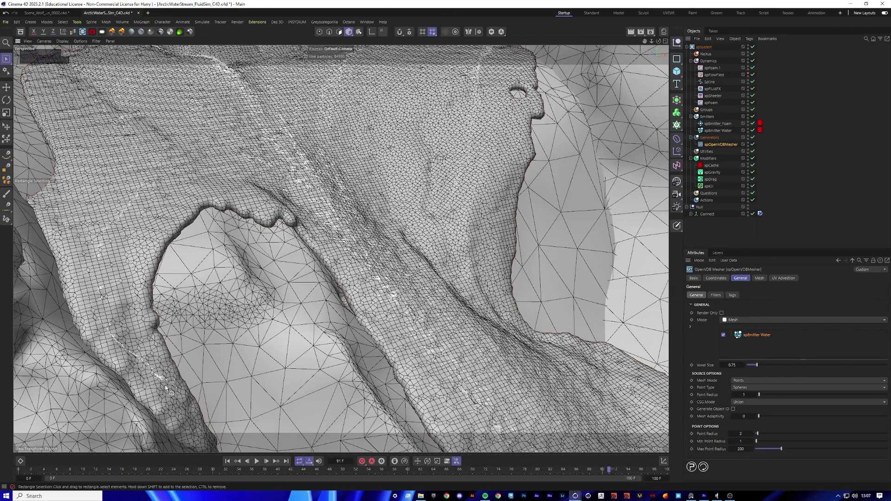
scroll(498, 160, up, 5)
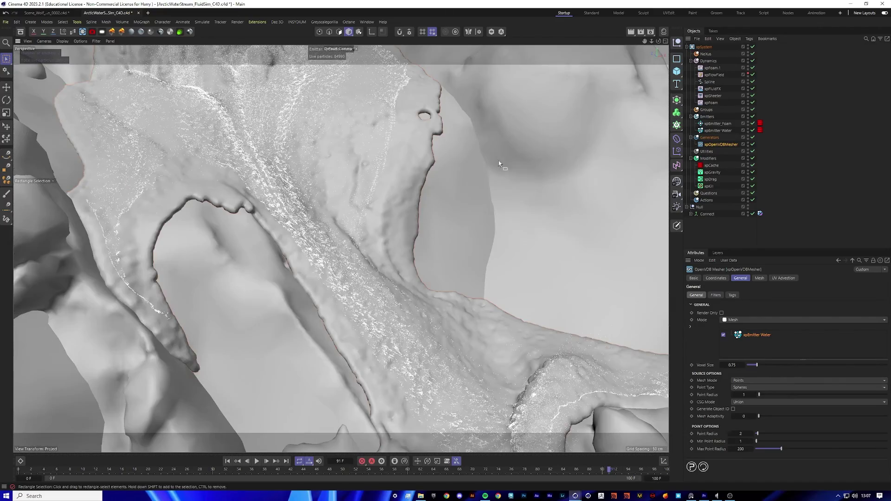
drag(645, 41, 623, 74)
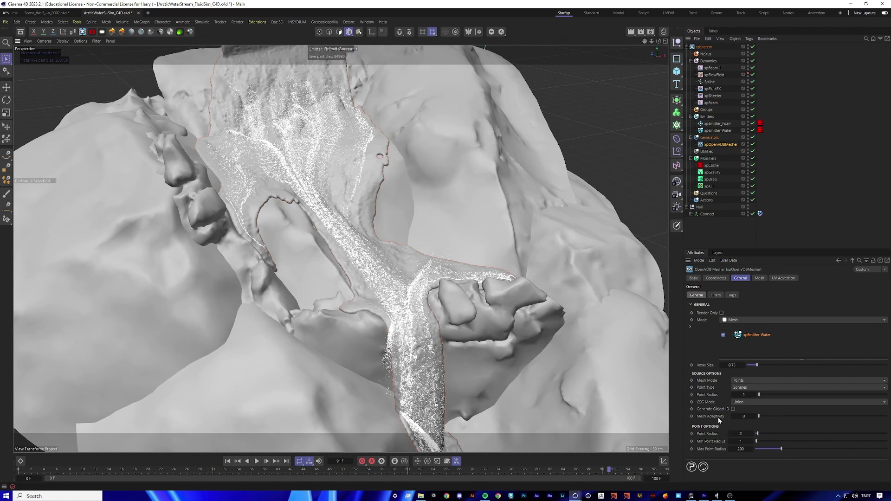
Step: Enable filters on the OpenVDB mesher so the Median filter smooths the water mesh
click(740, 434)
drag(740, 434, 741, 434)
click(716, 295)
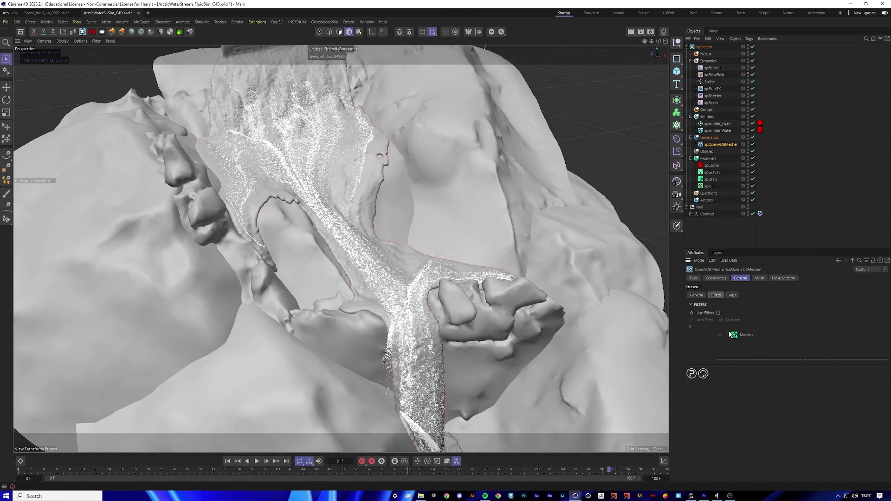
scroll(436, 264, down, 2)
scroll(435, 264, up, 3)
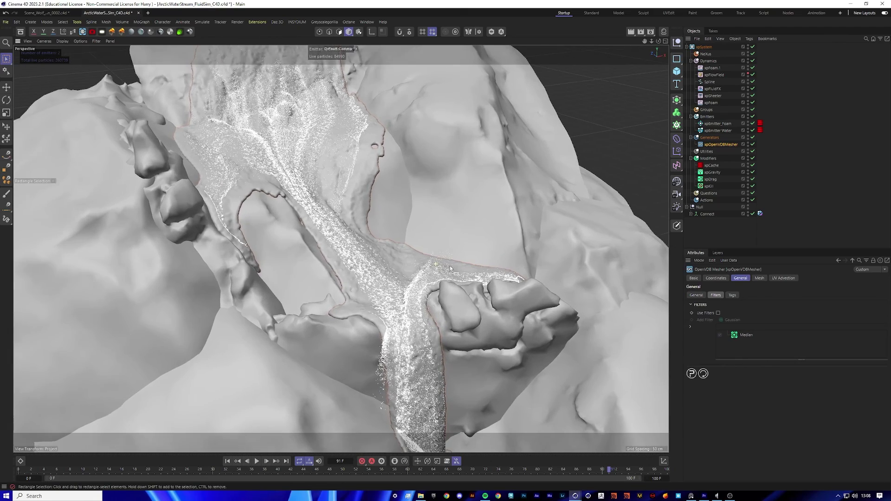
alt+drag(450, 266, 430, 296)
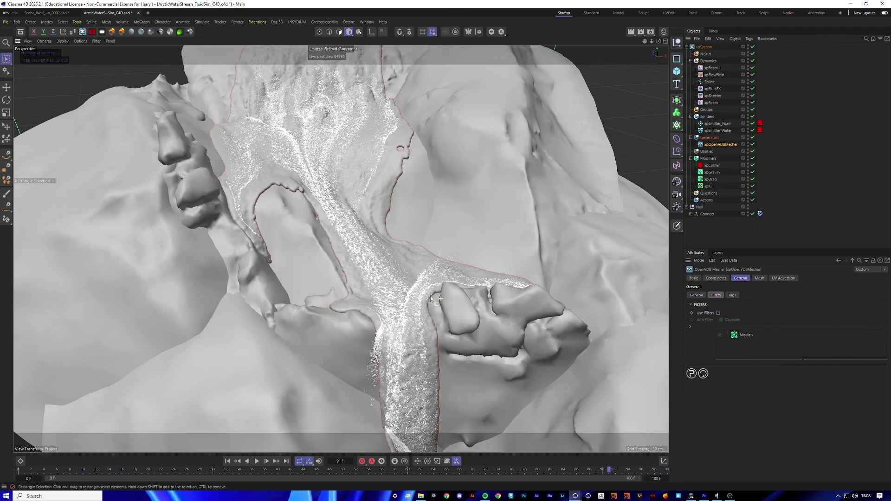
click(719, 313)
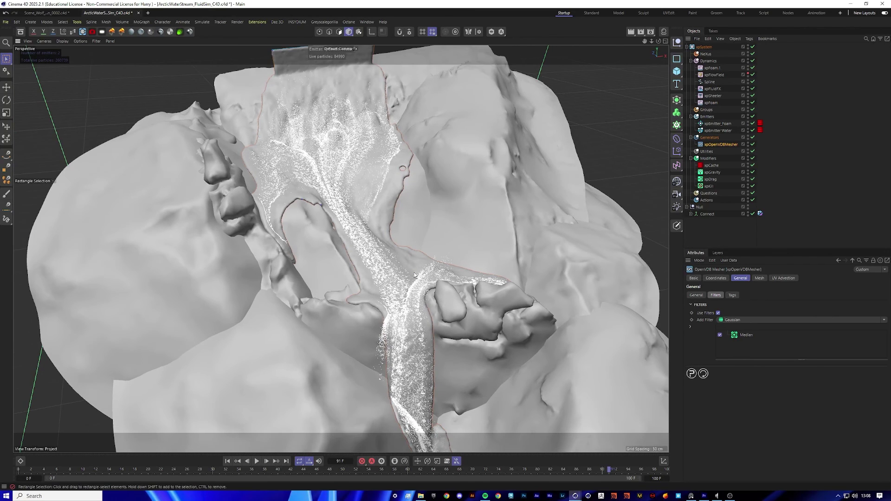
Step: Check the Median filter's settings and add a Gaussian filter to the mesher's filter list
click(748, 335)
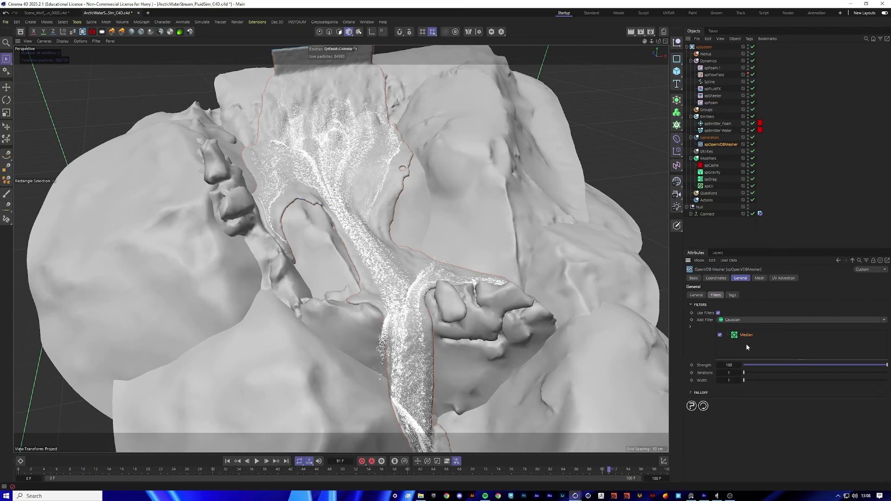
click(885, 320)
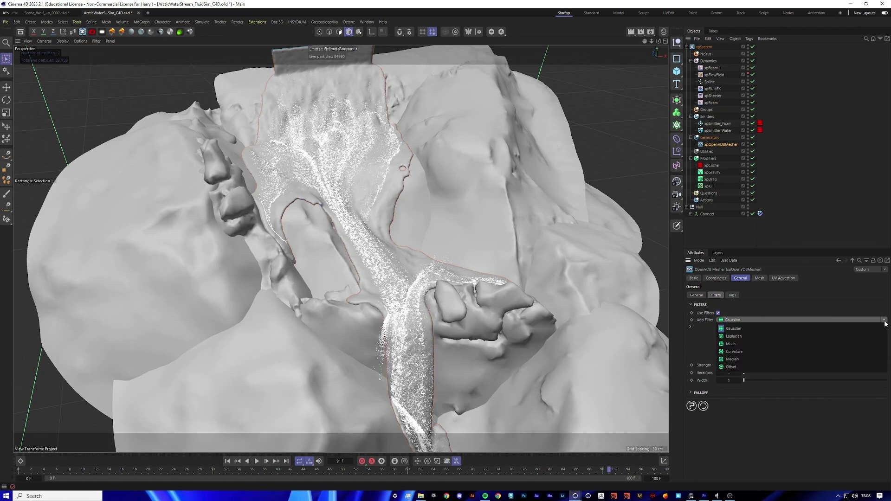
click(748, 328)
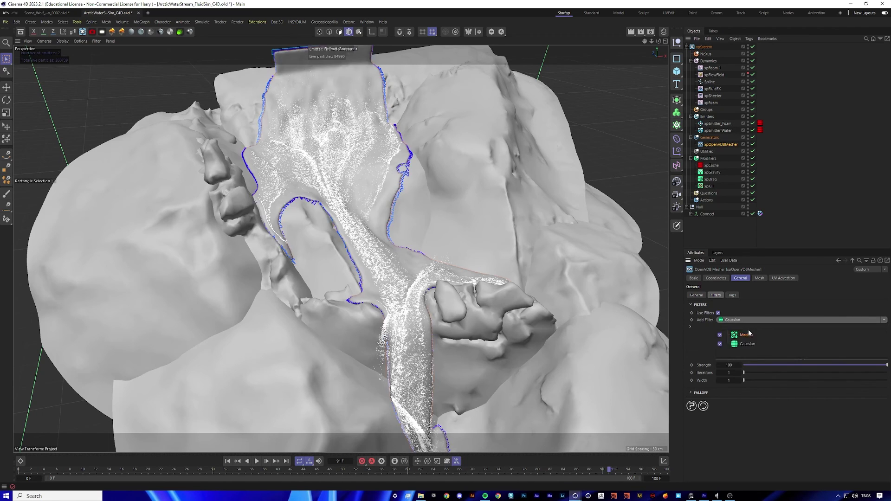
Step: Remove the Gaussian filter from the OpenVDB mesher's filter list, keeping only the Median filter
scroll(408, 260, up, 6)
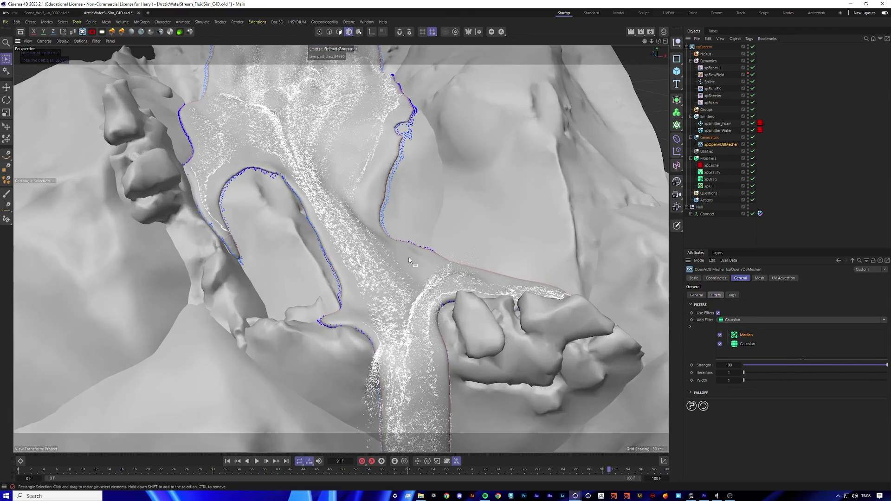
scroll(417, 262, up, 4)
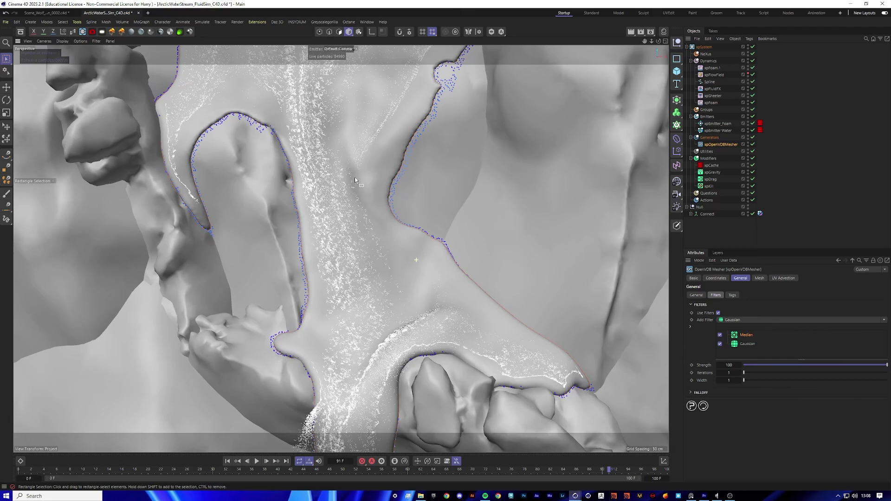
scroll(405, 271, down, 1)
alt+drag(406, 267, 437, 254)
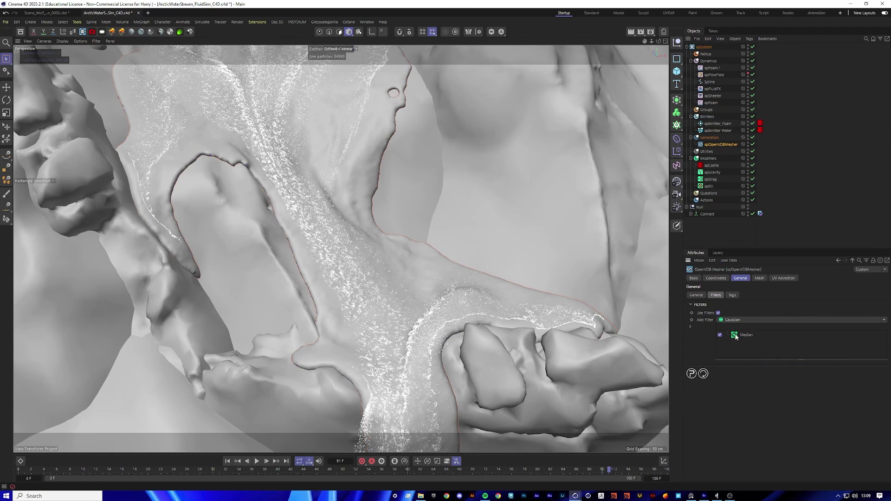
key(Delete)
Step: Compare the water mesh surface with the Median filter disabled and enabled, leaving the filter enabled
click(720, 335)
click(720, 335)
click(720, 335)
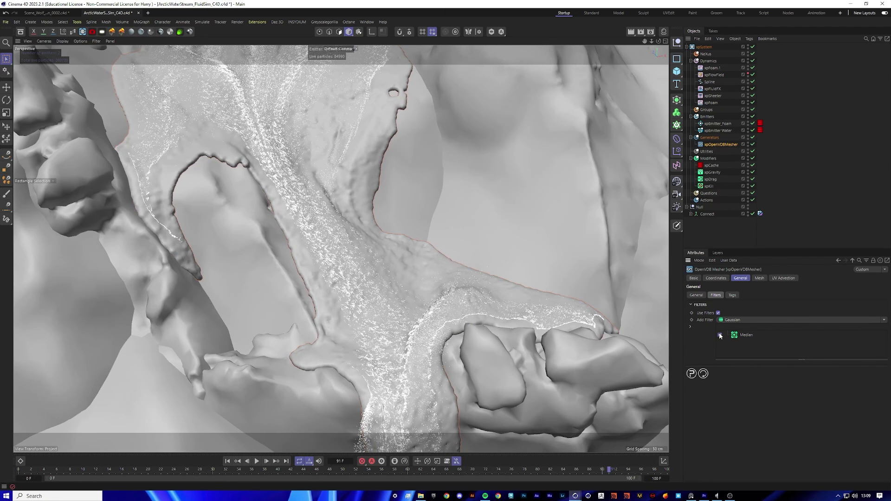
click(720, 335)
click(720, 334)
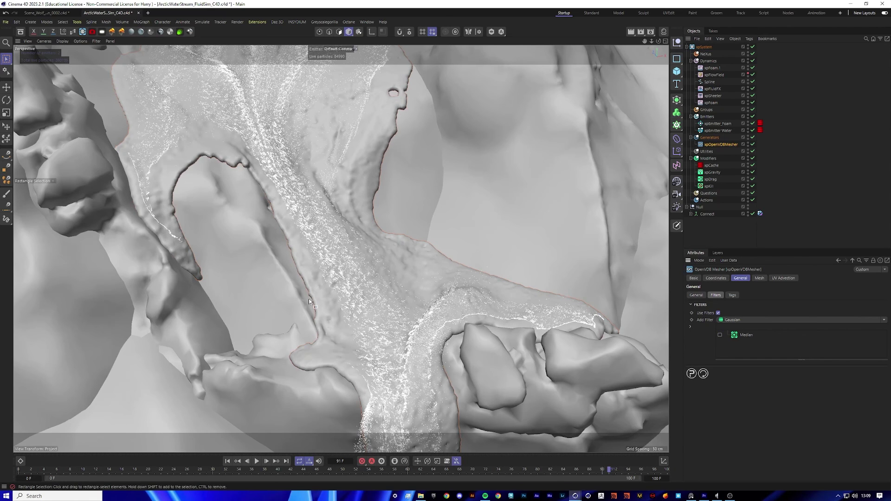
click(721, 335)
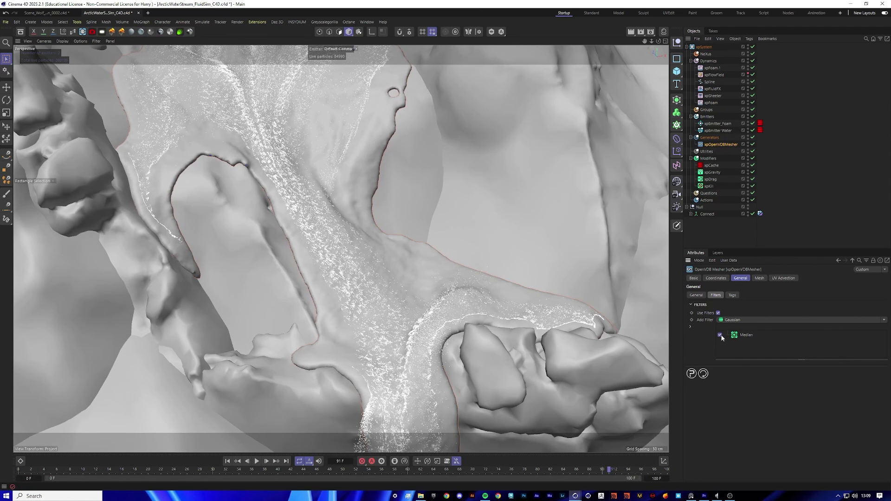
click(811, 156)
key(ctrl+z)
right_click(817, 158)
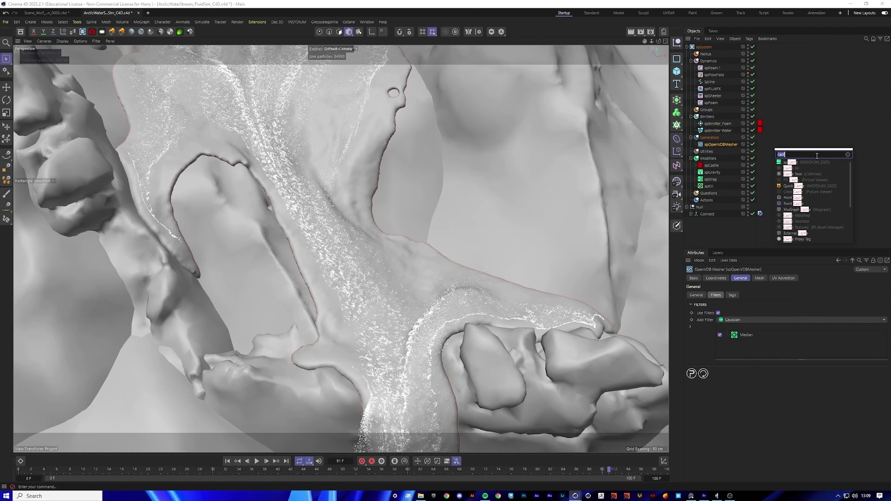
text(smoo)
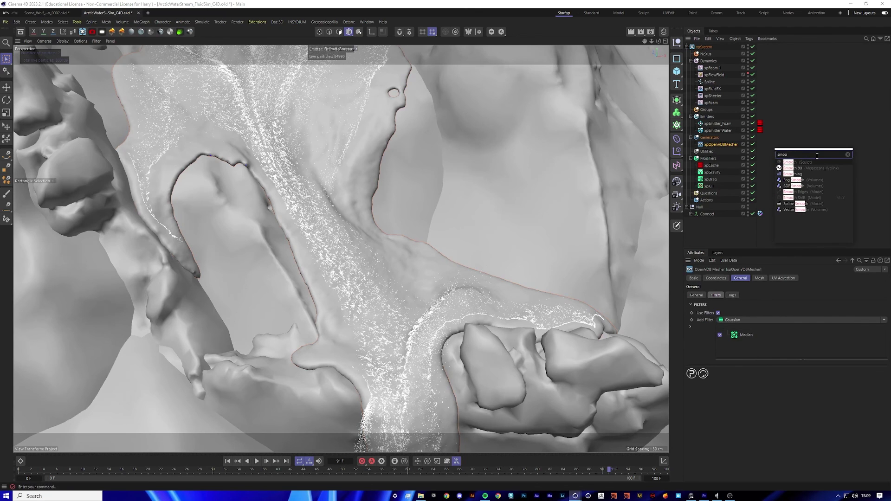
key(Escape)
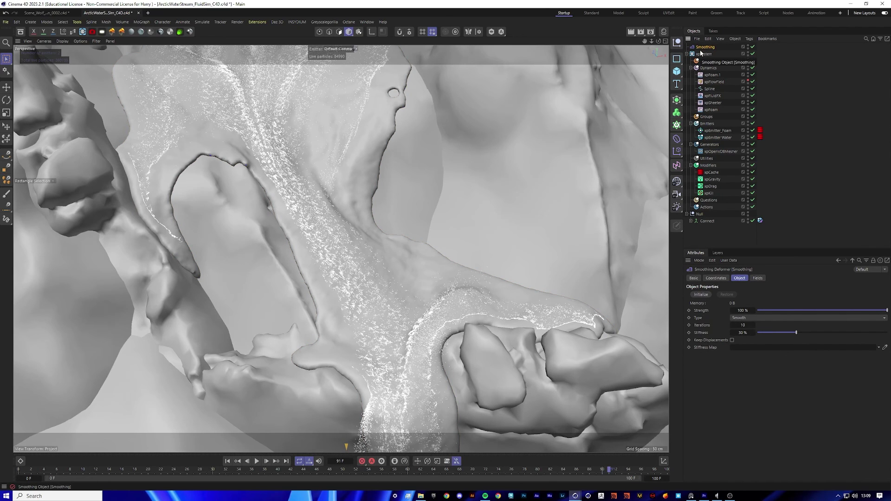
key(Delete)
Step: Add a Smoothing deformer as a child of the OpenVDB mesher
click(723, 146)
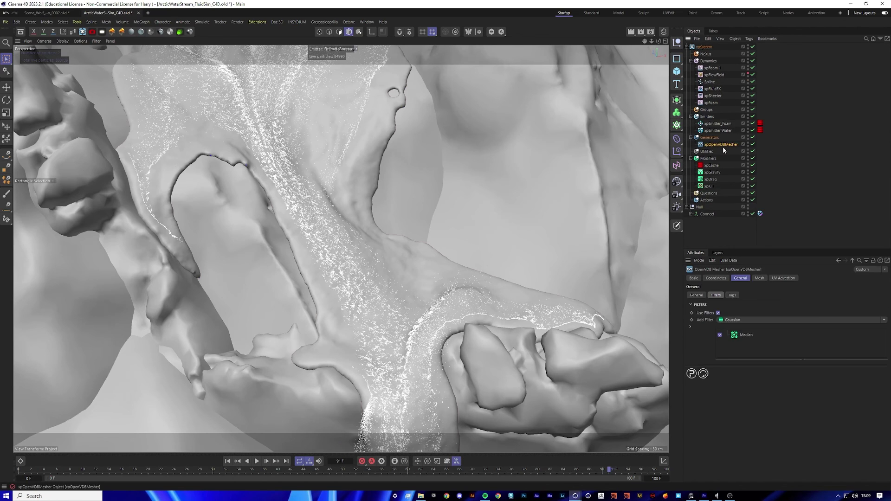
key(shift+c)
text(smoo)
click(708, 166)
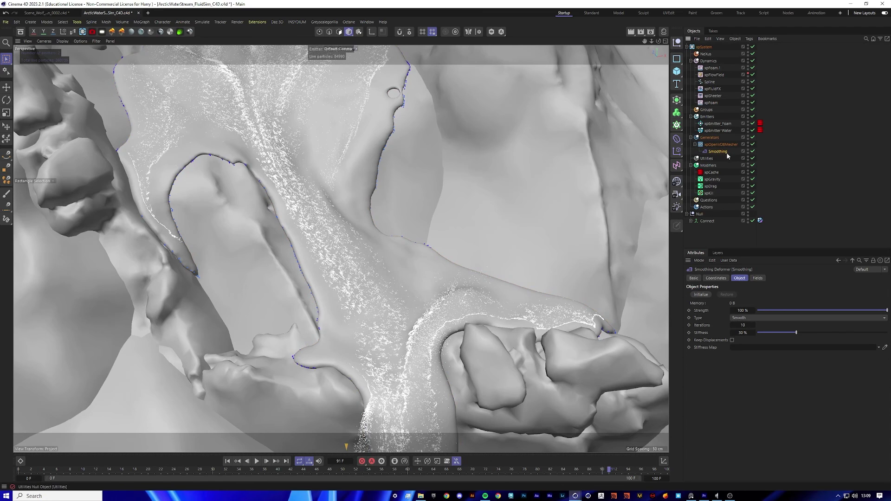
Step: Compare the water mesh with the Smoothing deformer off and on at its default settings
click(751, 151)
click(752, 151)
click(752, 151)
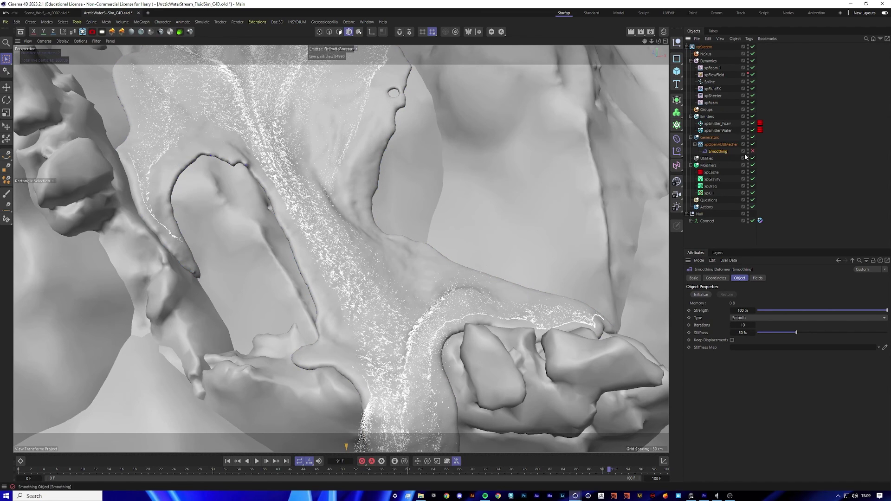
click(752, 151)
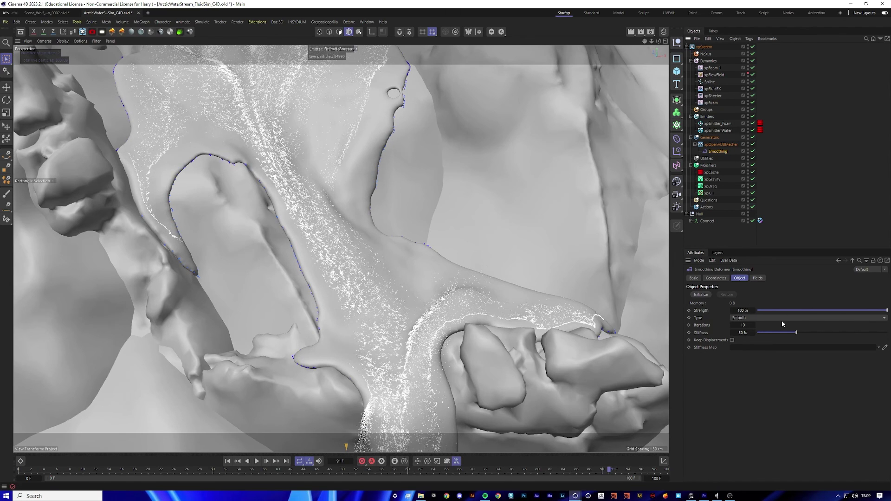
Step: Try a Strength of 25% on the Smoothing deformer, keeping Iterations at 10
click(743, 310)
drag(745, 310, 743, 310)
double_click(747, 325)
key(BackSpace)
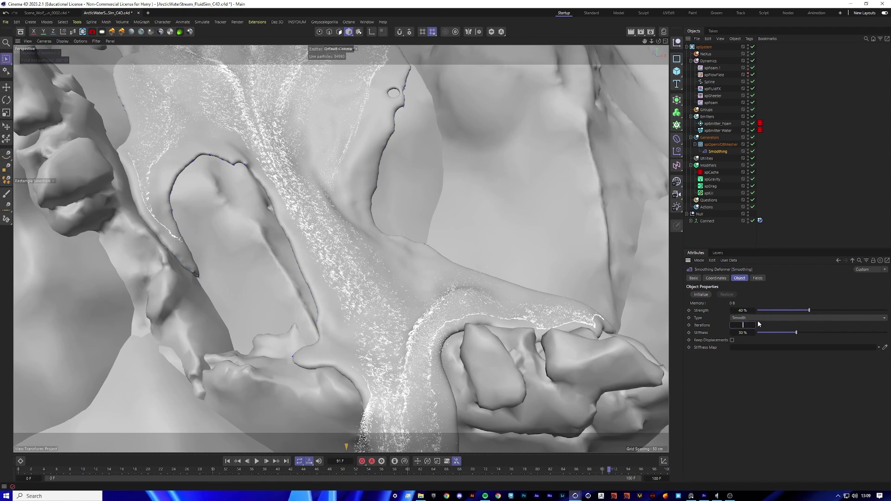
text(30)
key(Return)
click(744, 310)
text(25)
key(Return)
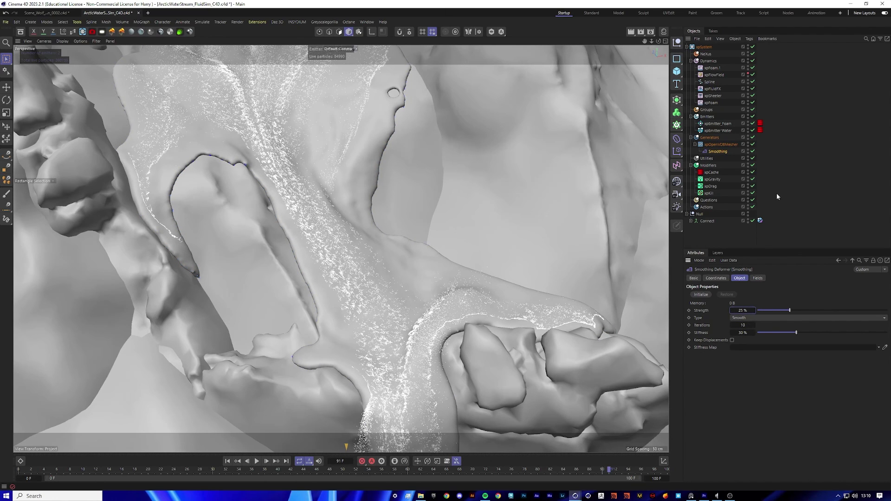
Step: Compare the water mesh with the Smoothing deformer off and on at 25% Strength
click(753, 152)
click(753, 152)
click(753, 151)
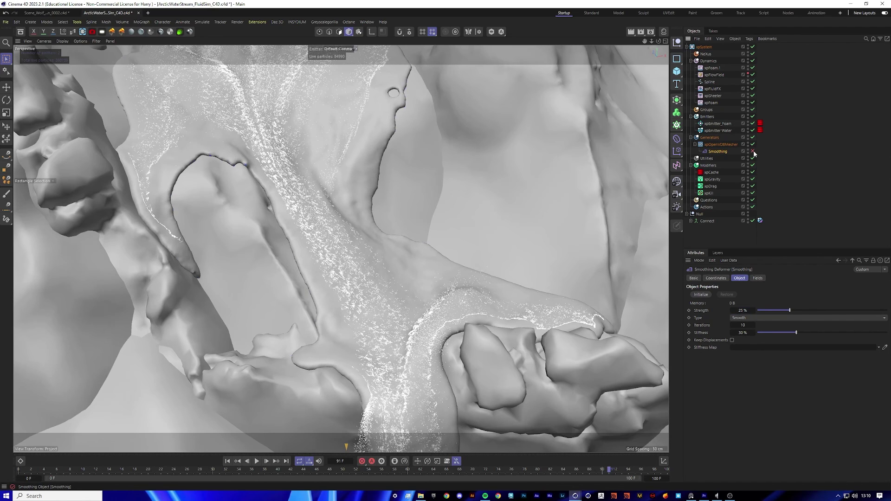
click(753, 152)
click(753, 152)
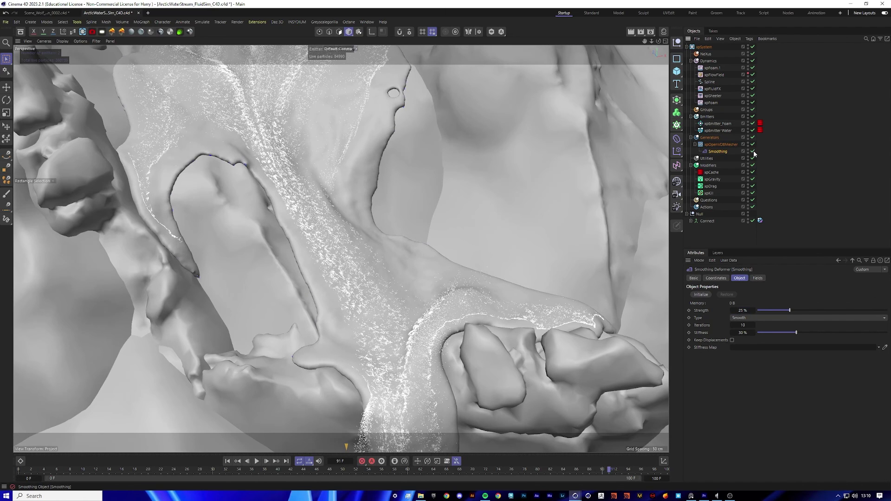
Step: Set the Smoothing deformer's Strength to 15% and compare the mesh edges up close with the deformer off and on
click(744, 310)
text(15)
key(Return)
click(753, 152)
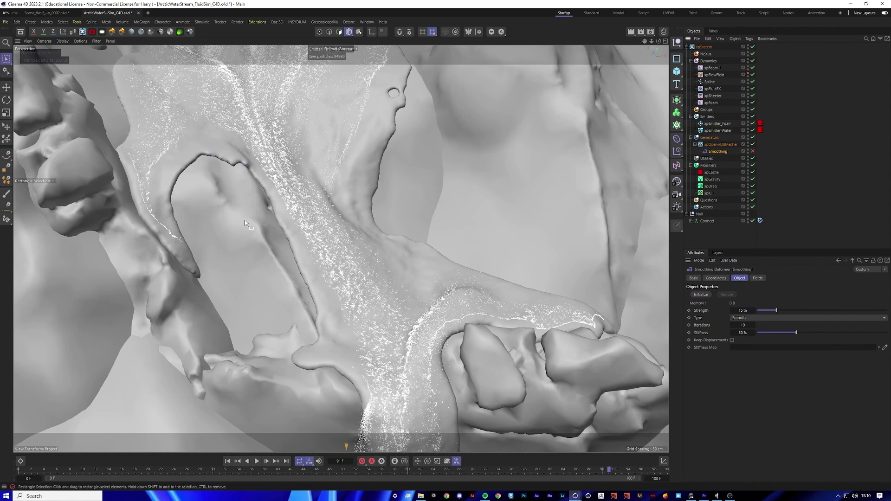
scroll(244, 220, up, 5)
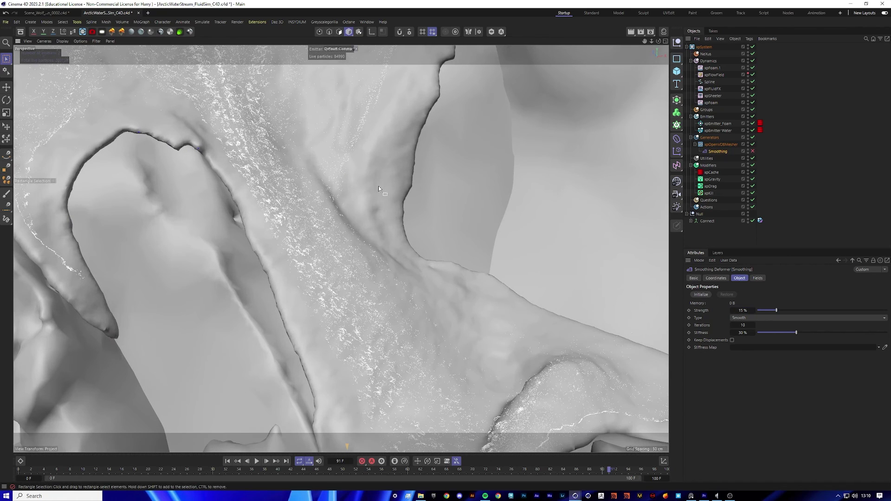
click(753, 152)
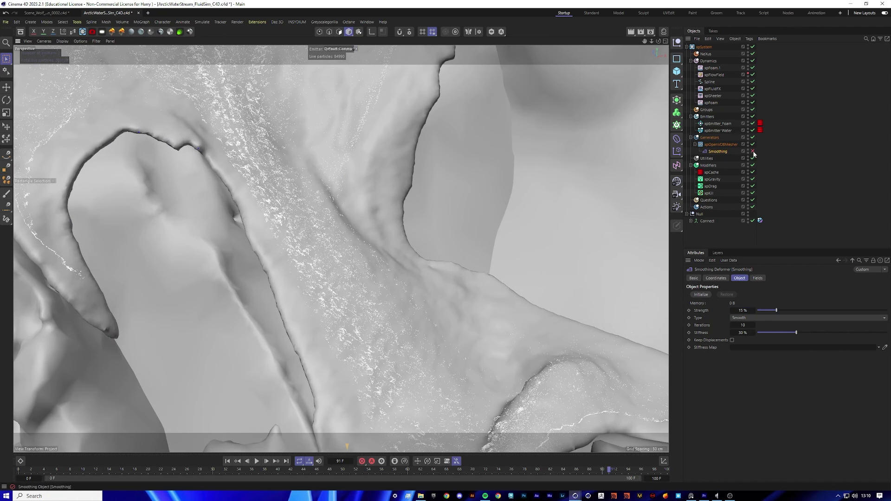
scroll(408, 196, down, 10)
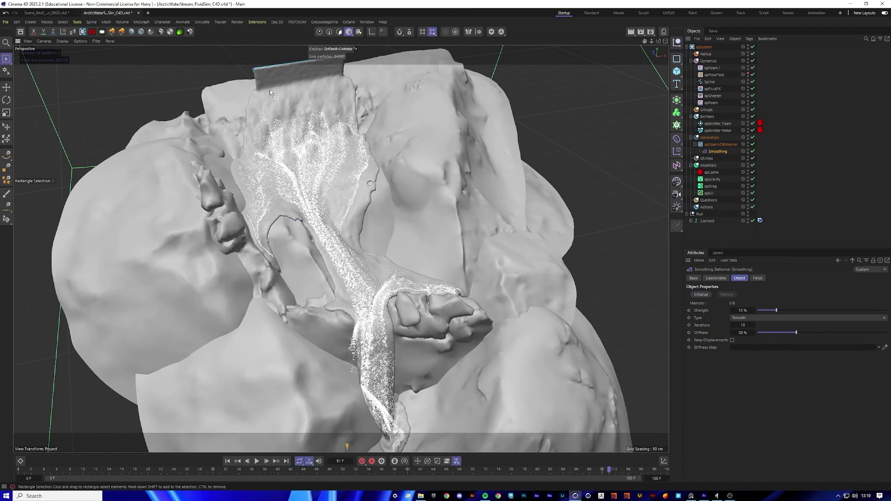
Step: Play the simulation from the first frame and review the smoothed water mesh and foam flowing down the rocks
click(850, 190)
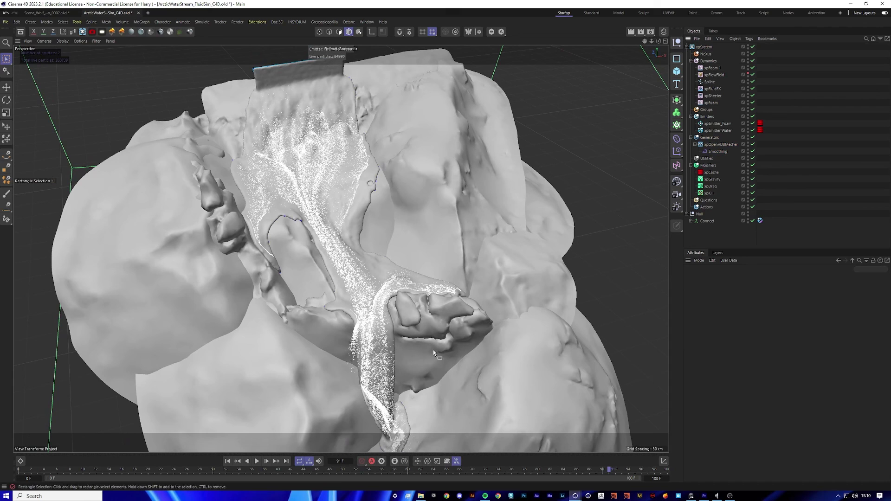
click(228, 462)
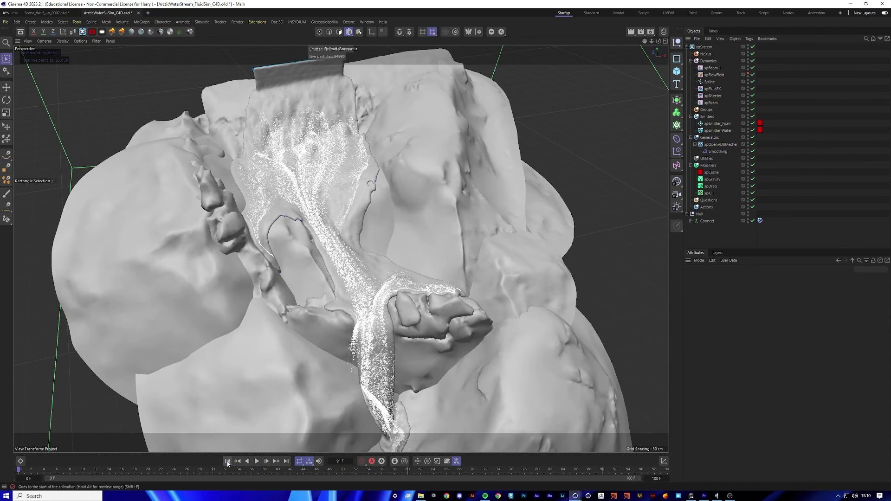
click(257, 462)
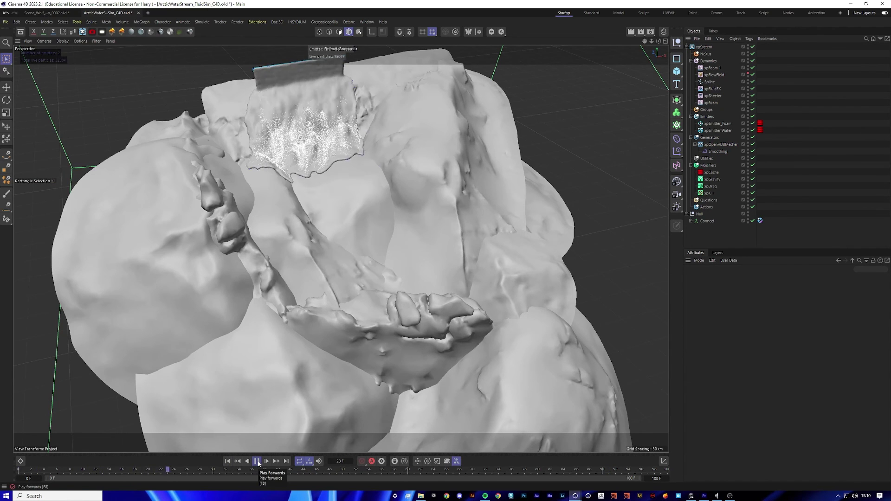
click(258, 462)
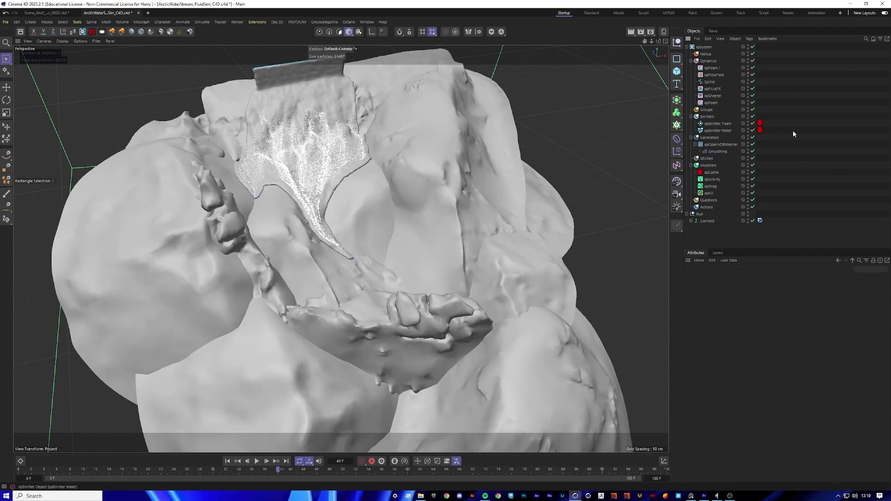
click(257, 461)
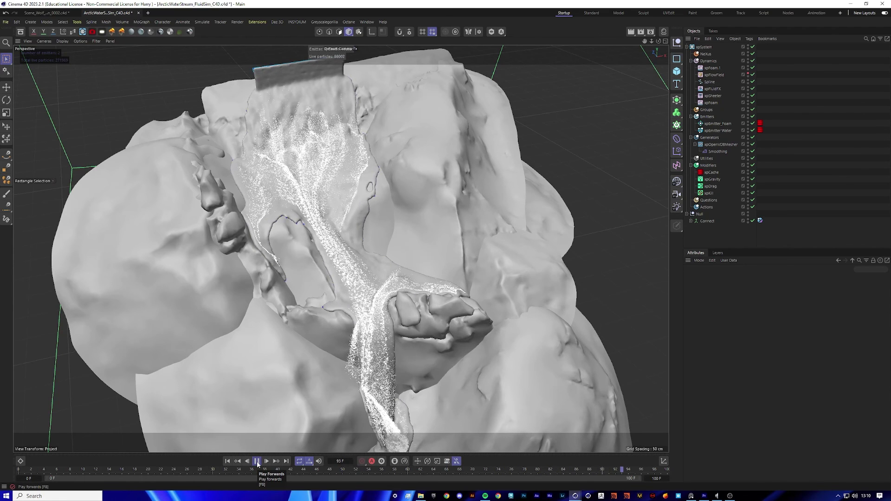
click(257, 461)
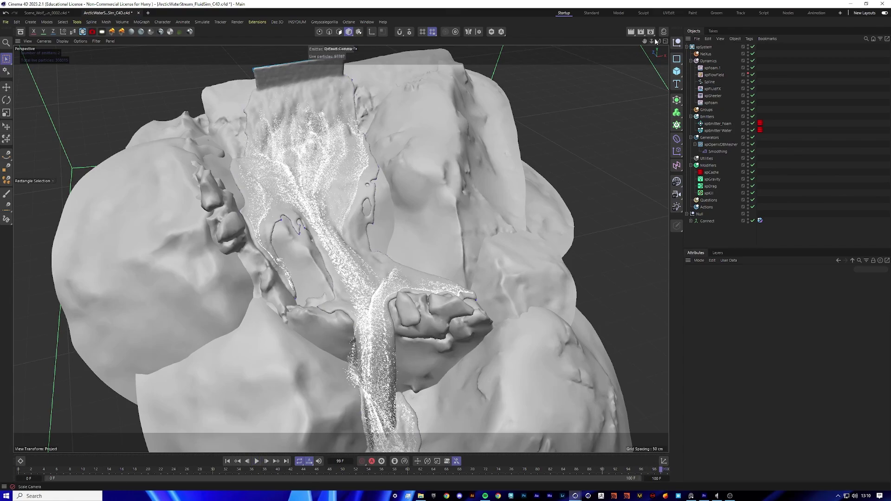
mouse_move(659, 41)
mouse_down()
mouse_move(675, 48)
mouse_move(660, 46)
mouse_up()
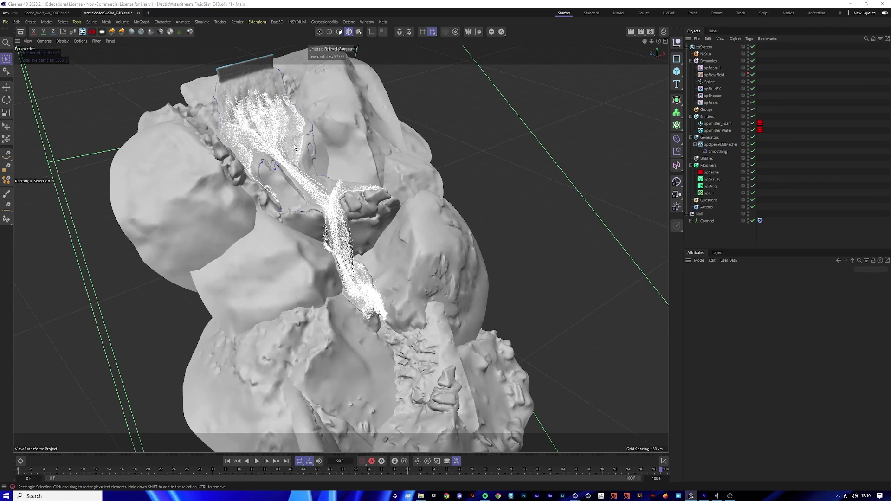
scroll(294, 147, up, 4)
scroll(351, 195, up, 2)
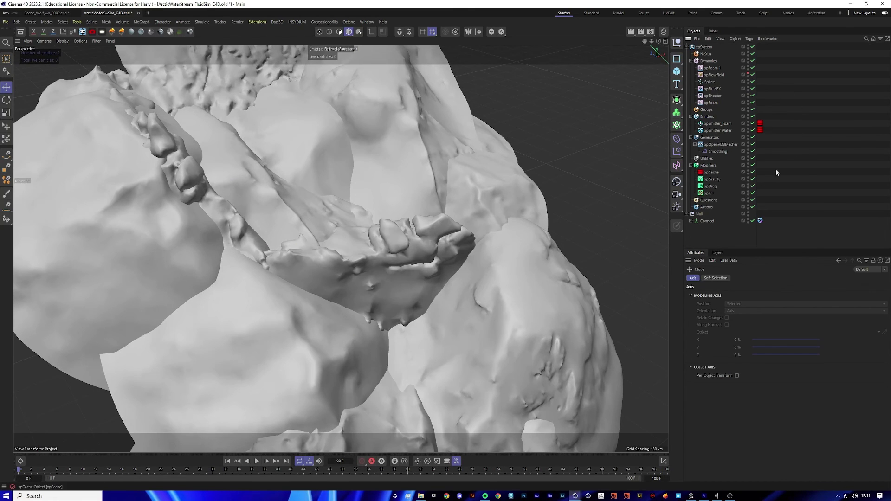
Step: Add an xpVertexMap modifier, place it in the X-Particles system's Modifiers group above xpCache and select it
key(shift+c)
text(smoo)
key(BackSpace)
key(BackSpace)
key(BackSpace)
key(BackSpace)
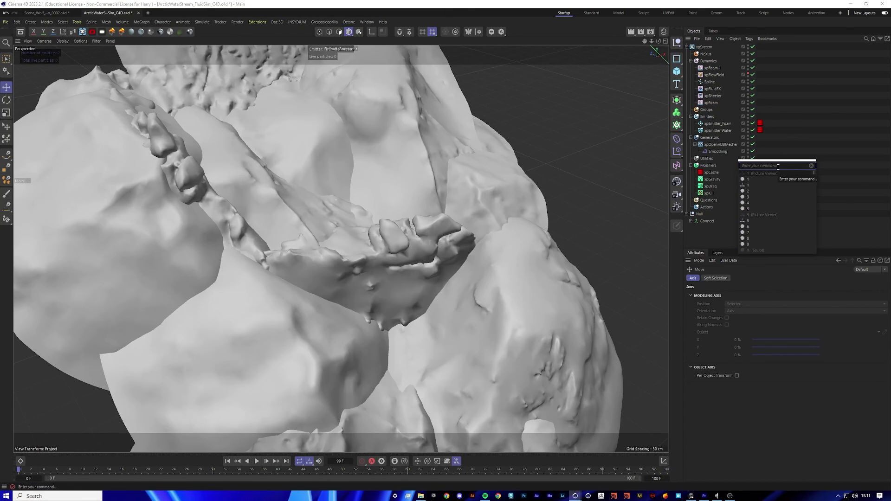
text(vertex)
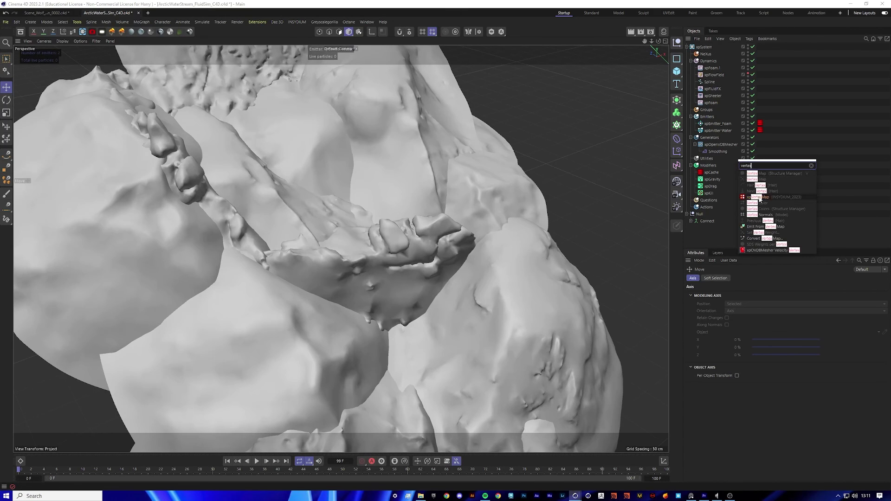
click(757, 232)
drag(706, 47, 713, 179)
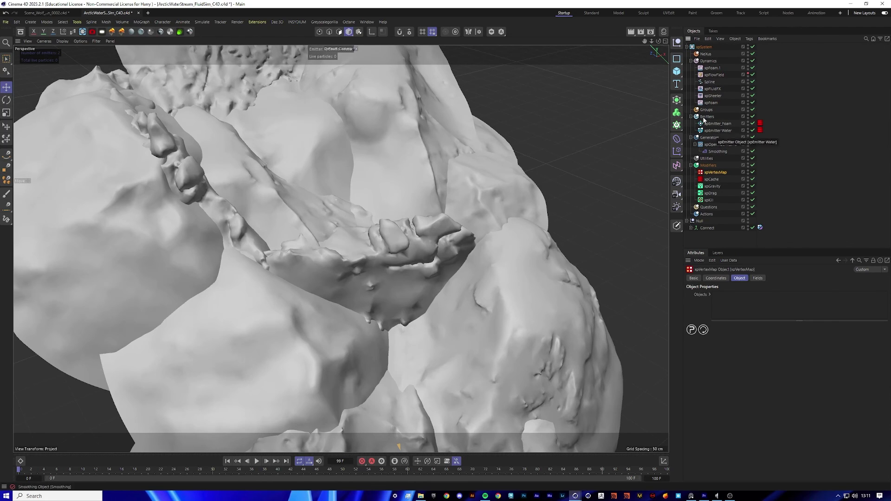
mouse_move(651, 43)
mouse_down()
mouse_move(608, 46)
mouse_move(651, 43)
mouse_up()
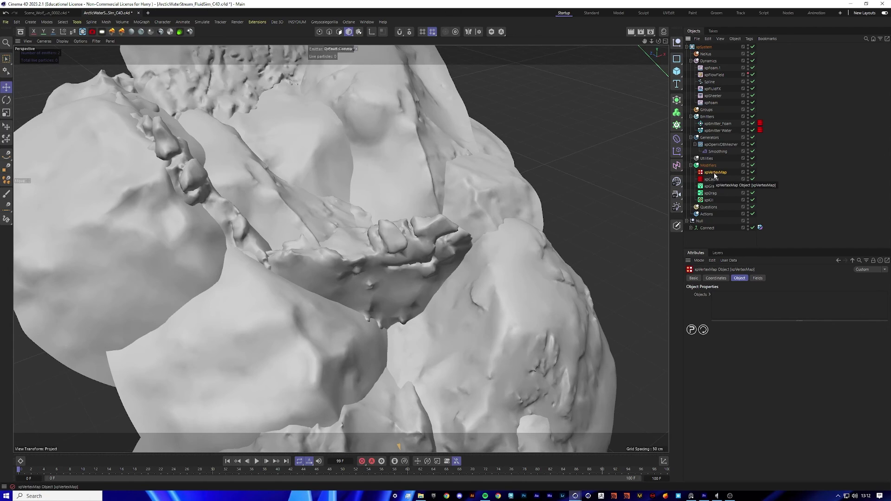
click(807, 213)
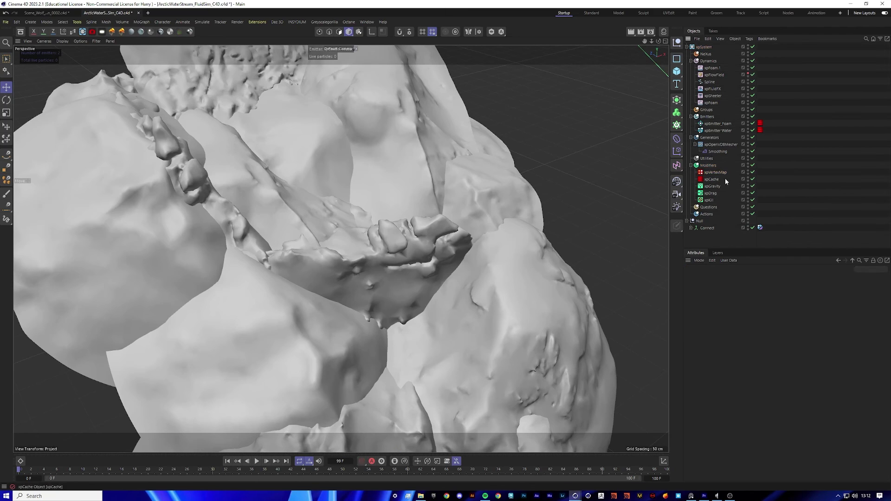
click(721, 174)
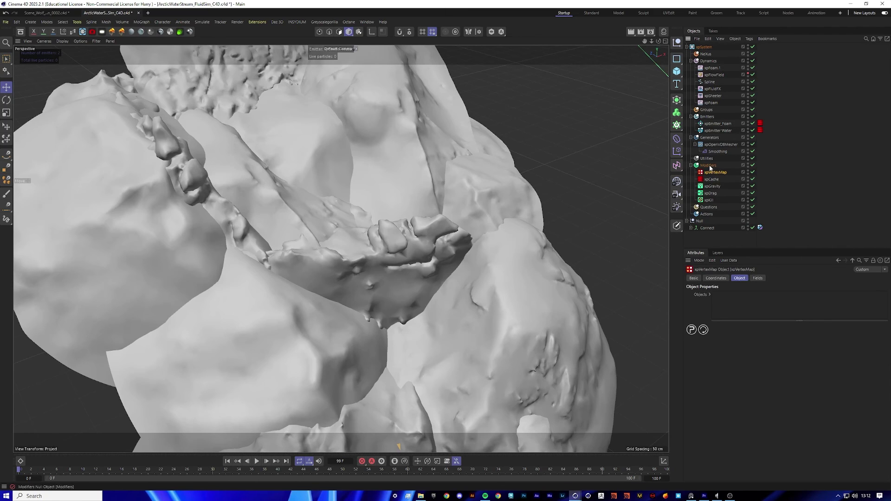
Step: Link the Connect rock object to the xpVertexMap modifier's Objects list and inspect the vertex map tag on the rocks
drag(700, 227, 759, 312)
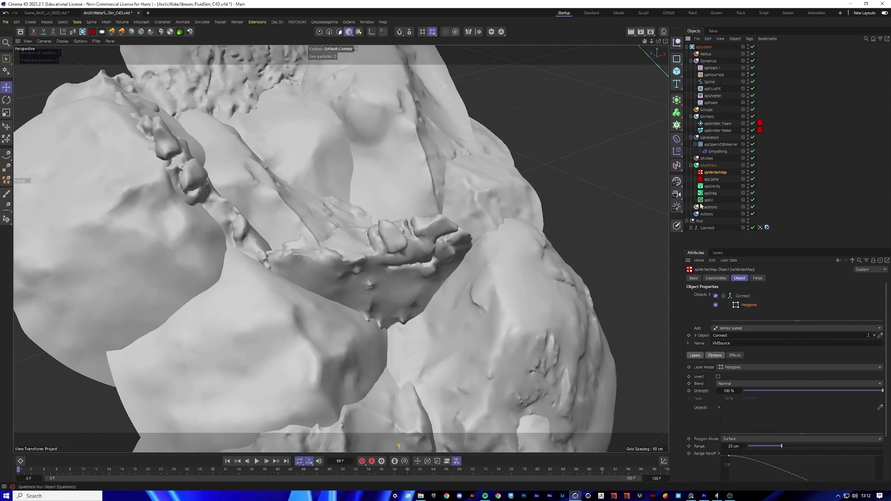
click(200, 216)
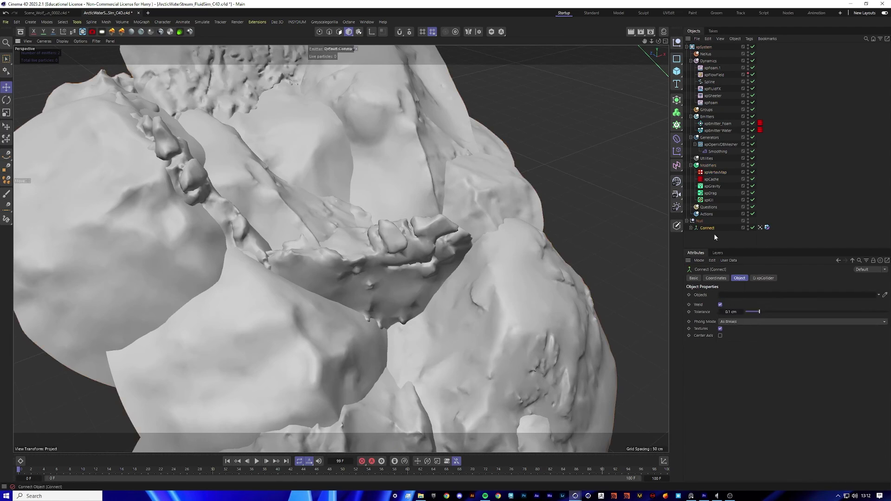
drag(658, 41, 643, 51)
click(759, 227)
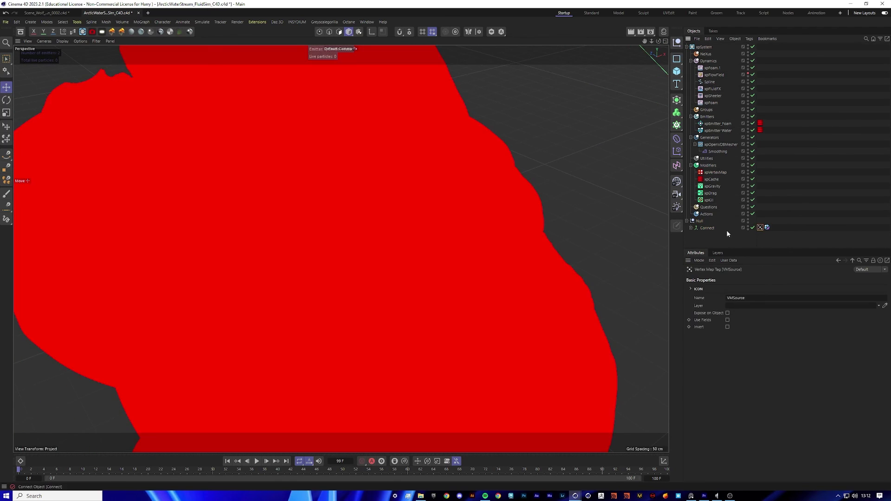
click(724, 228)
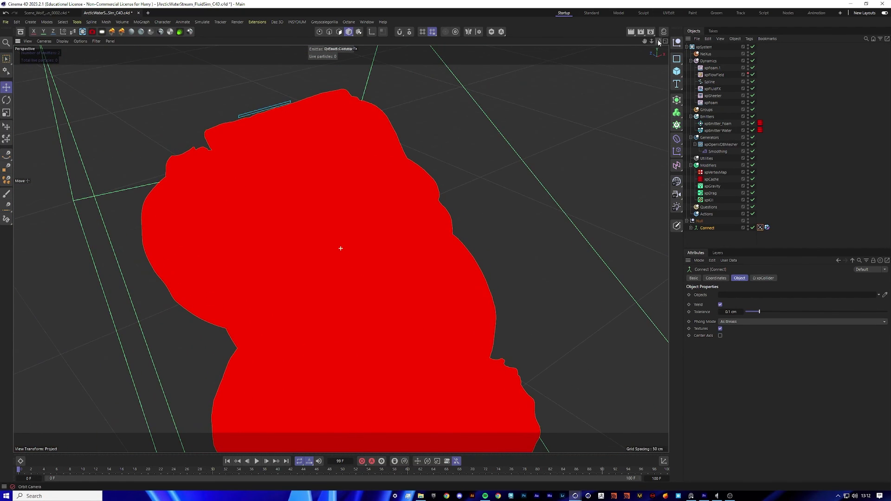
click(825, 238)
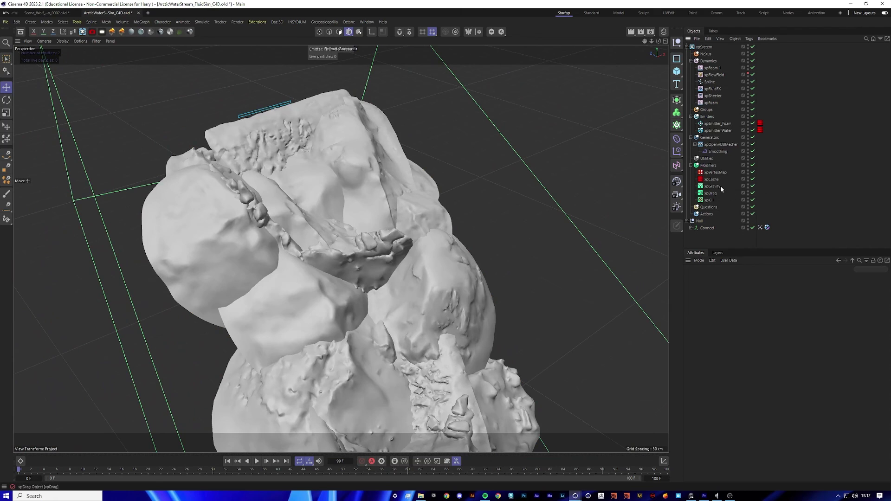
click(712, 173)
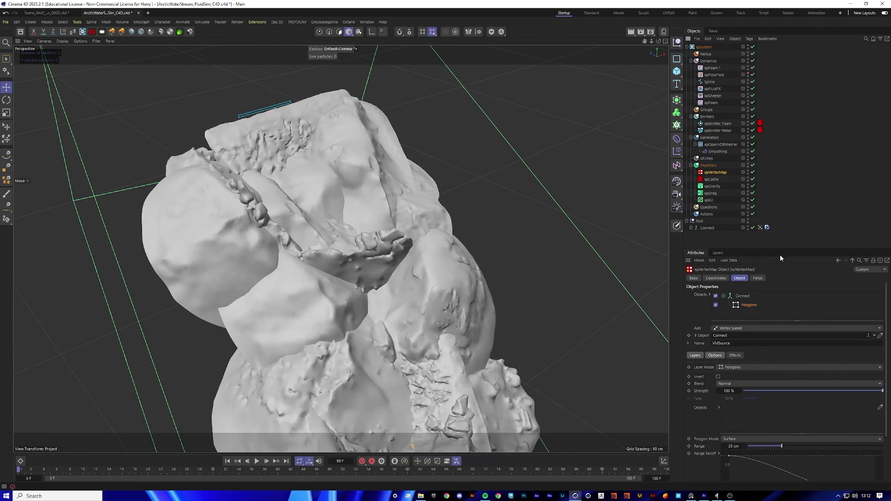
click(777, 171)
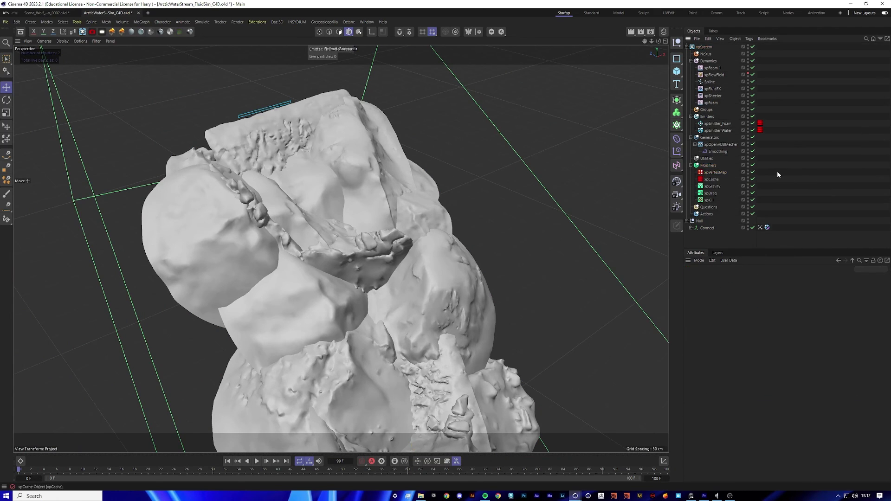
click(719, 174)
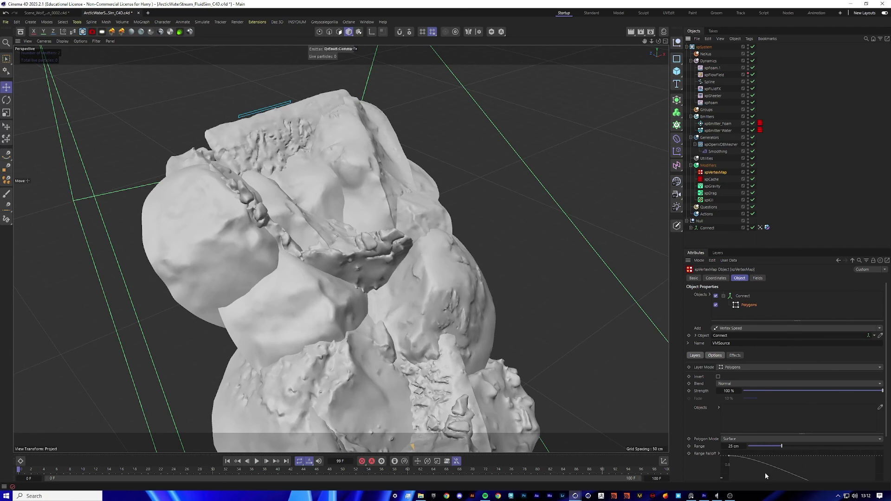
click(856, 216)
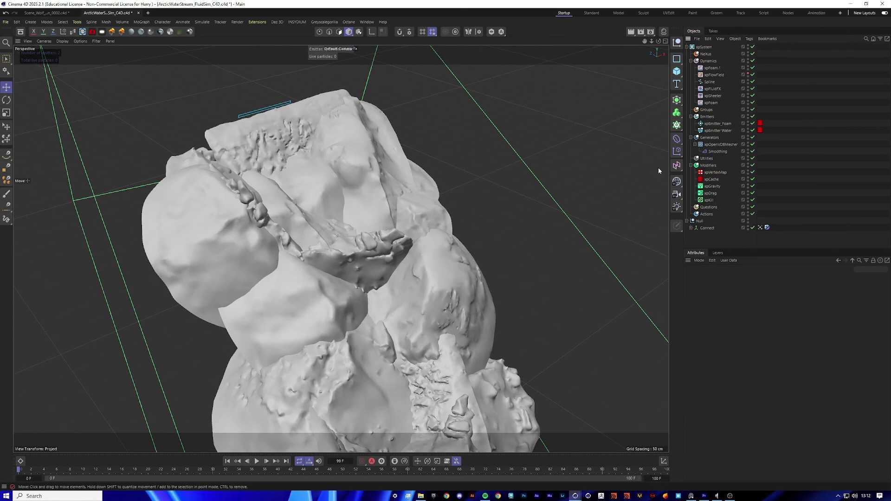
Step: Play the simulation to frame 30, show shaded surfaces with mesh lines, and examine the water mesh's polygon density up close
click(720, 144)
click(257, 461)
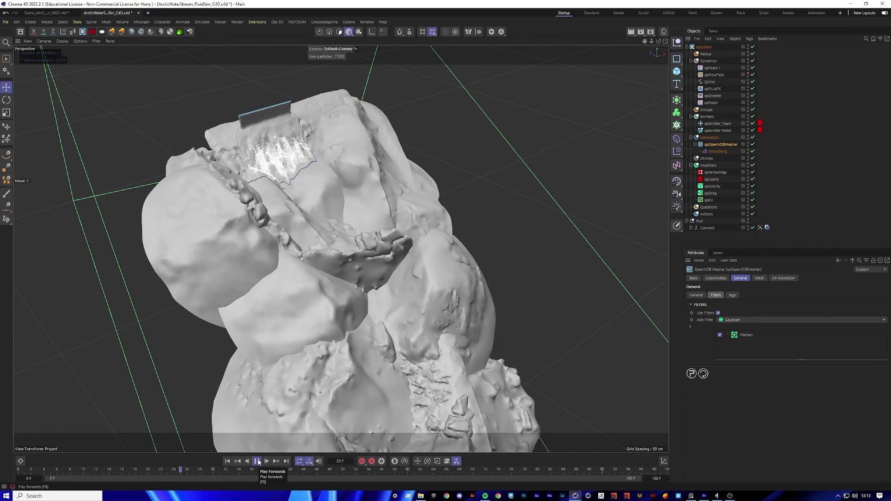
click(257, 461)
key(n)
key(b)
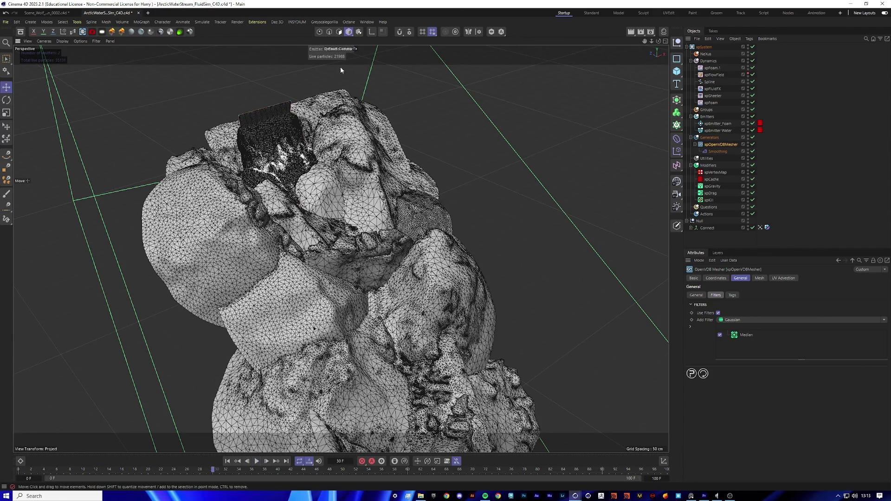
scroll(286, 173, up, 10)
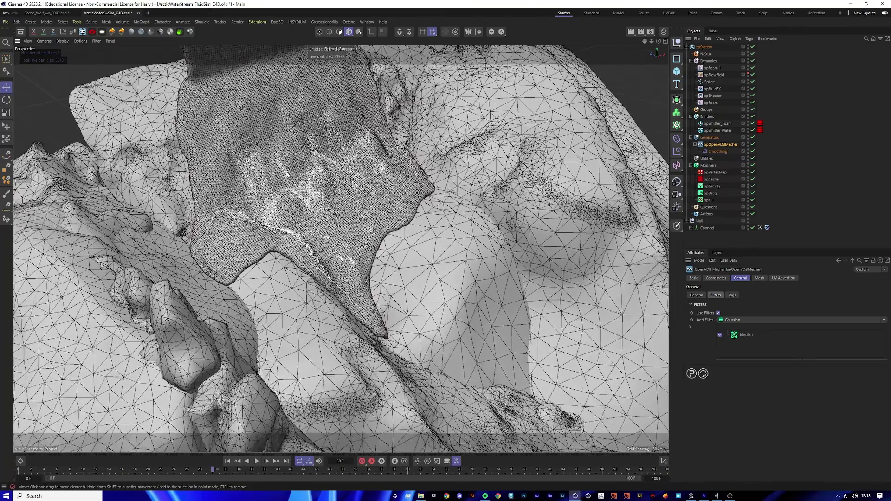
scroll(286, 173, up, 5)
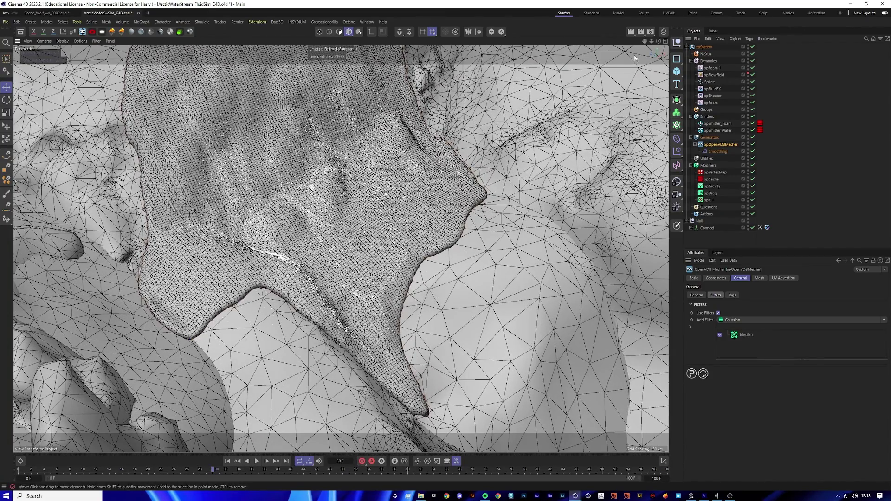
drag(651, 41, 631, 33)
click(798, 149)
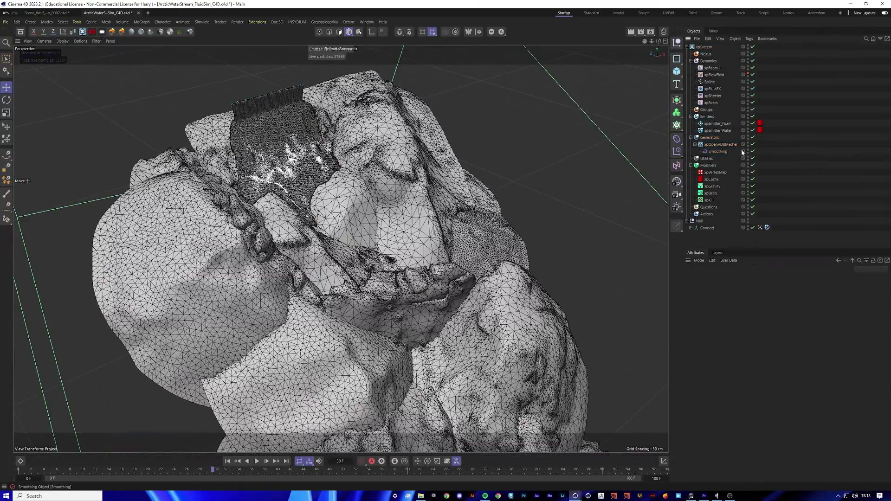
Step: Duplicate the xpOpenVDBMesher together with its Smoothing deformer inside the Generators group and expand the copy
click(718, 151)
key(Delete)
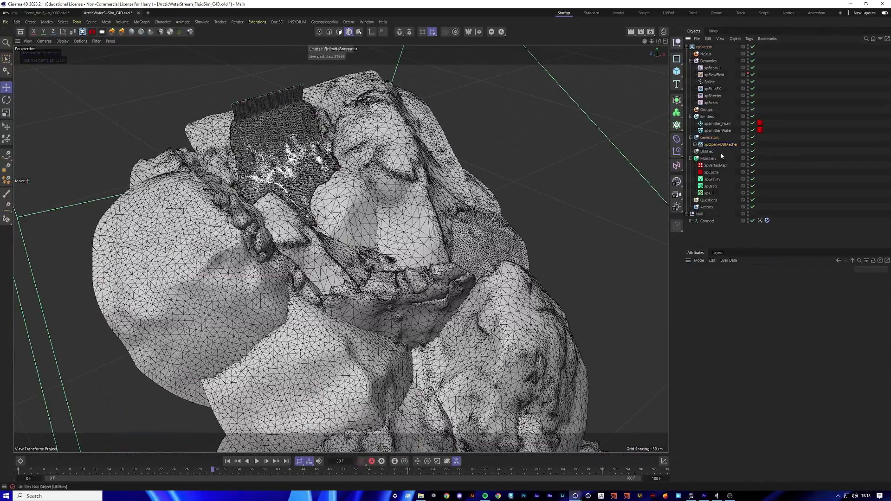
click(722, 146)
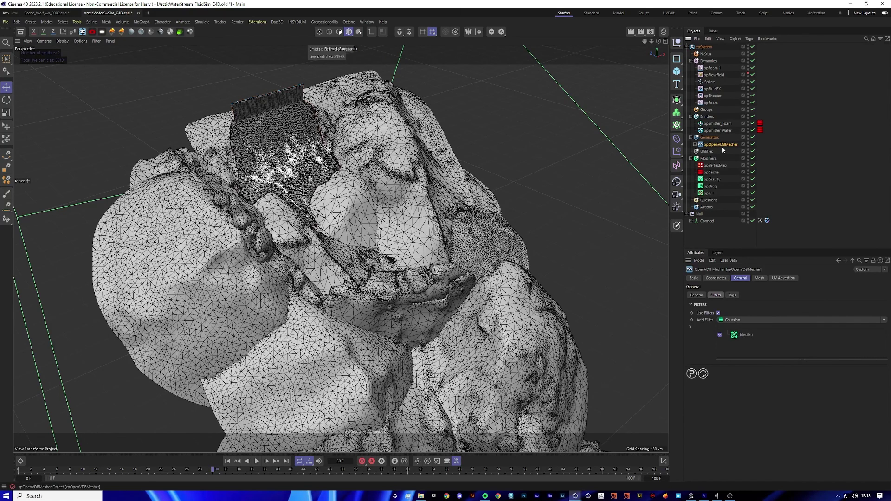
key(ctrl+c)
key(ctrl+v)
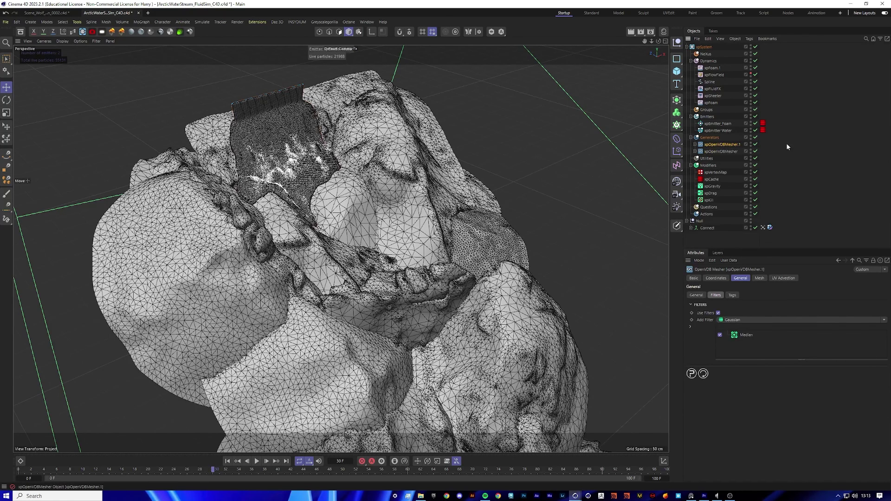
click(786, 144)
click(695, 144)
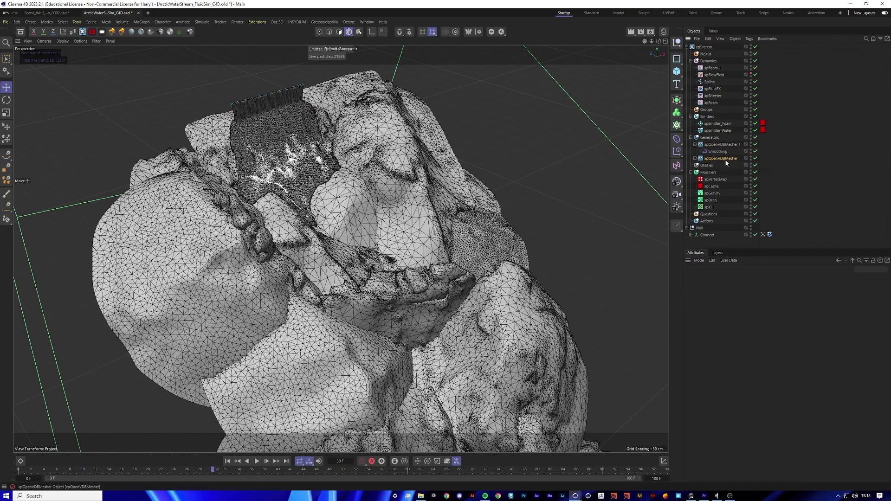
Step: Rename the duplicated mesher as xpOpenVDBMesher_VertexMap
click(722, 145)
double_click(743, 145)
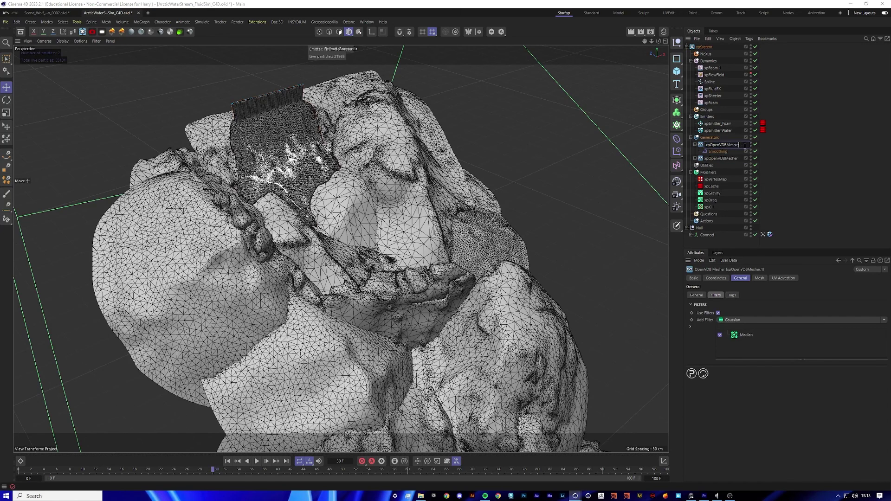
text(_VertexMap)
key(Return)
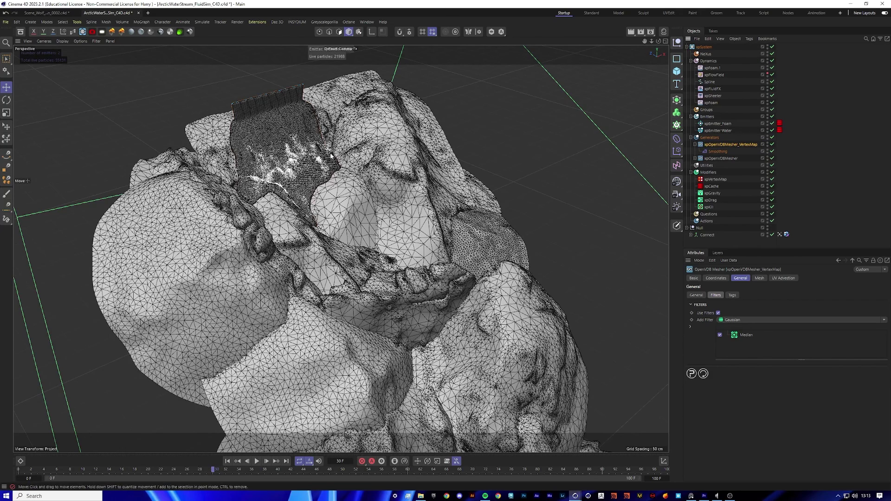
Step: Disable the original xpOpenVDBMesher and open the general settings of xpOpenVDBMesher_VertexMap
click(773, 160)
click(773, 159)
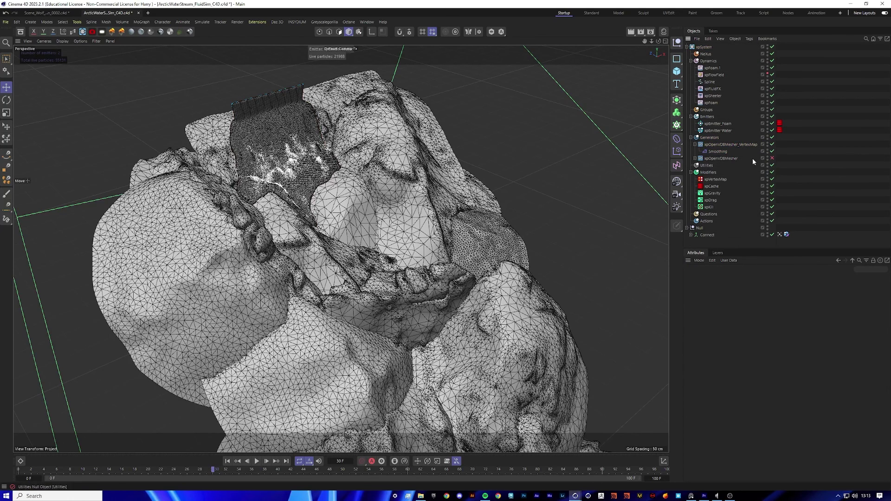
click(732, 145)
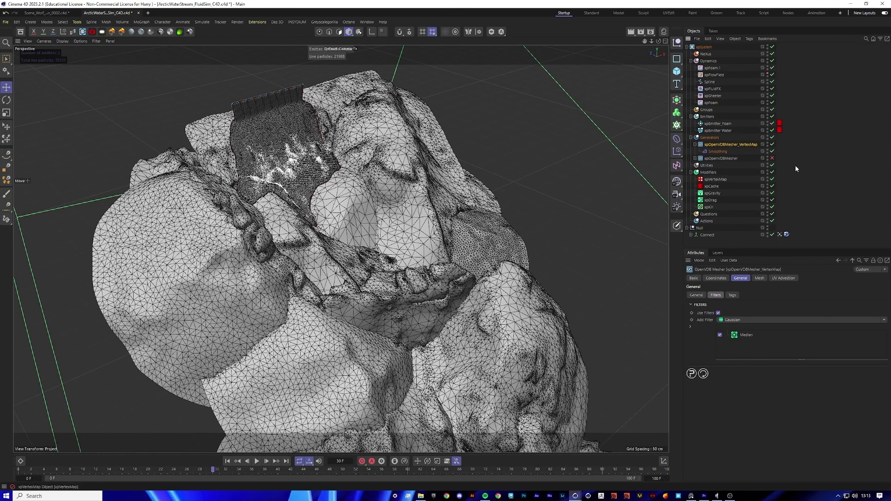
scroll(246, 114, up, 3)
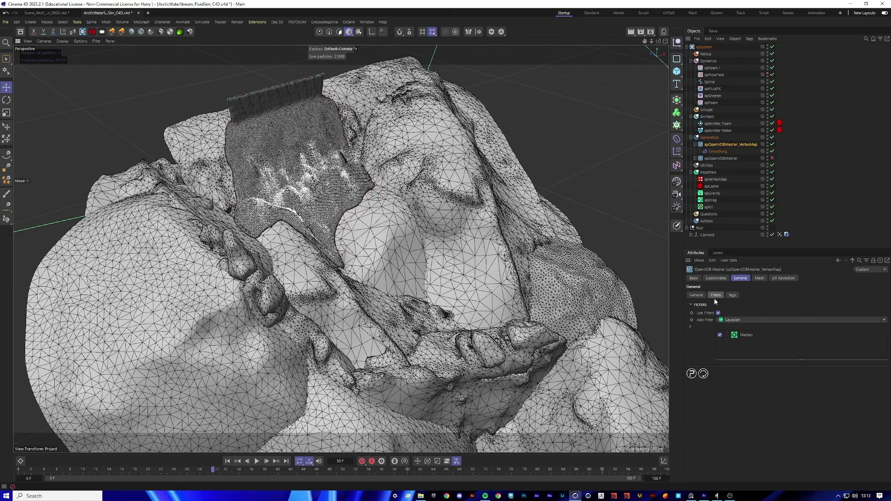
click(699, 296)
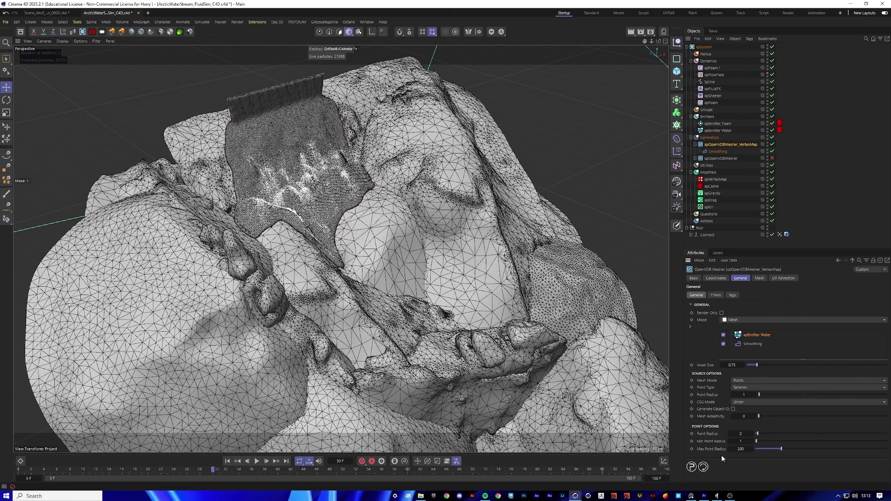
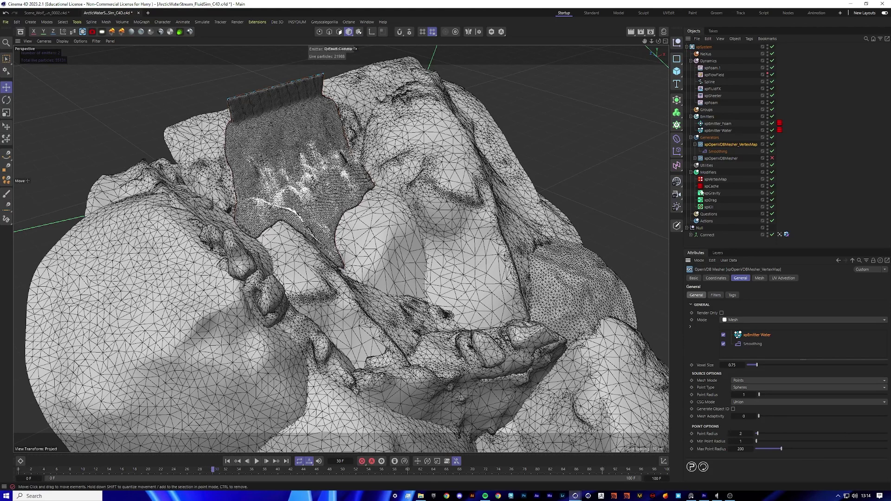
Step: Set xpOpenVDBMesher_VertexMap's Voxel Size to 1.5 and the Point Radius in its point options to 3
click(733, 364)
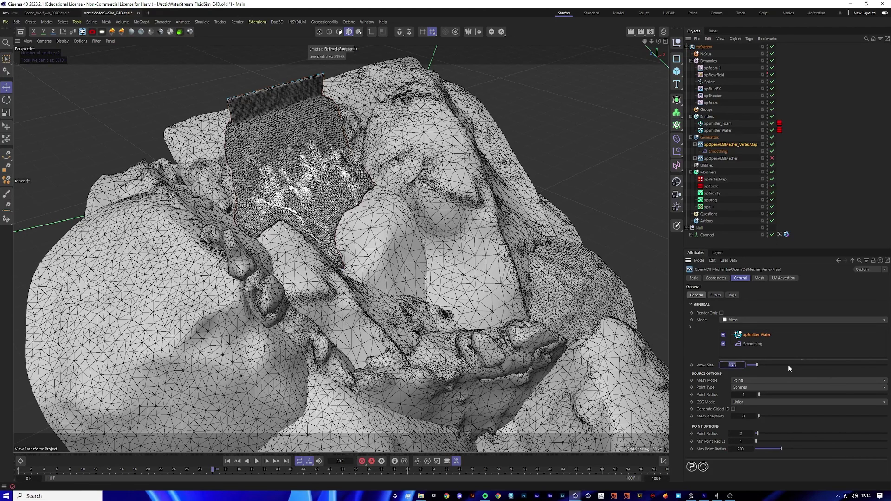
text(1)
key(Return)
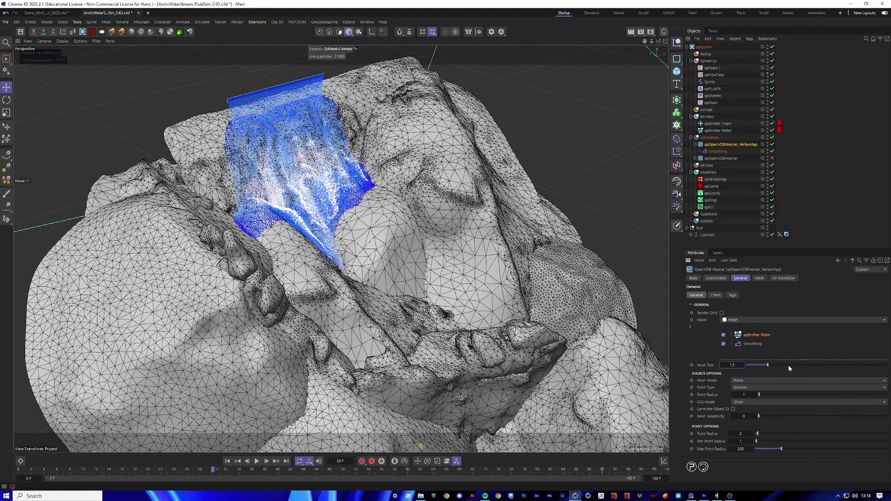
click(737, 433)
text(3)
key(Return)
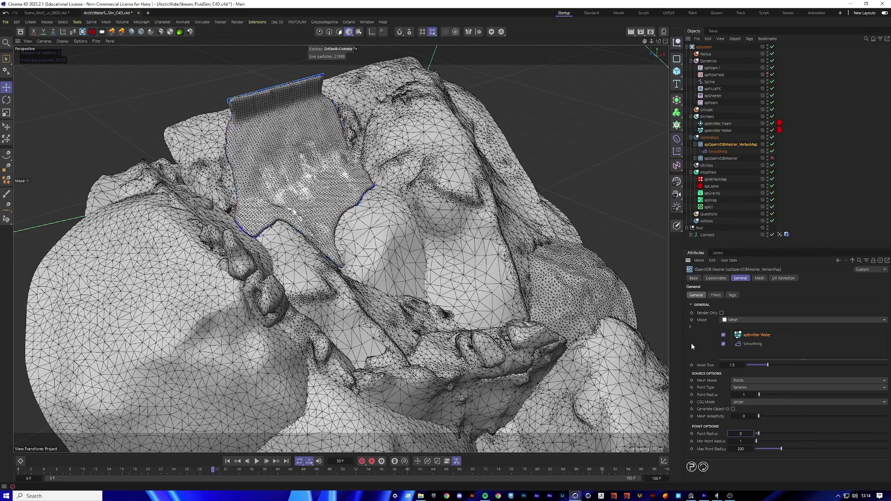
Step: Coarsen the vertex map mesh further with a Voxel Size of 2 and a Point Radius of 4 in the point options
alt+right_drag(232, 118, 369, 208)
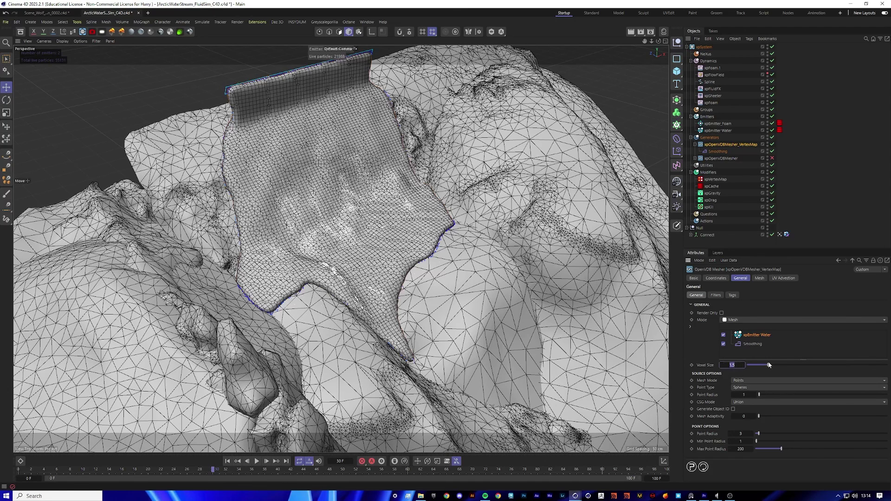
text(2)
key(Return)
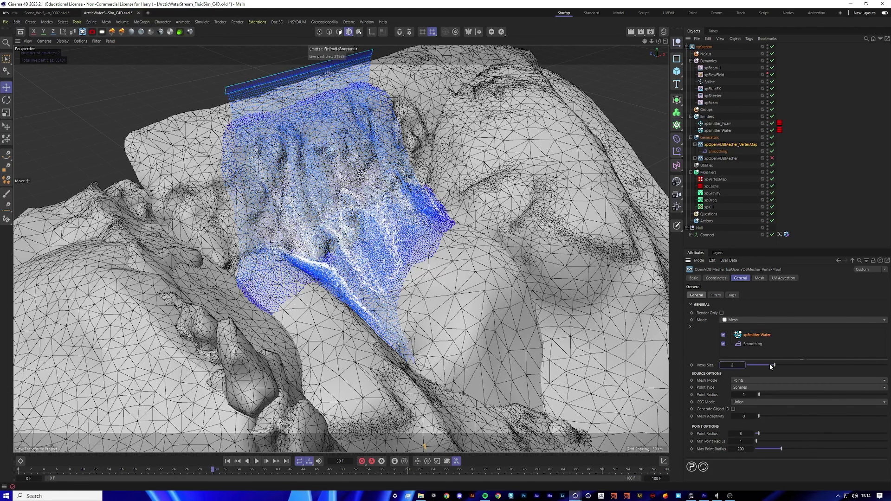
click(741, 434)
text(4)
key(Return)
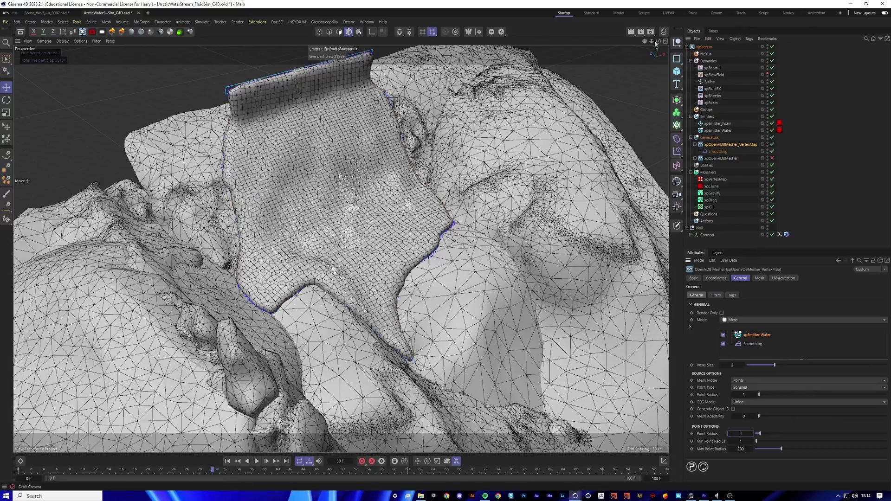
Step: Coarsen xpOpenVDBMesher_VertexMap with a Voxel Size of 3 and a Point Radius of 8 in the point options
drag(655, 40, 614, 42)
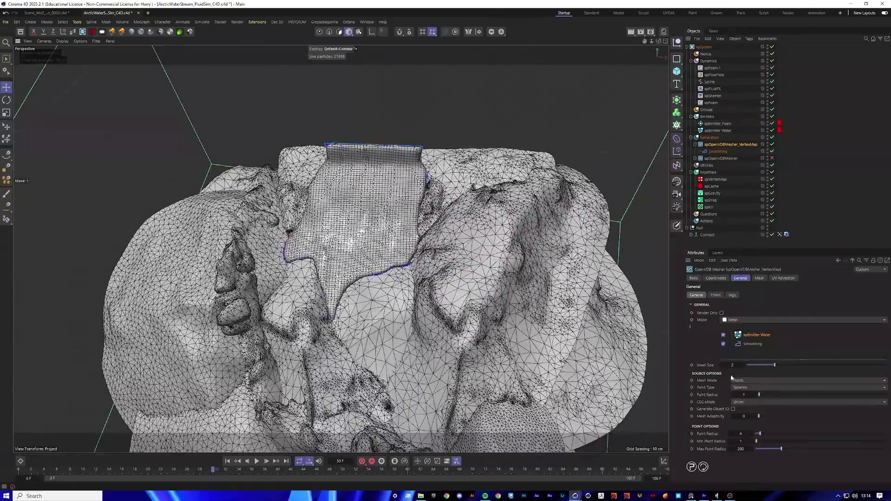
drag(737, 361, 739, 362)
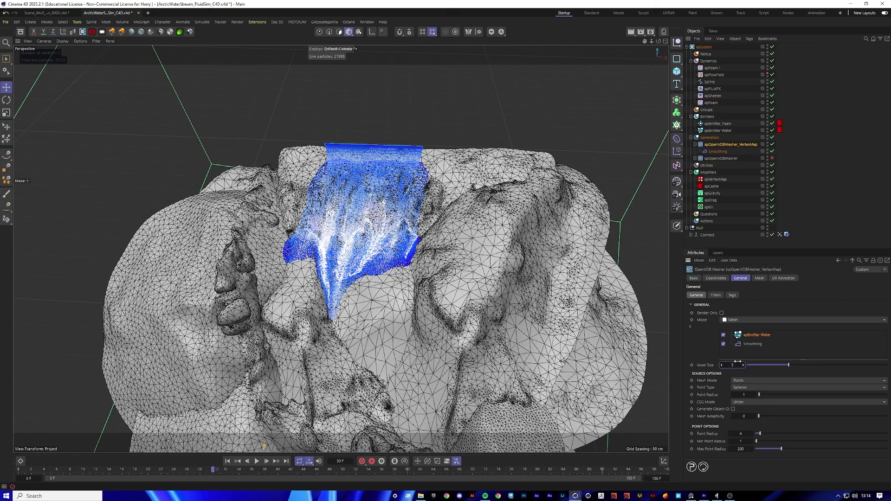
click(739, 433)
key(0)
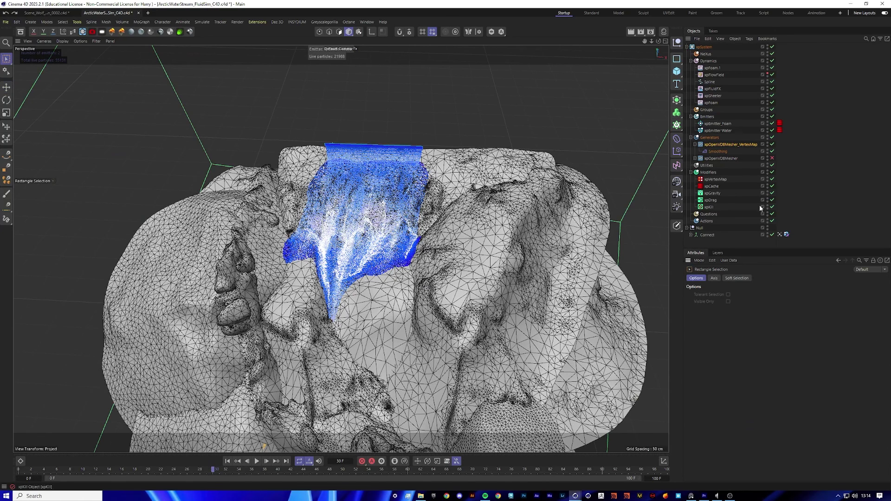
click(730, 144)
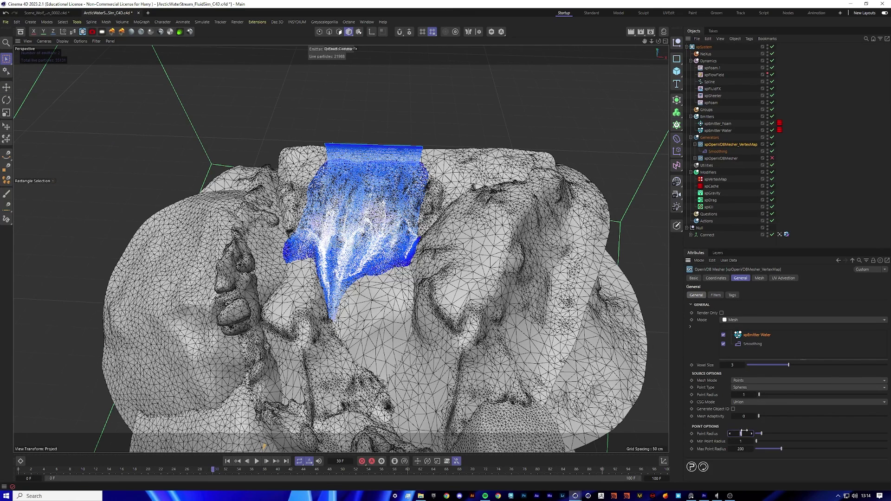
text(8)
key(Return)
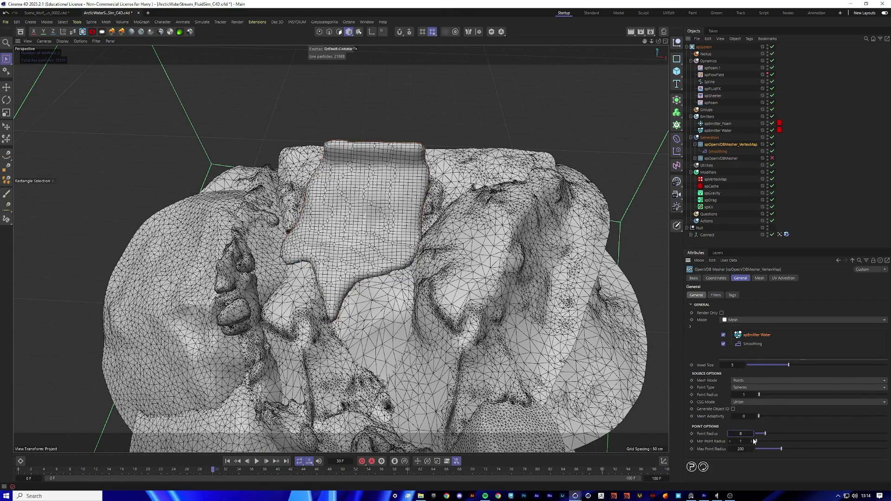
Step: Reduce the vertex map mesh's Point Radius to 6 in the point options and check the mesh's fit on the rocks
text(6)
key(Return)
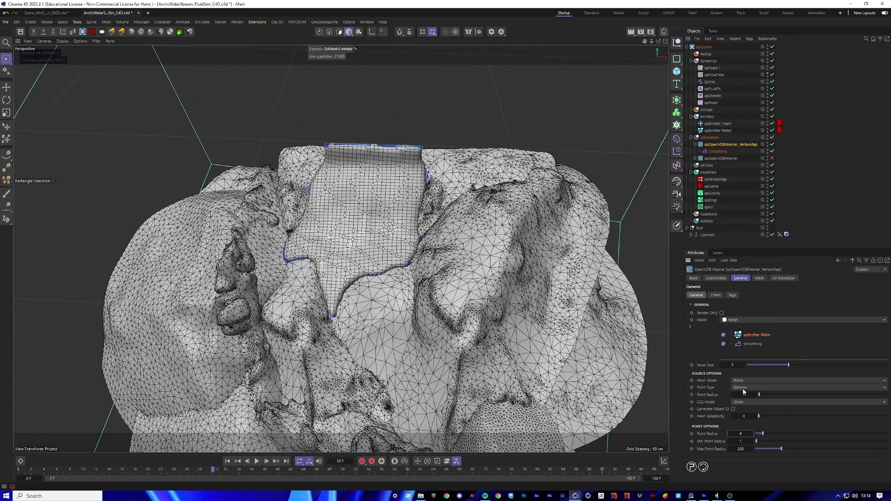
alt+drag(368, 224, 392, 201)
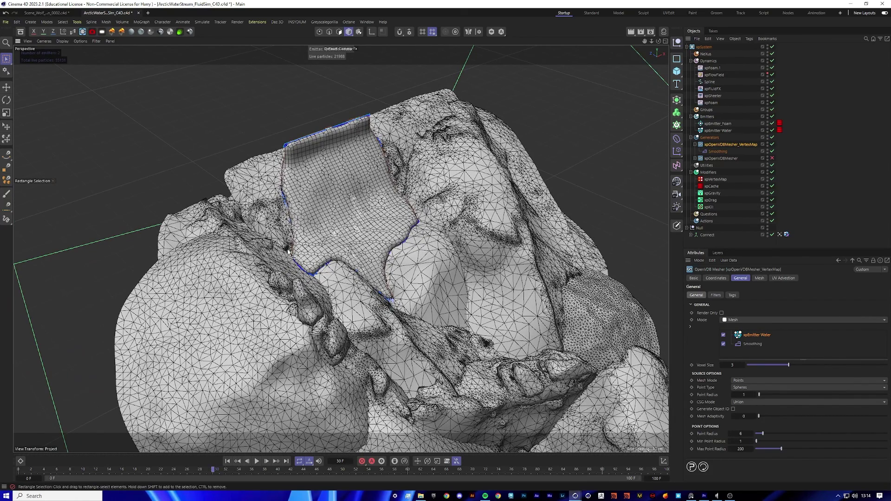
scroll(339, 209, up, 4)
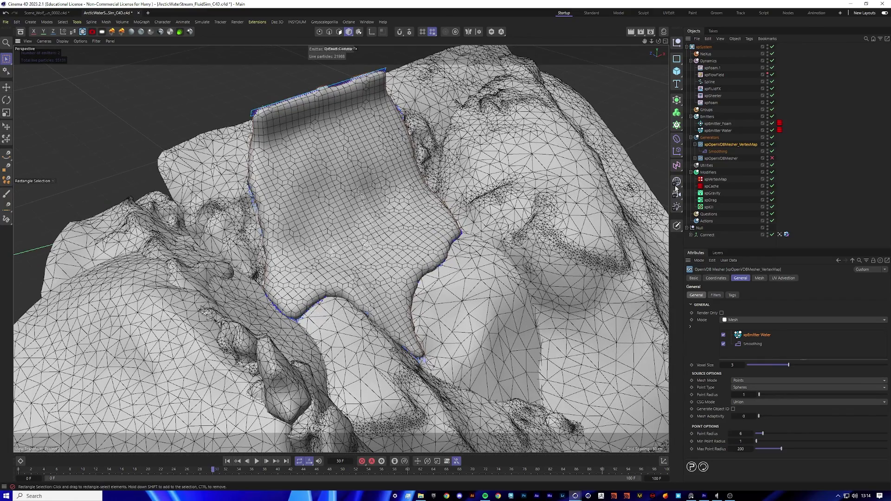
Step: Rewind to frame 0 and add xpOpenVDBMesher_VertexMap to the Objects of xpVertexMap's Polygons layer
click(765, 180)
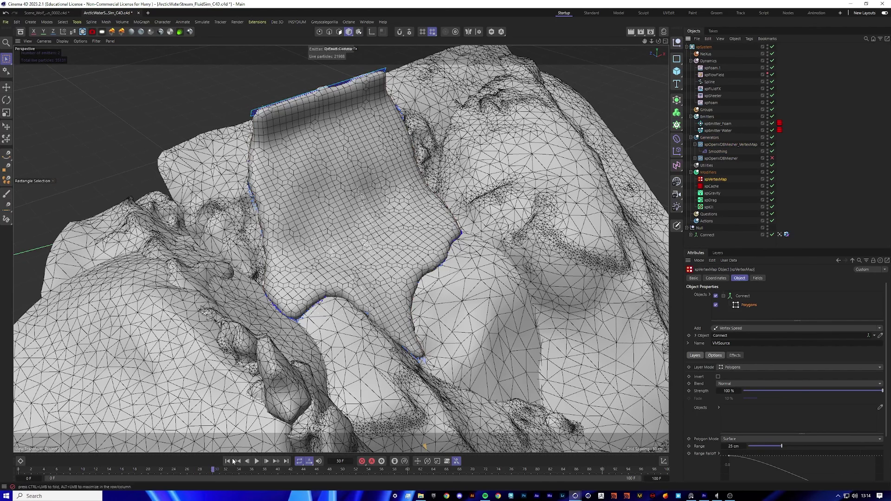
key(shift+f)
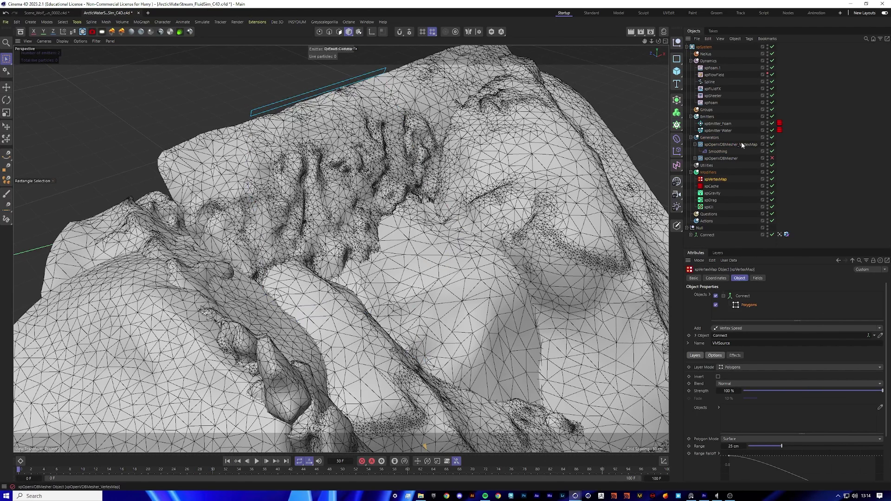
click(773, 158)
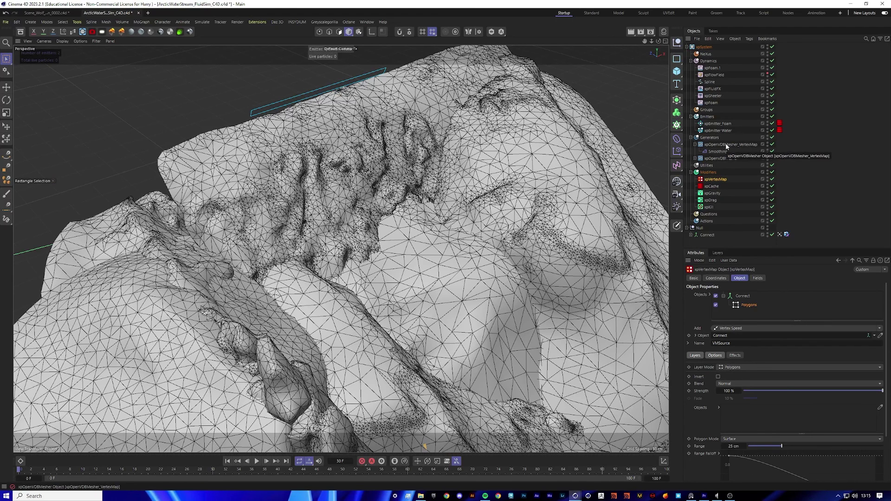
drag(731, 144, 744, 415)
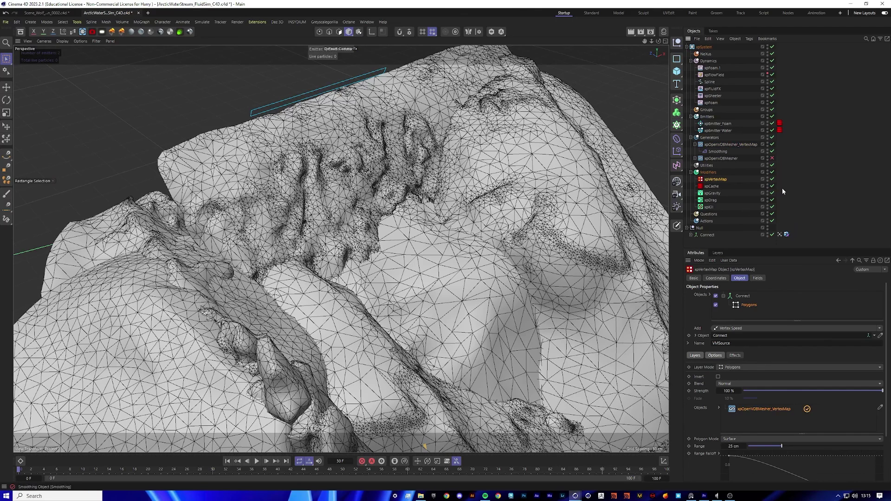
Step: Display the VMSource vertex map, play the simulation to frame 52 and examine the map's spread around the water mesh
click(779, 234)
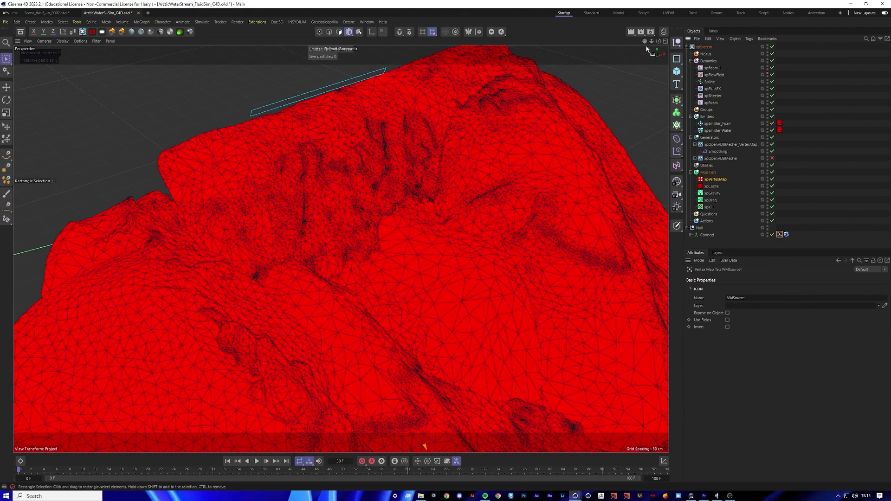
mouse_move(651, 41)
mouse_down()
mouse_move(580, 41)
mouse_move(622, 20)
mouse_move(658, 39)
mouse_up()
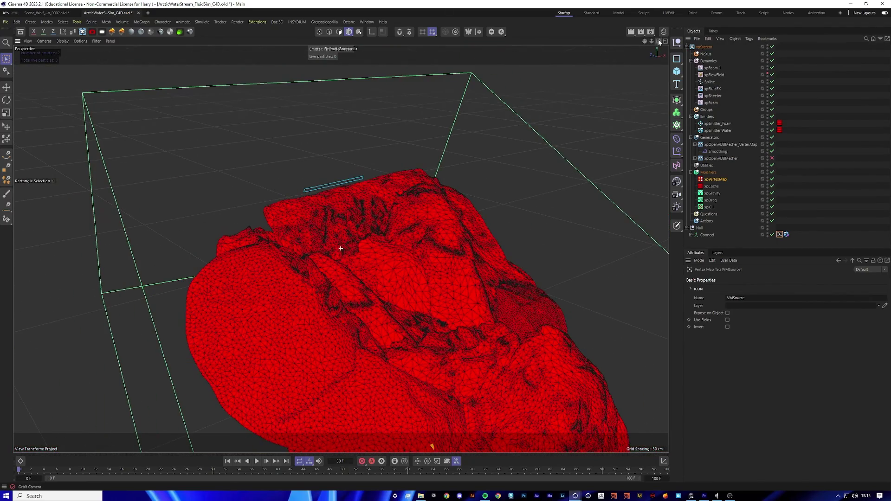
click(257, 461)
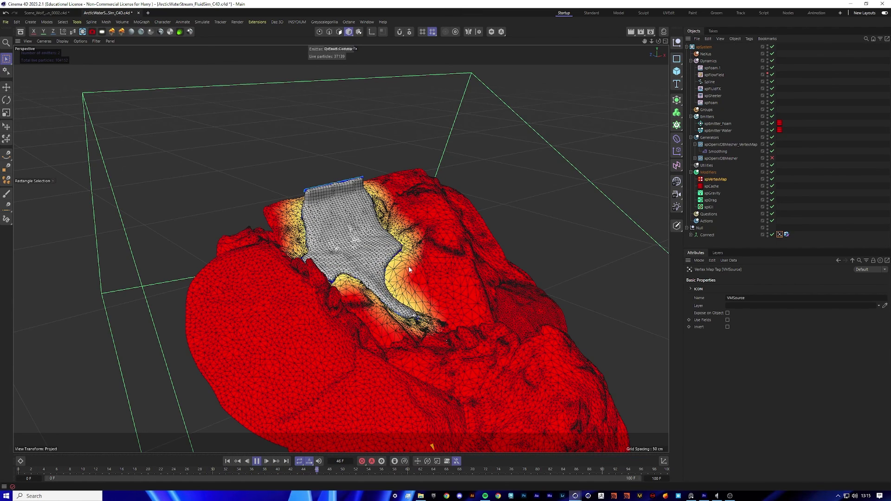
click(256, 461)
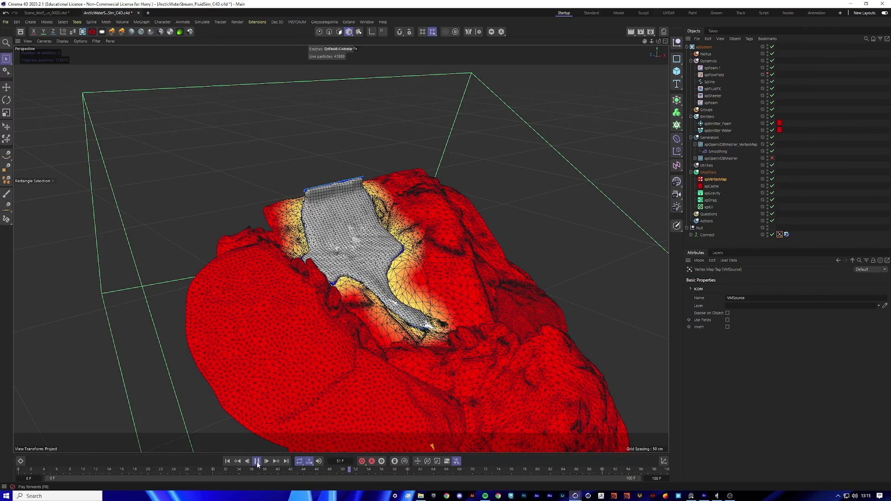
scroll(385, 295, up, 3)
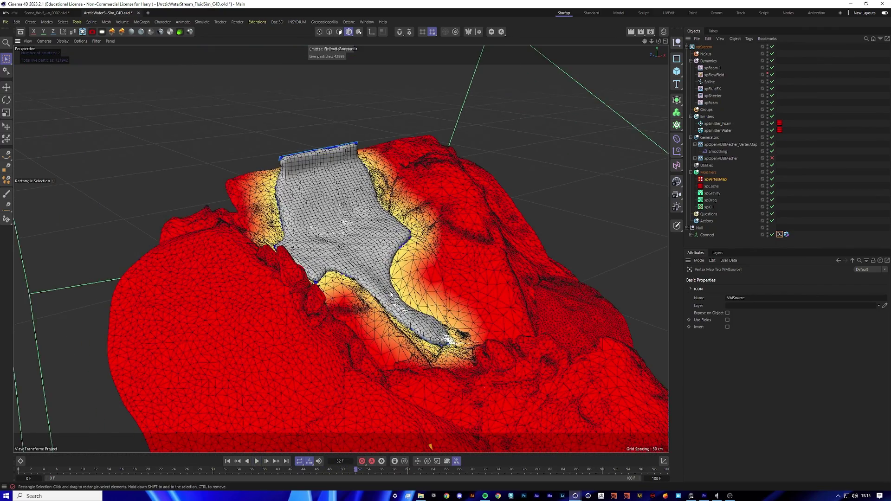
scroll(390, 294, up, 3)
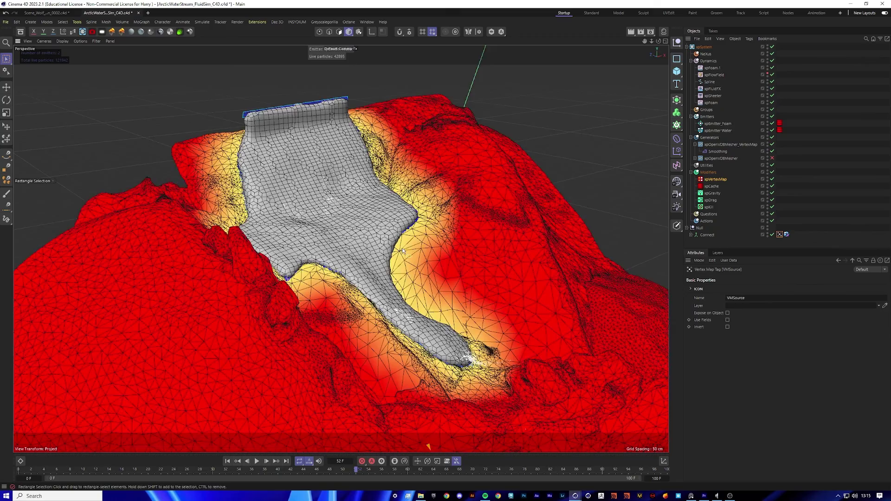
alt+drag(403, 251, 234, 109)
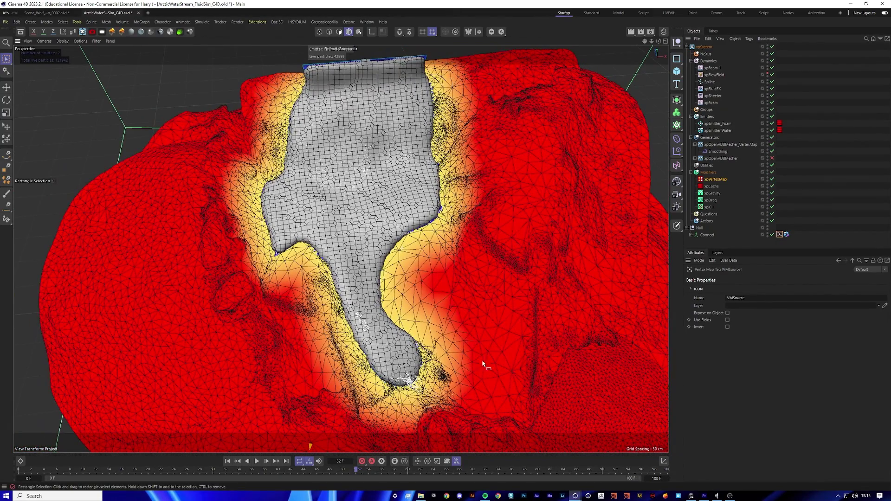
alt+drag(472, 347, 404, 239)
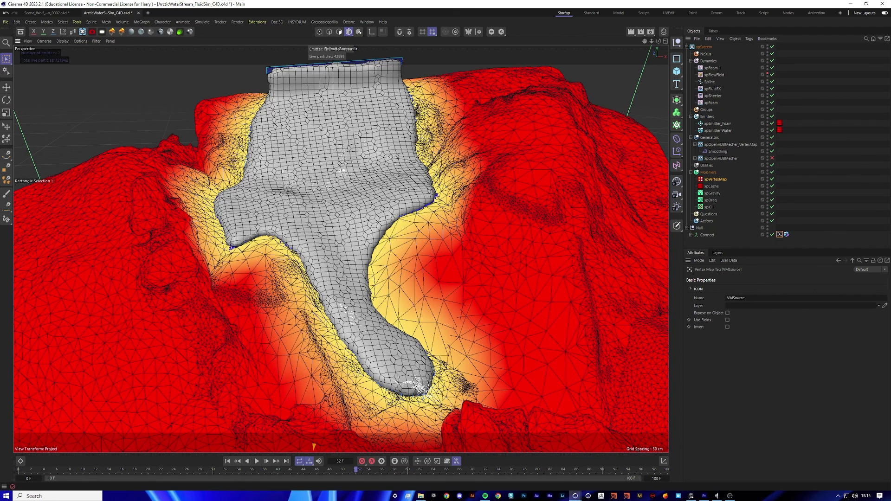
Step: Rewind to frame 0 and set the Range of xpVertexMap's Polygons layer to 5 cm
click(831, 172)
click(714, 179)
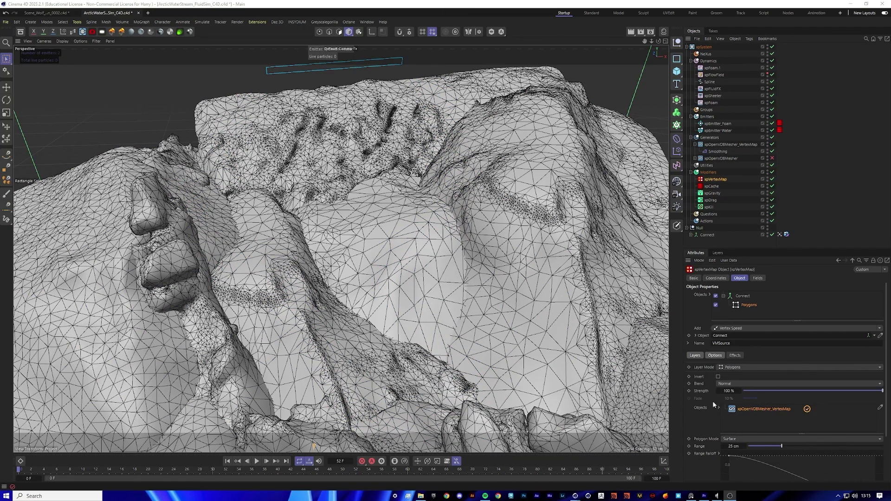
drag(804, 249, 794, 184)
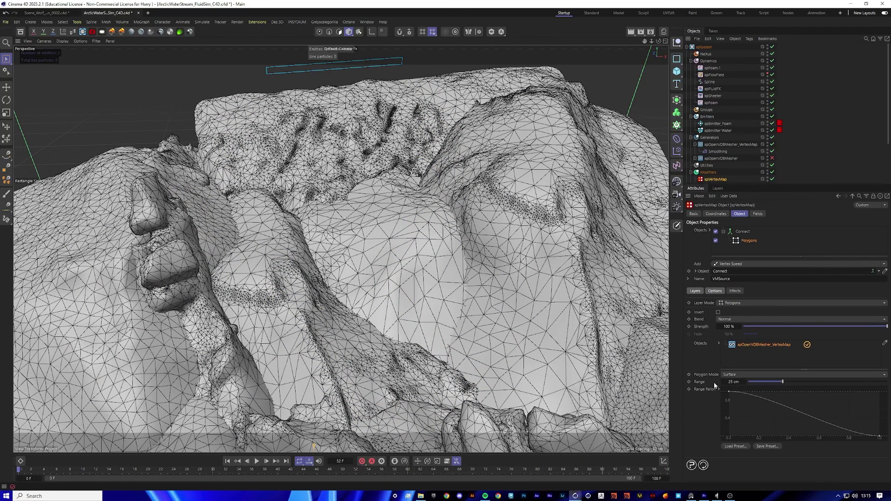
click(734, 381)
key(BackSpace)
text(5)
key(Return)
Step: Play the simulation to frame 33 with the VMSource vertex map displayed to check the map's spread
click(257, 461)
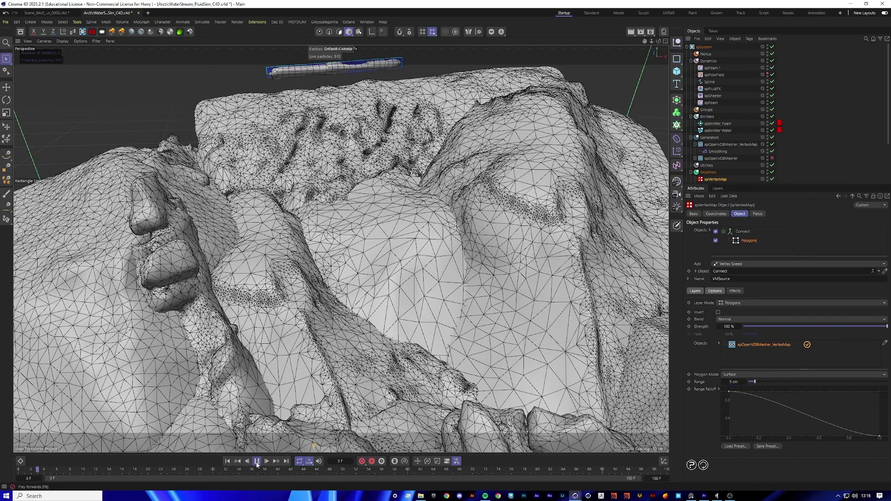
scroll(746, 154, down, 3)
click(780, 179)
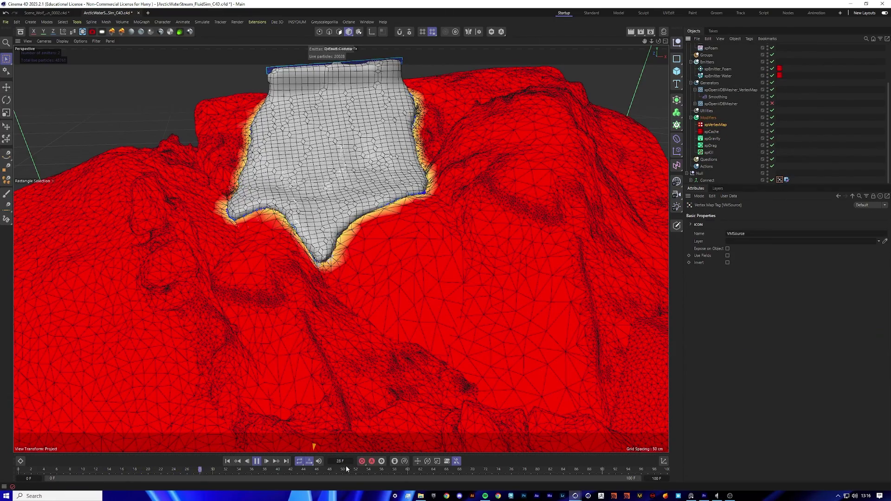
click(257, 461)
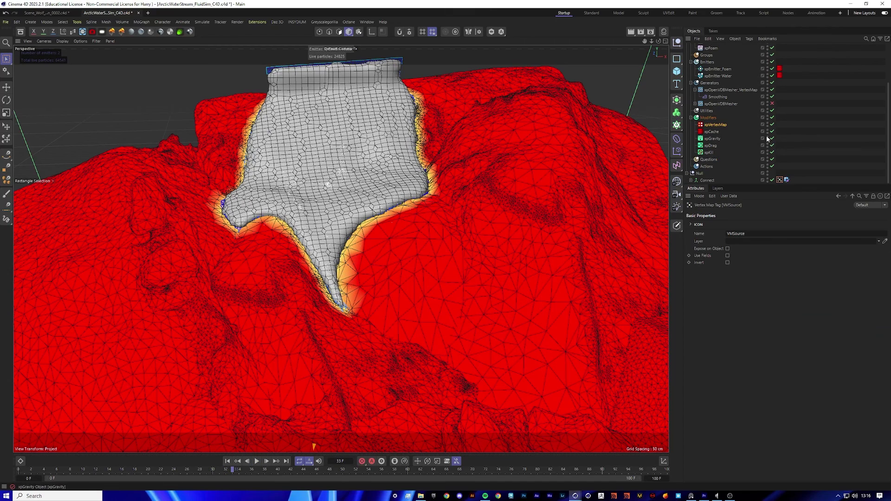
Step: Try a Range of 25 cm and then 10 cm on xpVertexMap's Polygons layer
click(717, 124)
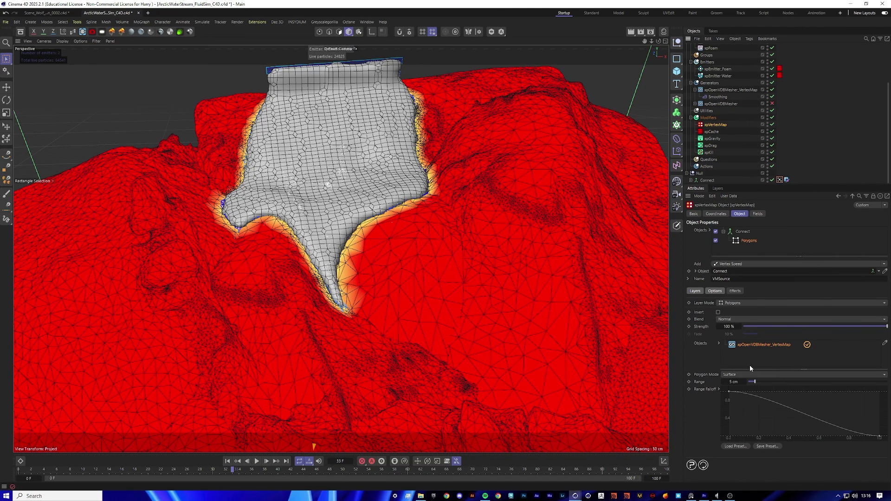
double_click(737, 382)
text(25)
key(Return)
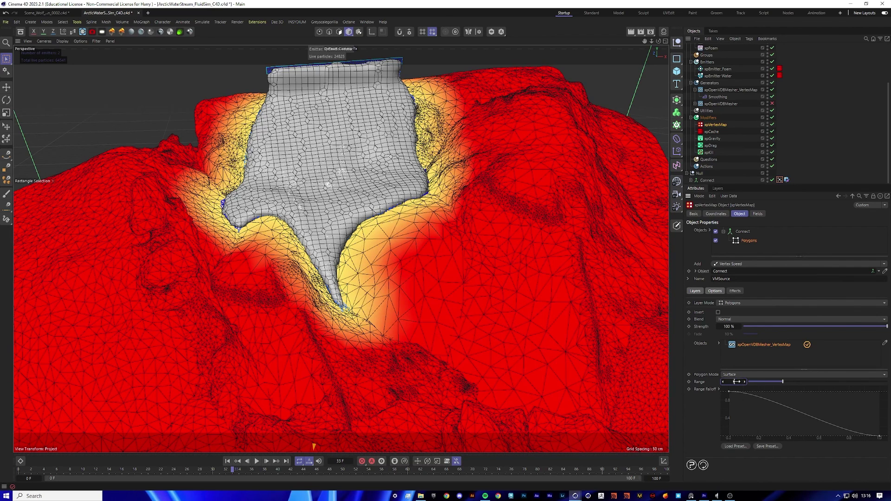
key(ctrl+z)
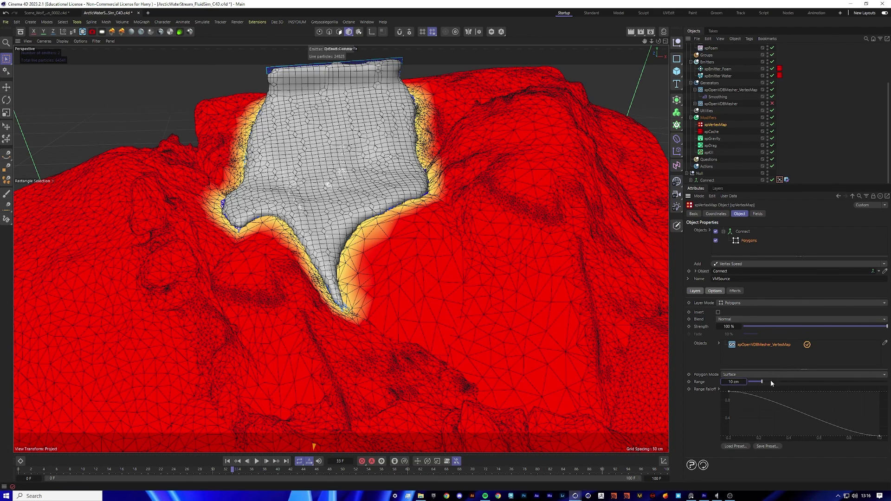
Step: Try a Range of 7 cm for the vertex map around the water mesh
click(737, 380)
key(BackSpace)
text(7)
key(Return)
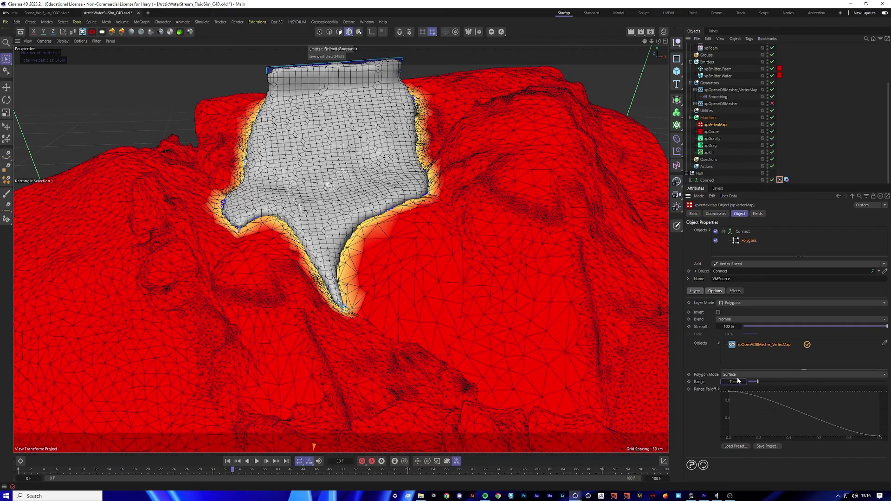
Step: Set the Range of xpVertexMap's Polygons layer back to 5 cm
alt+drag(353, 241, 315, 229)
click(741, 381)
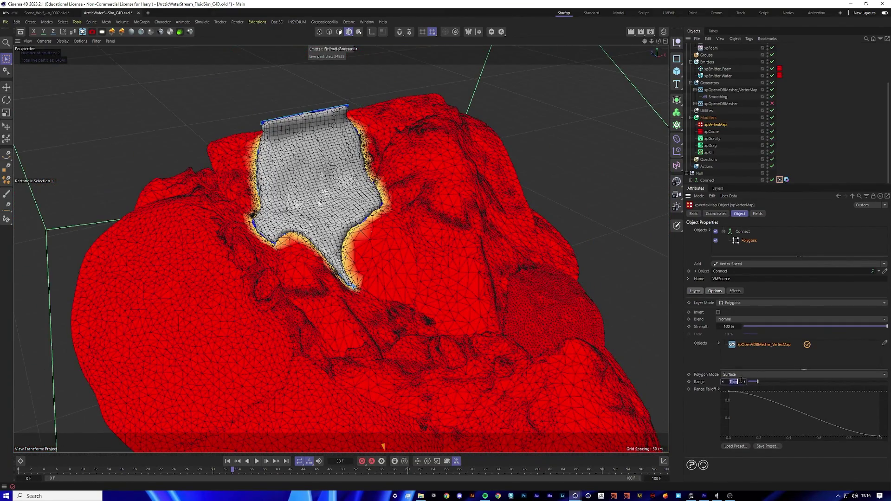
text(5)
key(Return)
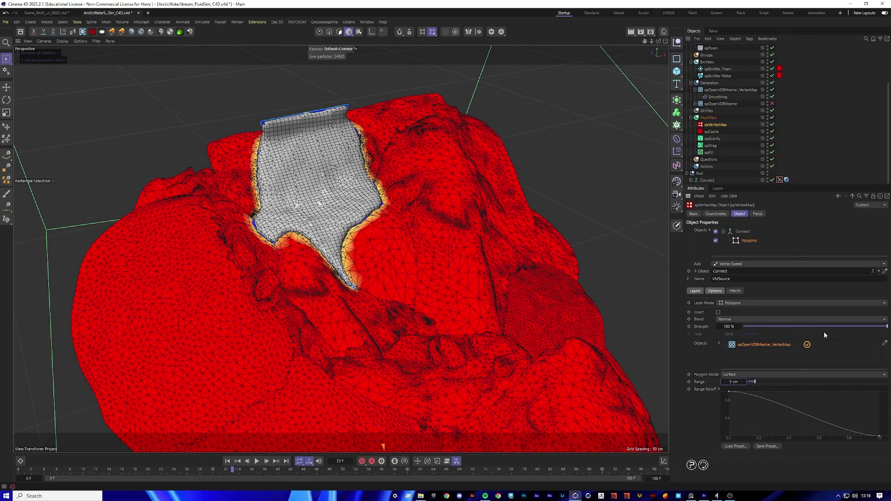
Step: Rewind to frame 0 and reshape the end tangent of the Range Falloff curve so it stays high and drops steeply near 1.0
mouse_move(287, 216)
alt+mouse_down()
mouse_move(240, 193)
mouse_move(276, 226)
alt+mouse_up()
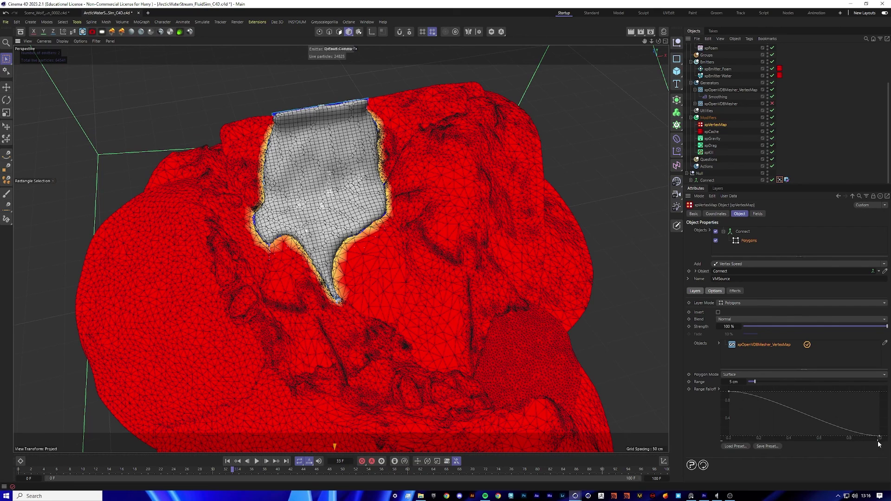
drag(879, 437, 849, 437)
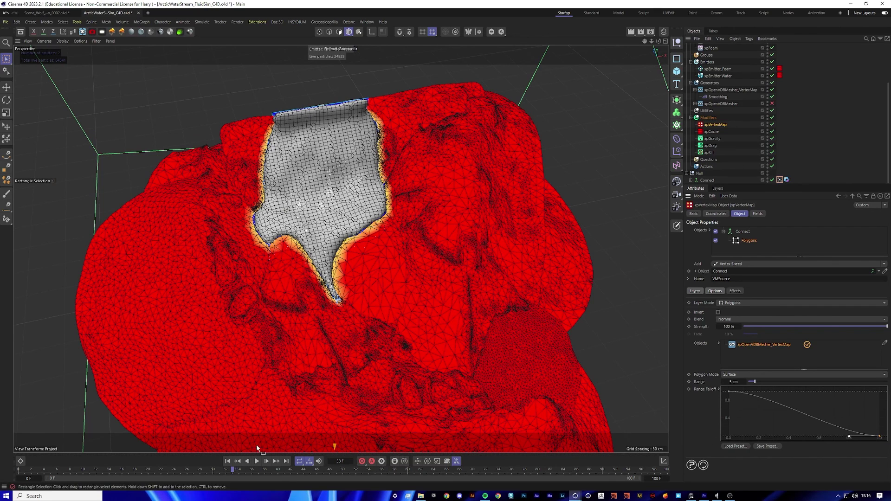
click(227, 462)
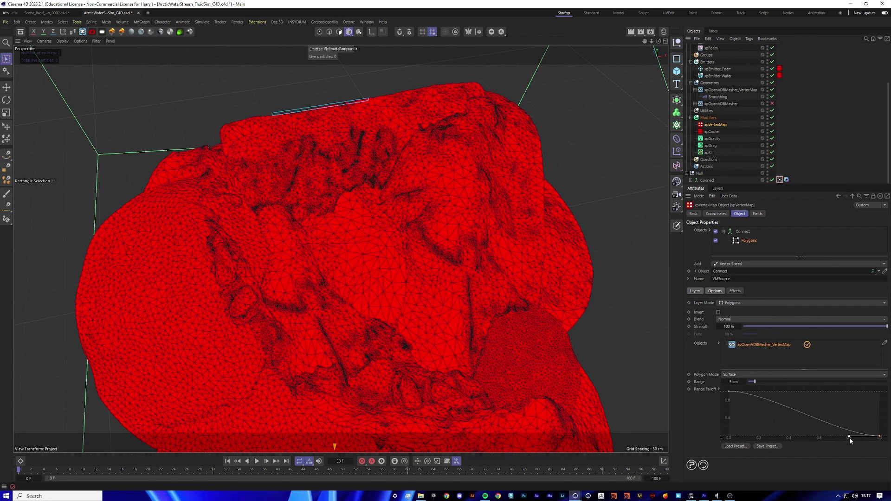
drag(849, 437, 874, 413)
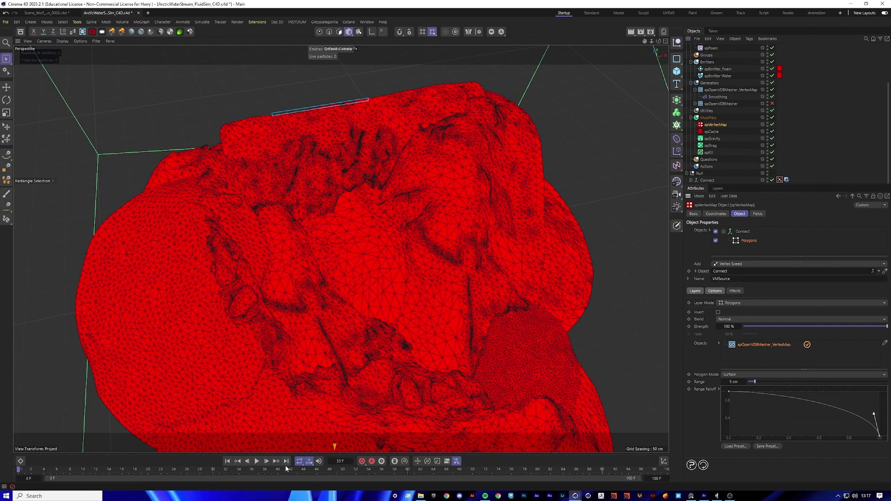
Step: Play the simulation to frame 37 and set the vertex map's Smoothing effect to 1 with a Strength of 50%
click(257, 461)
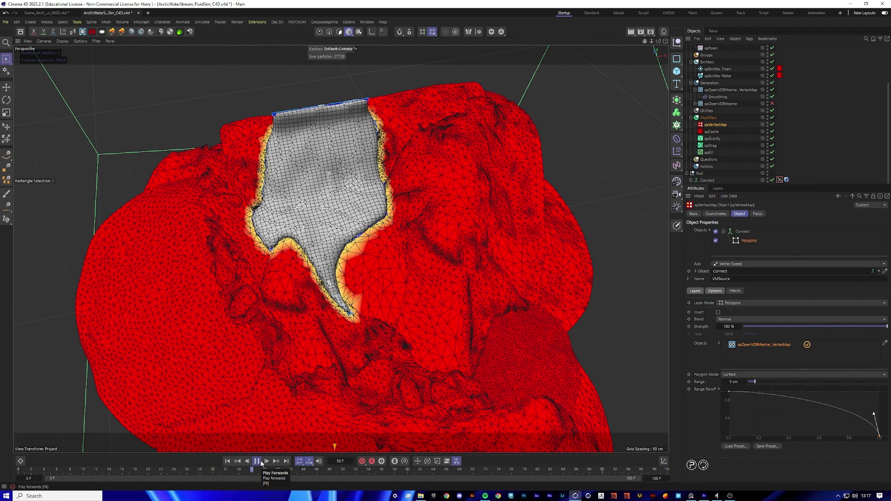
click(259, 462)
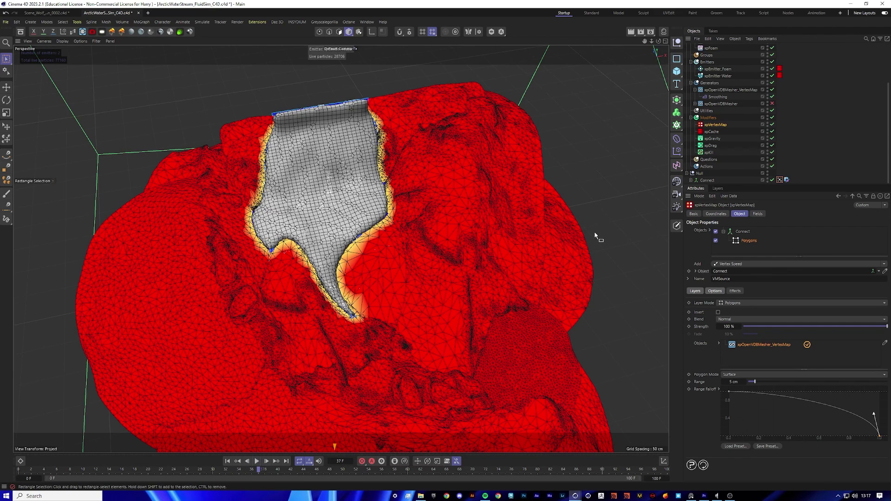
click(735, 290)
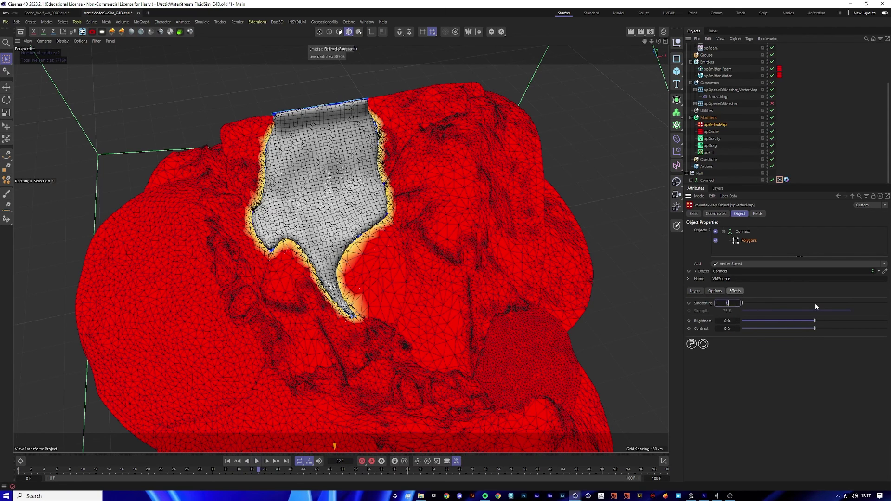
text(1)
key(Return)
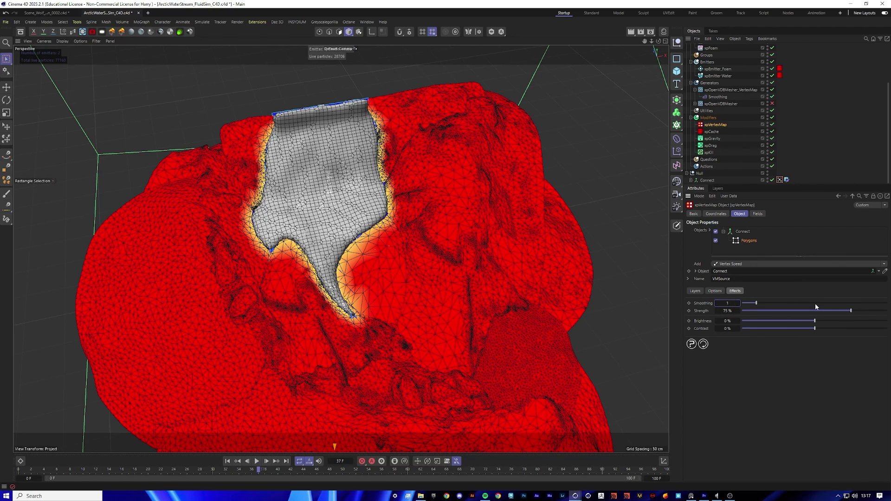
click(722, 310)
text(50)
key(Return)
scroll(341, 249, up, 5)
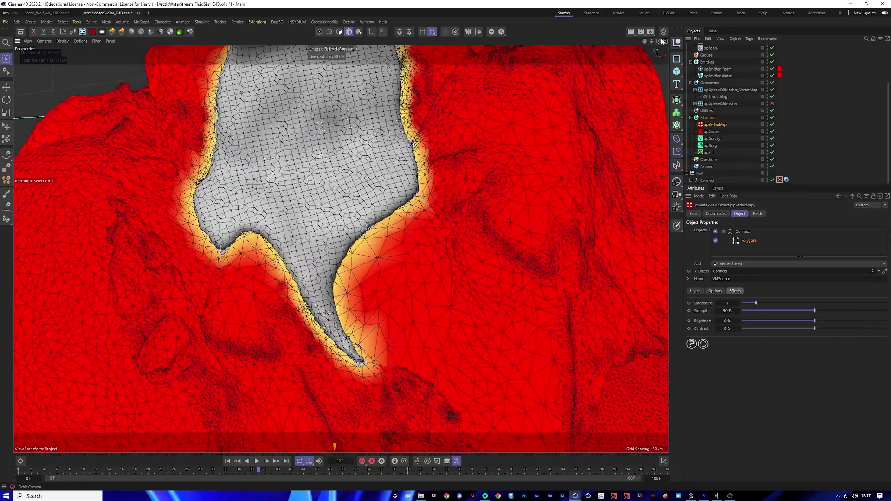
mouse_move(341, 249)
alt+mouse_down()
mouse_move(278, 239)
mouse_move(343, 249)
alt+mouse_up()
Step: Hide xpOpenVDBMesher_VertexMap in the viewport, enable the detailed xpOpenVDBMesher, and collapse the vertex map mesher's hierarchy
click(791, 126)
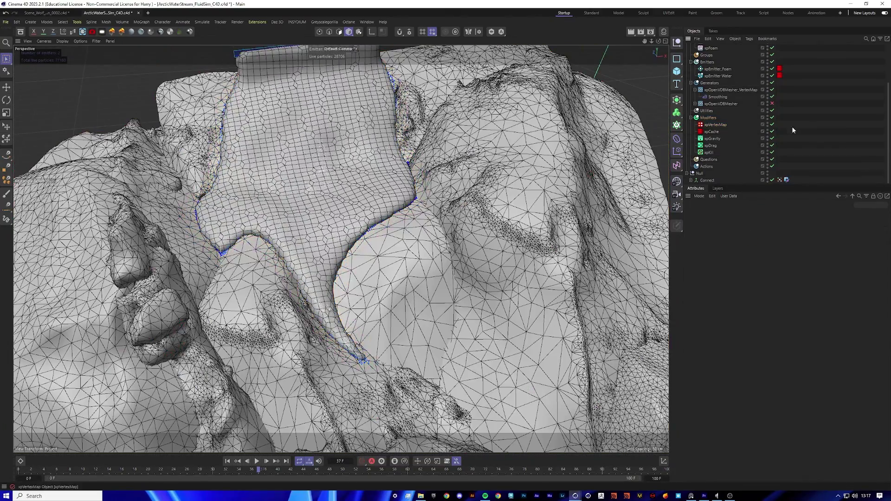
click(767, 88)
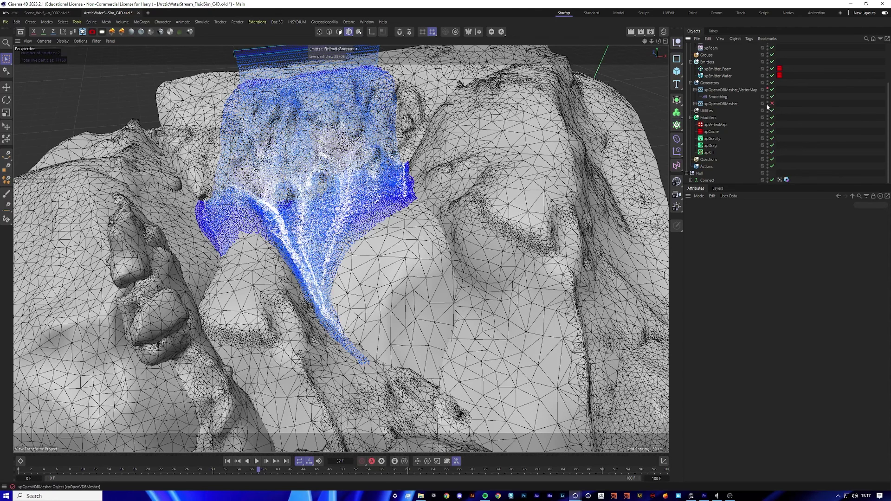
click(769, 103)
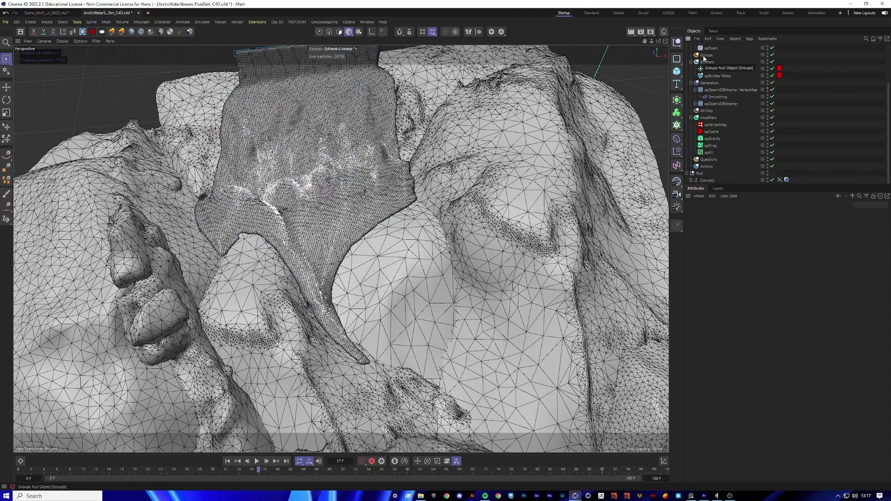
drag(653, 41, 580, 43)
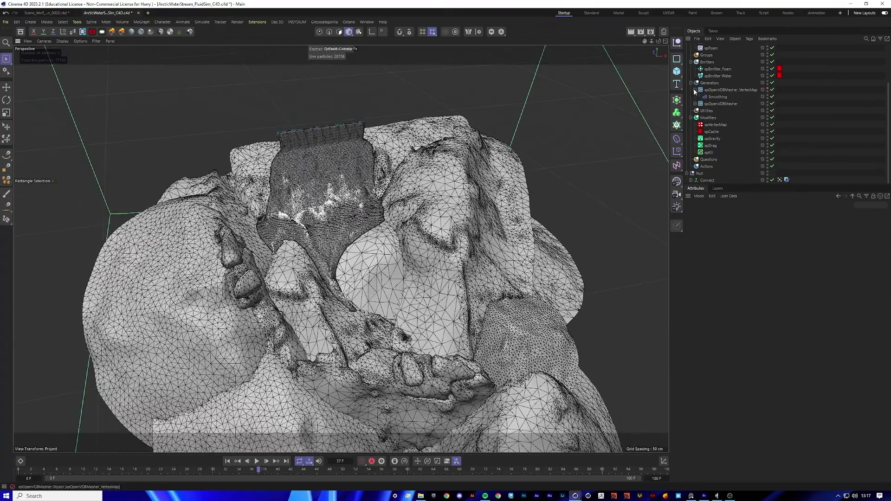
click(695, 89)
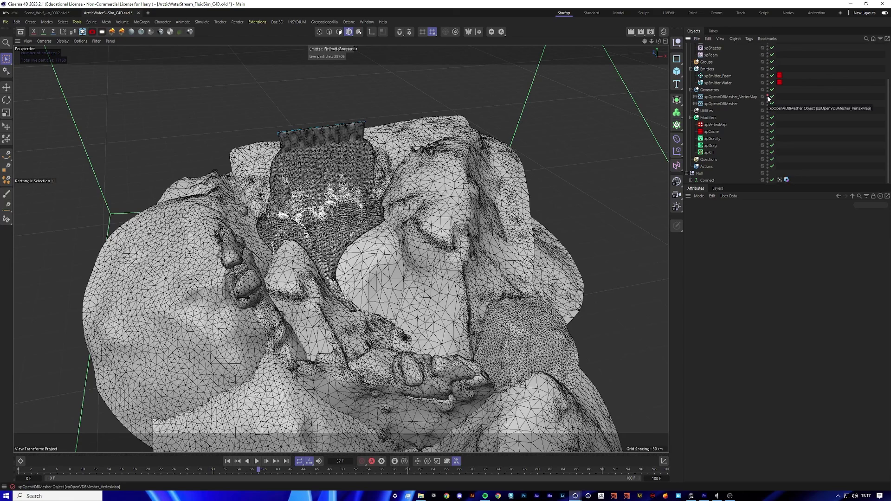
Step: Select the detailed xpOpenVDBMesher and view the water mesh on the rocks in Gouraud shading without lines
click(720, 124)
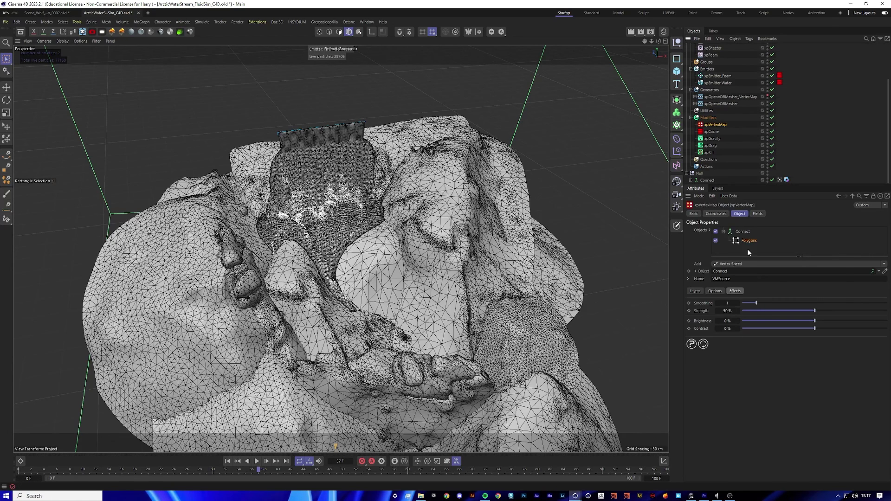
click(732, 106)
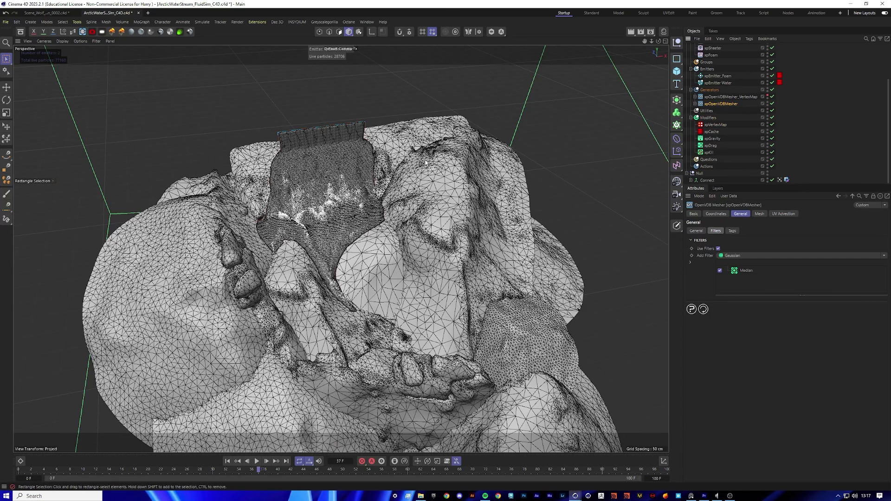
key(n)
key(a)
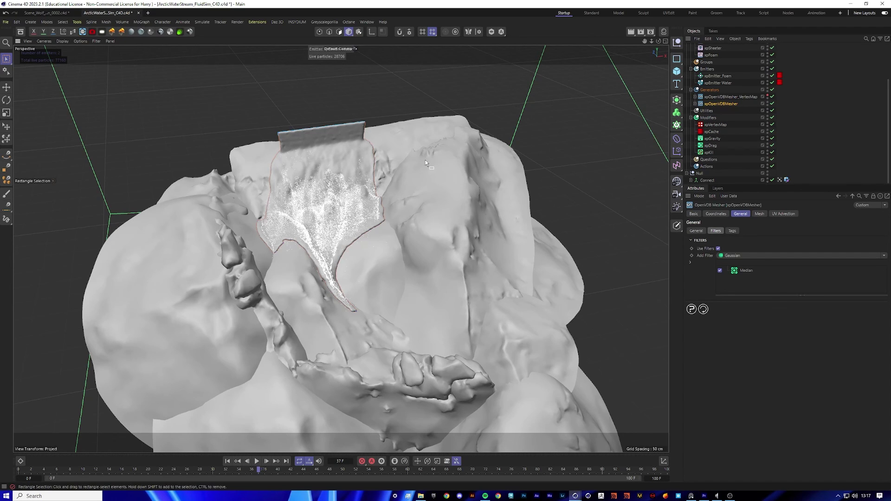
Step: Display the VMSource vertex map on the rocks in shaded-with-lines view and replay the simulation from frame 0
click(780, 180)
key(n)
key(b)
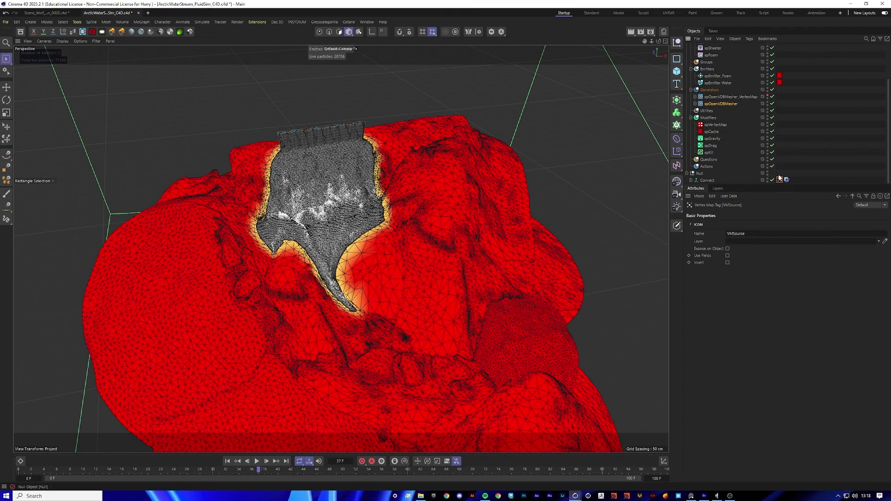
scroll(371, 200, up, 4)
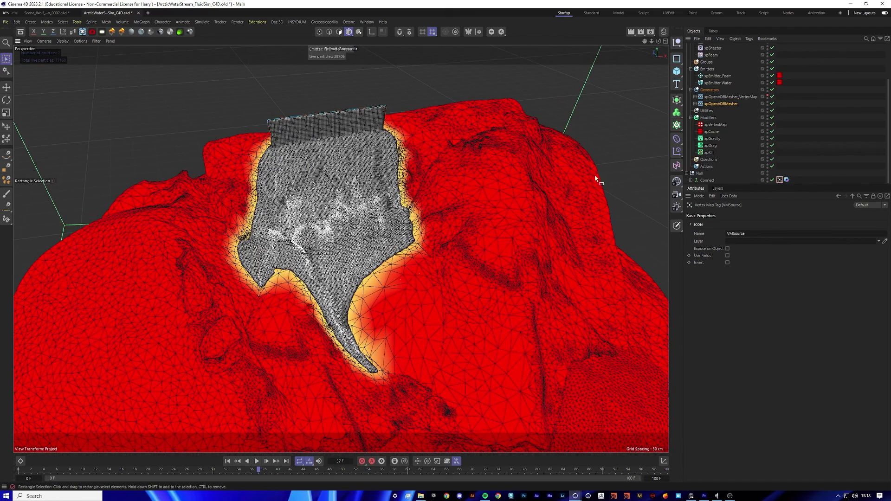
click(236, 460)
click(257, 461)
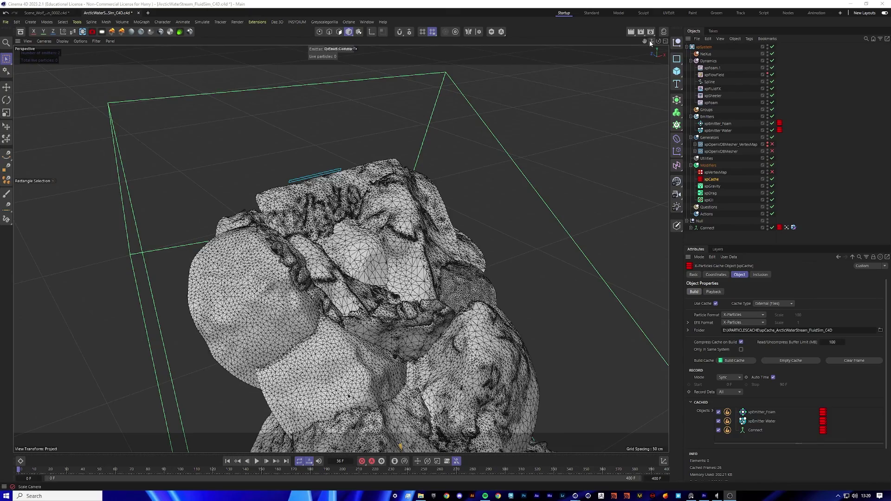
Step: Examine the full length of the extended rock terrain, from the water emitter at the summit down to the cliff ledge
drag(650, 41, 287, 106)
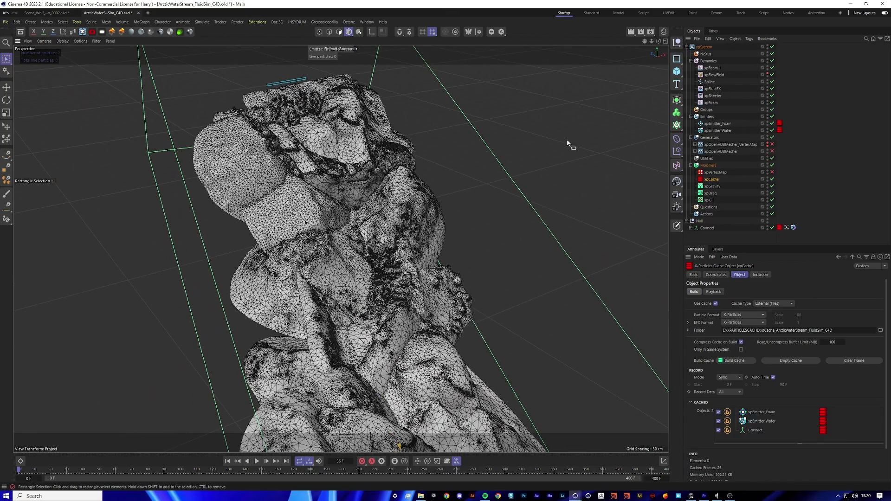
drag(644, 40, 464, 112)
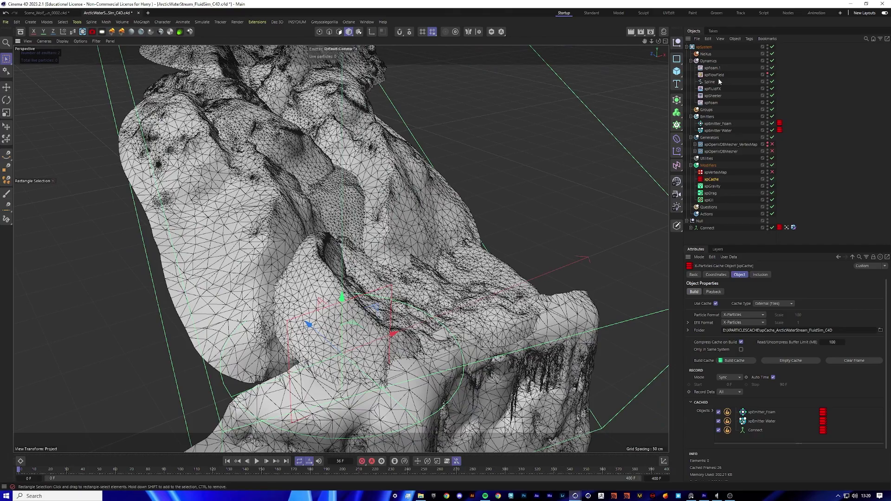
drag(644, 41, 629, 65)
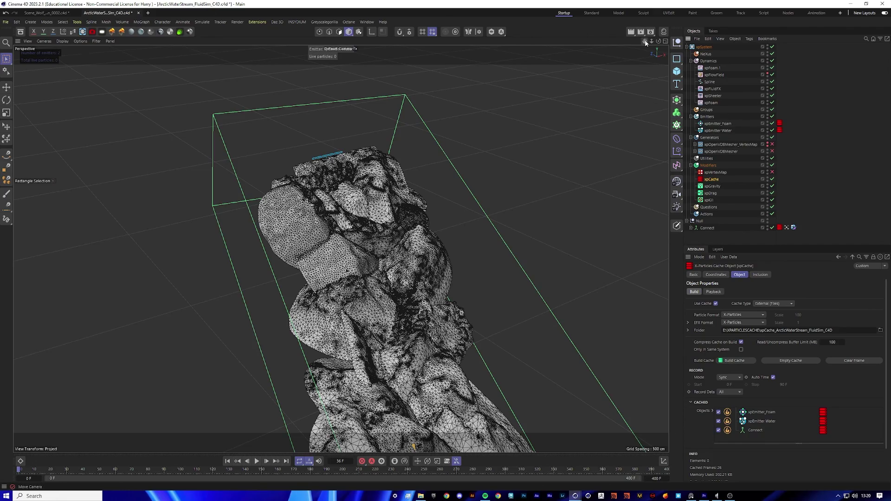
scroll(341, 249, up, 5)
scroll(341, 249, up, 2)
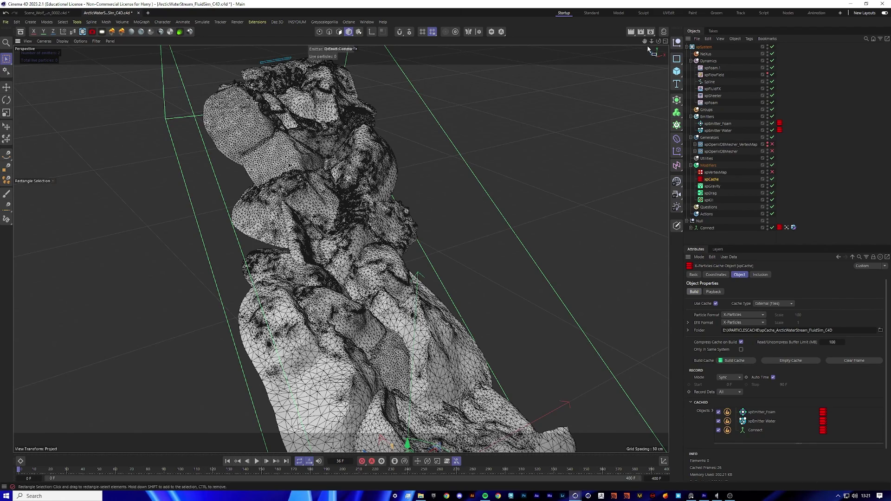
alt+drag(617, 97, 640, 65)
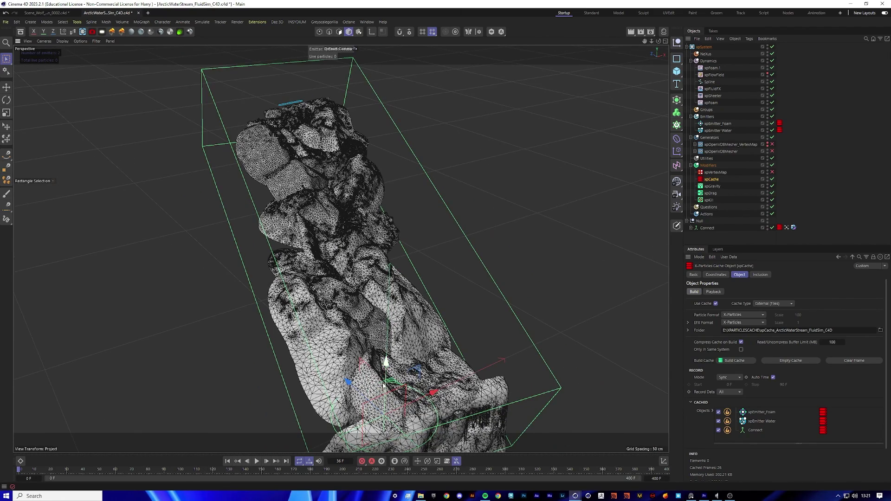
scroll(391, 244, up, 4)
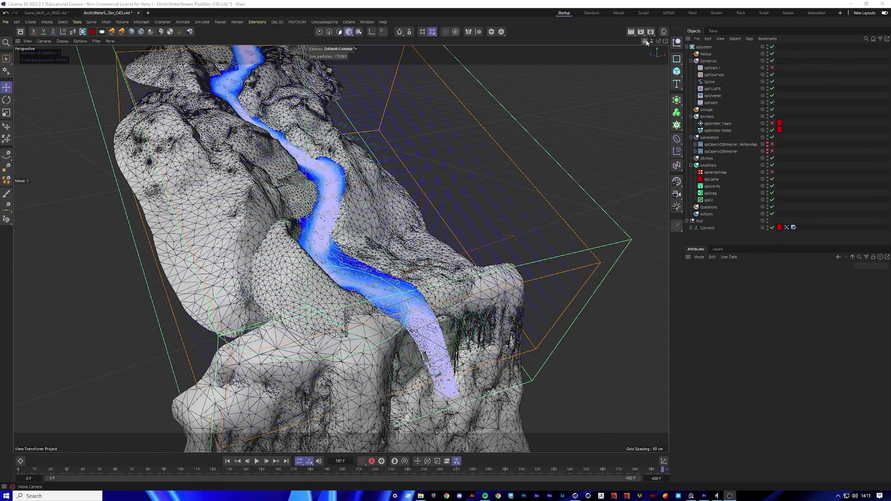
Step: Review the object settings of xpFoam.1 and the Emission settings of xpEmitter Water for the long stream
drag(646, 40, 645, 40)
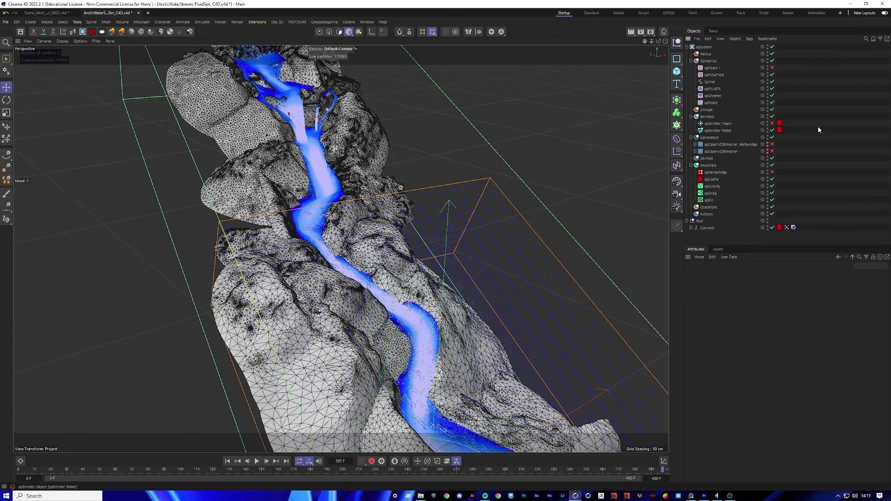
click(718, 68)
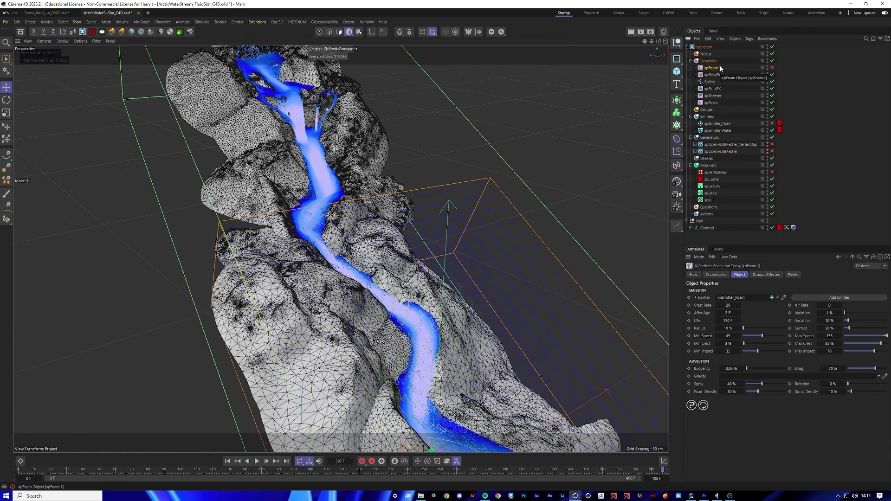
click(825, 146)
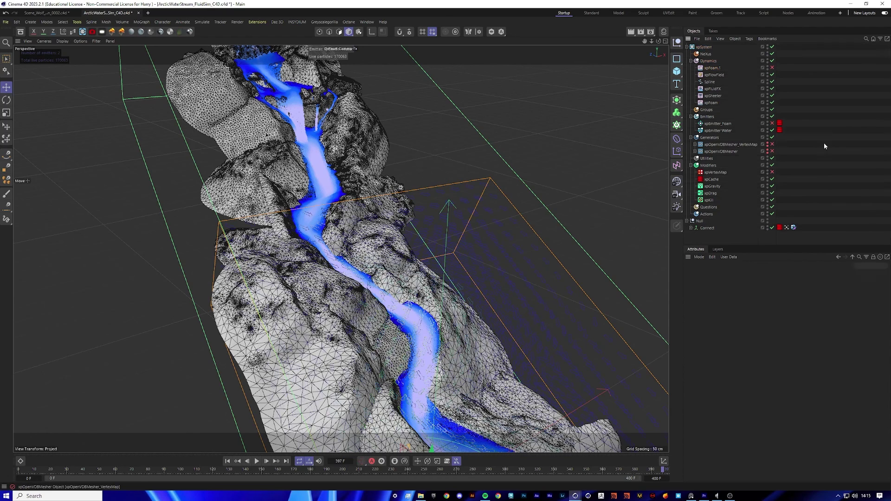
click(723, 131)
click(759, 274)
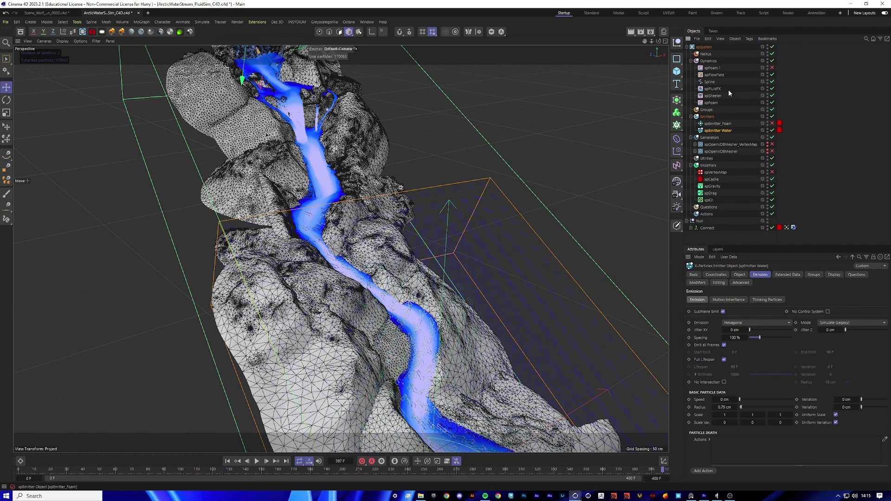
Step: Play the cached water from frame 0, and scrub between about frames 317 and 353 to inspect the pool near the curved rock
click(237, 461)
click(256, 461)
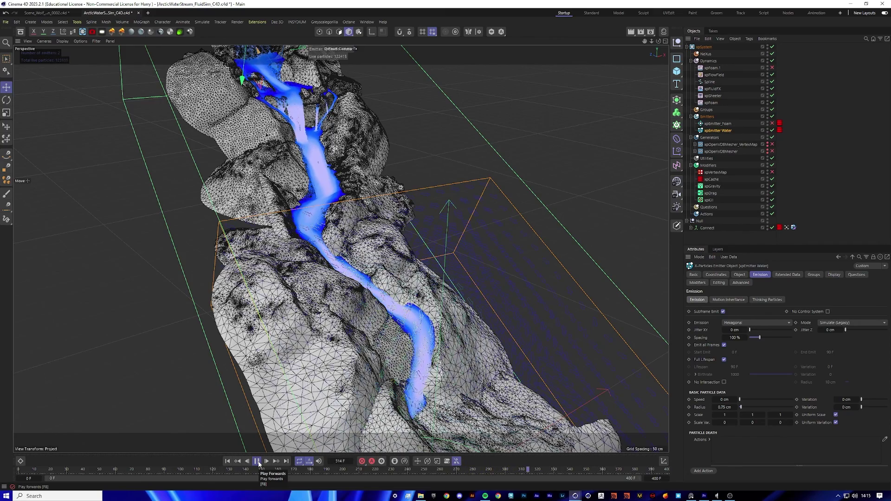
click(259, 462)
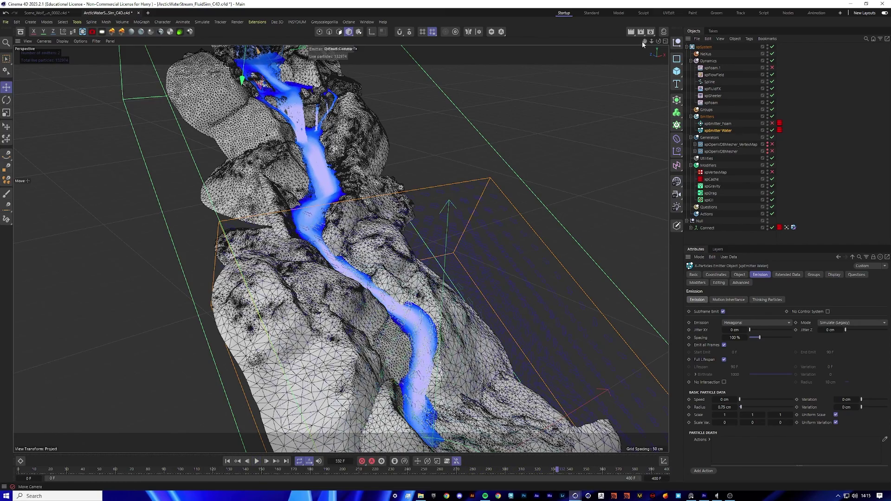
drag(651, 41, 321, 488)
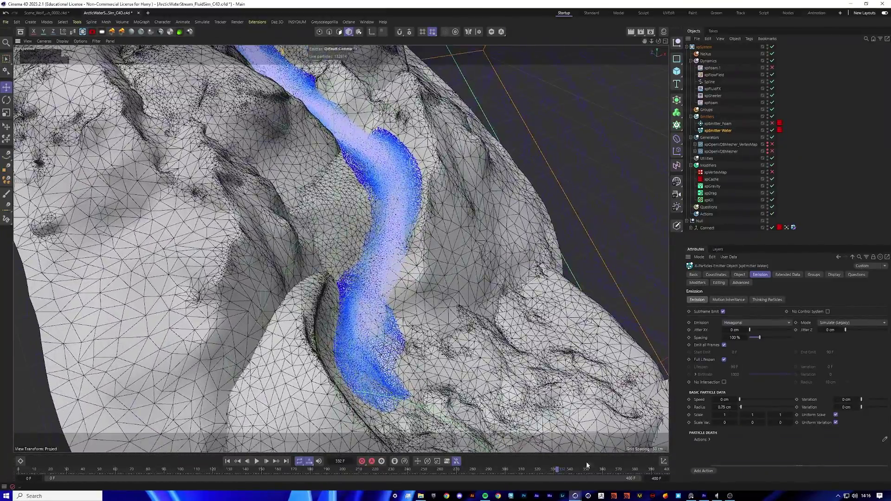
drag(556, 466, 534, 469)
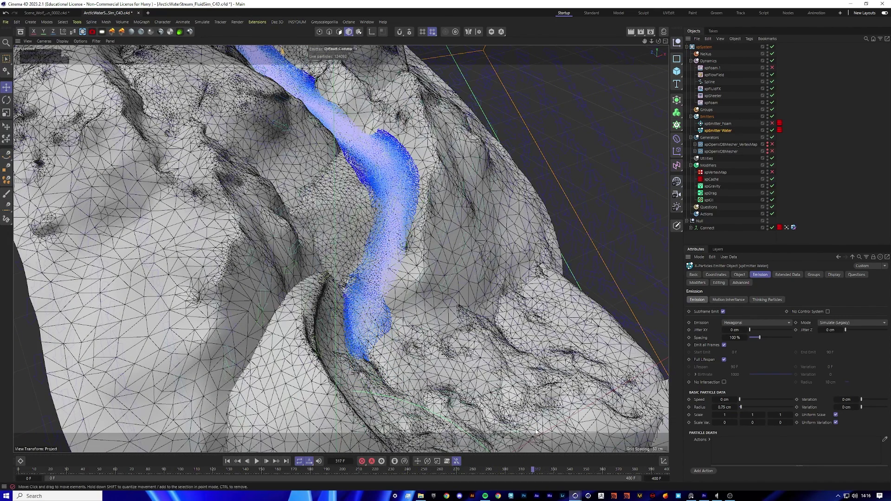
drag(535, 471, 593, 469)
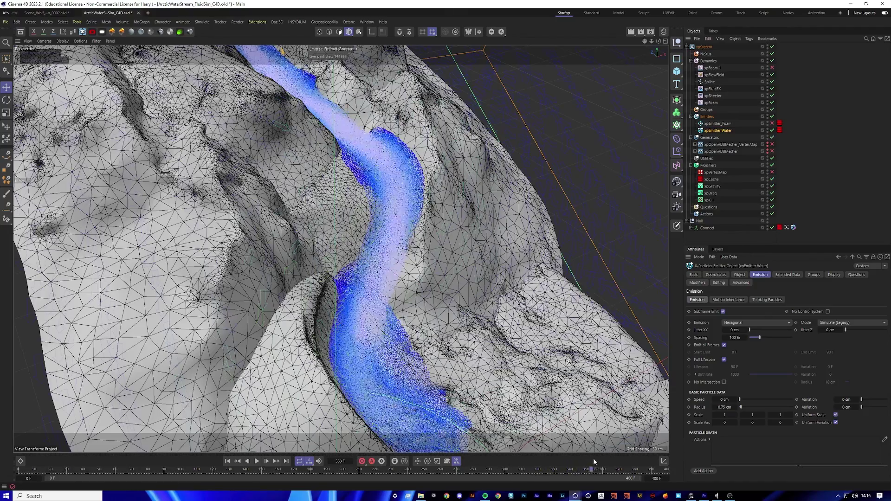
Step: View the stream from the front and scrub to about frame 390 to inspect the water falling over the cliff edge
drag(661, 42, 357, 305)
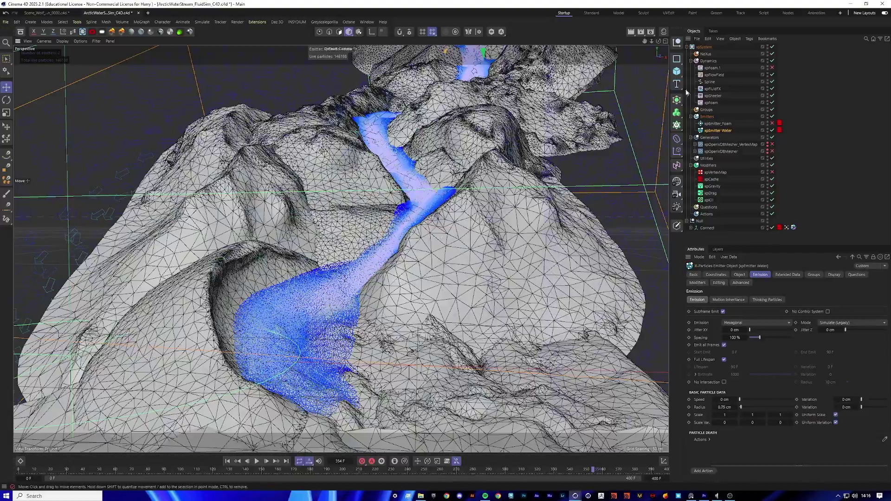
drag(658, 41, 617, 408)
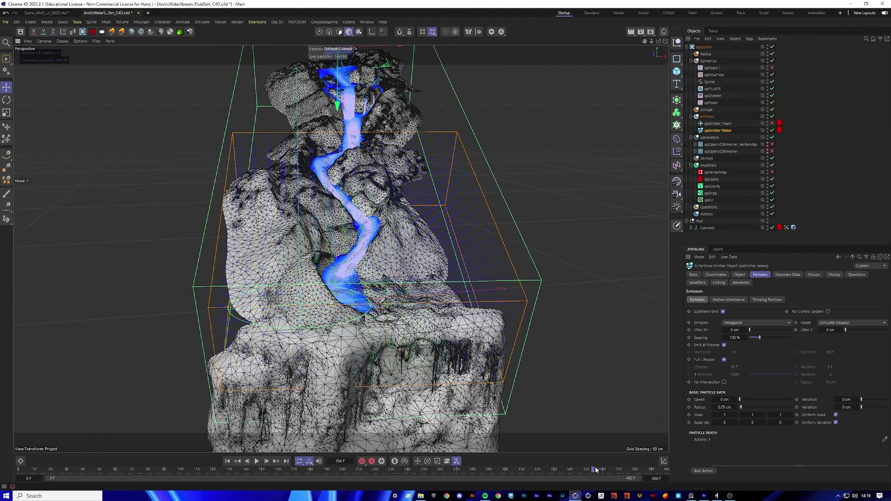
drag(594, 469, 609, 470)
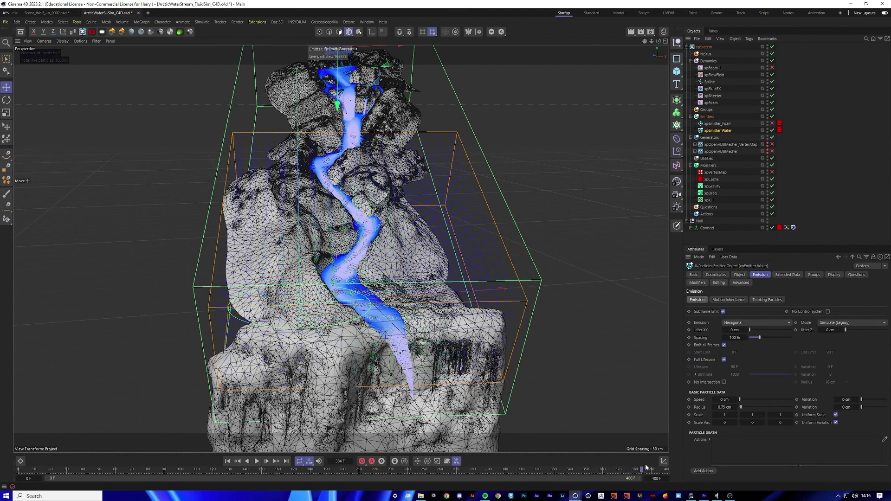
scroll(408, 295, up, 4)
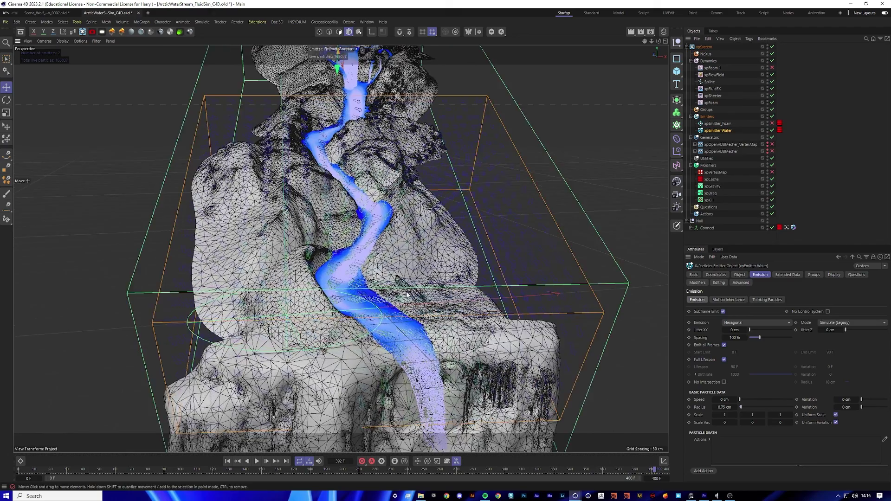
Step: Play the cached water from about frame 270 to frame 345 to inspect how it fills the pool above the cliff ledge
scroll(407, 295, up, 4)
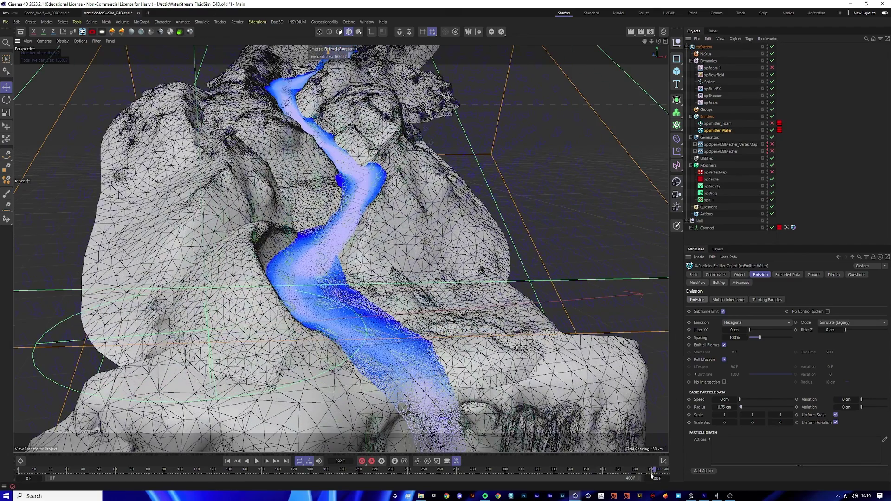
drag(652, 474, 457, 469)
click(256, 461)
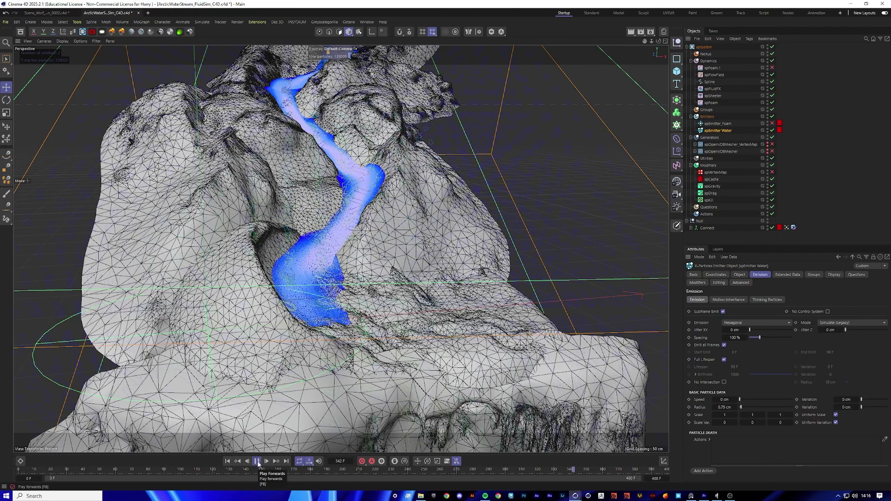
click(257, 461)
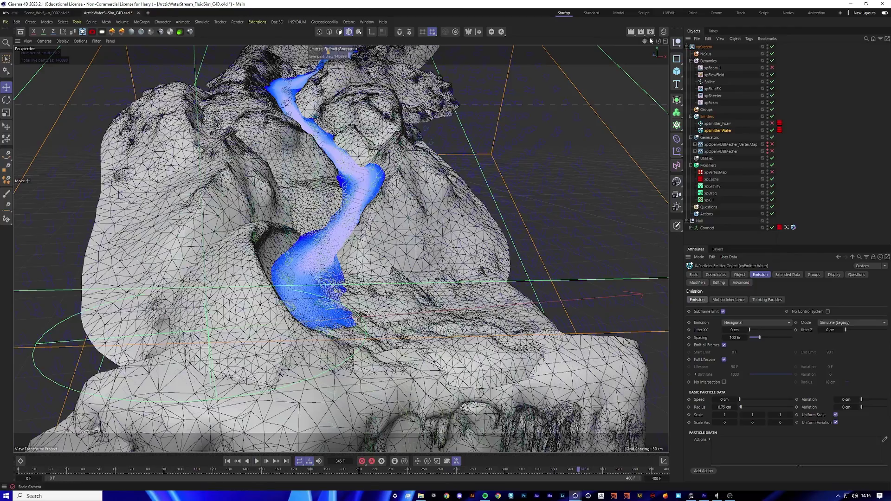
Step: Examine the whole stream down the rock terrain and review the Effects settings of xpVertexMap
drag(659, 41, 657, 111)
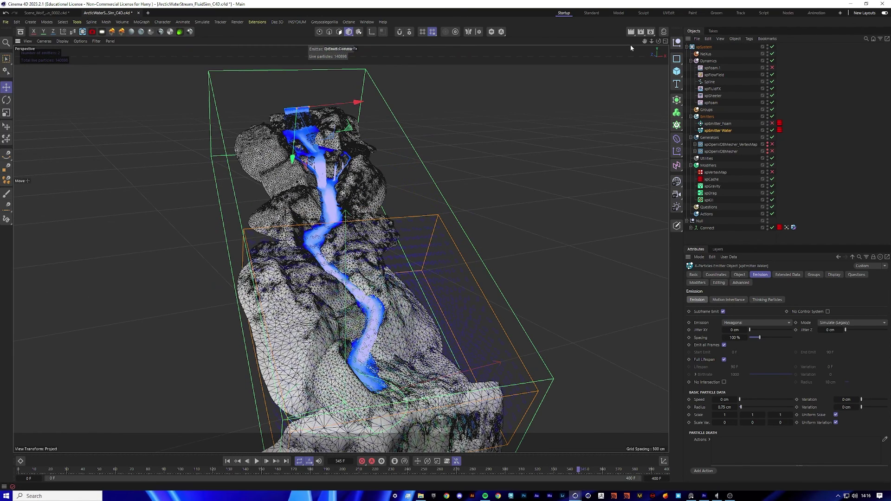
click(816, 158)
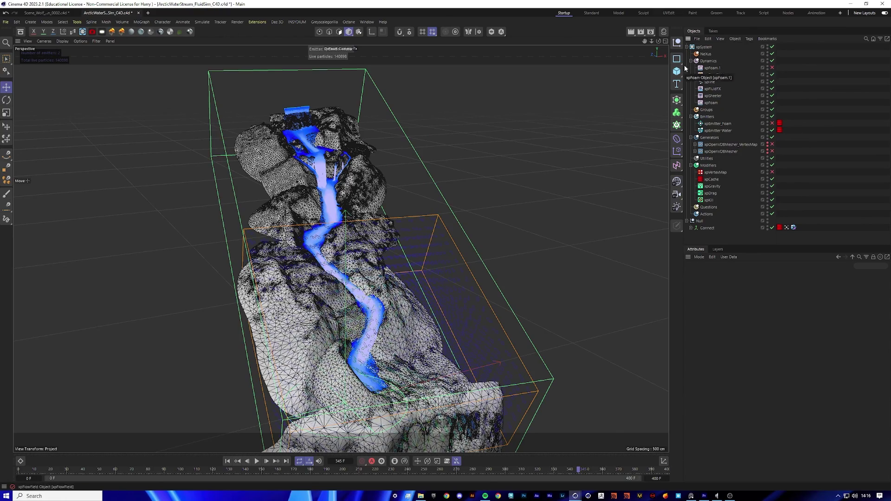
drag(651, 42, 653, 47)
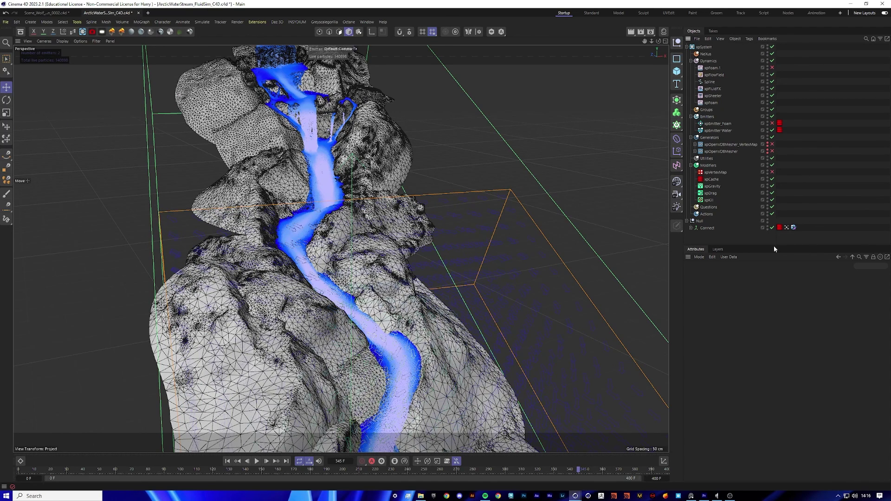
click(715, 172)
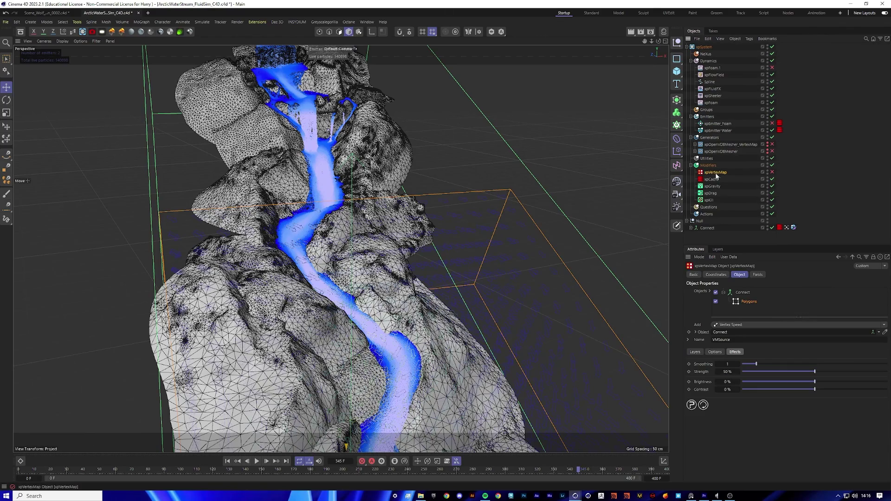
click(837, 180)
mouse_move(647, 38)
mouse_down()
mouse_move(667, 27)
mouse_move(645, 41)
mouse_up()
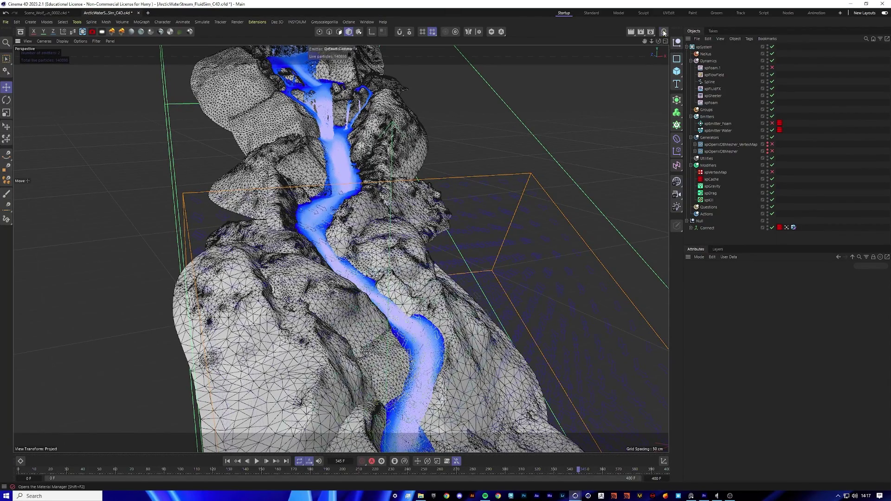
Step: Open the Embankment material from the Material Manager and bring up its node graph in the Octane Node Editor
click(663, 31)
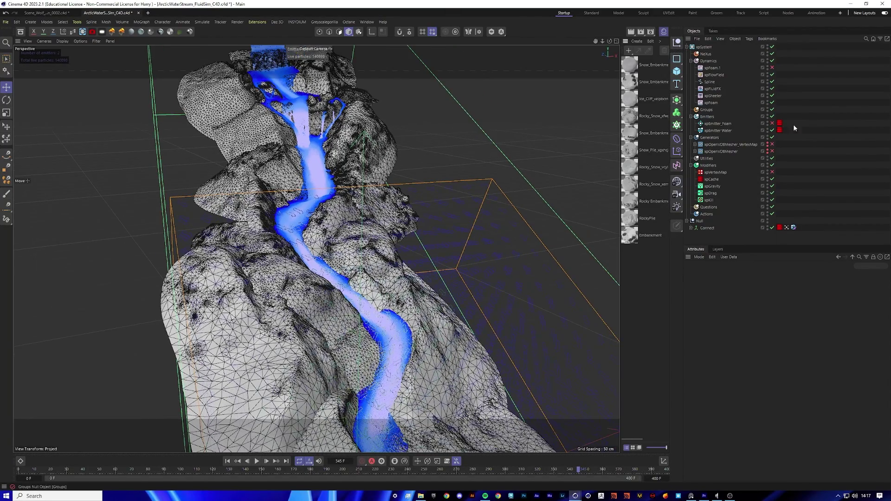
double_click(635, 243)
drag(539, 13, 533, 116)
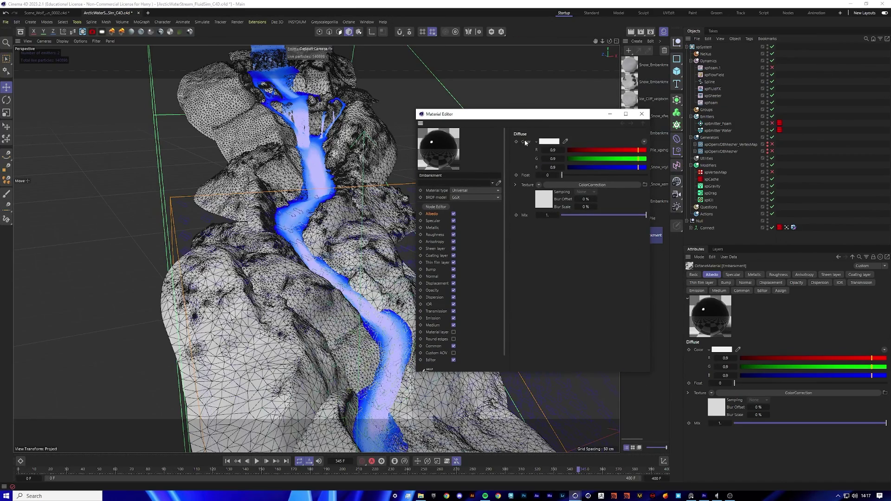
click(444, 208)
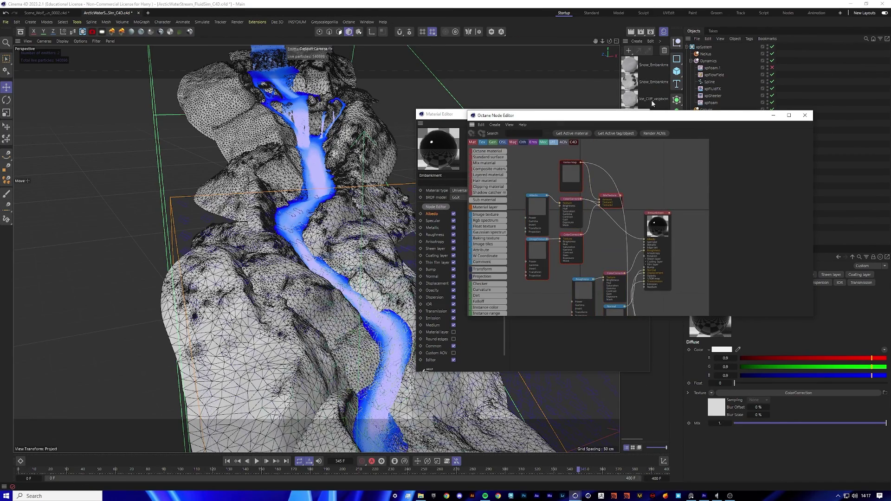
drag(613, 119, 601, 121)
scroll(564, 203, up, 5)
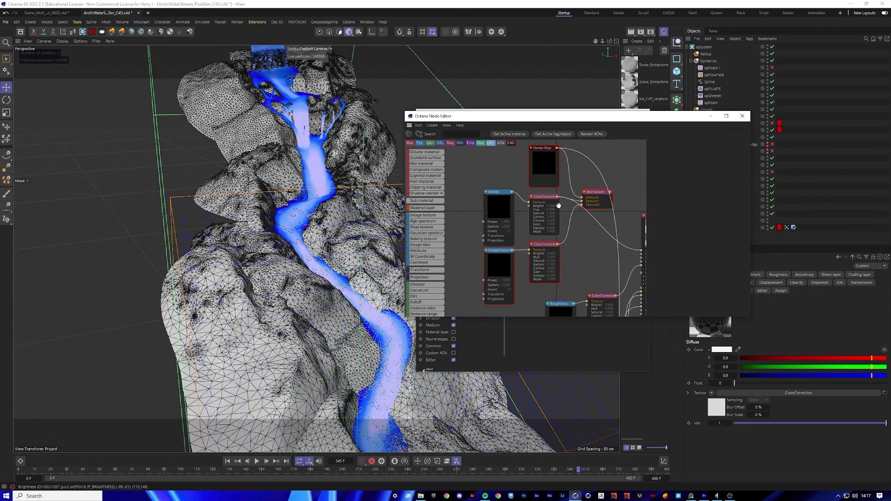
Step: Review the shader settings of the Albedo texture, its ColorCorrection node and the second image texture in the Embankment material
mouse_move(564, 203)
middle_down()
mouse_move(551, 194)
mouse_move(565, 207)
middle_up()
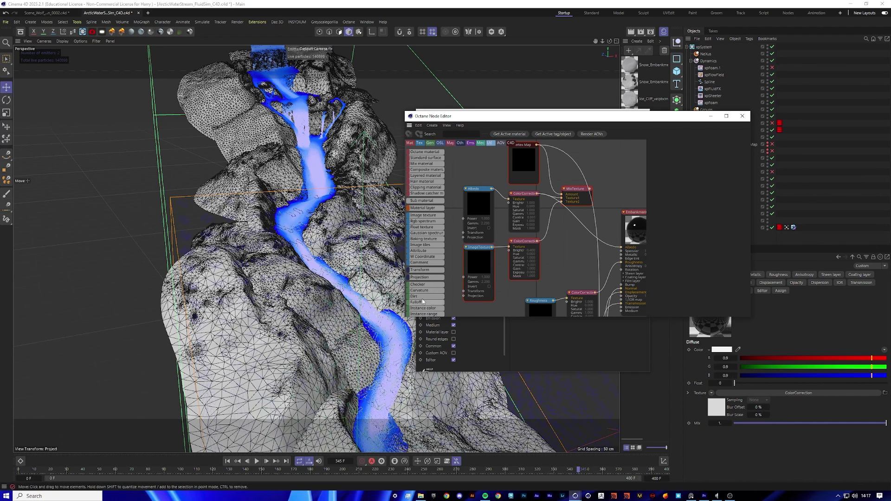
middle_drag(479, 205, 507, 199)
click(507, 198)
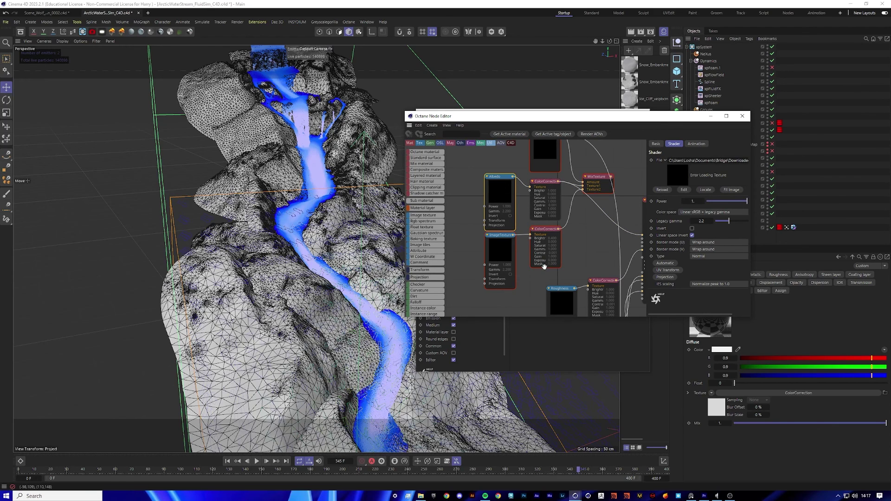
click(550, 184)
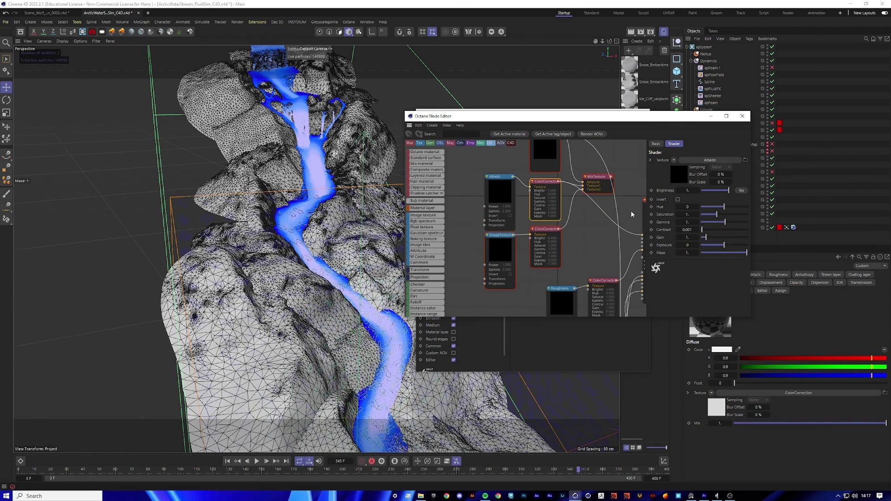
click(510, 275)
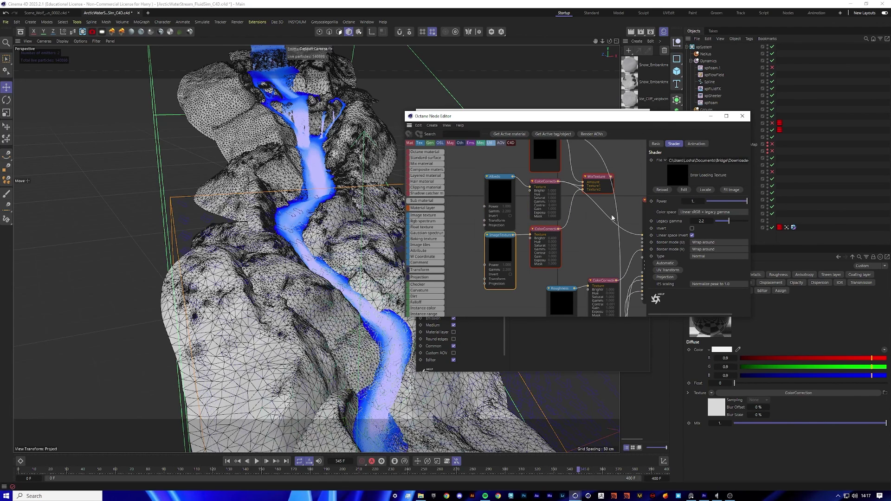
middle_drag(598, 235, 563, 267)
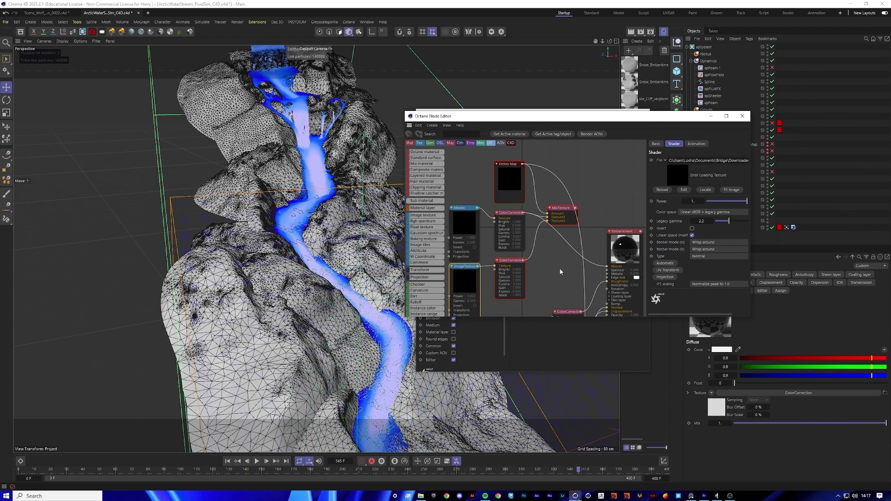
Step: Examine how the MixTexture node uses the Vertex Map node, and review the VMSource vertex map tag on the Connect object
click(562, 208)
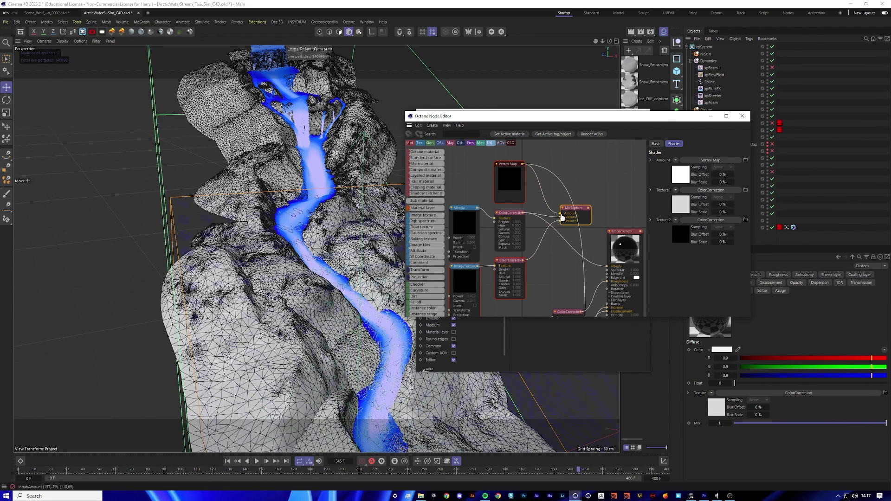
click(516, 180)
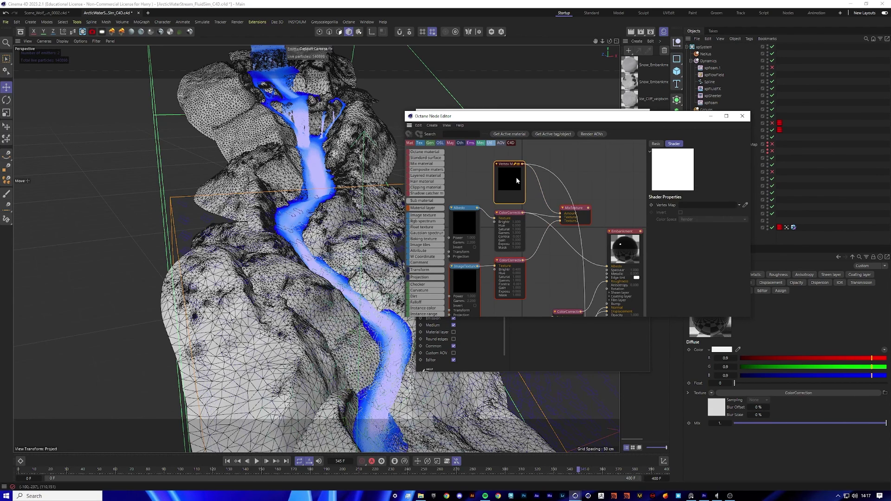
click(786, 228)
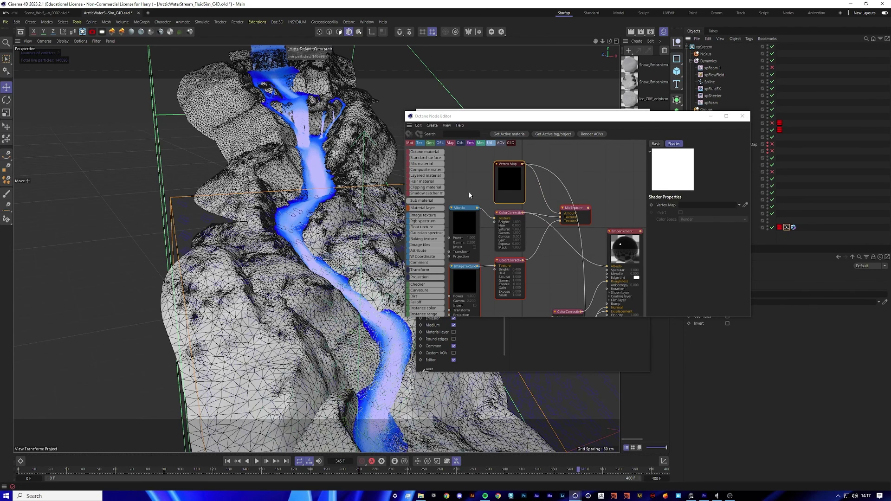
drag(673, 116, 591, 123)
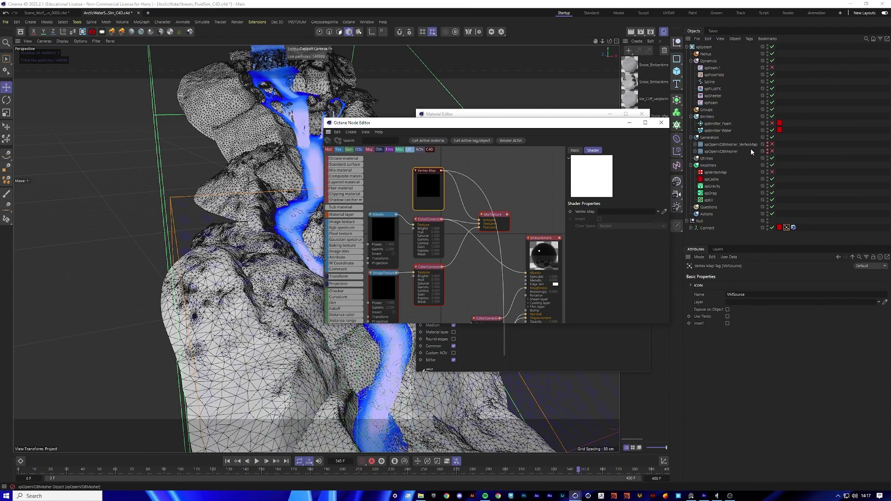
scroll(472, 247, down, 2)
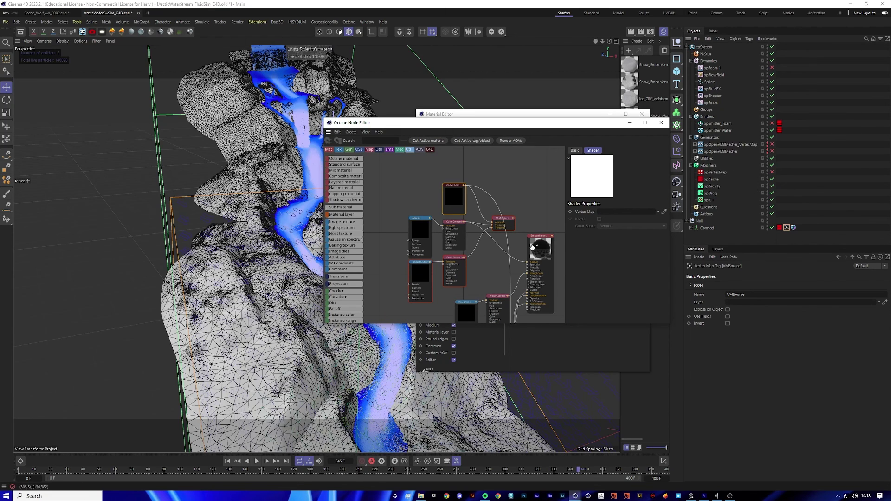
middle_drag(510, 243, 501, 214)
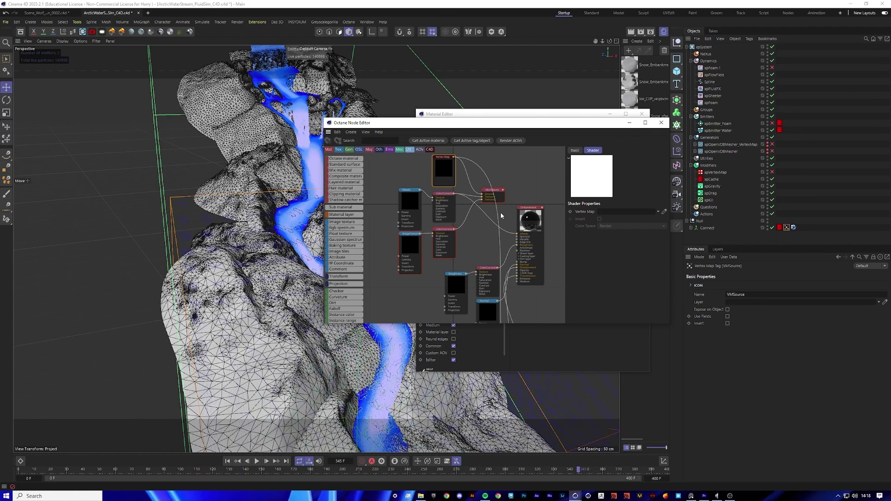
drag(603, 125, 695, 118)
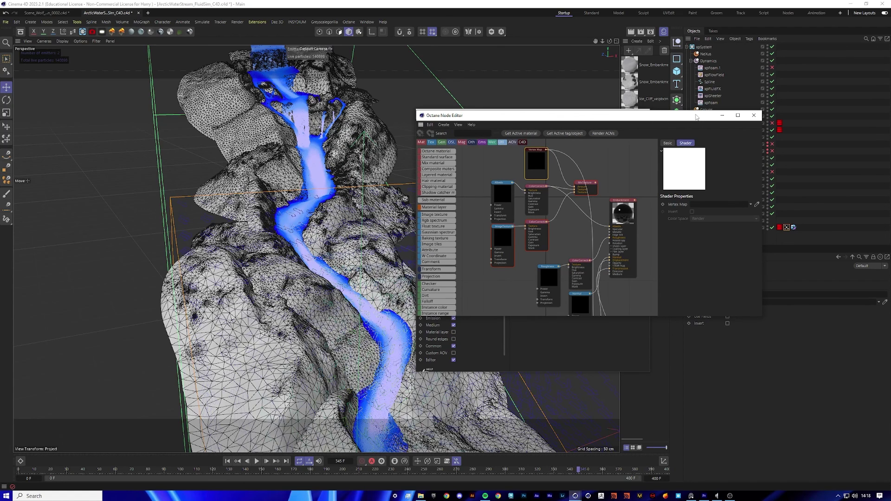
drag(616, 120, 617, 119)
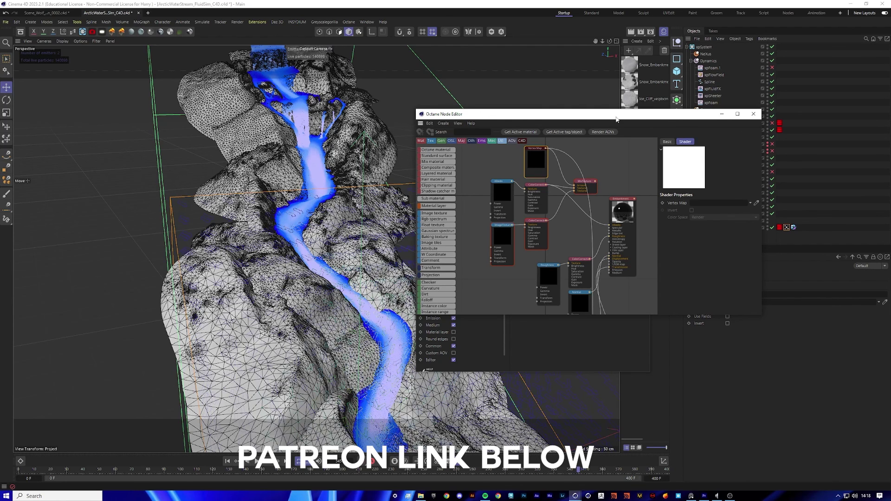
mouse_move(676, 115)
mouse_down()
mouse_move(682, 121)
mouse_move(676, 116)
mouse_up()
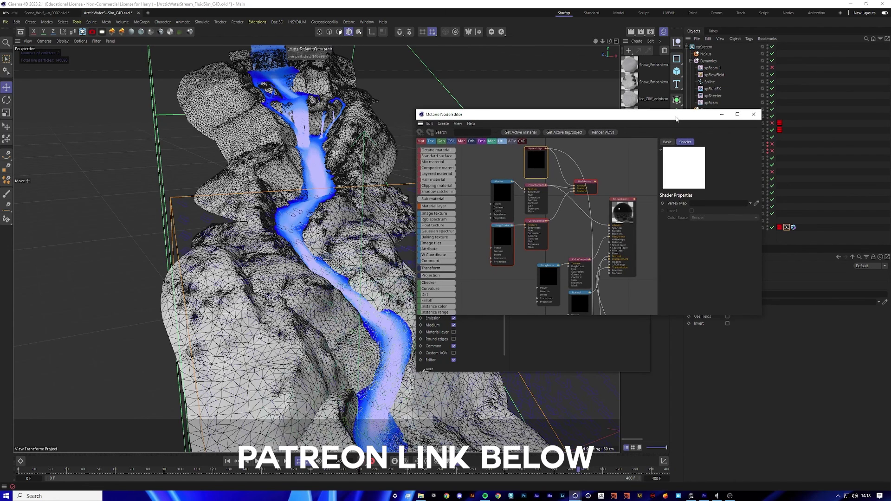